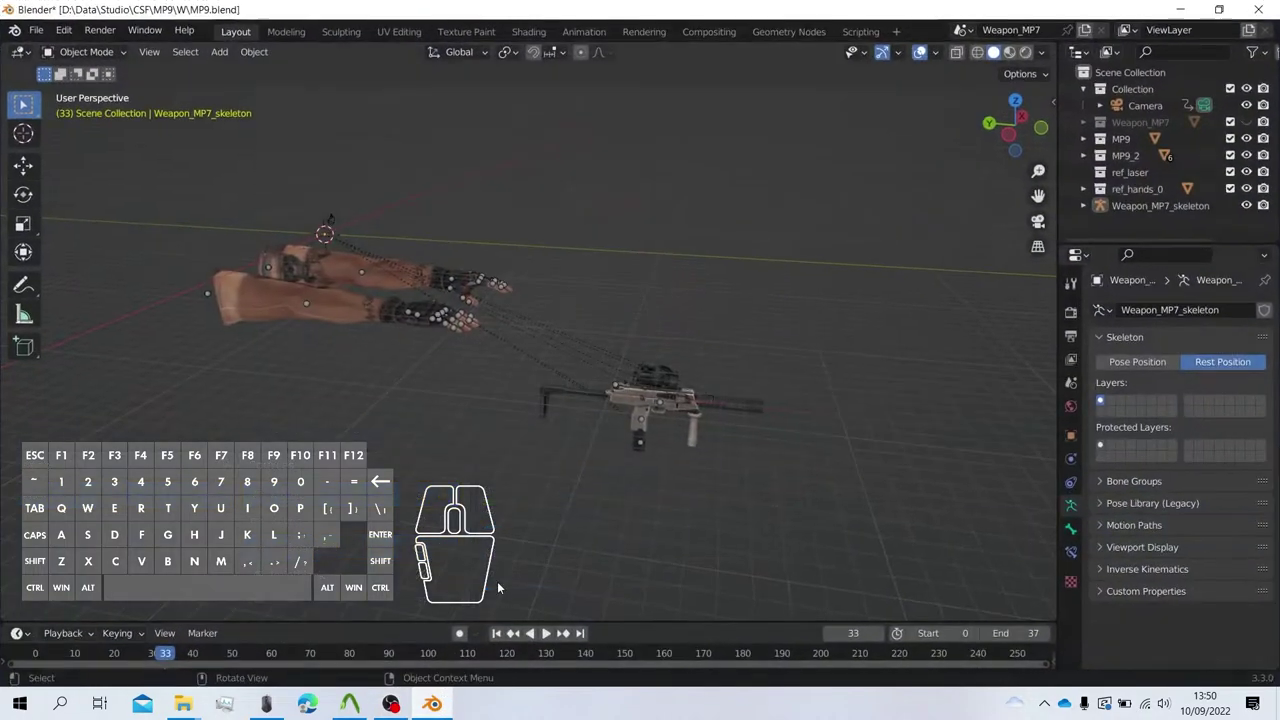
Add a plane mesh to the scene and look at it in the left orthographic view.
{"action": "scroll", "coordinate": [650, 322], "scroll_direction": "up", "scroll_amount": 2}
{"action": "middle_click_drag", "start_coordinate": [720, 336], "coordinate": [776, 315]}
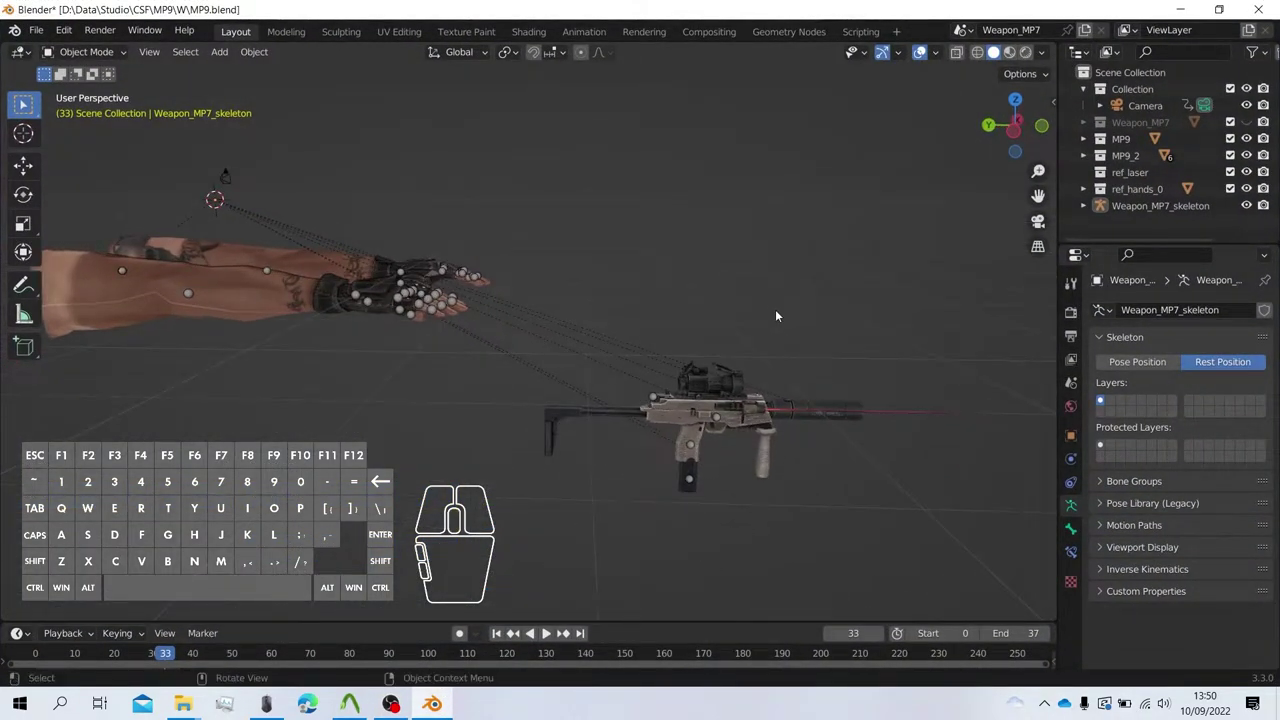
{"action": "middle_click_drag", "start_coordinate": [751, 306], "coordinate": [596, 322]}
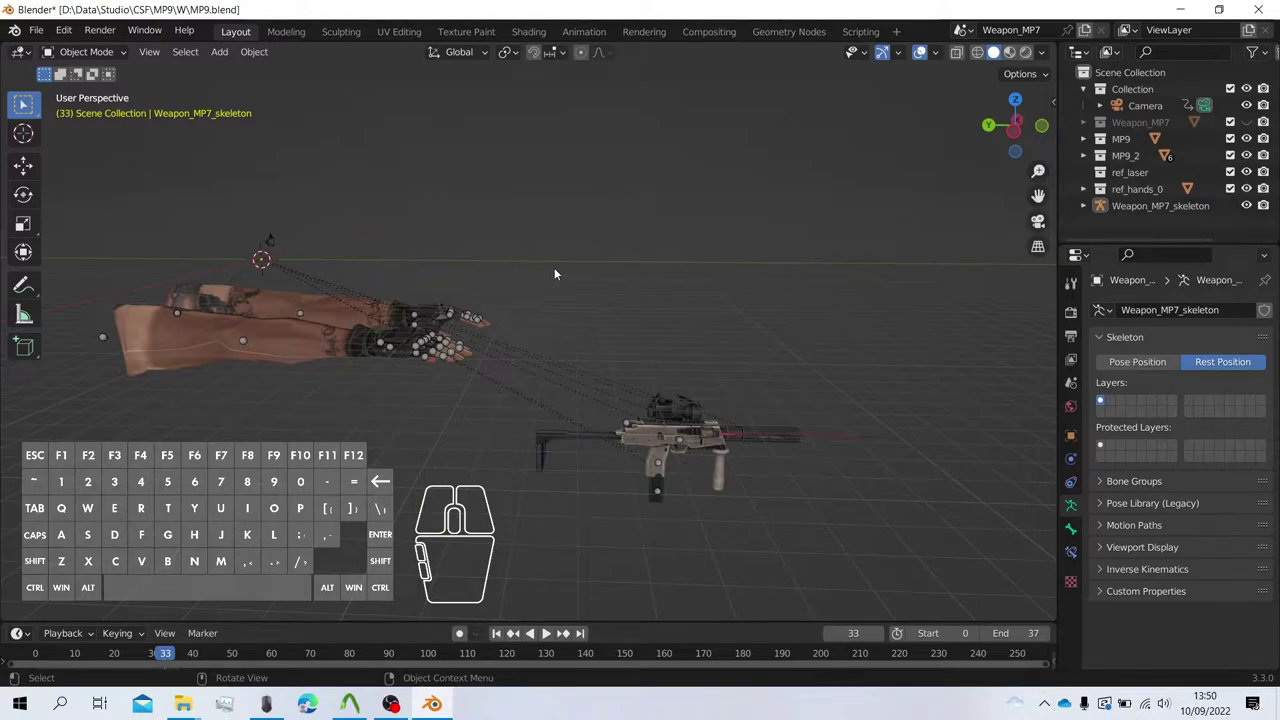
{"action": "key", "text": "shift+a"}
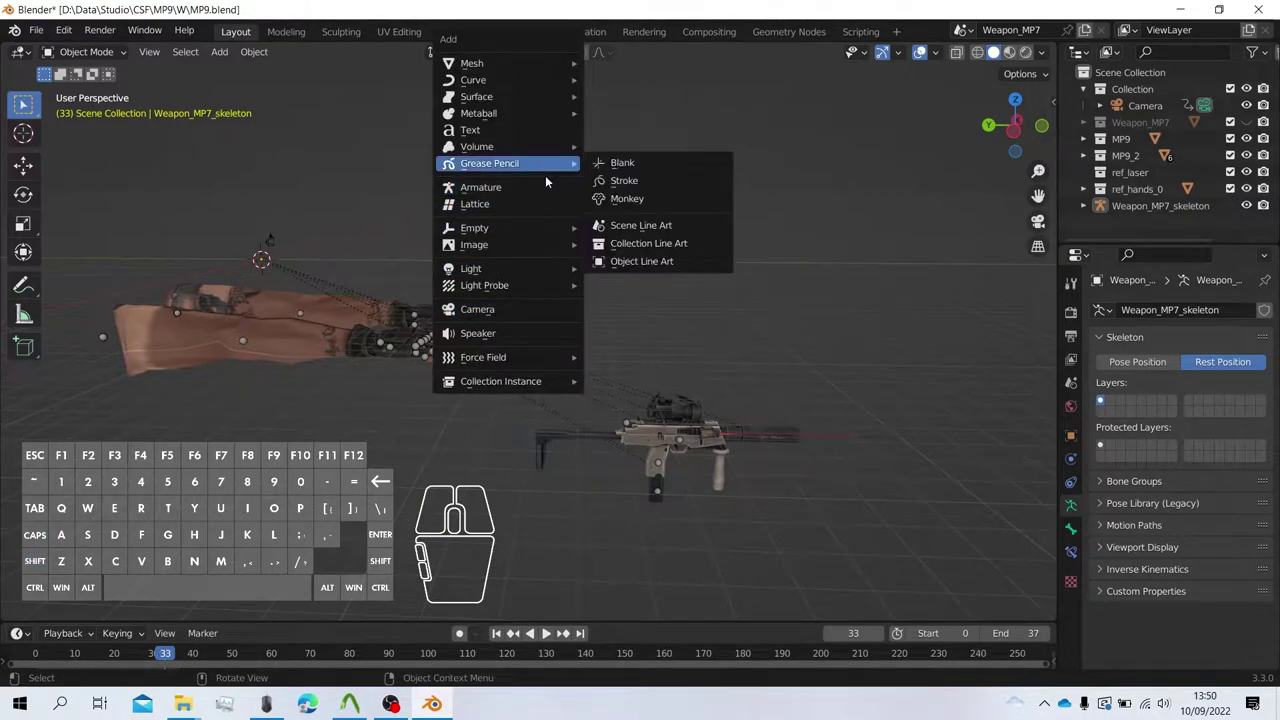
{"action": "mouse_move", "coordinate": [531, 65]}
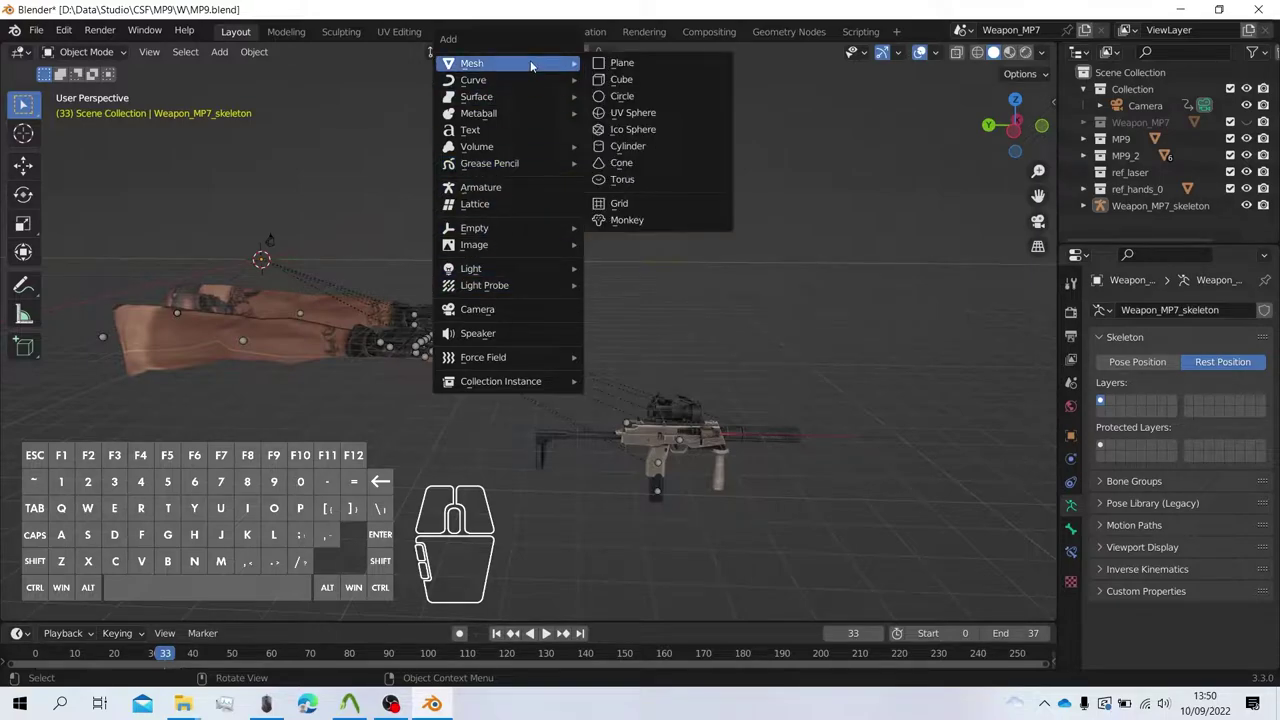
{"action": "left_click", "coordinate": [610, 62]}
{"action": "left_click", "coordinate": [1015, 127]}
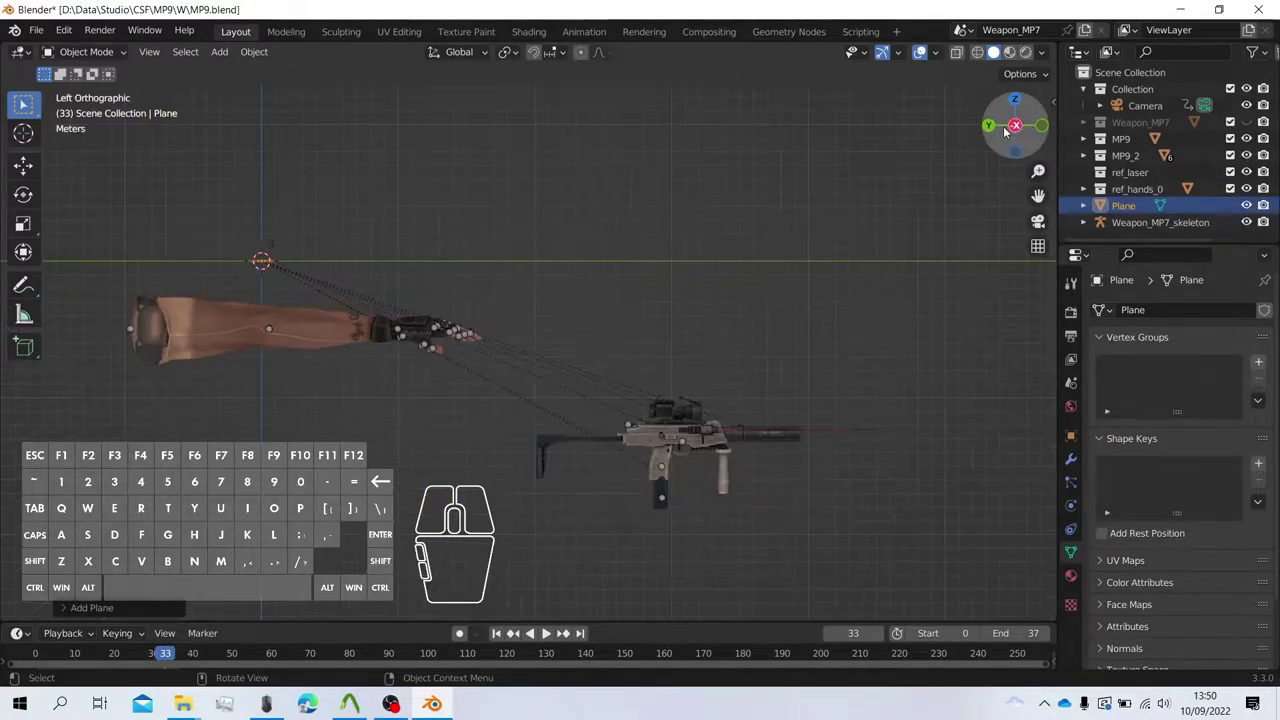
{"action": "key", "text": "g"}
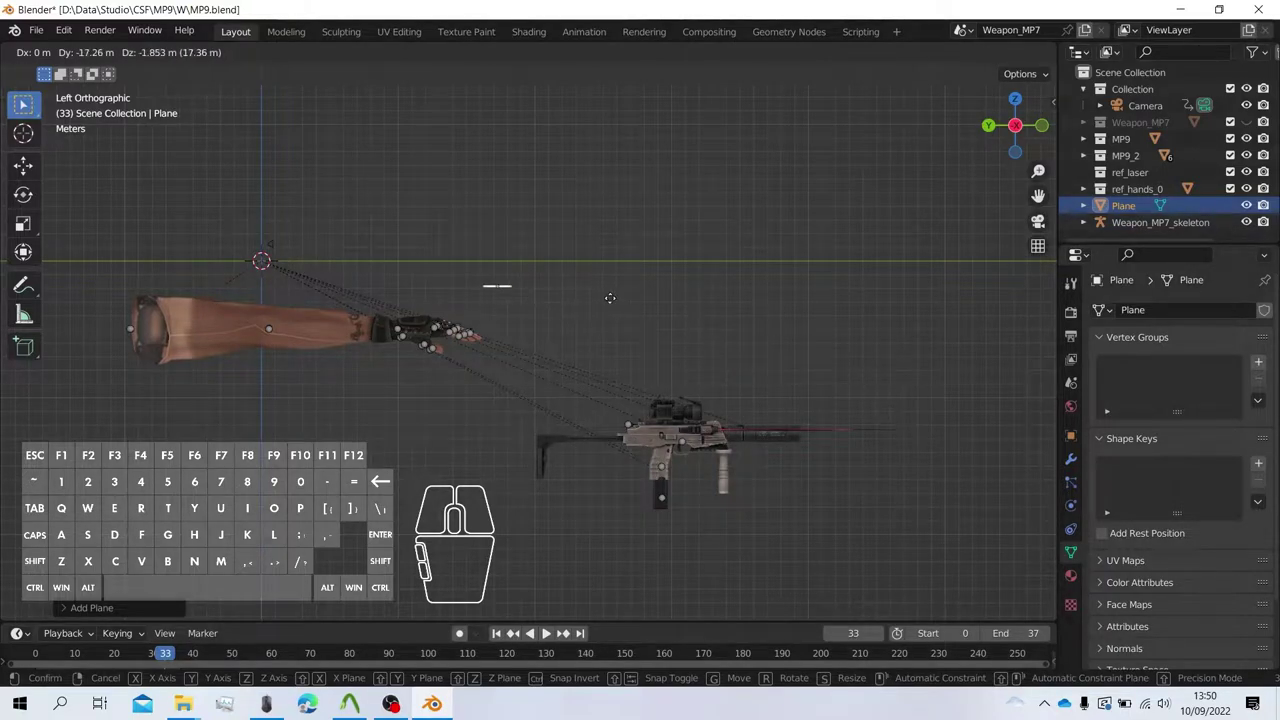
{"action": "left_click", "coordinate": [668, 302]}
{"action": "key", "text": "ctrl+z"}
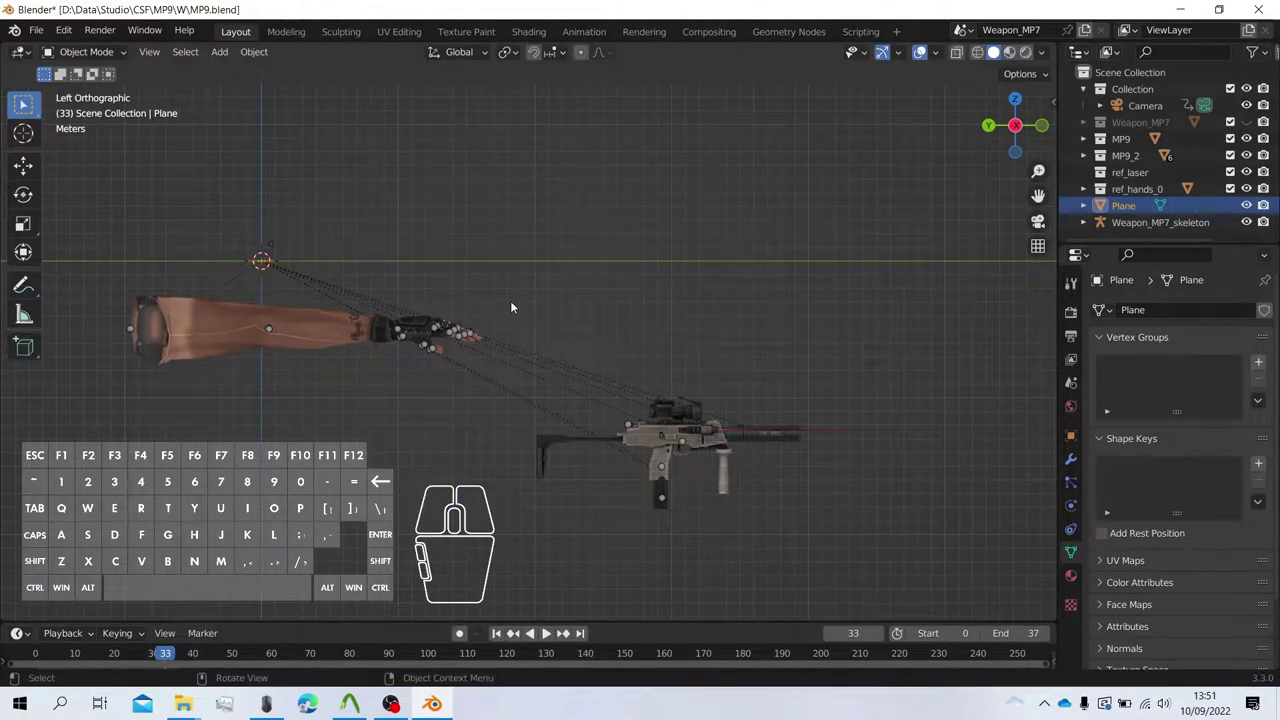
Move the plane along the Y axis until it is above the gun, and rotate it 90° so it stands upright.
{"action": "key", "text": "g"}
{"action": "left_click", "coordinate": [942, 297]}
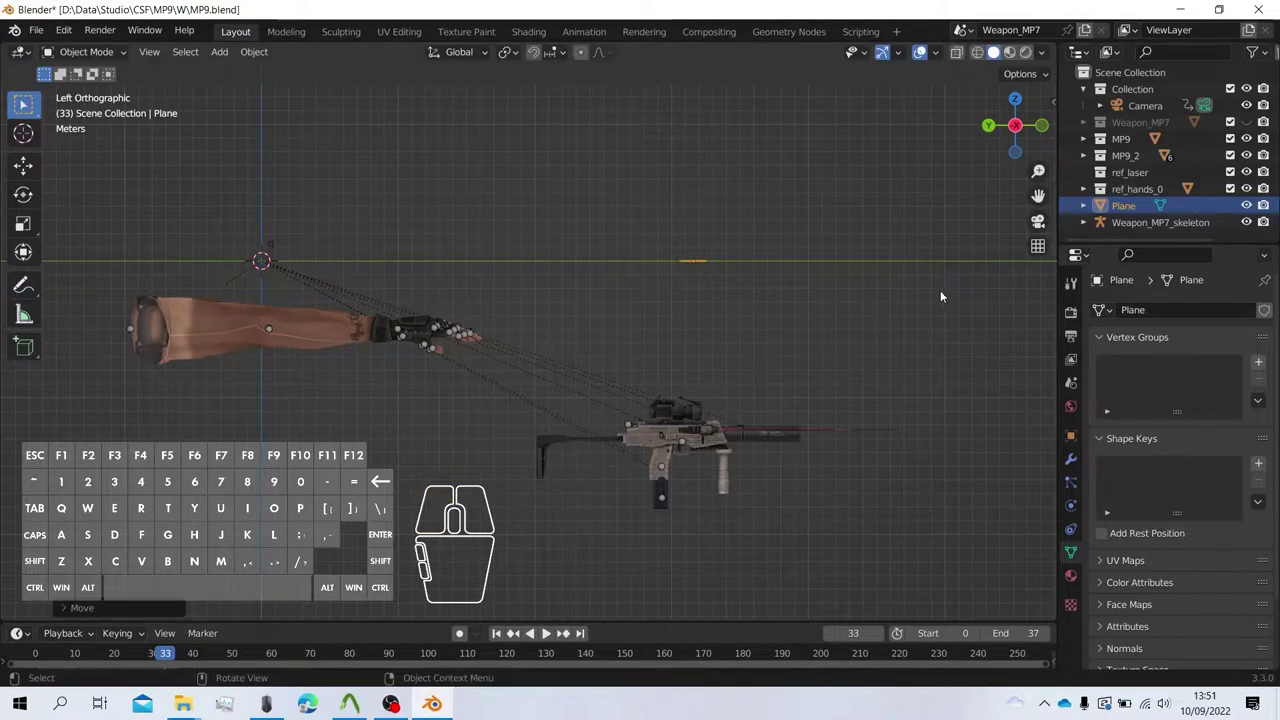
{"action": "key", "text": "r"}
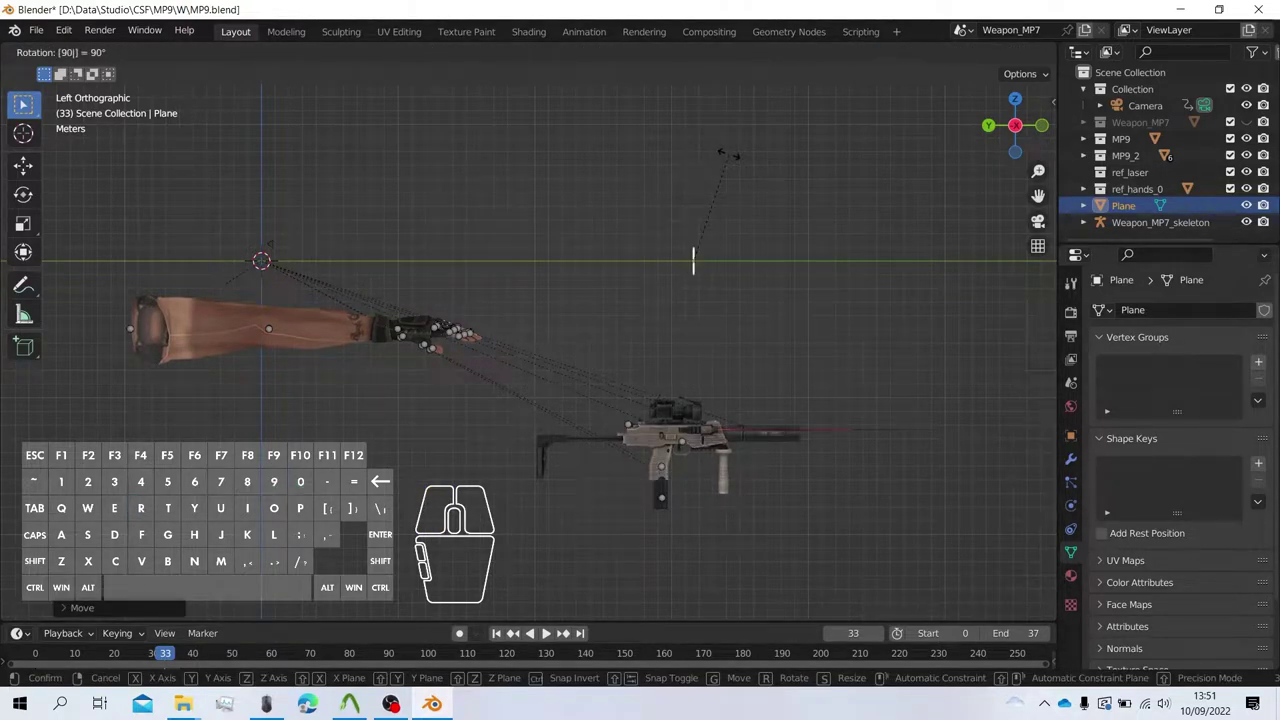
{"action": "type", "text": "90-"}
{"action": "left_click", "coordinate": [663, 198]}
Parent the plane to Weapon_MP7_skeleton as an armature deform that gives it the bones' vertex groups.
{"action": "middle_click_drag", "start_coordinate": [663, 198], "coordinate": [804, 260]}
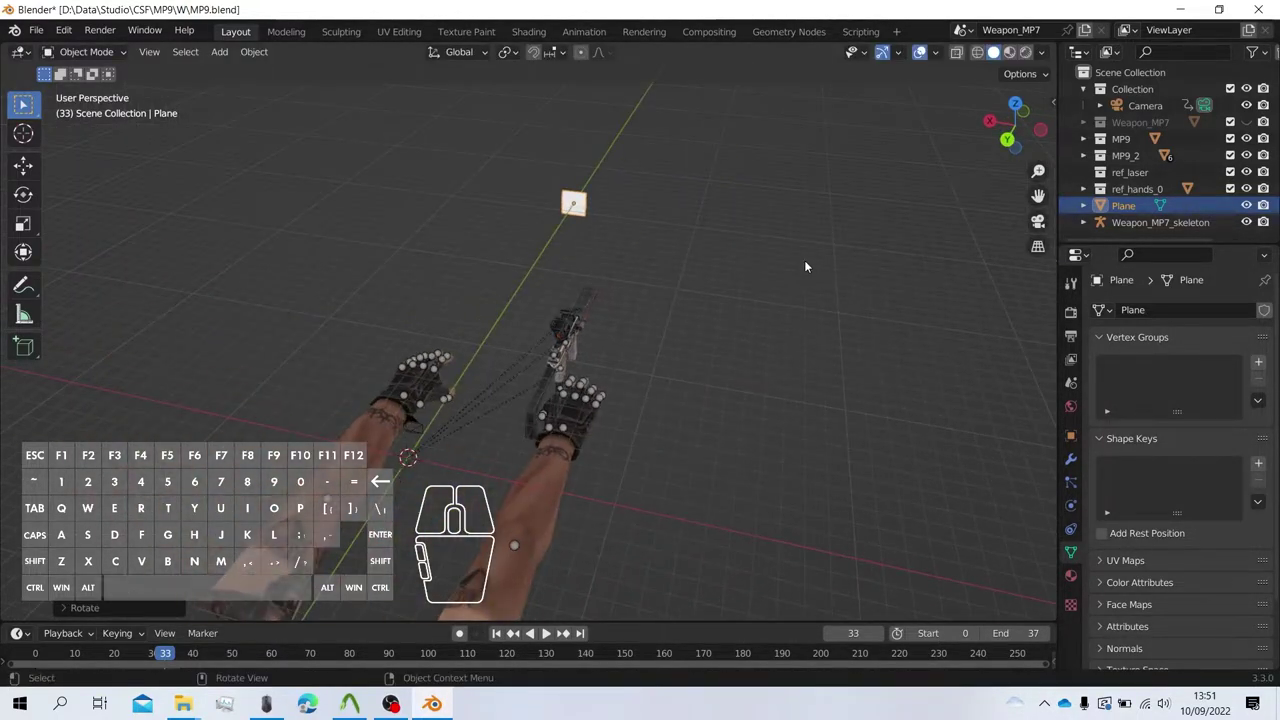
{"action": "scroll", "coordinate": [665, 198], "scroll_direction": "up", "scroll_amount": 3}
{"action": "scroll", "coordinate": [665, 198], "scroll_direction": "down", "scroll_amount": 2}
{"action": "middle_click_drag", "start_coordinate": [665, 198], "coordinate": [655, 334], "text": "shift"}
{"action": "scroll", "coordinate": [660, 328], "scroll_direction": "up", "scroll_amount": 2}
{"action": "left_click", "coordinate": [709, 286]}
{"action": "middle_click_drag", "start_coordinate": [709, 286], "coordinate": [611, 297]}
{"action": "scroll", "coordinate": [541, 262], "scroll_direction": "up", "scroll_amount": 1}
{"action": "left_click", "coordinate": [596, 334]}
{"action": "scroll", "coordinate": [560, 350], "scroll_direction": "down", "scroll_amount": 4}
{"action": "middle_click_drag", "start_coordinate": [454, 406], "coordinate": [458, 343], "text": "shift"}
{"action": "left_click", "coordinate": [427, 374], "text": "shift"}
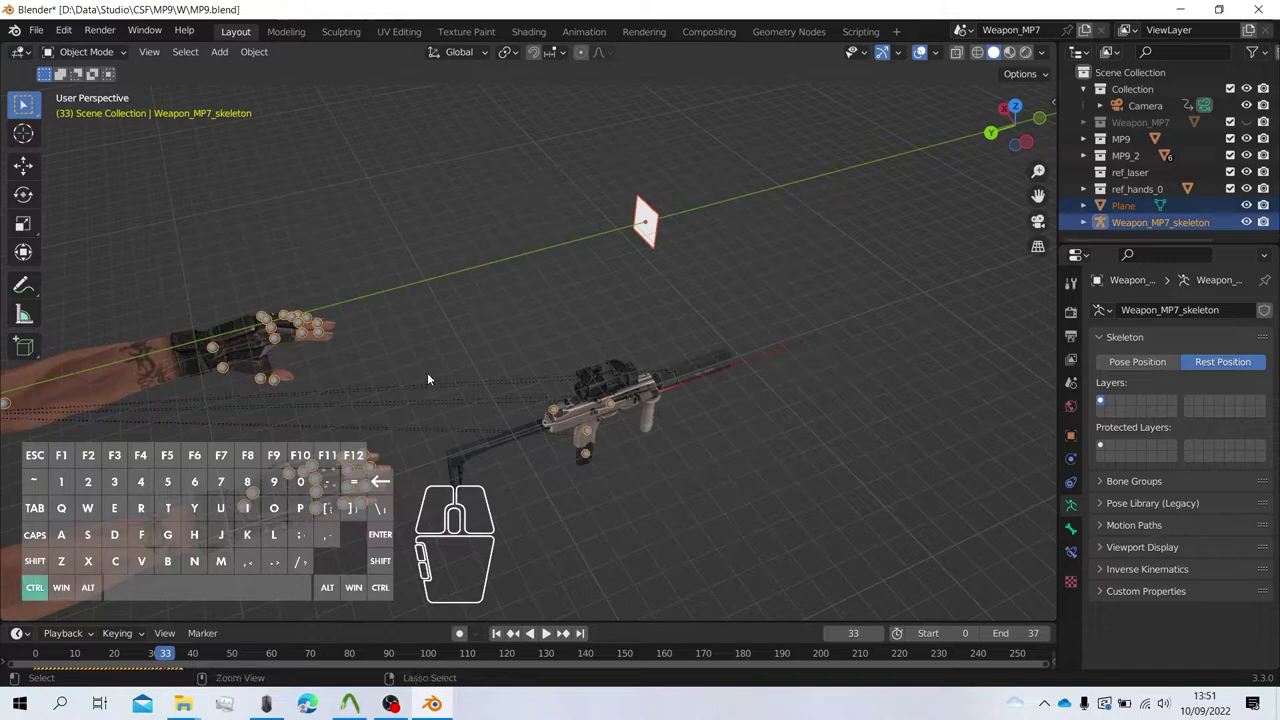
{"action": "key", "text": "ctrl+p"}
{"action": "left_click", "coordinate": [427, 373]}
Check the plane's vertex groups in Edit Mode with all of its vertices selected.
{"action": "left_click", "coordinate": [655, 227]}
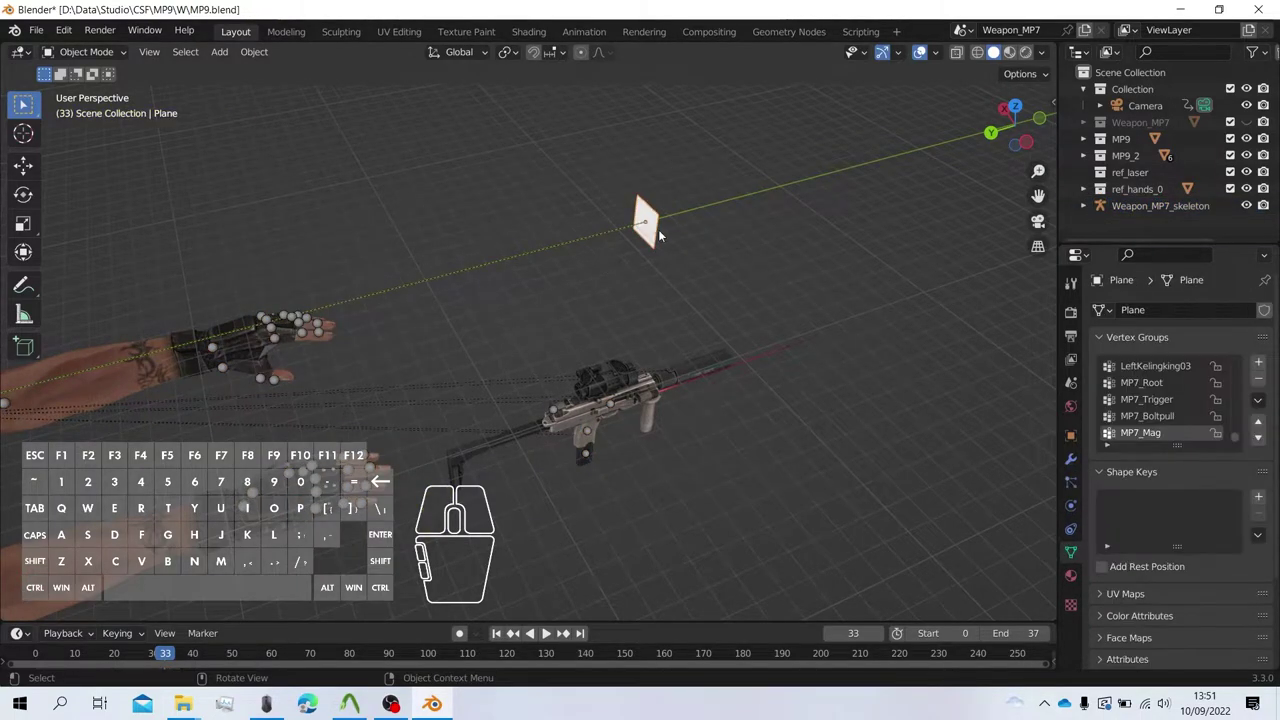
{"action": "key", "text": "Tab"}
{"action": "key", "text": "a"}
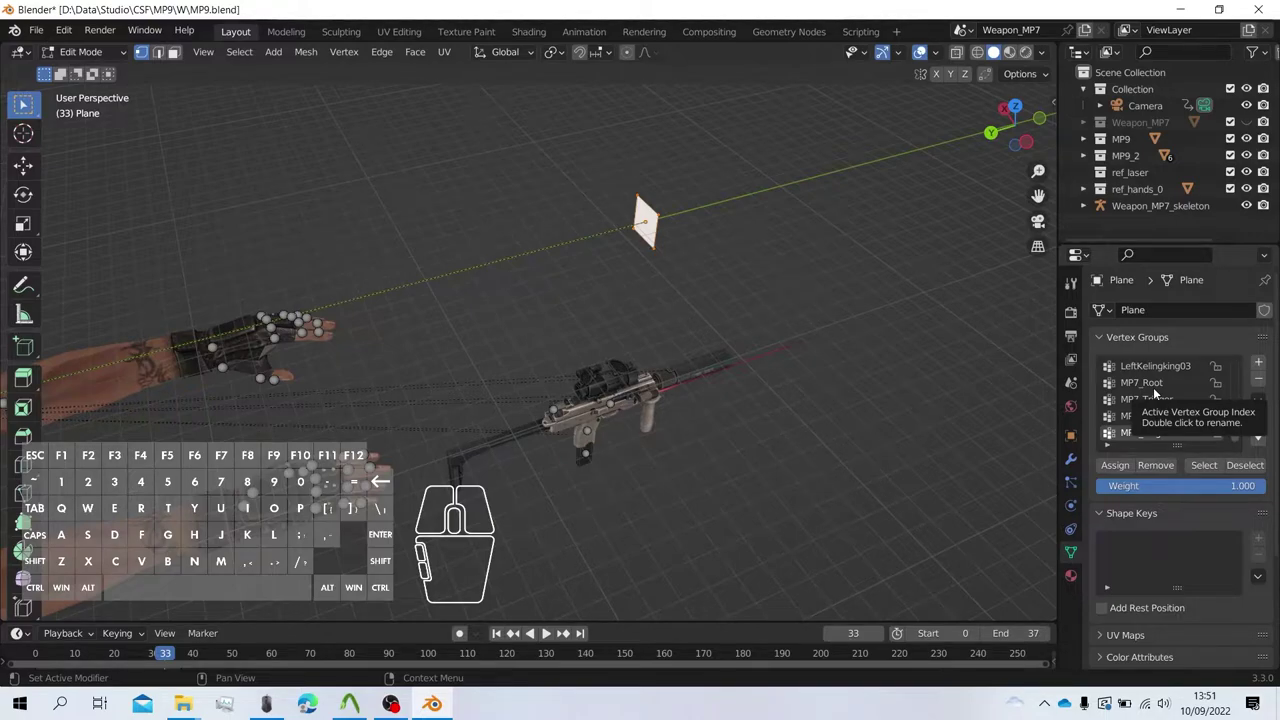
{"action": "key", "text": "Tab"}
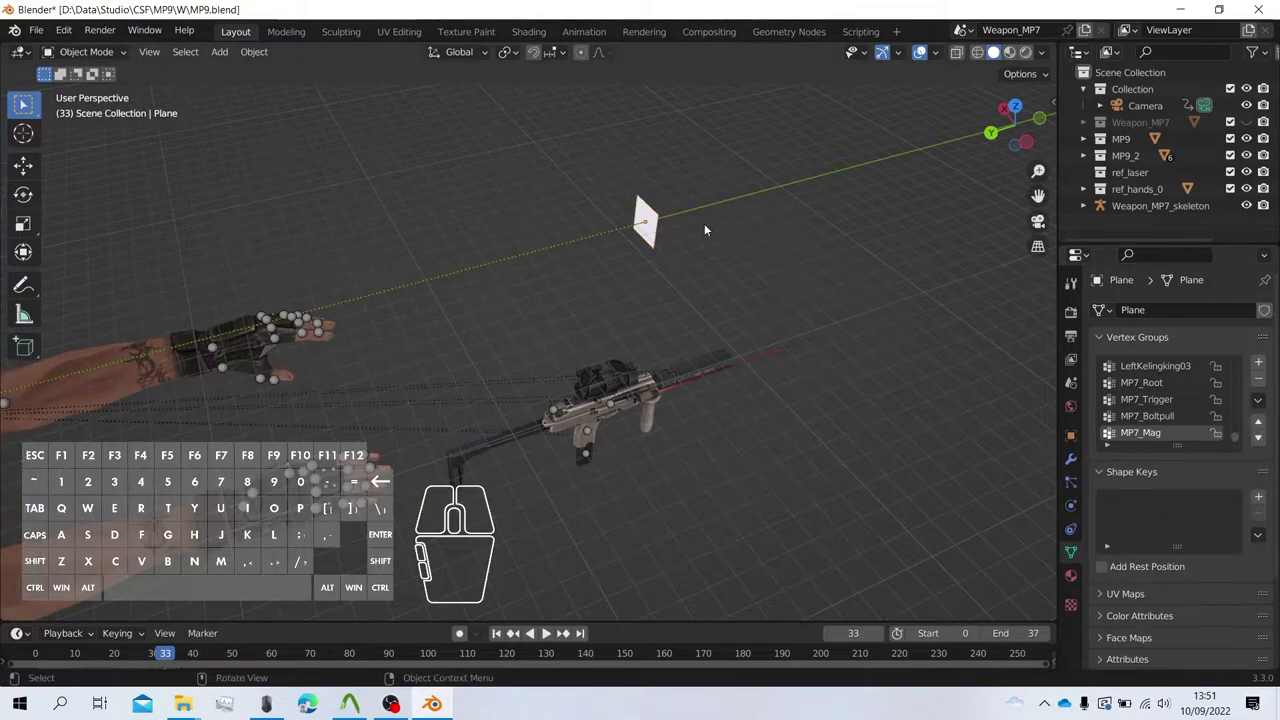
Sort the plane's vertex groups by name and remove its Armature modifier.
{"action": "middle_click_drag", "start_coordinate": [704, 223], "coordinate": [643, 319]}
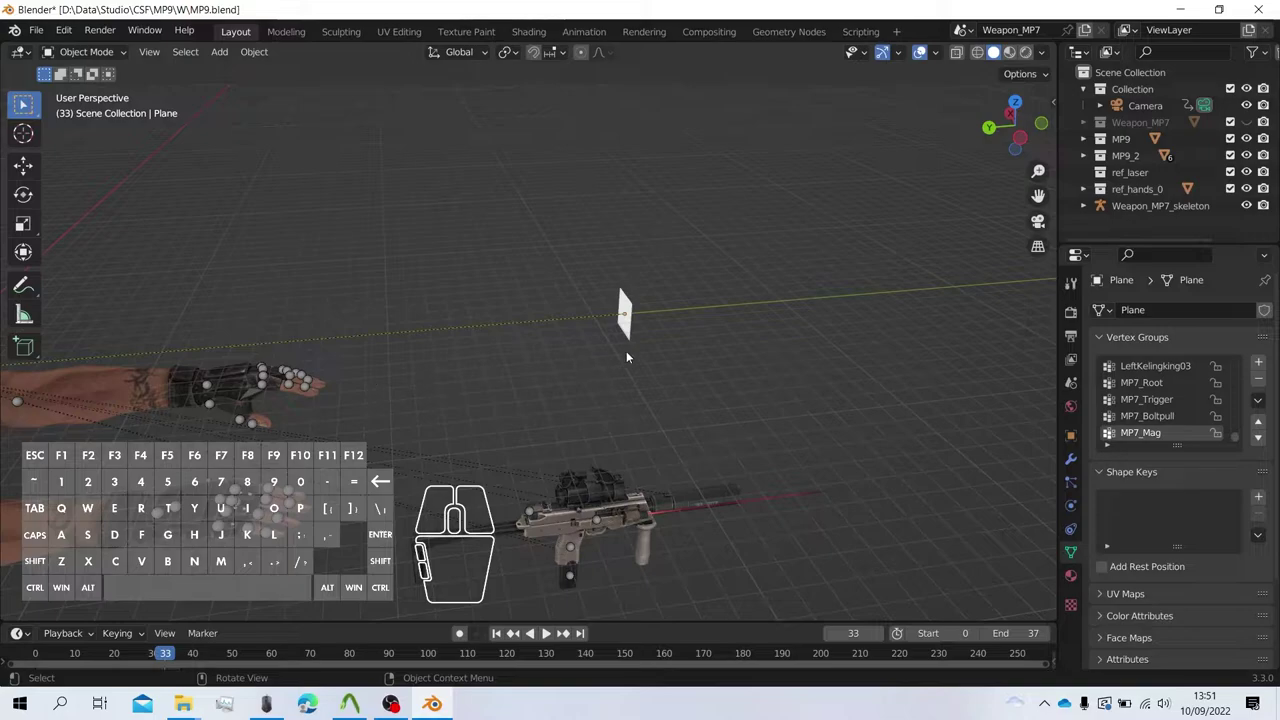
{"action": "left_click", "coordinate": [1258, 399]}
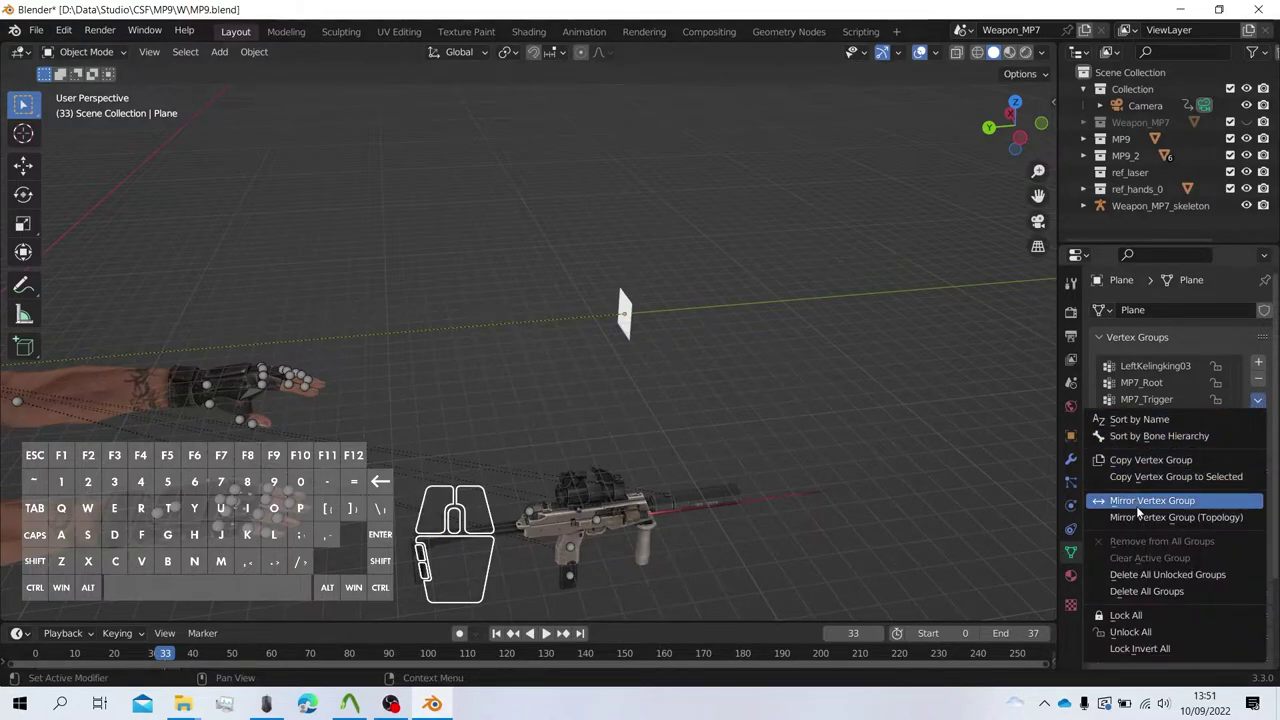
{"action": "left_click", "coordinate": [1170, 420]}
{"action": "left_click", "coordinate": [1070, 459]}
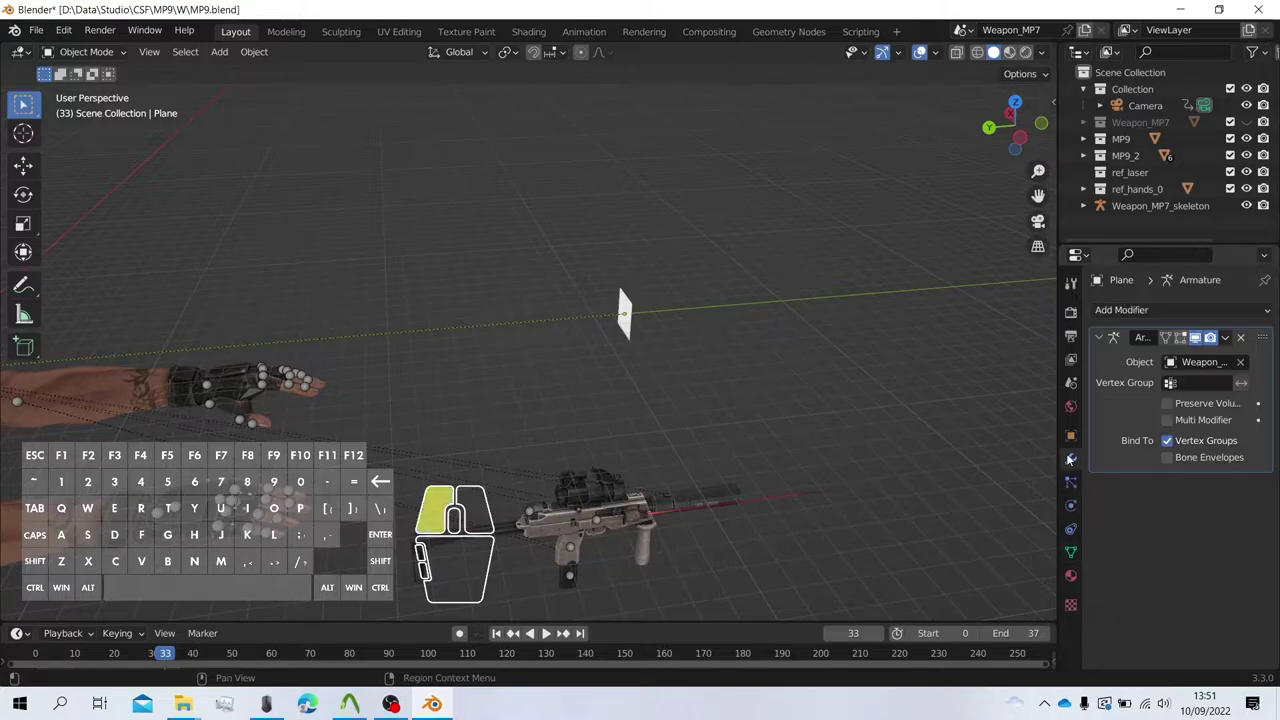
{"action": "left_click", "coordinate": [1240, 337]}
Put Weapon_MP7_skeleton in Edit Mode and select the MP7_Root bone at the gun's grip, seen from the left orthographic view.
{"action": "scroll", "coordinate": [470, 404], "scroll_direction": "up", "scroll_amount": 3}
{"action": "middle_click_drag", "start_coordinate": [471, 403], "coordinate": [549, 269], "text": "shift"}
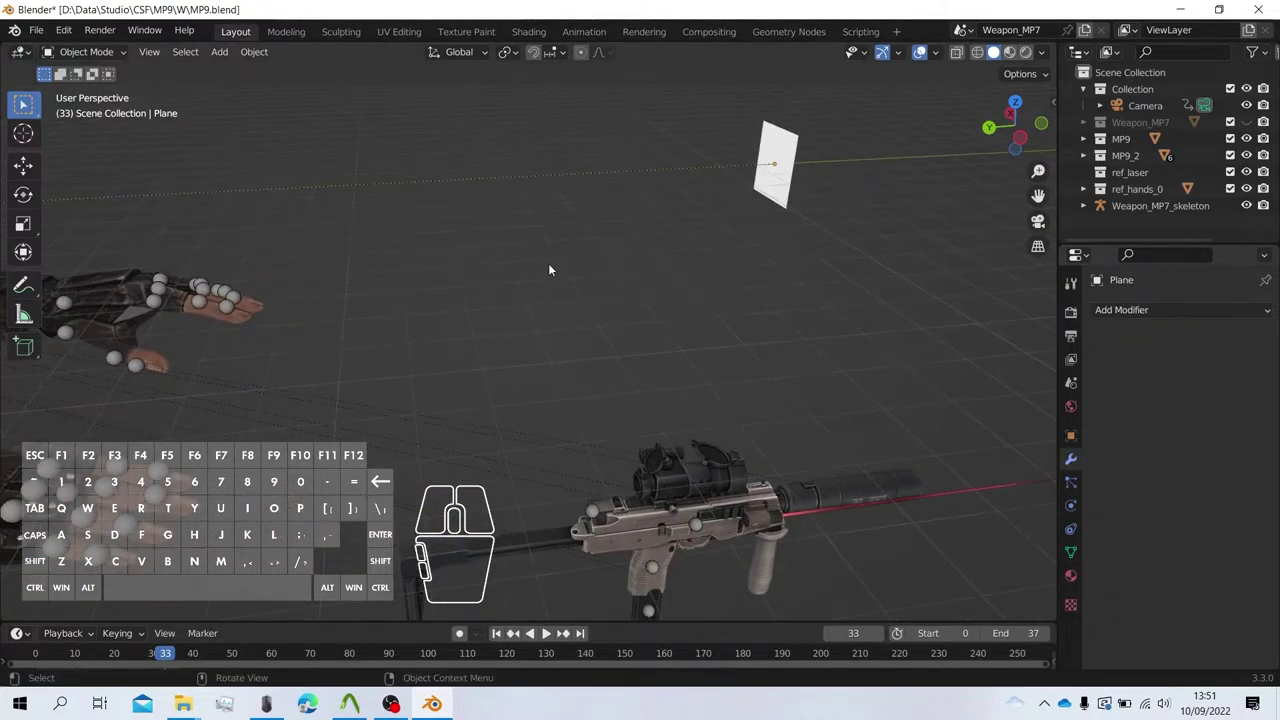
{"action": "scroll", "coordinate": [469, 287], "scroll_direction": "down", "scroll_amount": 3}
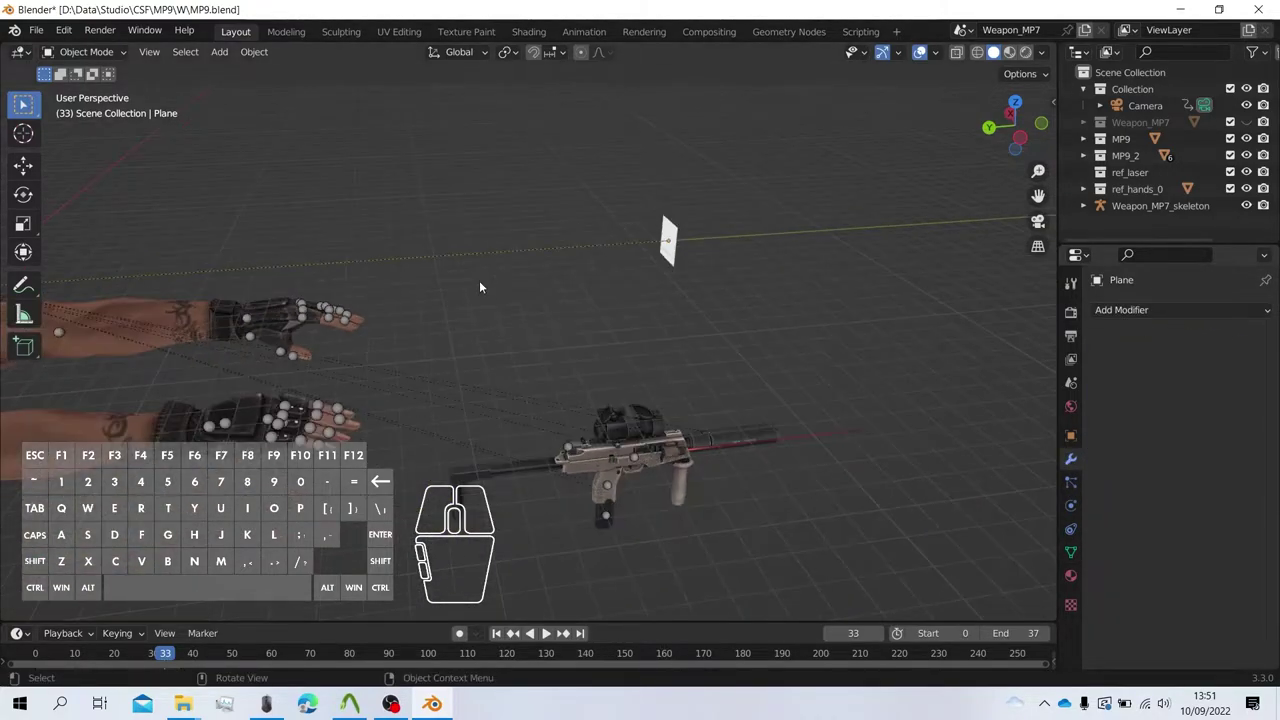
{"action": "scroll", "coordinate": [479, 286], "scroll_direction": "up", "scroll_amount": 1}
{"action": "left_click", "coordinate": [311, 312]}
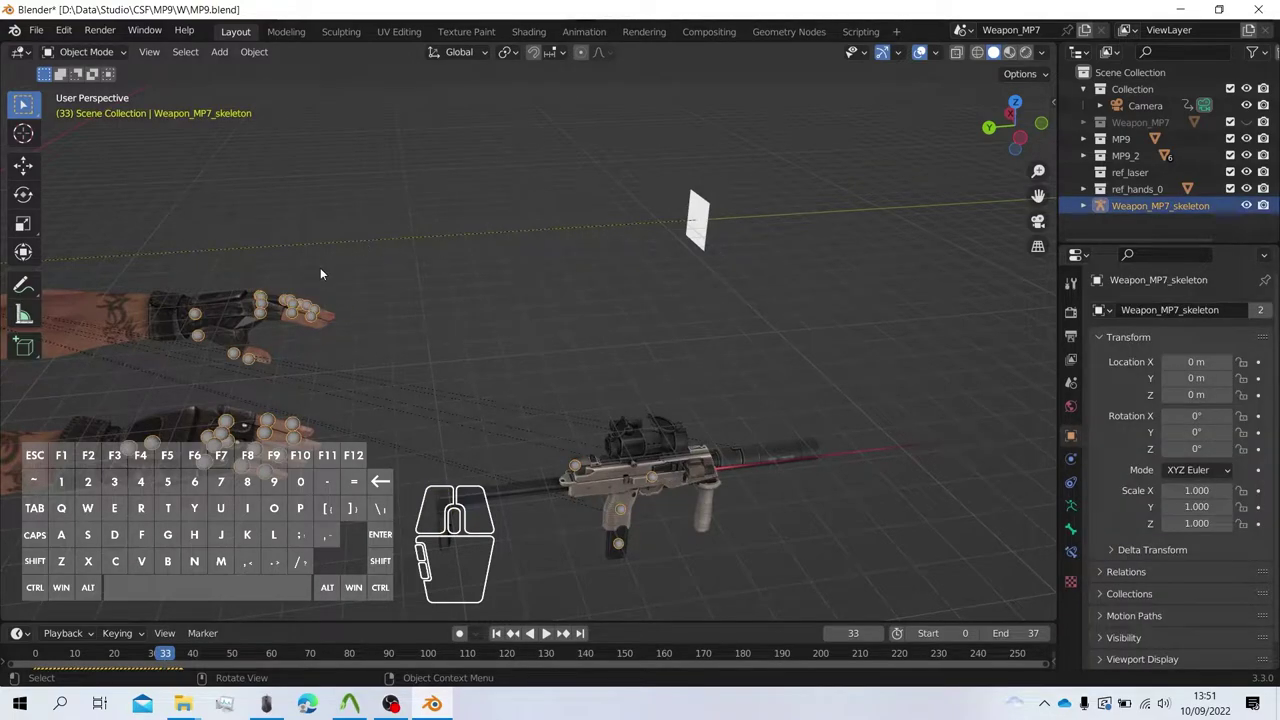
{"action": "left_click", "coordinate": [85, 51]}
{"action": "left_click", "coordinate": [80, 88]}
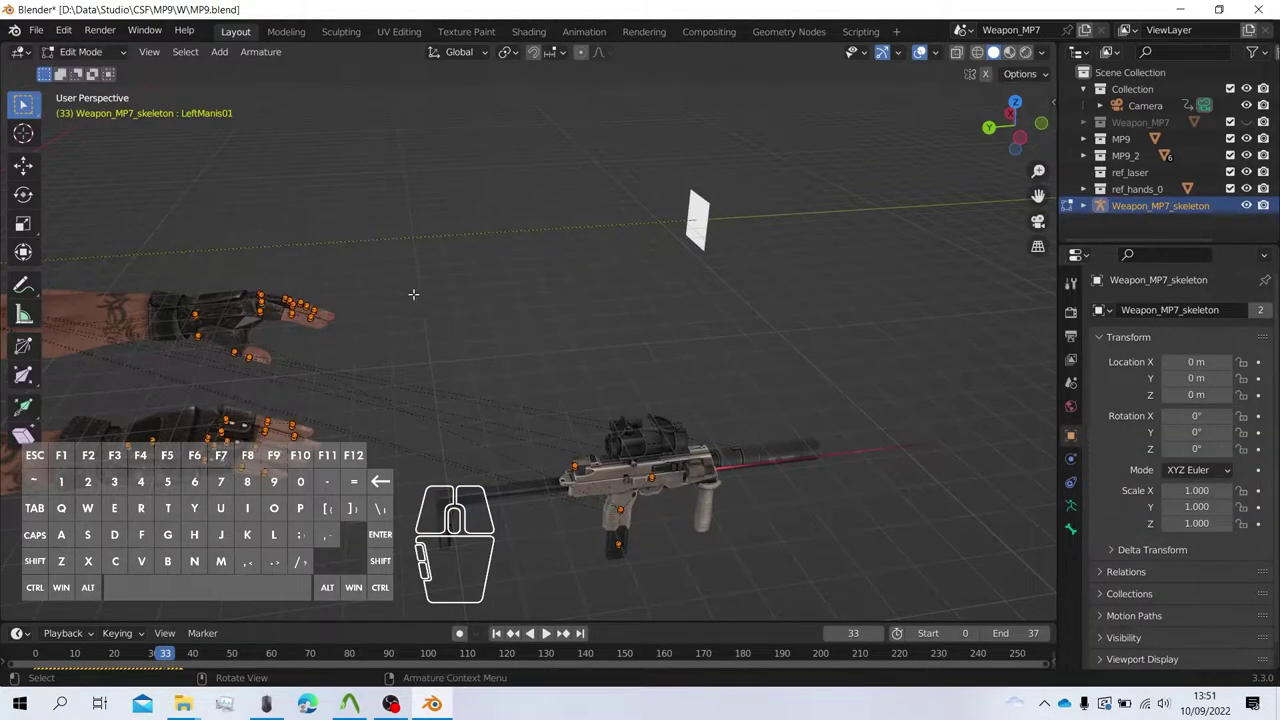
{"action": "middle_click_drag", "start_coordinate": [636, 358], "coordinate": [566, 276], "text": "shift"}
{"action": "scroll", "coordinate": [566, 276], "scroll_direction": "up", "scroll_amount": 3}
{"action": "middle_click_drag", "start_coordinate": [589, 332], "coordinate": [549, 294]}
{"action": "middle_click_drag", "start_coordinate": [585, 355], "coordinate": [579, 290], "text": "shift"}
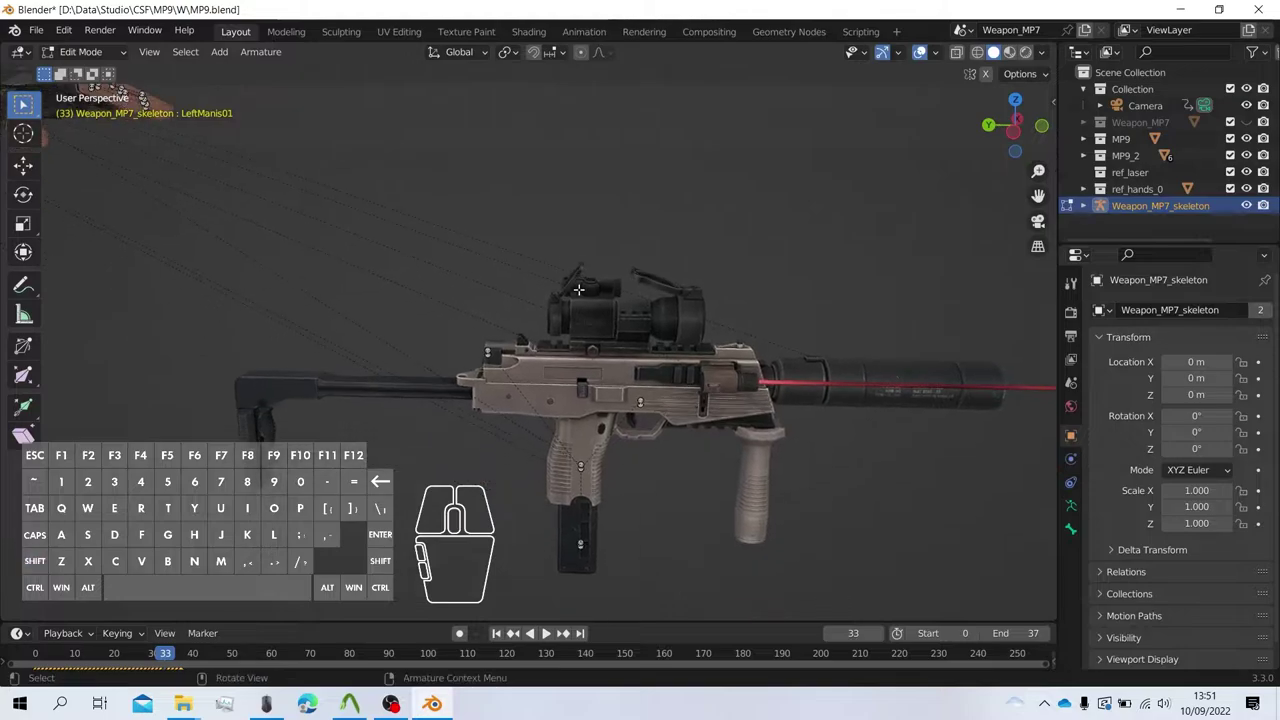
{"action": "left_click", "coordinate": [581, 467]}
{"action": "left_click", "coordinate": [1014, 124]}
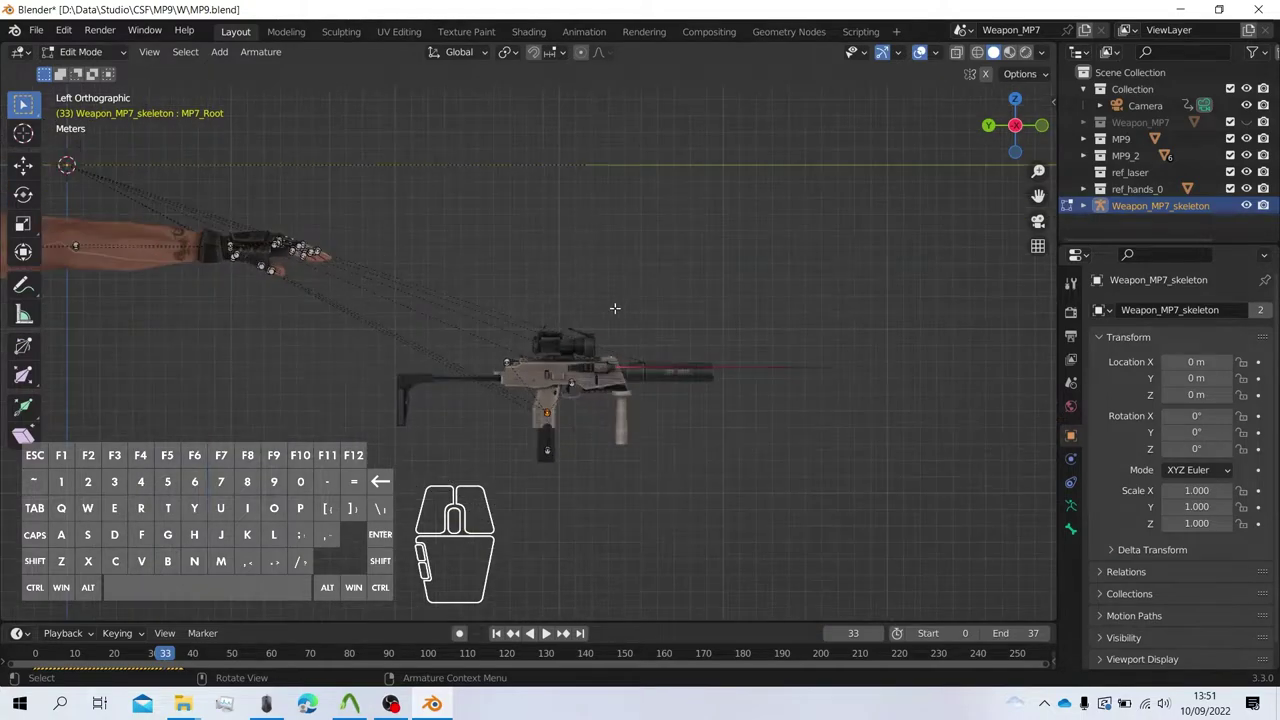
{"action": "key", "text": "shift+d"}
{"action": "left_click", "coordinate": [626, 95]}
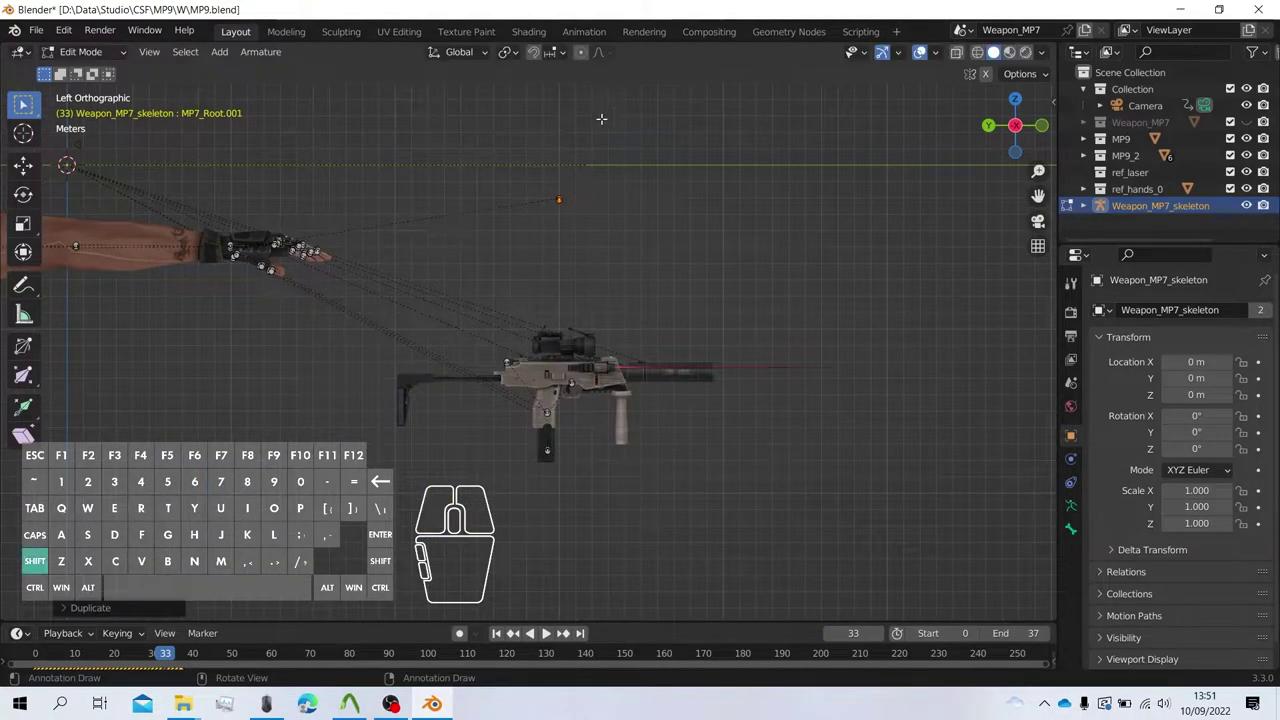
{"action": "middle_click_drag", "start_coordinate": [600, 123], "coordinate": [597, 245], "text": "shift"}
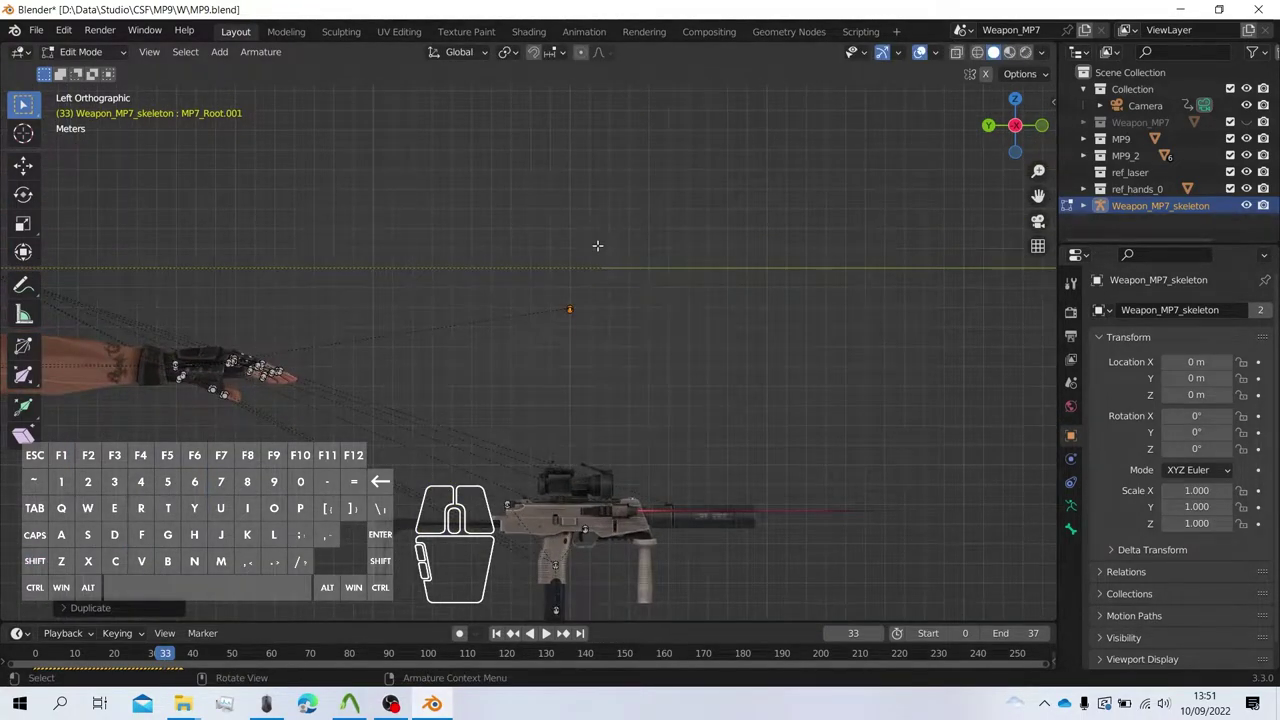
{"action": "key", "text": "ctrl+z"}
{"action": "key", "text": "ctrl+z"}
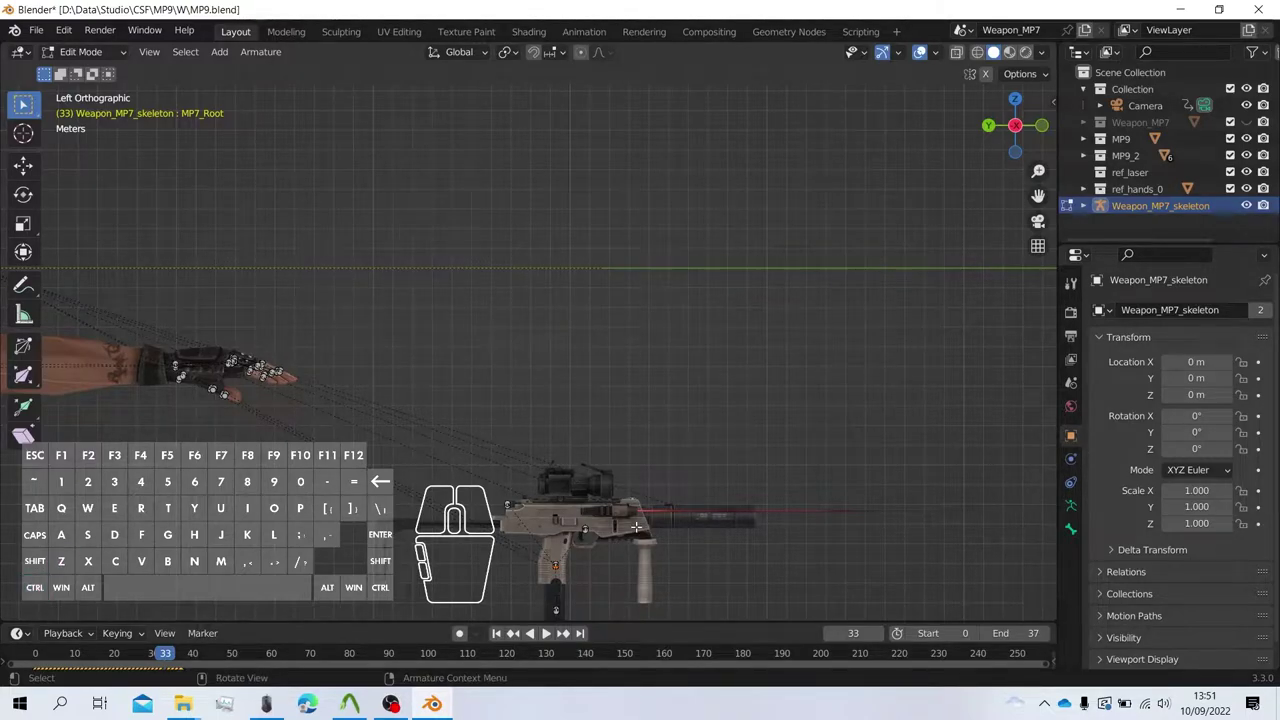
Duplicate the MP7_Root bone up to the plane's height, and move the copy close to the plane's vertical centreline in the back view.
{"action": "key", "text": "shift+d"}
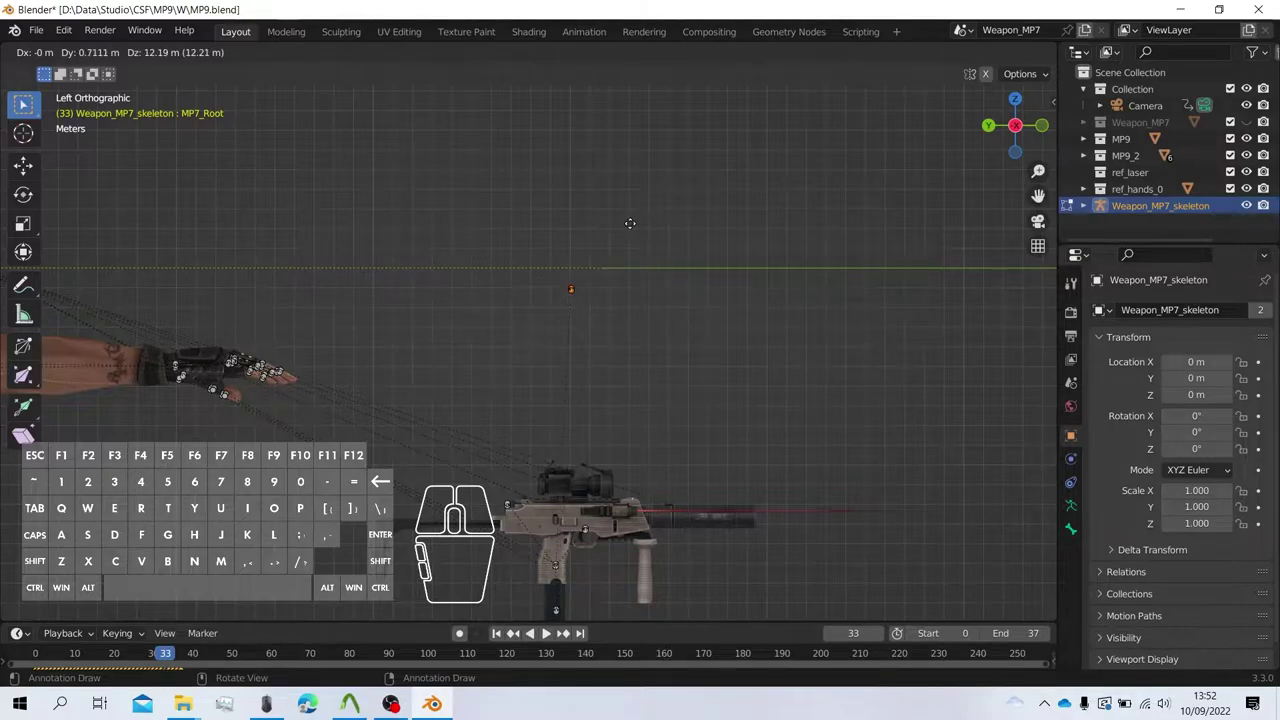
{"action": "left_click", "coordinate": [636, 217]}
{"action": "middle_click_drag", "start_coordinate": [636, 217], "coordinate": [744, 284]}
{"action": "scroll", "coordinate": [634, 237], "scroll_direction": "up", "scroll_amount": 4}
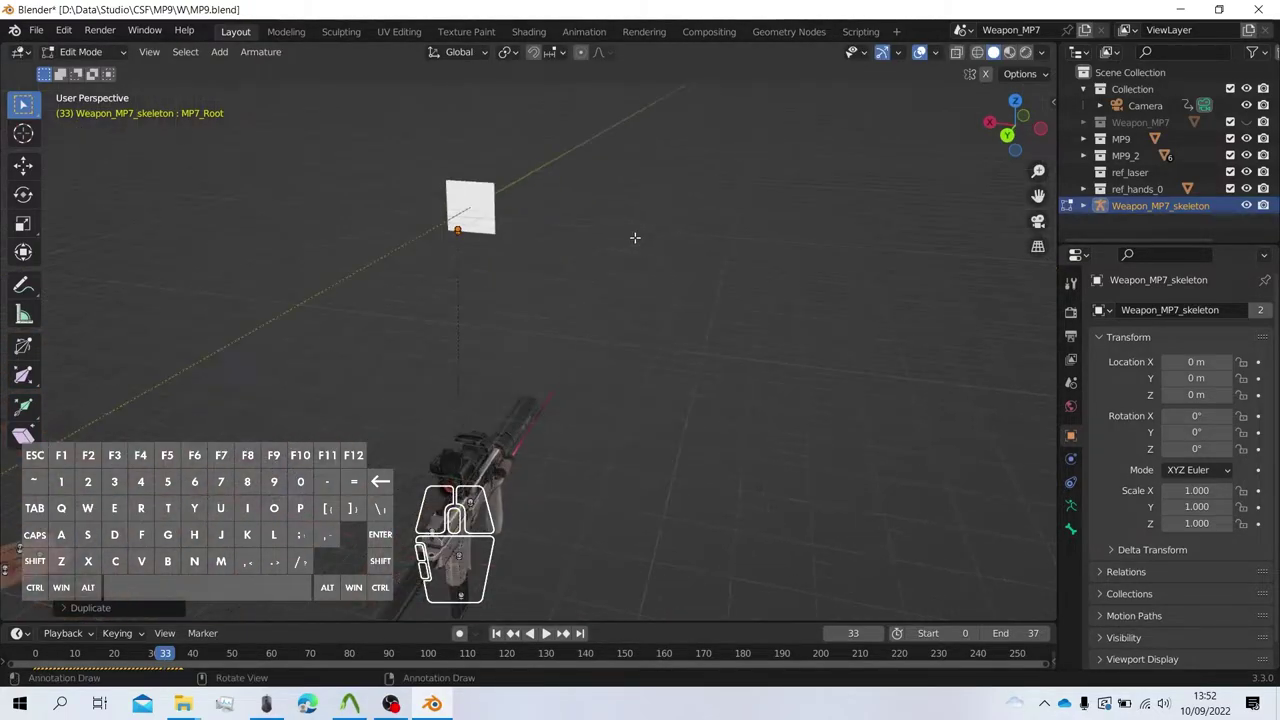
{"action": "middle_click_drag", "start_coordinate": [757, 183], "coordinate": [837, 266], "text": "shift"}
{"action": "left_click", "coordinate": [1006, 136]}
{"action": "scroll", "coordinate": [716, 216], "scroll_direction": "up", "scroll_amount": 1}
{"action": "scroll", "coordinate": [677, 226], "scroll_direction": "up", "scroll_amount": 8}
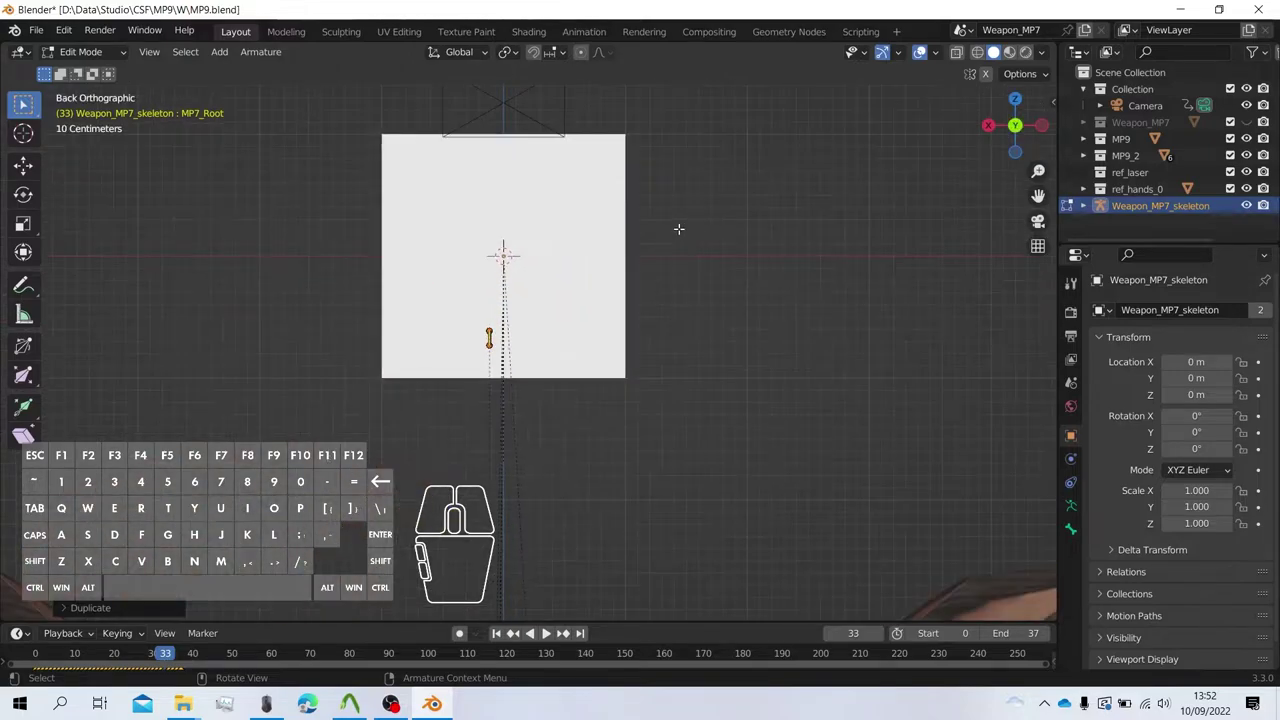
{"action": "scroll", "coordinate": [629, 240], "scroll_direction": "up", "scroll_amount": 3}
{"action": "key", "text": "g"}
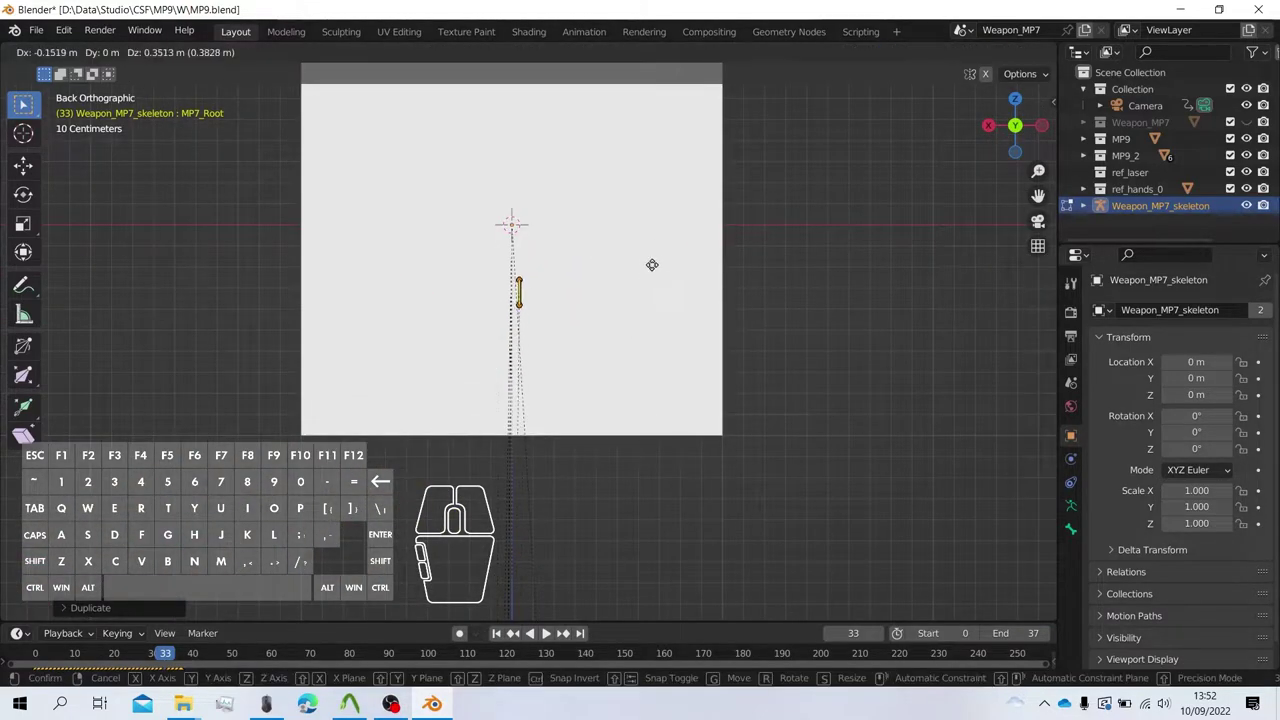
{"action": "left_click", "coordinate": [644, 255]}
Snap the duplicated bone to the grid.
{"action": "scroll", "coordinate": [560, 257], "scroll_direction": "up", "scroll_amount": 3}
{"action": "right_click", "coordinate": [503, 240]}
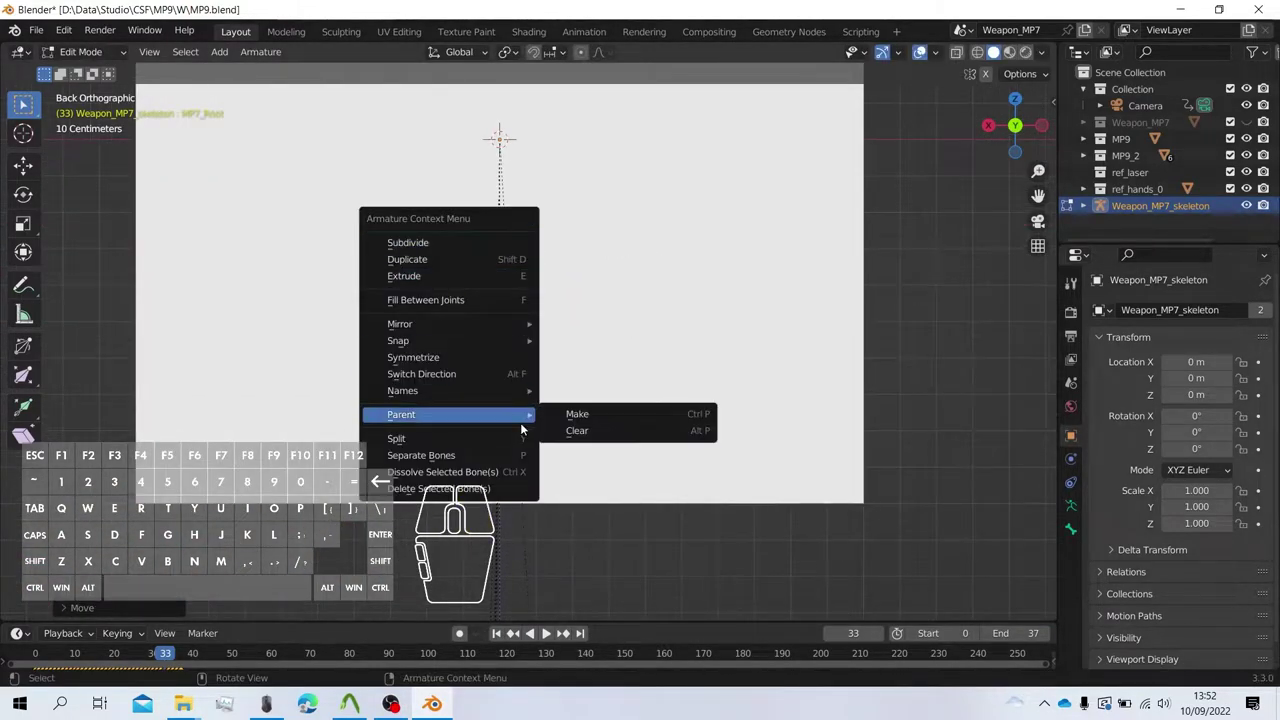
{"action": "mouse_move", "coordinate": [501, 340]}
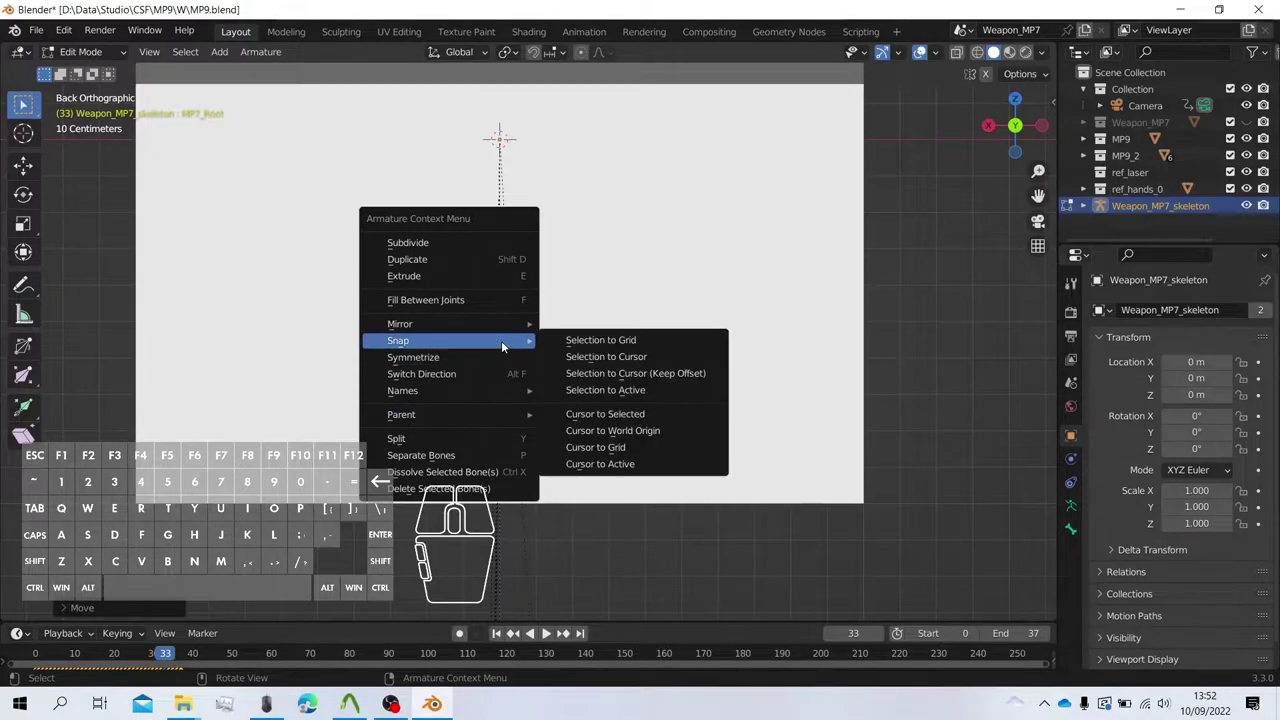
{"action": "left_click", "coordinate": [614, 340]}
{"action": "scroll", "coordinate": [569, 279], "scroll_direction": "down", "scroll_amount": 3}
{"action": "middle_click_drag", "start_coordinate": [569, 279], "coordinate": [569, 384], "text": "shift"}
{"action": "scroll", "coordinate": [569, 384], "scroll_direction": "up", "scroll_amount": 2}
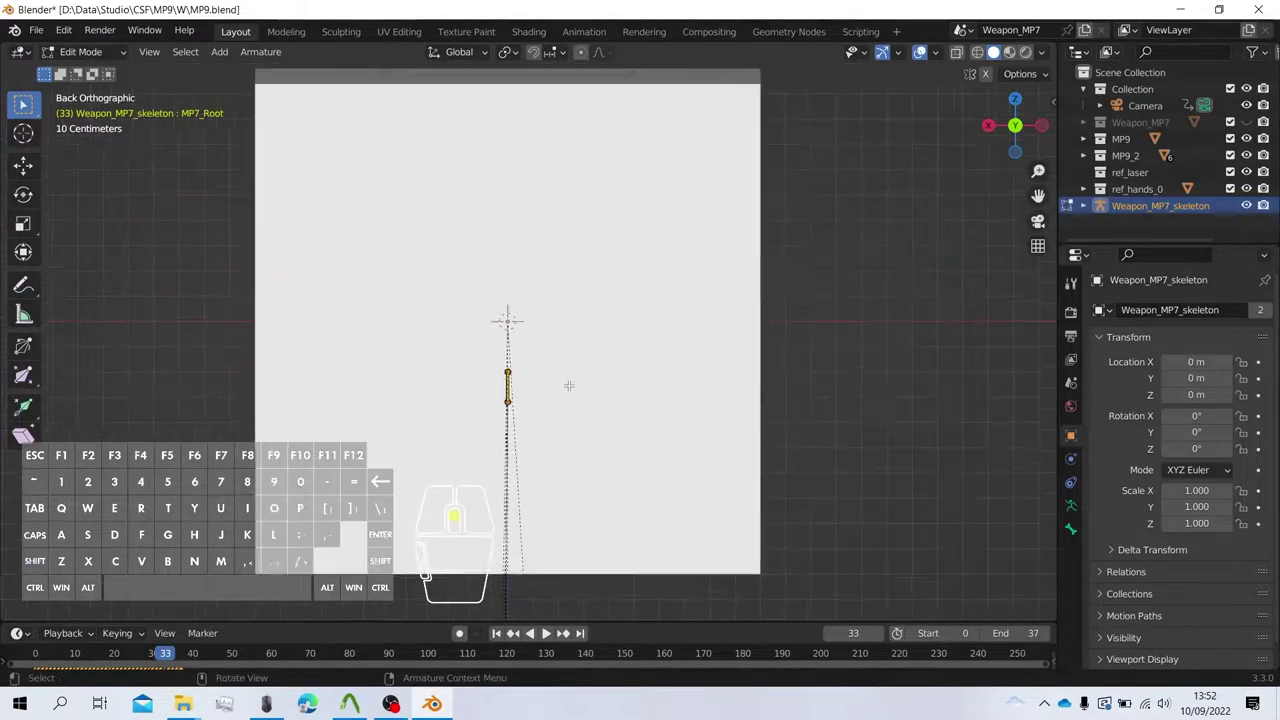
{"action": "scroll", "coordinate": [600, 350], "scroll_direction": "down", "scroll_amount": 2}
{"action": "scroll", "coordinate": [594, 319], "scroll_direction": "up", "scroll_amount": 1}
{"action": "scroll", "coordinate": [594, 319], "scroll_direction": "up", "scroll_amount": 1}
{"action": "key", "text": "g"}
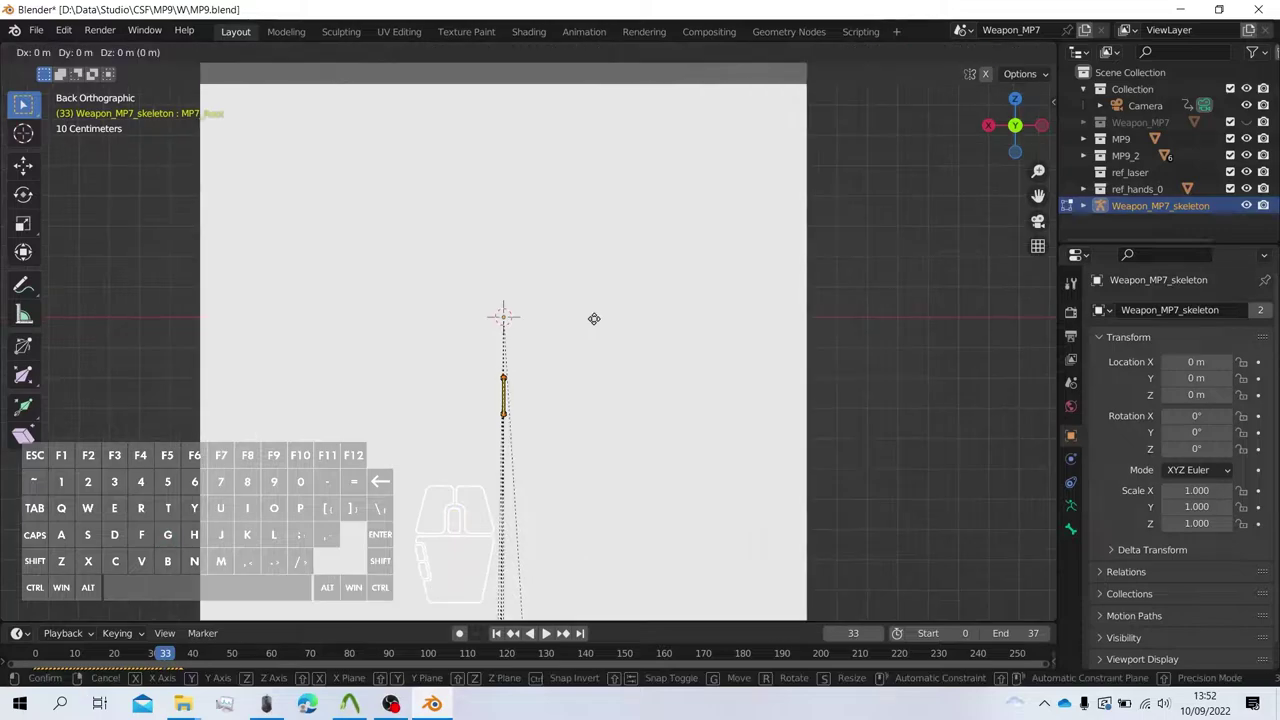
{"action": "key", "text": "y"}
{"action": "left_click", "coordinate": [599, 269]}
{"action": "key", "text": "ctrl+z"}
Raise the duplicated bone along the Z axis until its head sits at the plane's centre.
{"action": "key", "text": "g"}
{"action": "key", "text": "z"}
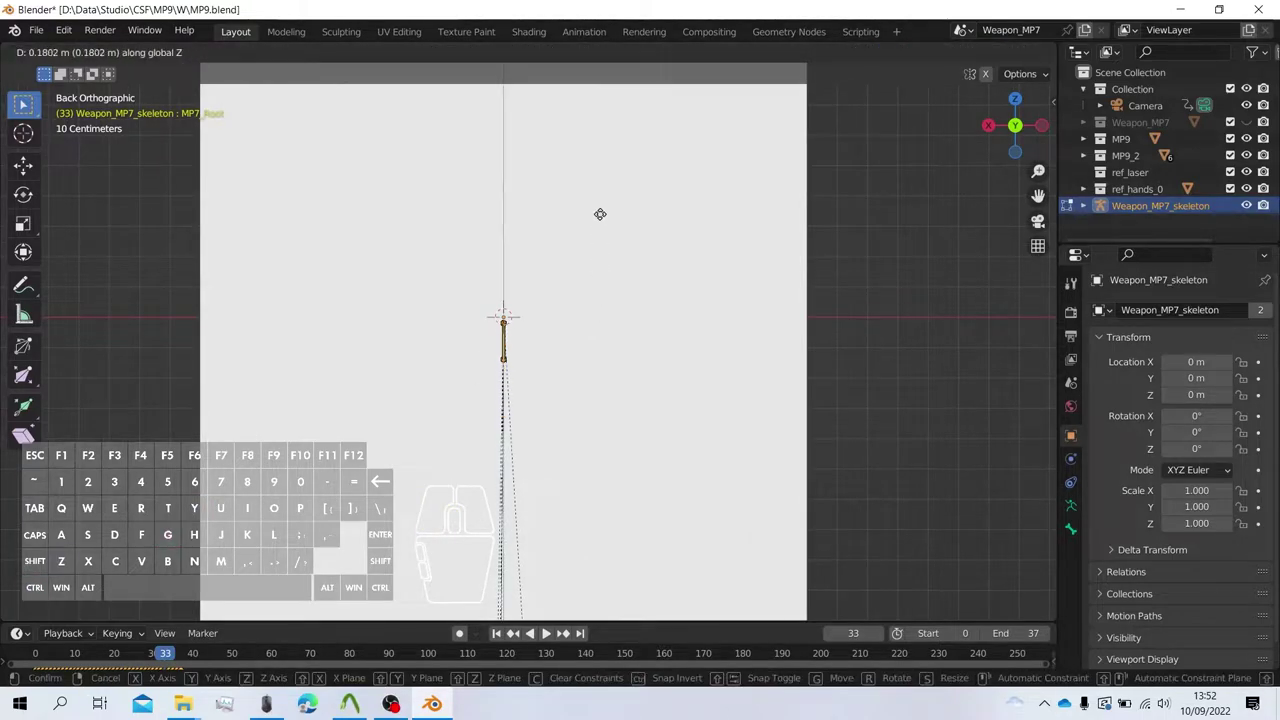
{"action": "left_click", "coordinate": [601, 210]}
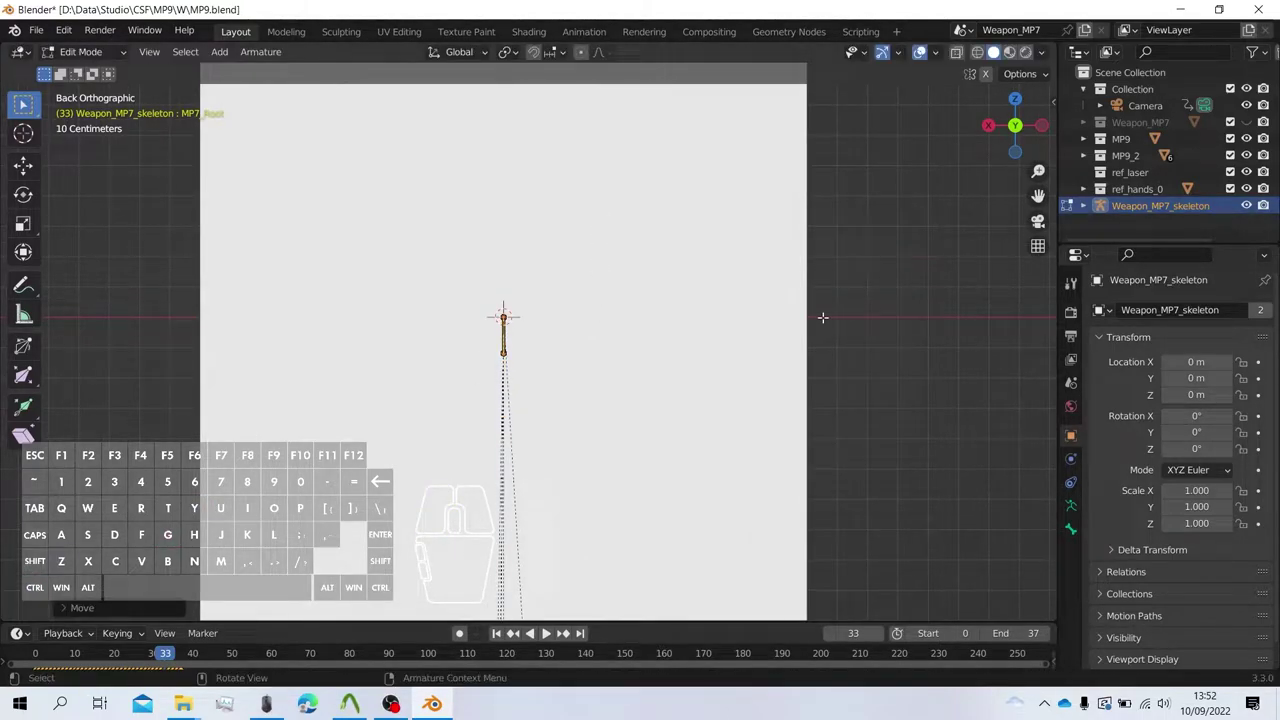
Rename the active bone as KBX_smoke_root.
{"action": "left_click", "coordinate": [1070, 506]}
{"action": "left_click", "coordinate": [1071, 527]}
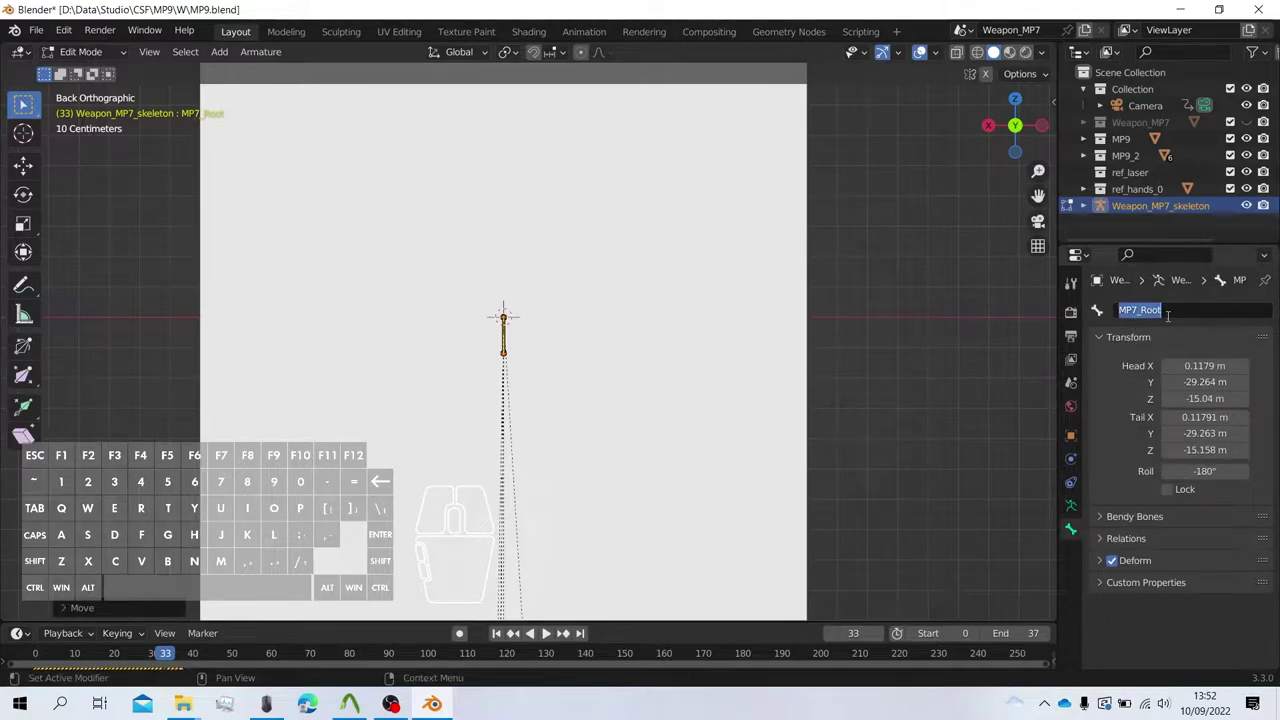
{"action": "type", "text": "KBX_"}
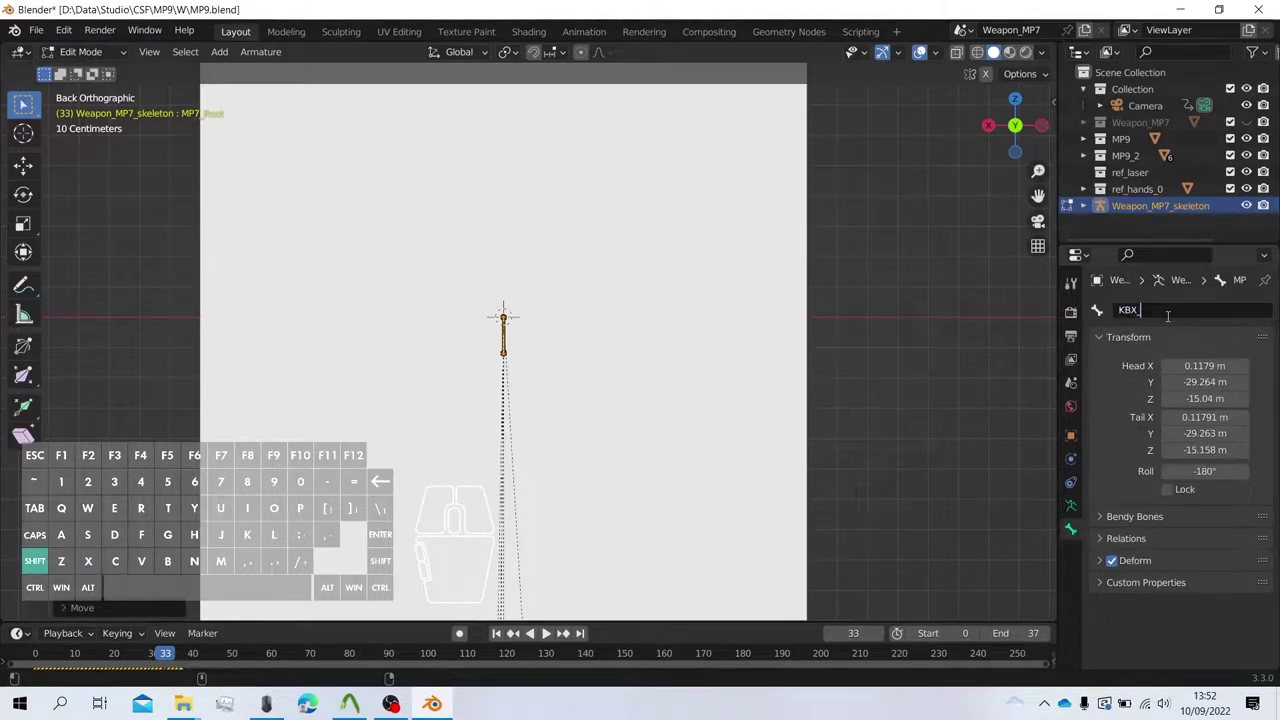
{"action": "type", "text": "smoke"}
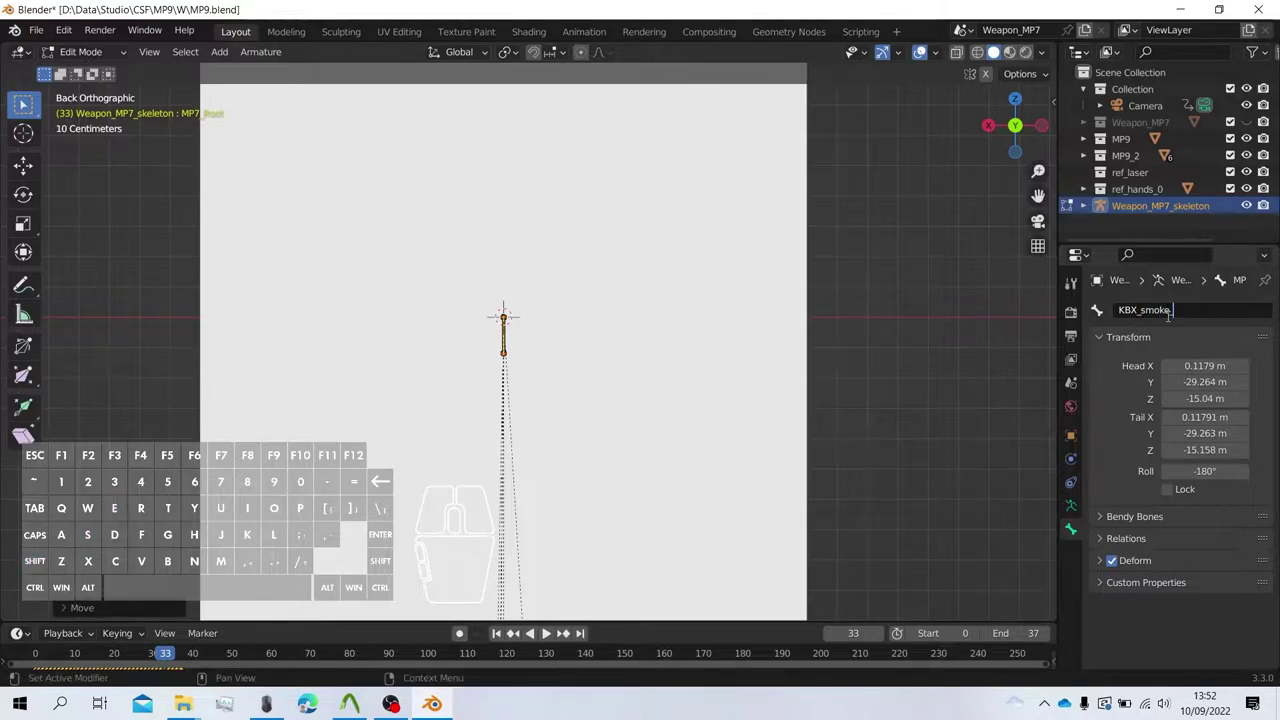
{"action": "type", "text": "_root"}
{"action": "key", "text": "Return"}
Move the duplicated bone along the Y axis from behind the plane up to the plane's surface.
{"action": "scroll", "coordinate": [575, 255], "scroll_direction": "down", "scroll_amount": 4}
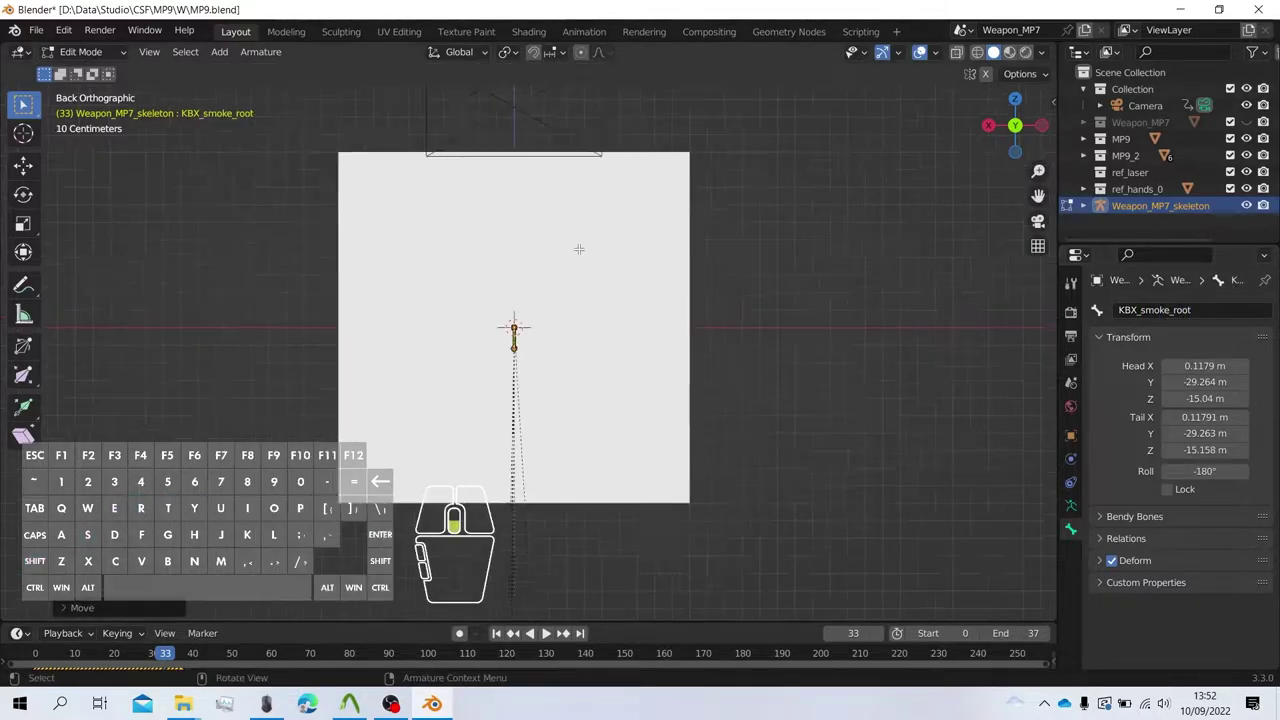
{"action": "middle_click_drag", "start_coordinate": [573, 262], "coordinate": [440, 291]}
{"action": "scroll", "coordinate": [609, 275], "scroll_direction": "down", "scroll_amount": 4}
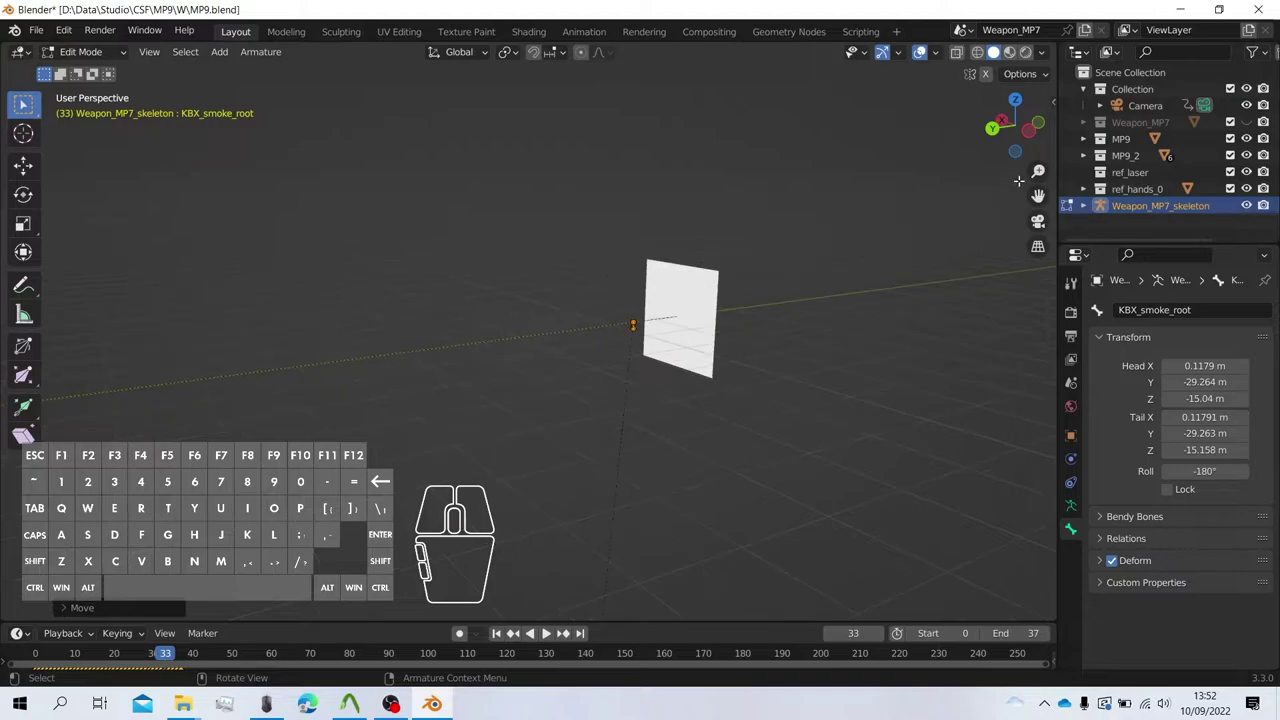
{"action": "left_click", "coordinate": [1030, 133]}
{"action": "scroll", "coordinate": [812, 254], "scroll_direction": "down", "scroll_amount": 1}
{"action": "scroll", "coordinate": [783, 263], "scroll_direction": "up", "scroll_amount": 1}
{"action": "middle_click_drag", "start_coordinate": [740, 263], "coordinate": [581, 300], "text": "shift"}
{"action": "scroll", "coordinate": [581, 300], "scroll_direction": "up", "scroll_amount": 2}
{"action": "middle_click_drag", "start_coordinate": [414, 323], "coordinate": [451, 317], "text": "shift"}
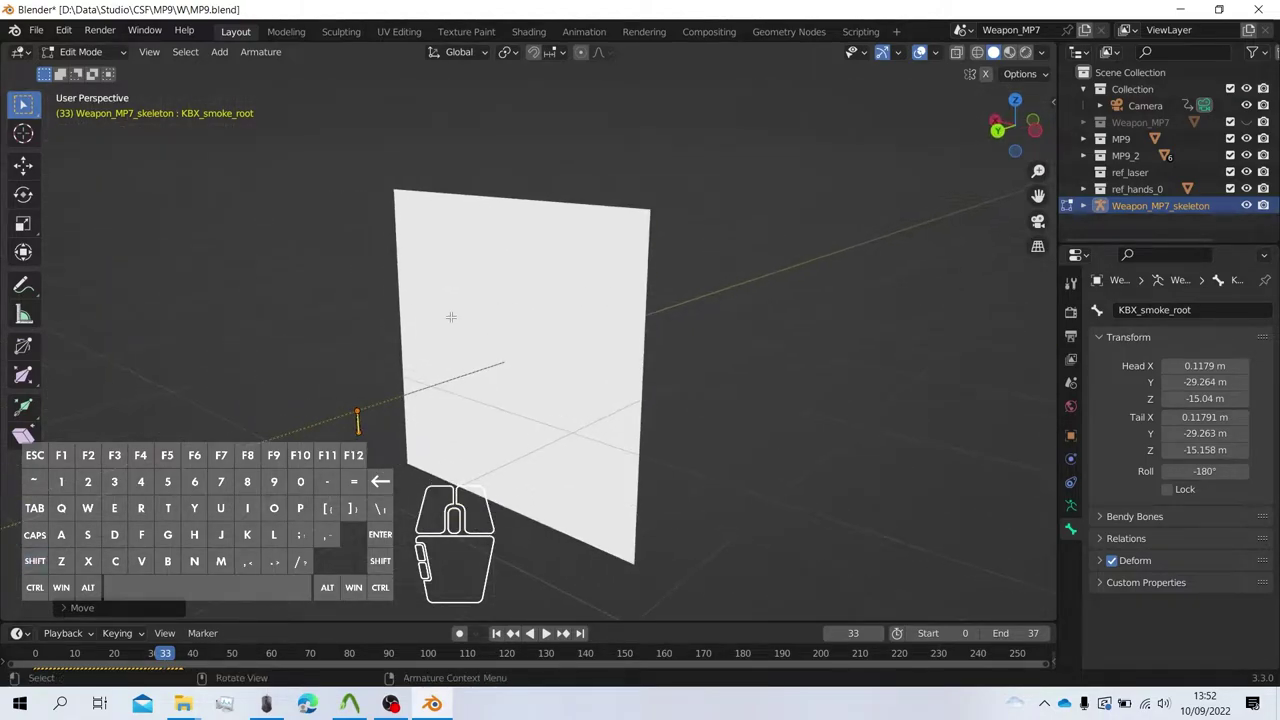
{"action": "scroll", "coordinate": [451, 317], "scroll_direction": "up", "scroll_amount": 2}
{"action": "key", "text": "g"}
{"action": "key", "text": "y"}
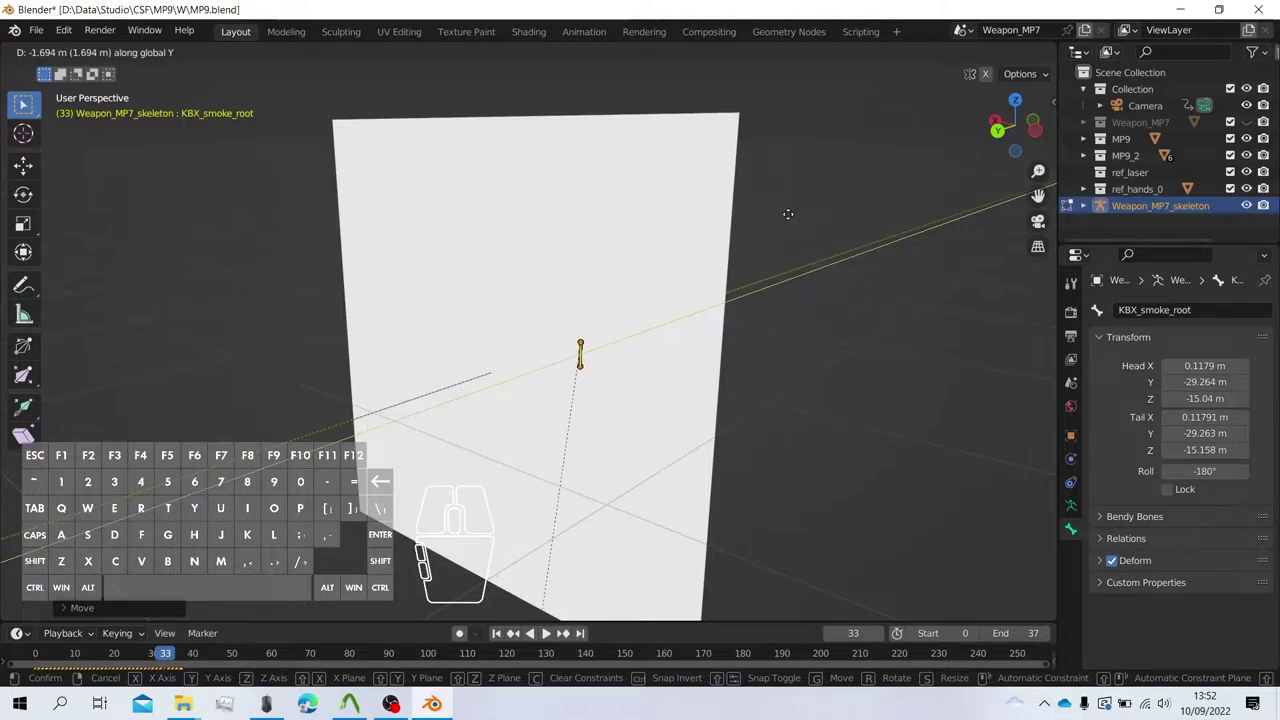
{"action": "left_click", "coordinate": [694, 234]}
Fine-tune the bone's position along Y so it lies in the plane, and check it from the left orthographic view.
{"action": "middle_click_drag", "start_coordinate": [694, 234], "coordinate": [600, 217]}
{"action": "key", "text": "g"}
{"action": "key", "text": "y"}
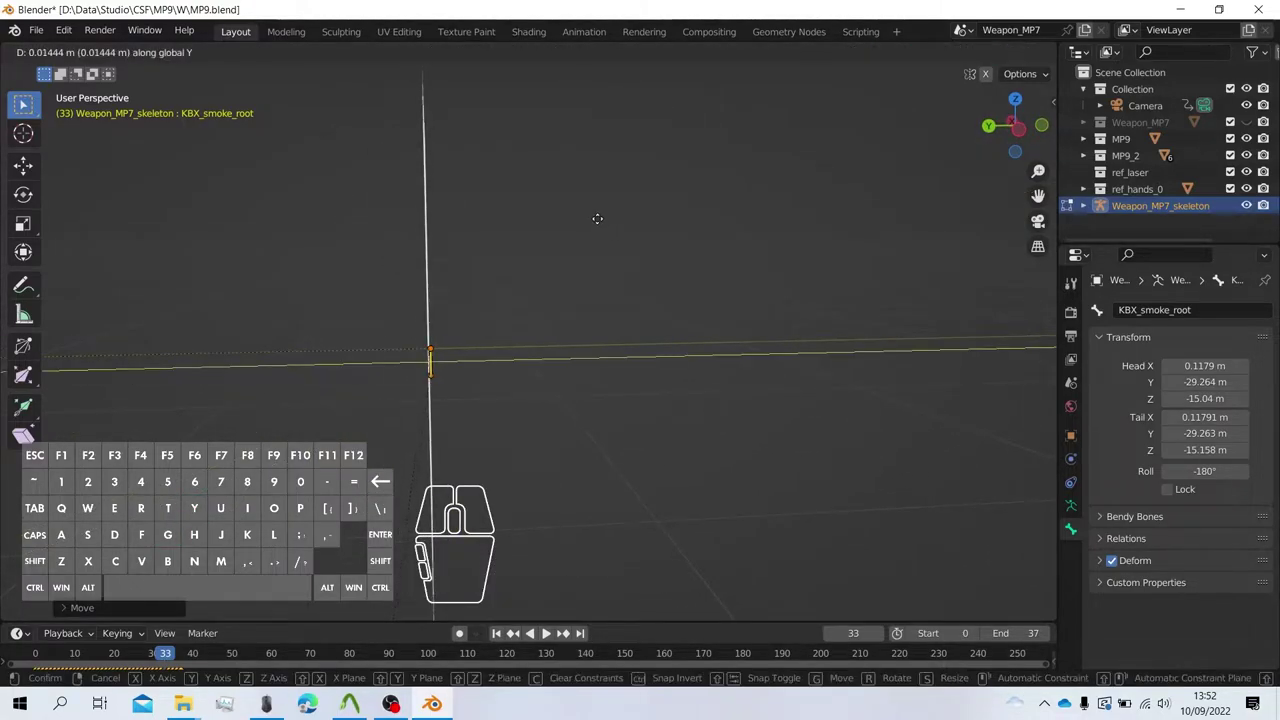
{"action": "left_click", "coordinate": [595, 217]}
{"action": "left_click", "coordinate": [1016, 125]}
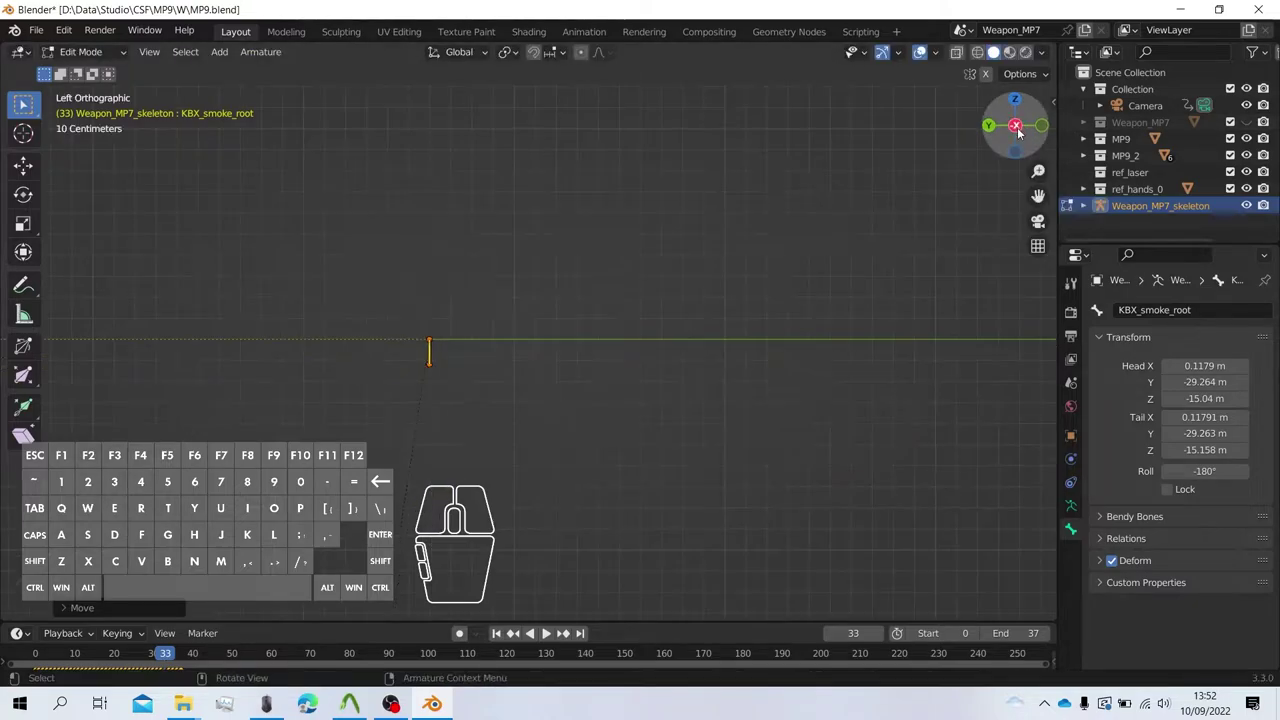
{"action": "middle_click_drag", "start_coordinate": [526, 252], "coordinate": [571, 285], "text": "shift"}
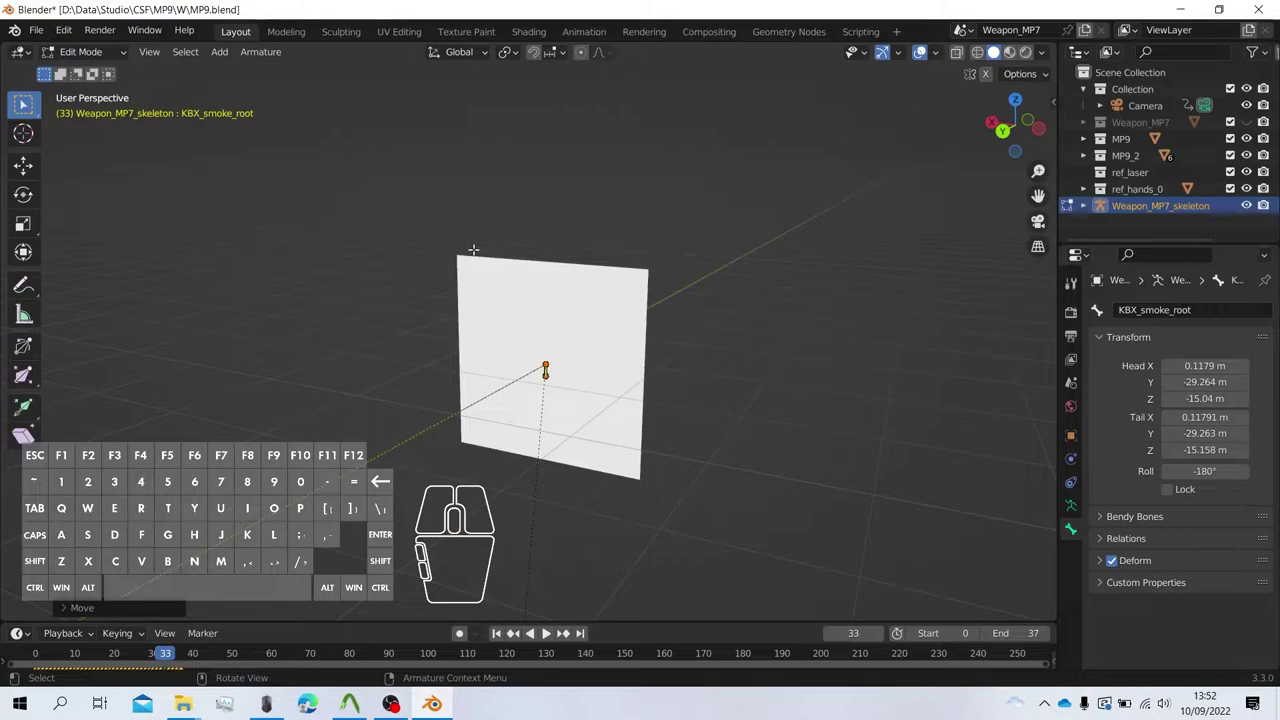
{"action": "scroll", "coordinate": [474, 250], "scroll_direction": "down", "scroll_amount": 6}
{"action": "scroll", "coordinate": [520, 258], "scroll_direction": "up", "scroll_amount": 6}
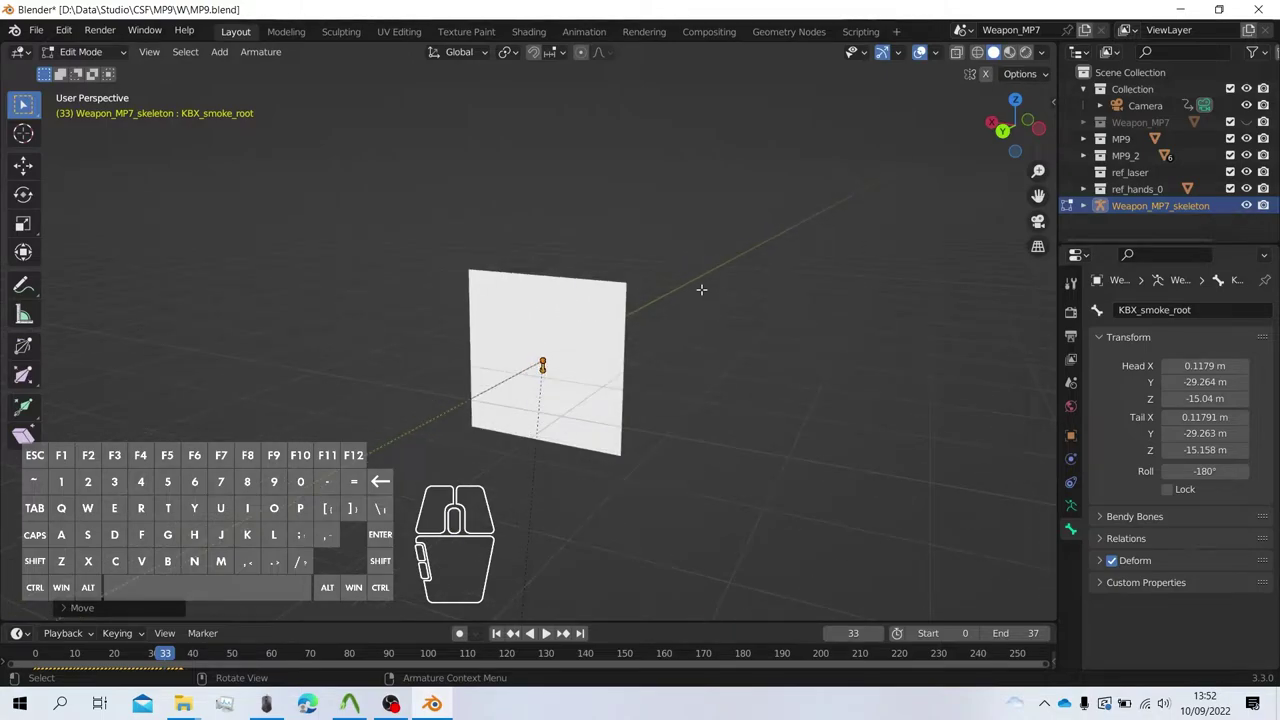
In the back view, duplicate the centre bone to the plane's upper-left corner, about 0.99 m across and 0.99 m up.
{"action": "left_click", "coordinate": [1002, 131]}
{"action": "scroll", "coordinate": [640, 265], "scroll_direction": "up", "scroll_amount": 5}
{"action": "key", "text": "g"}
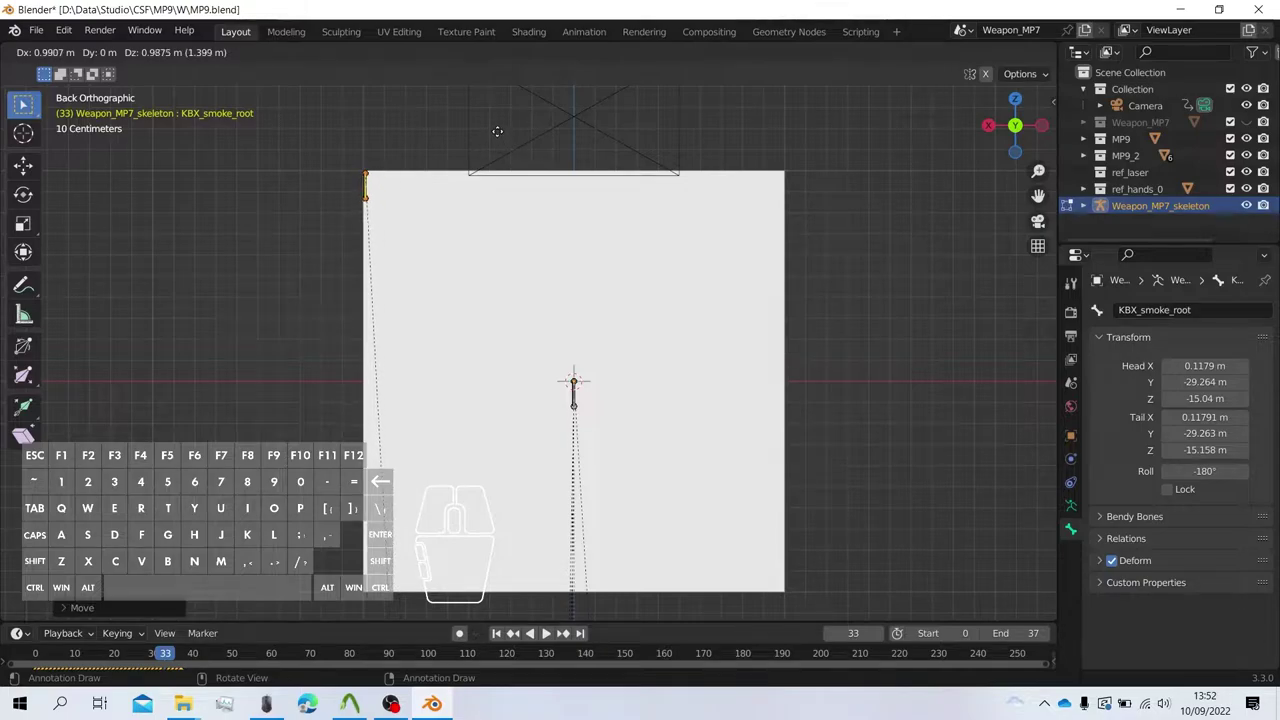
{"action": "left_click", "coordinate": [497, 130]}
Change the active bone's name to KBX_smoke_L1.
{"action": "left_click", "coordinate": [1187, 308]}
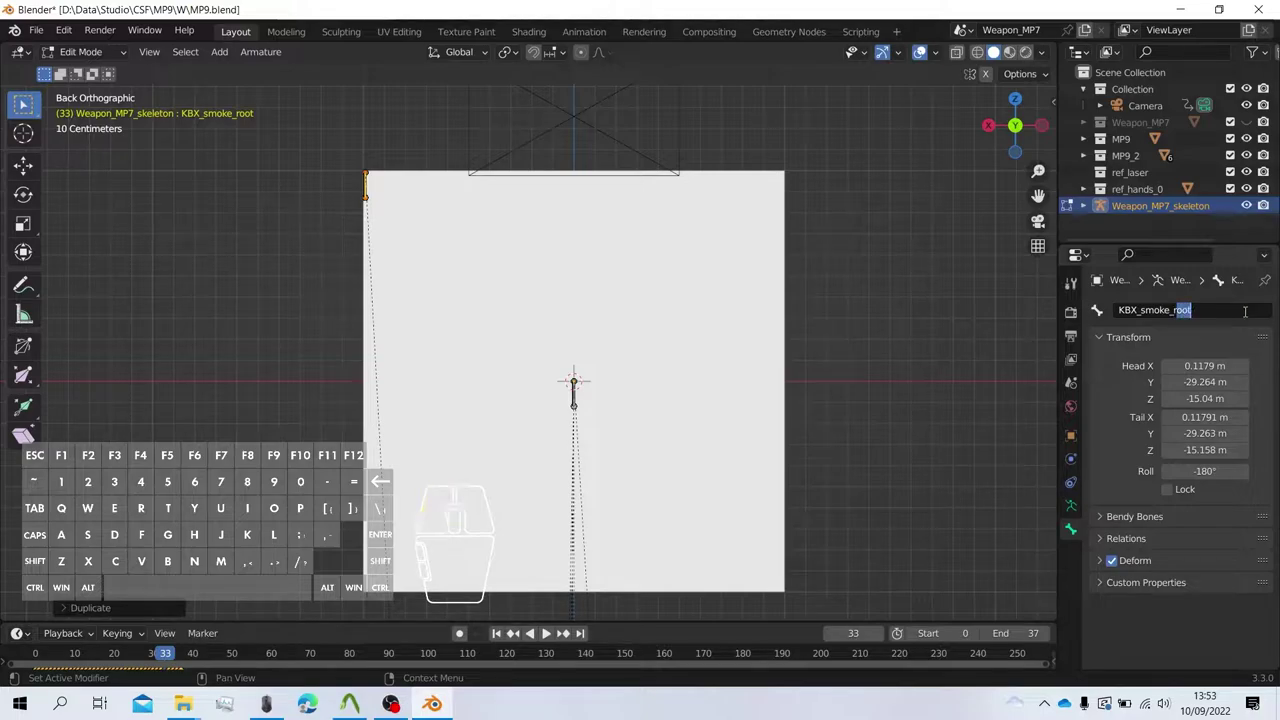
{"action": "key", "text": "BackSpace"}
{"action": "type", "text": "L1"}
{"action": "key", "text": "Return"}
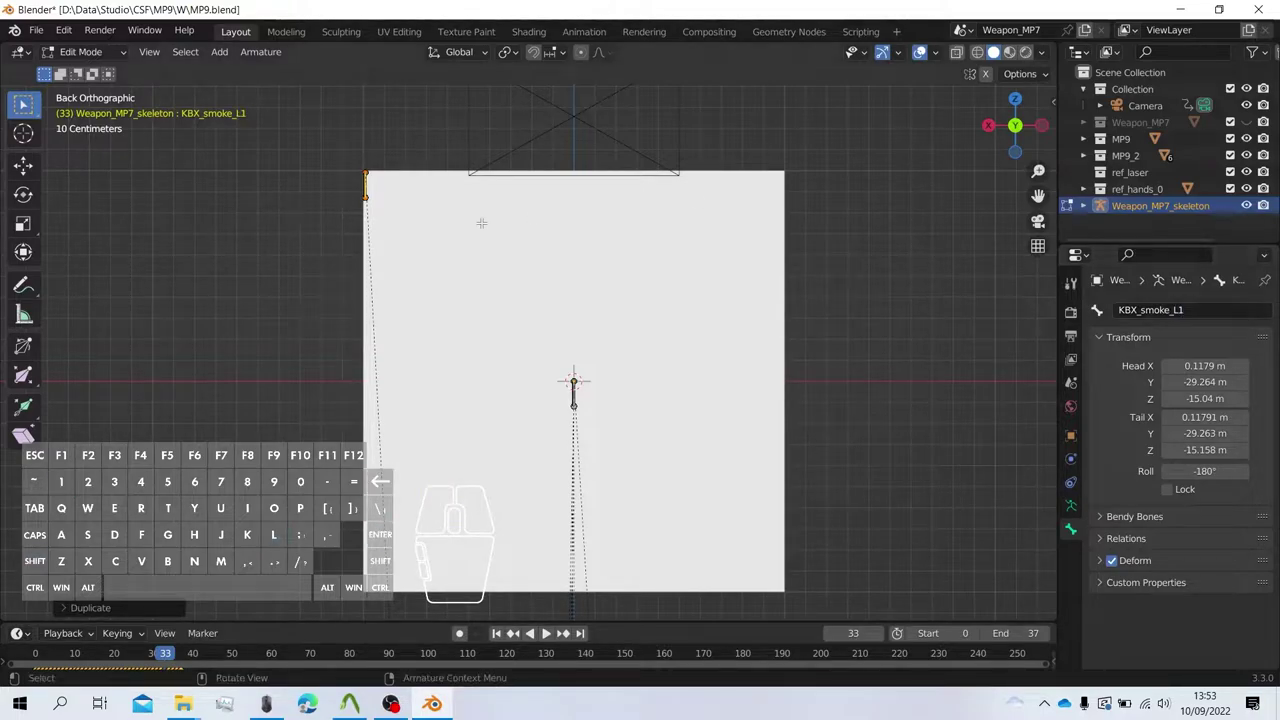
Duplicate the upper-left corner bone about 1.984 m straight down to the plane's lower-left corner, and rename the active bone as KBX_smoke_L2.
{"action": "key", "text": "shift+d"}
{"action": "key", "text": "z"}
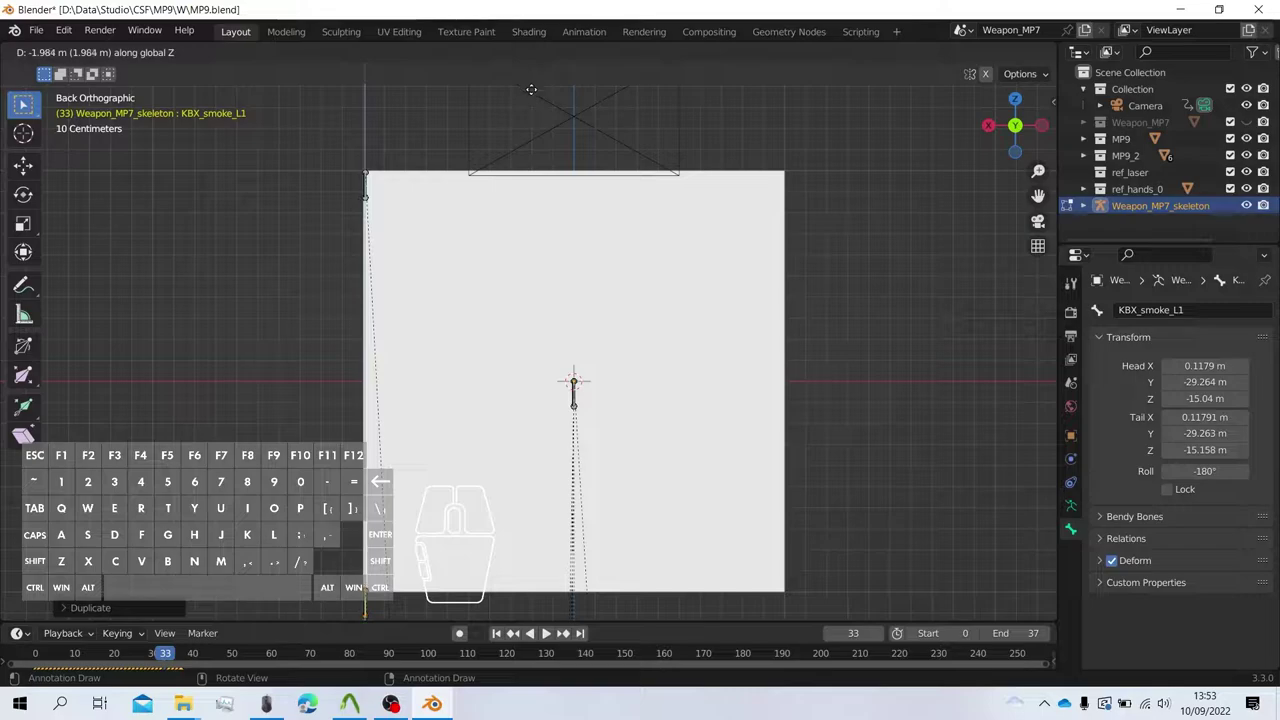
{"action": "left_click", "coordinate": [531, 89]}
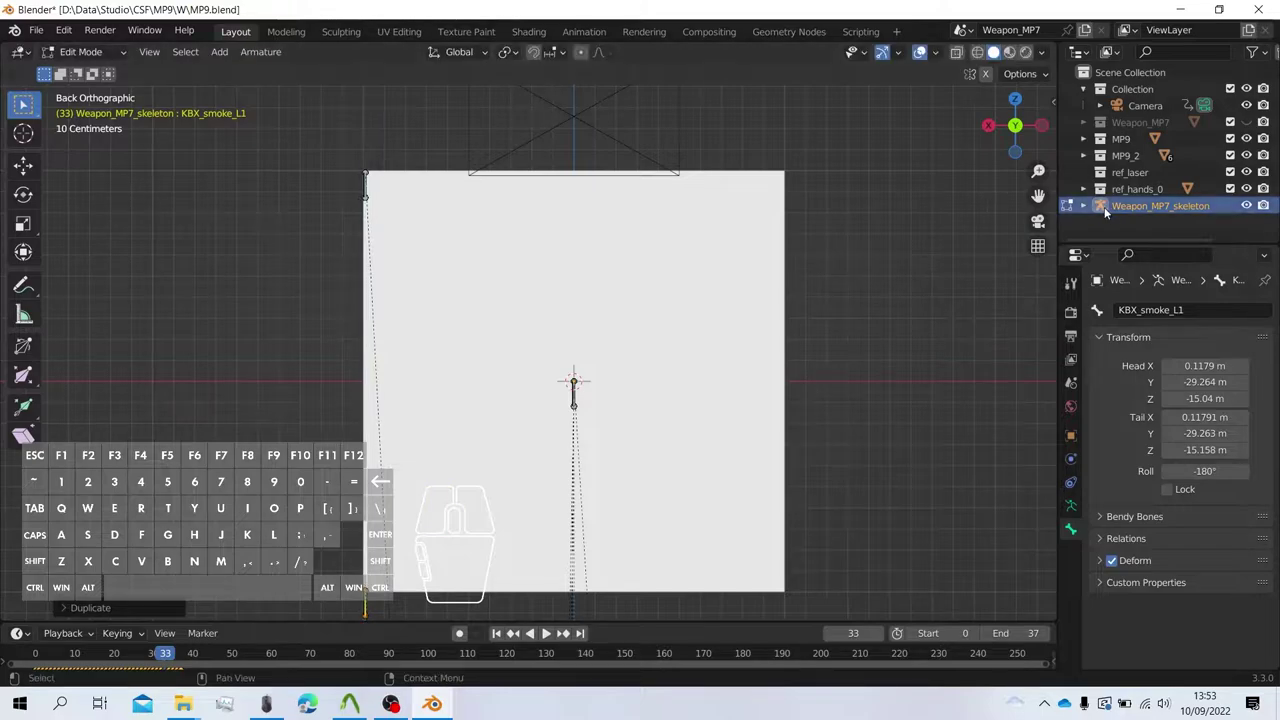
{"action": "left_click", "coordinate": [1185, 312]}
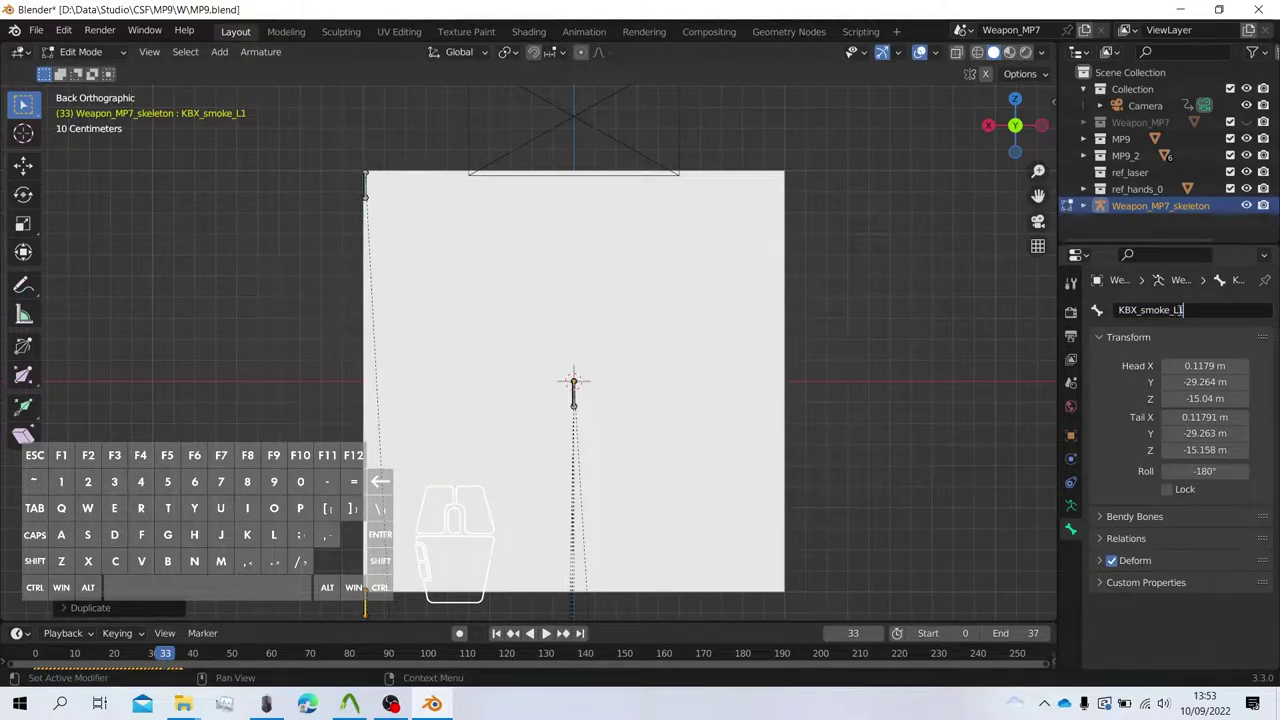
{"action": "key", "text": "Return"}
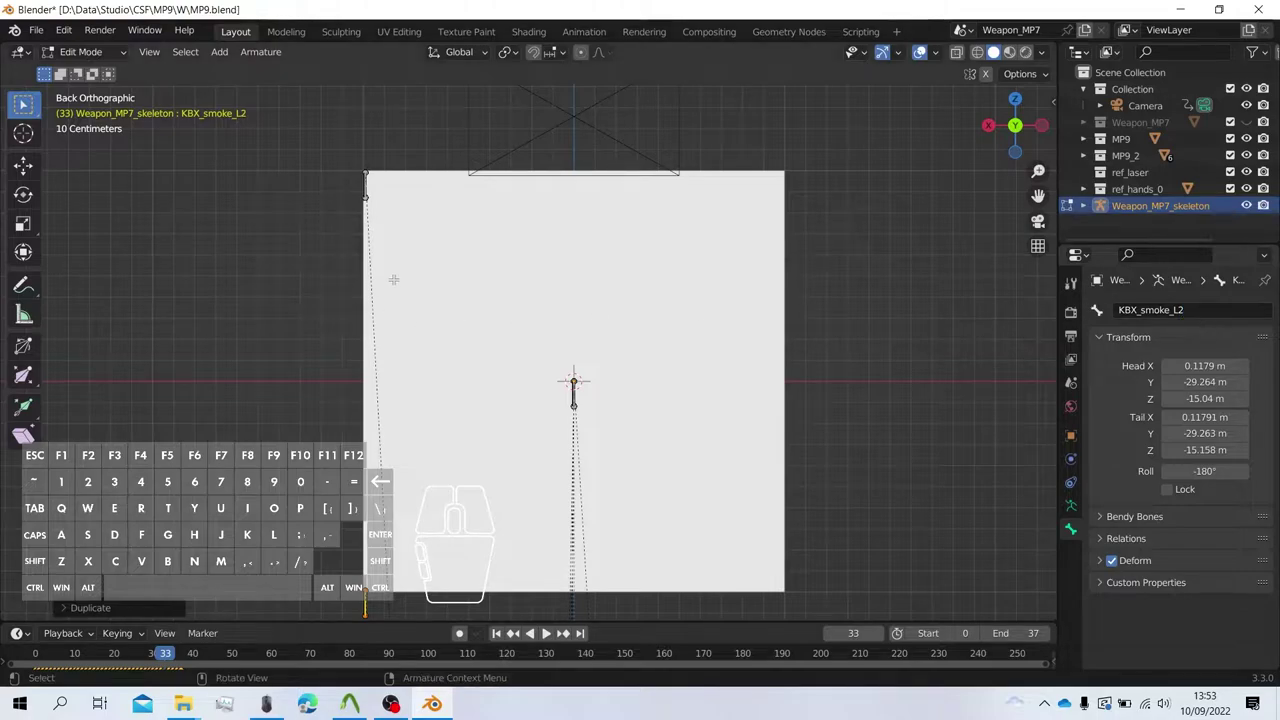
Check the names of the three bones on the plane and of the trigger bone on the gun.
{"action": "scroll", "coordinate": [372, 268], "scroll_direction": "down", "scroll_amount": 1}
{"action": "left_click", "coordinate": [393, 211]}
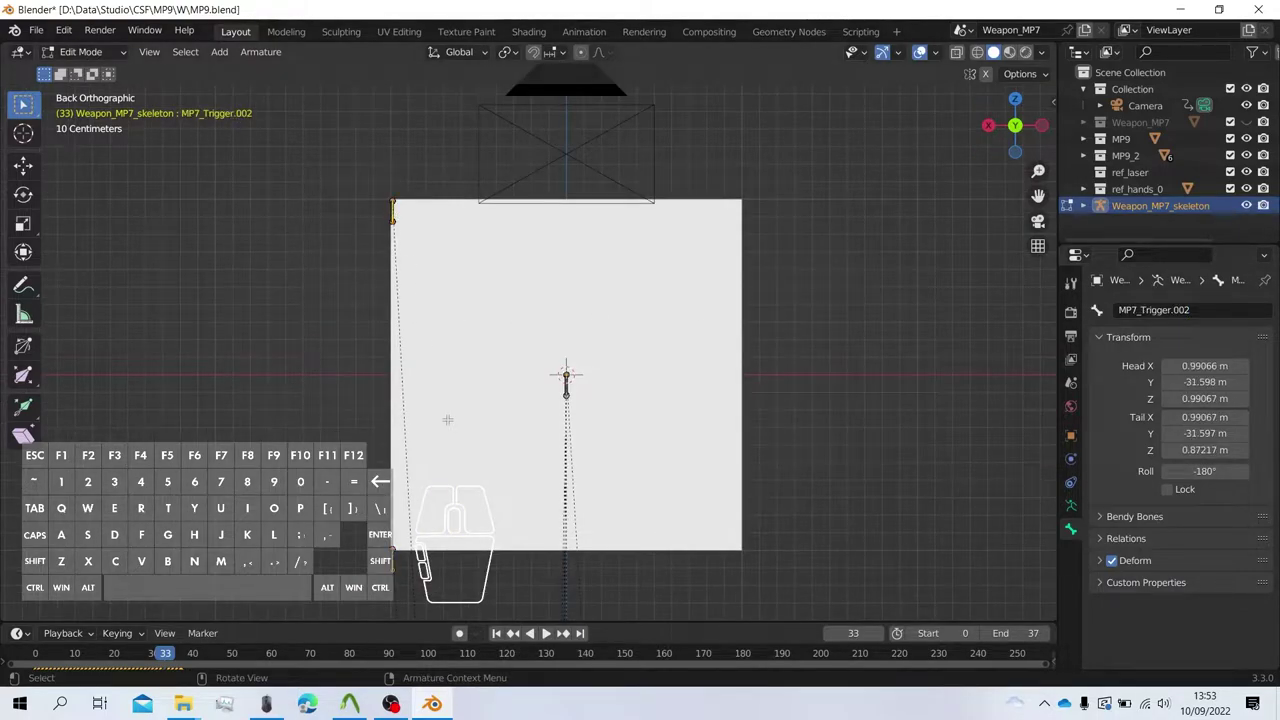
{"action": "left_click", "coordinate": [393, 552]}
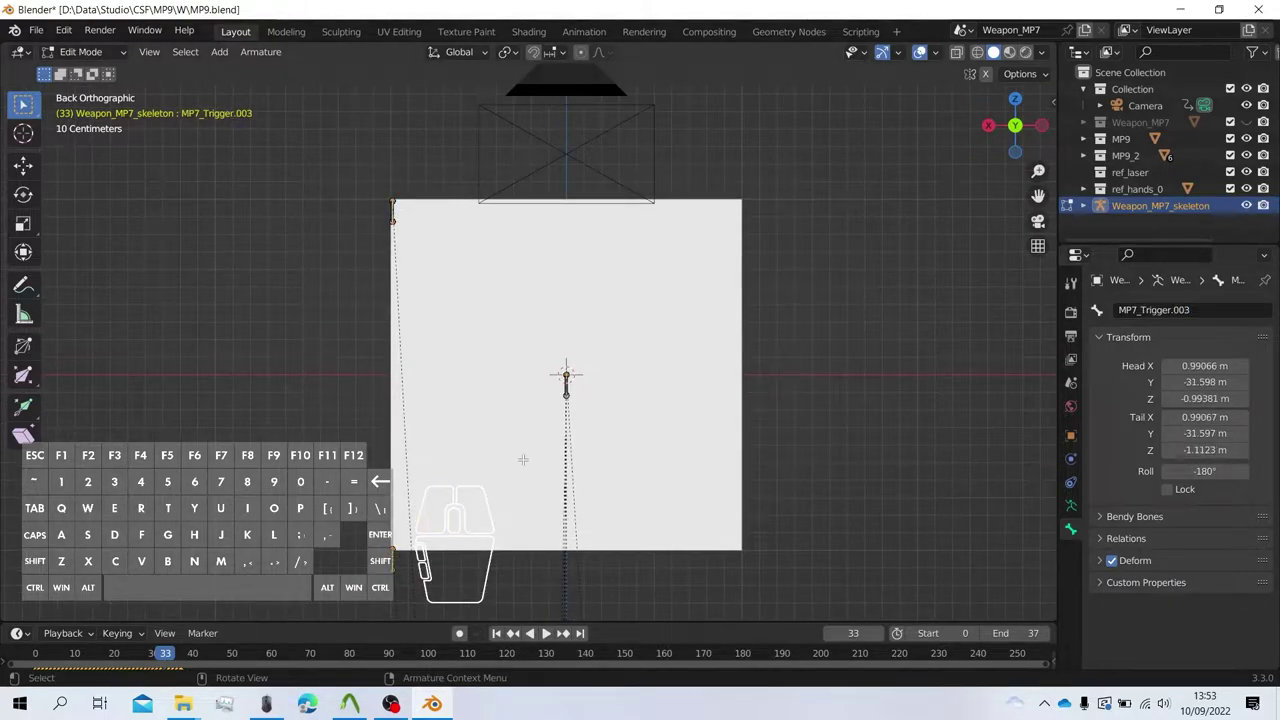
{"action": "left_click", "coordinate": [566, 390]}
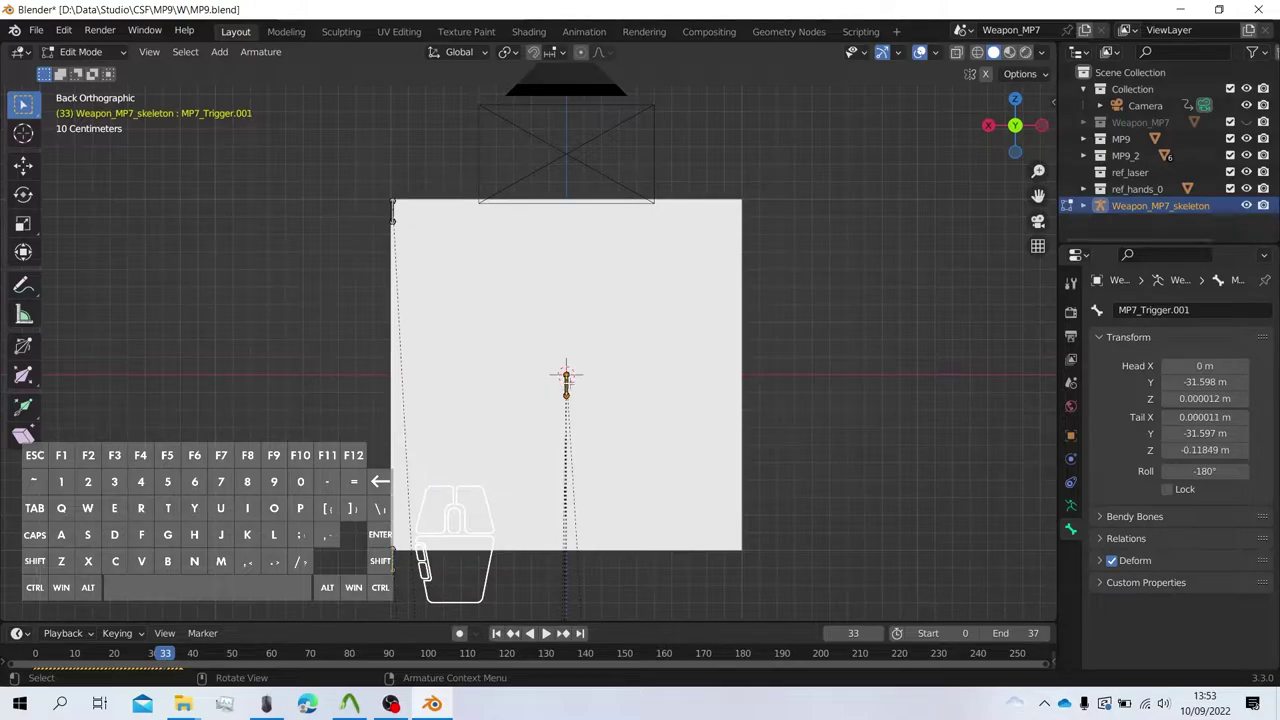
{"action": "scroll", "coordinate": [566, 376], "scroll_direction": "down", "scroll_amount": 10}
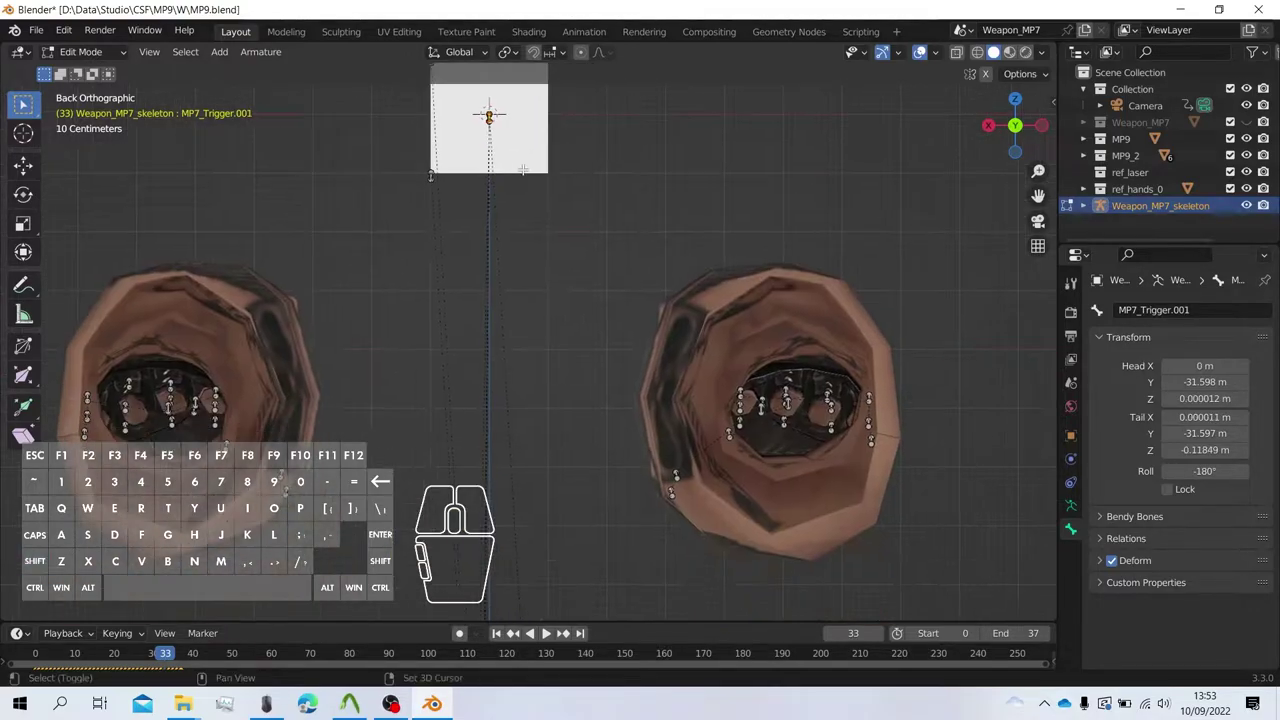
{"action": "middle_click_drag", "start_coordinate": [509, 224], "coordinate": [443, 348]}
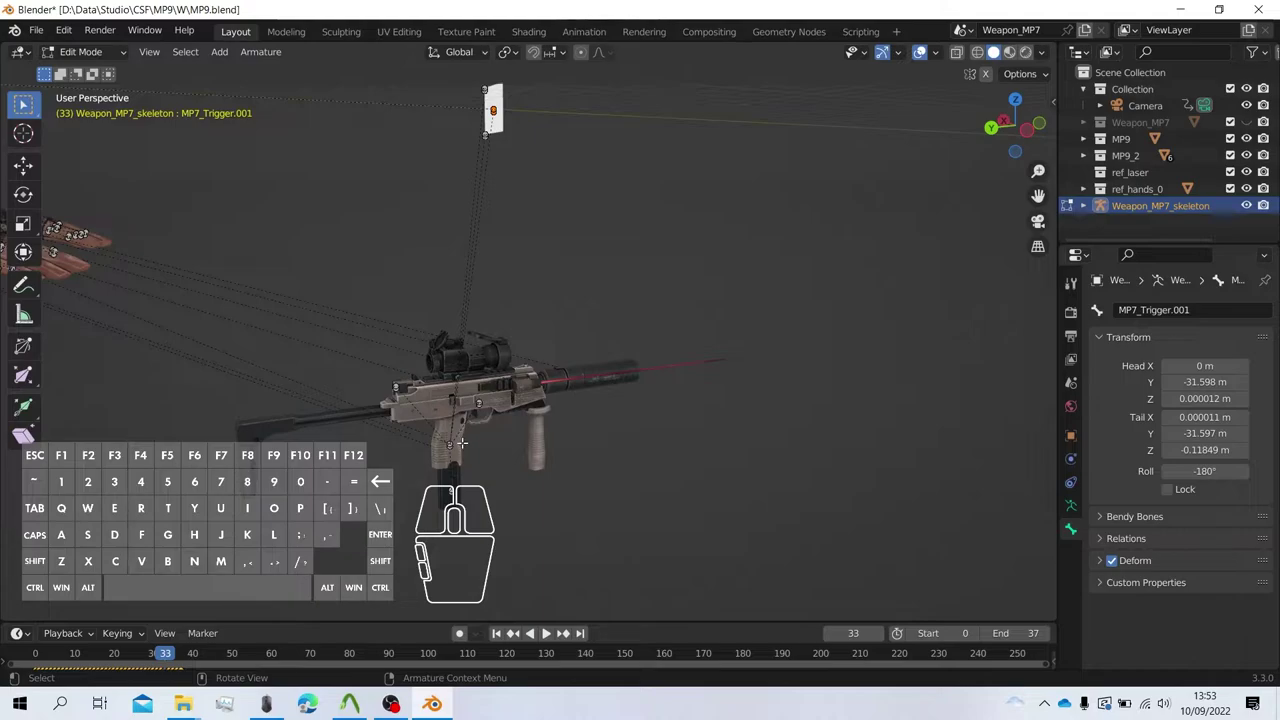
{"action": "scroll", "coordinate": [480, 401], "scroll_direction": "up", "scroll_amount": 8}
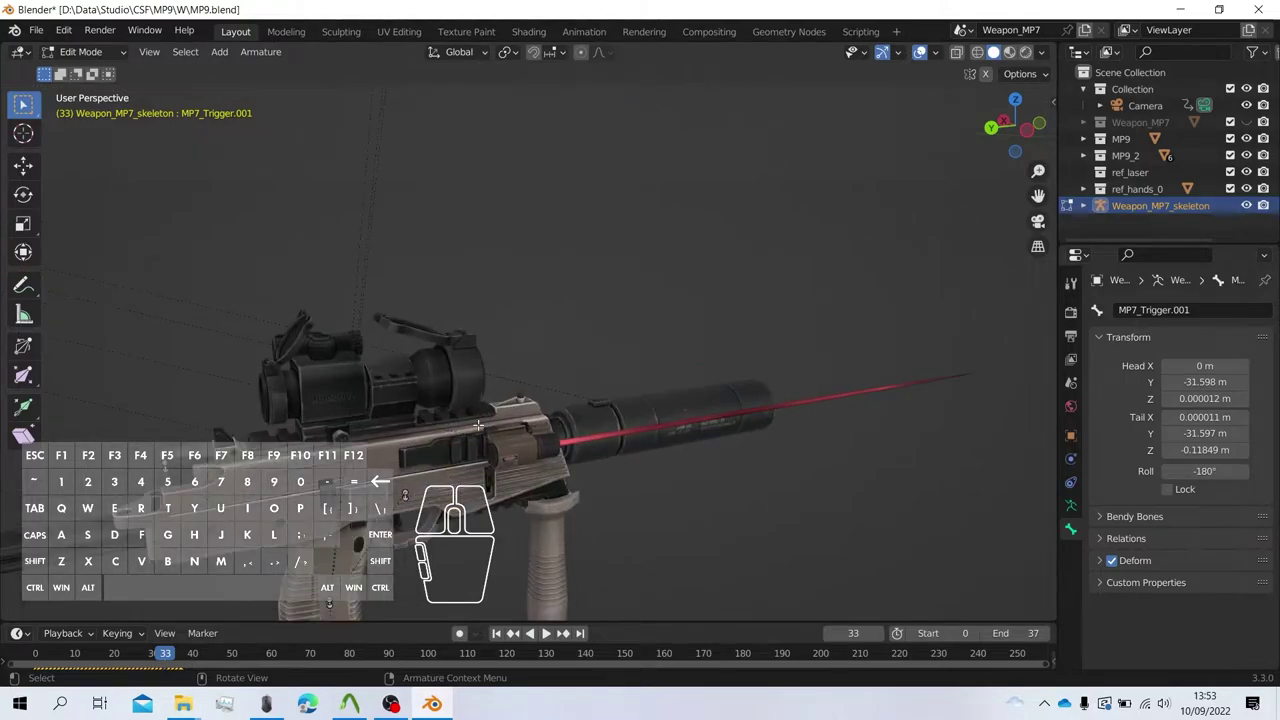
{"action": "left_click", "coordinate": [376, 456]}
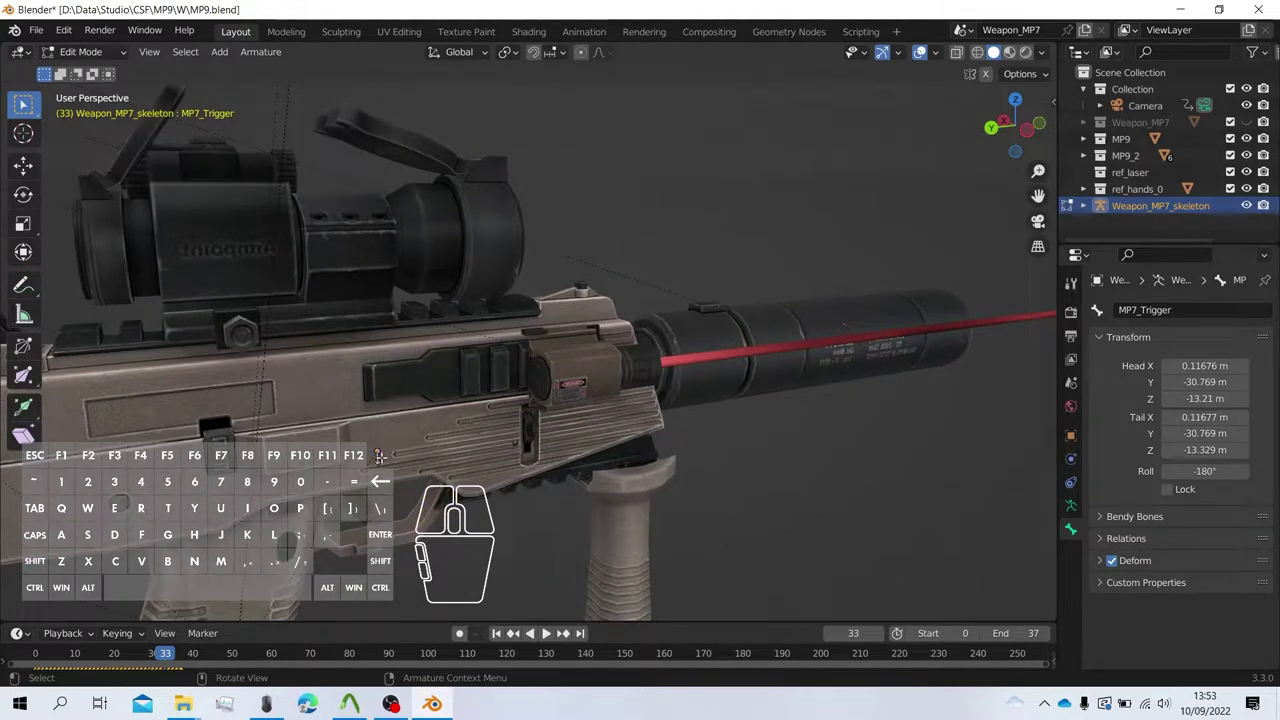
{"action": "left_click", "coordinate": [380, 457]}
Select the bone at the plane's centre and rename it as KBX_smoke_root.
{"action": "scroll", "coordinate": [380, 457], "scroll_direction": "down", "scroll_amount": 12}
{"action": "middle_click_drag", "start_coordinate": [535, 286], "coordinate": [520, 515], "text": "shift"}
{"action": "scroll", "coordinate": [514, 449], "scroll_direction": "up", "scroll_amount": 4}
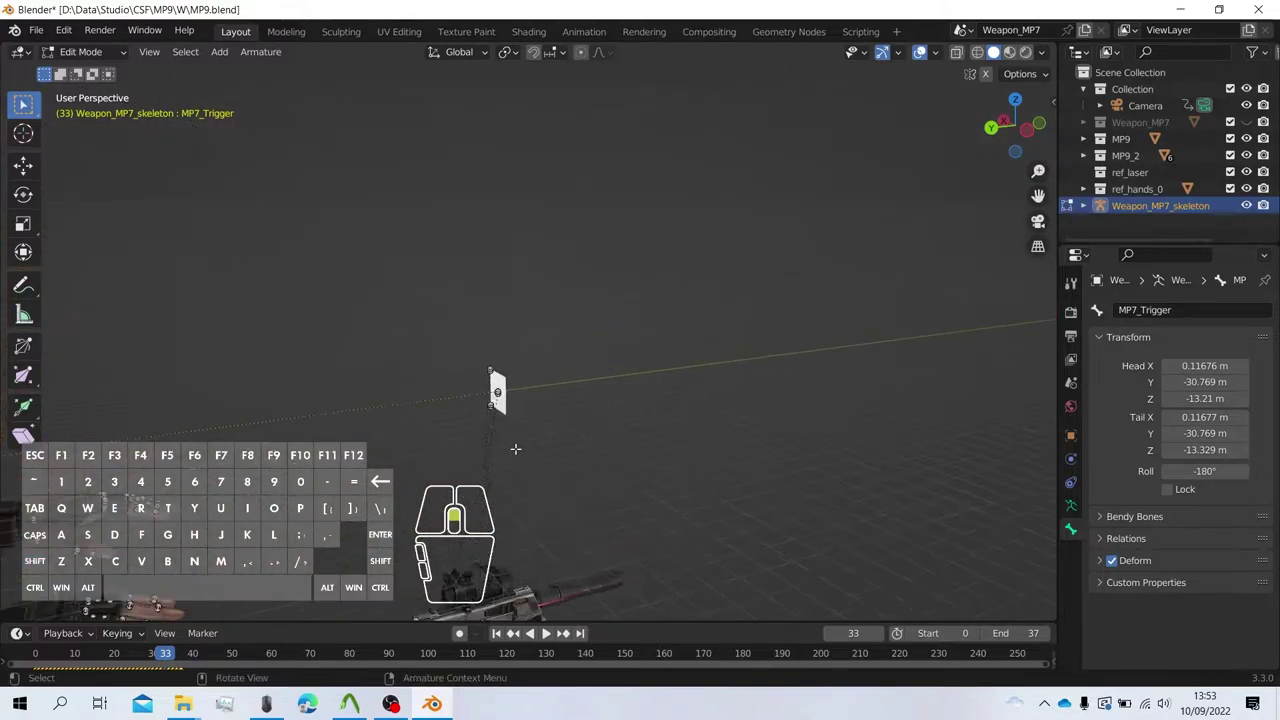
{"action": "middle_click_drag", "start_coordinate": [514, 449], "coordinate": [603, 400]}
{"action": "middle_click_drag", "start_coordinate": [509, 426], "coordinate": [557, 343], "text": "shift"}
{"action": "scroll", "coordinate": [535, 343], "scroll_direction": "up", "scroll_amount": 6}
{"action": "left_click", "coordinate": [541, 412]}
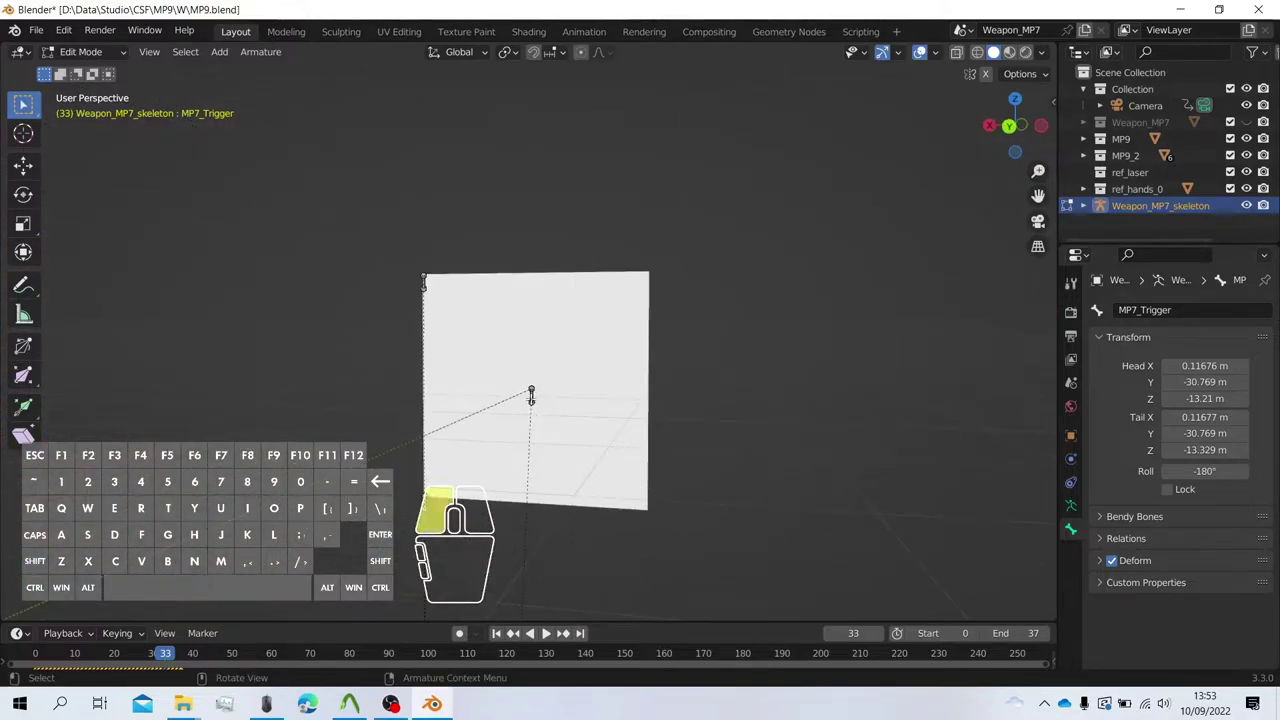
{"action": "double_click", "coordinate": [1155, 310]}
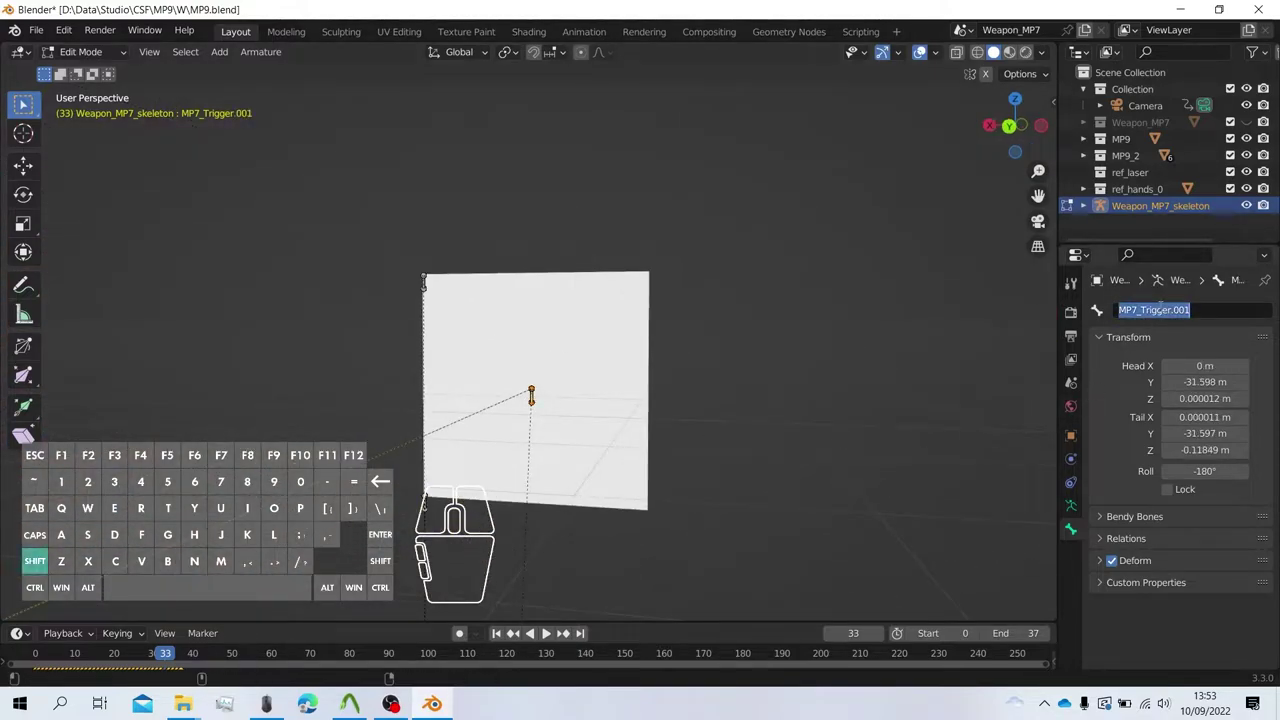
{"action": "type", "text": "KBX_"}
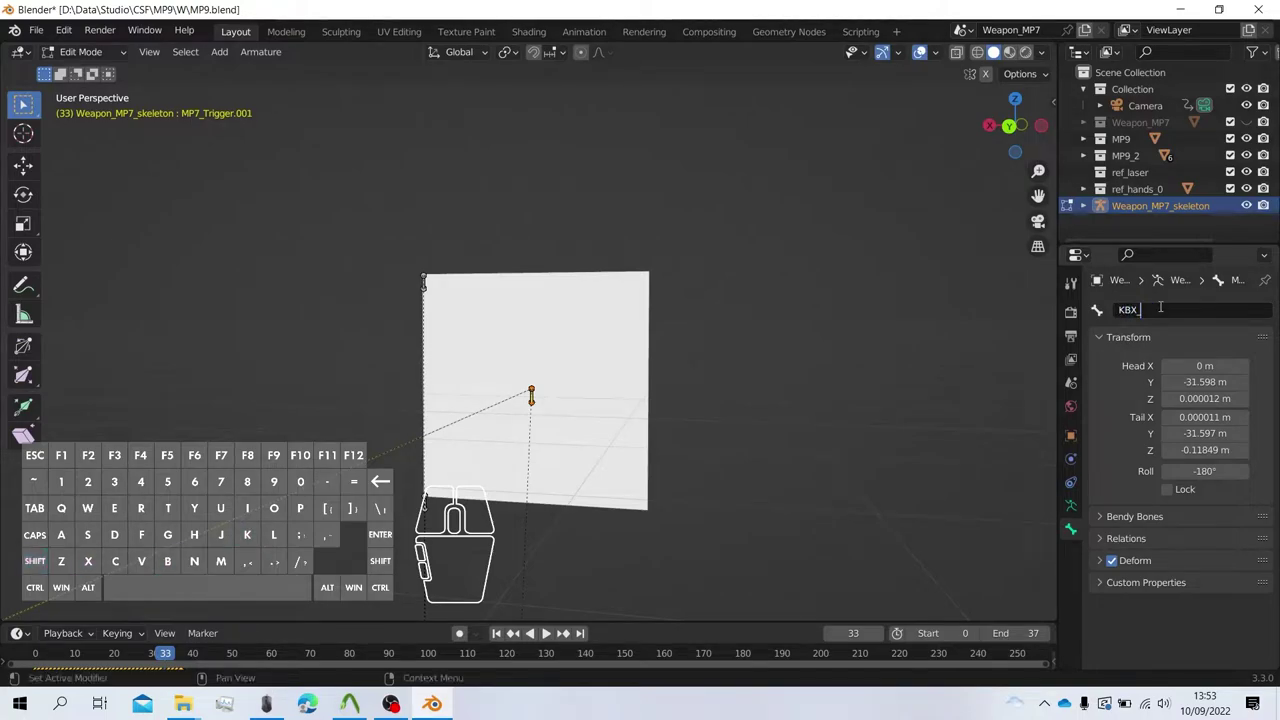
{"action": "type", "text": "smoke_root"}
{"action": "key", "text": "Return"}
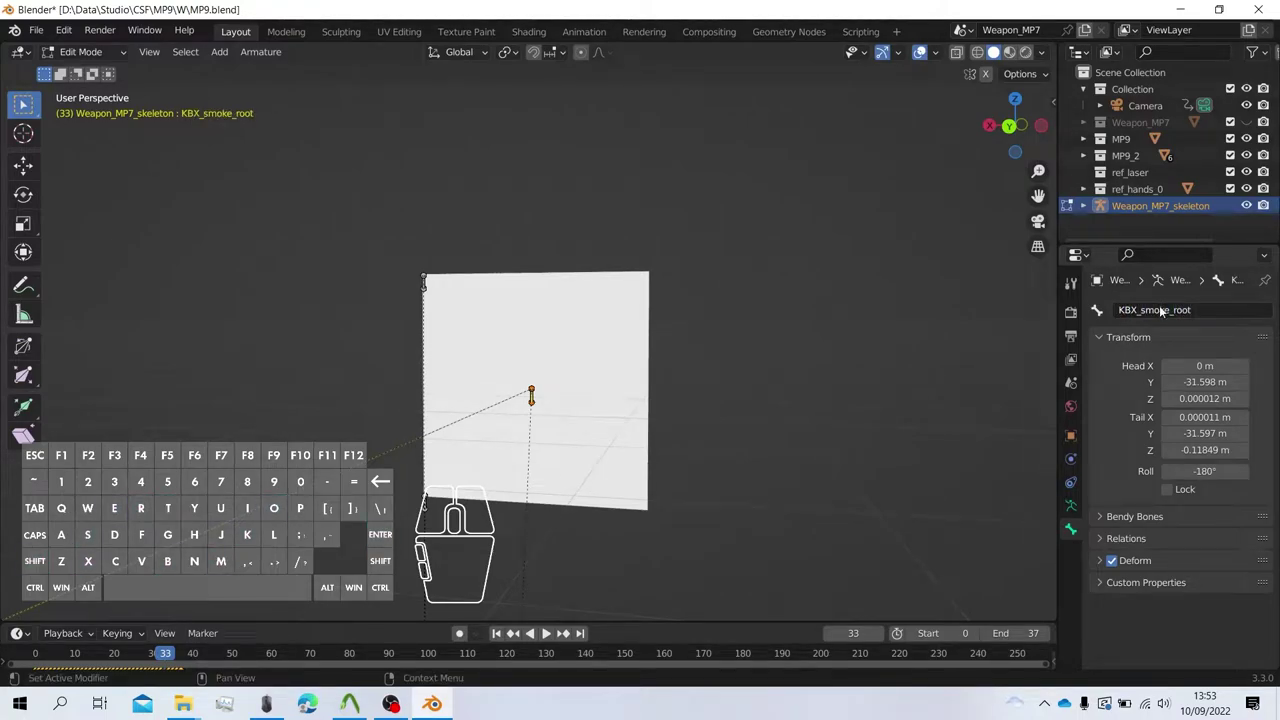
Rename the bone at the smoke plane's upper-left corner as KBX_smoke_L1.
{"action": "left_click", "coordinate": [425, 283]}
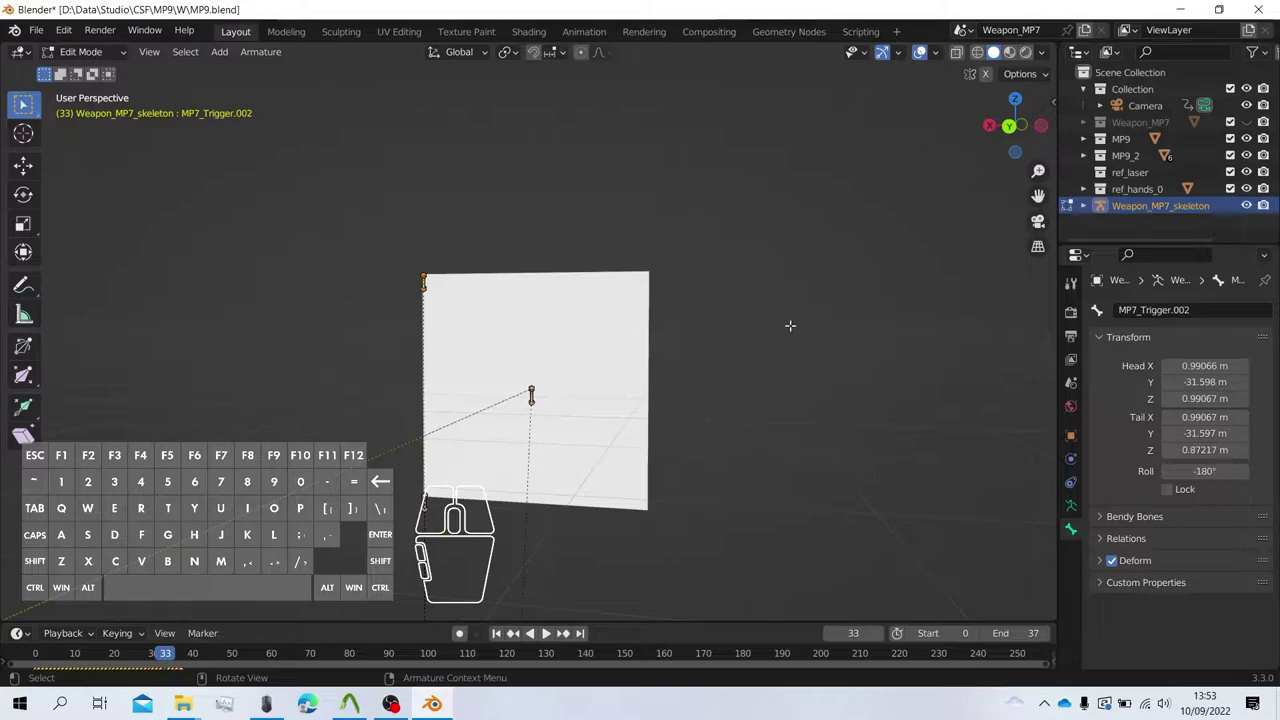
{"action": "left_click", "coordinate": [1130, 312]}
{"action": "type", "text": "KBX"}
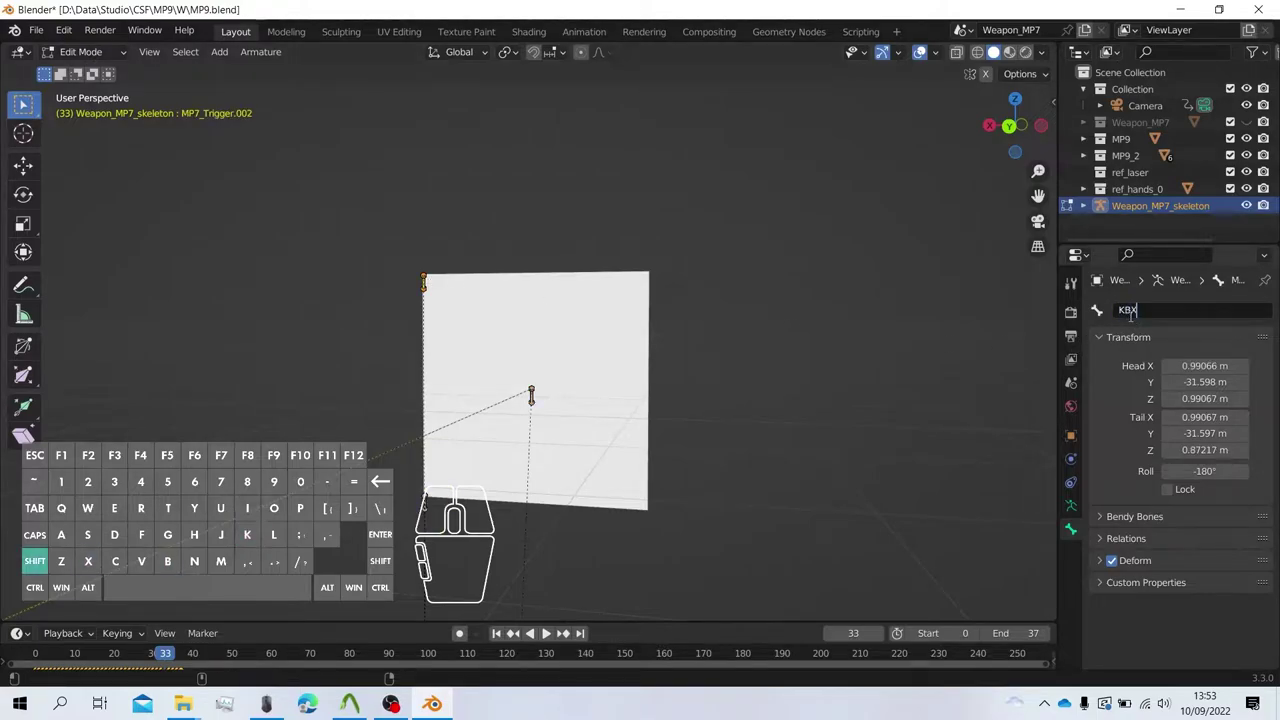
{"action": "type", "text": "_smoke"}
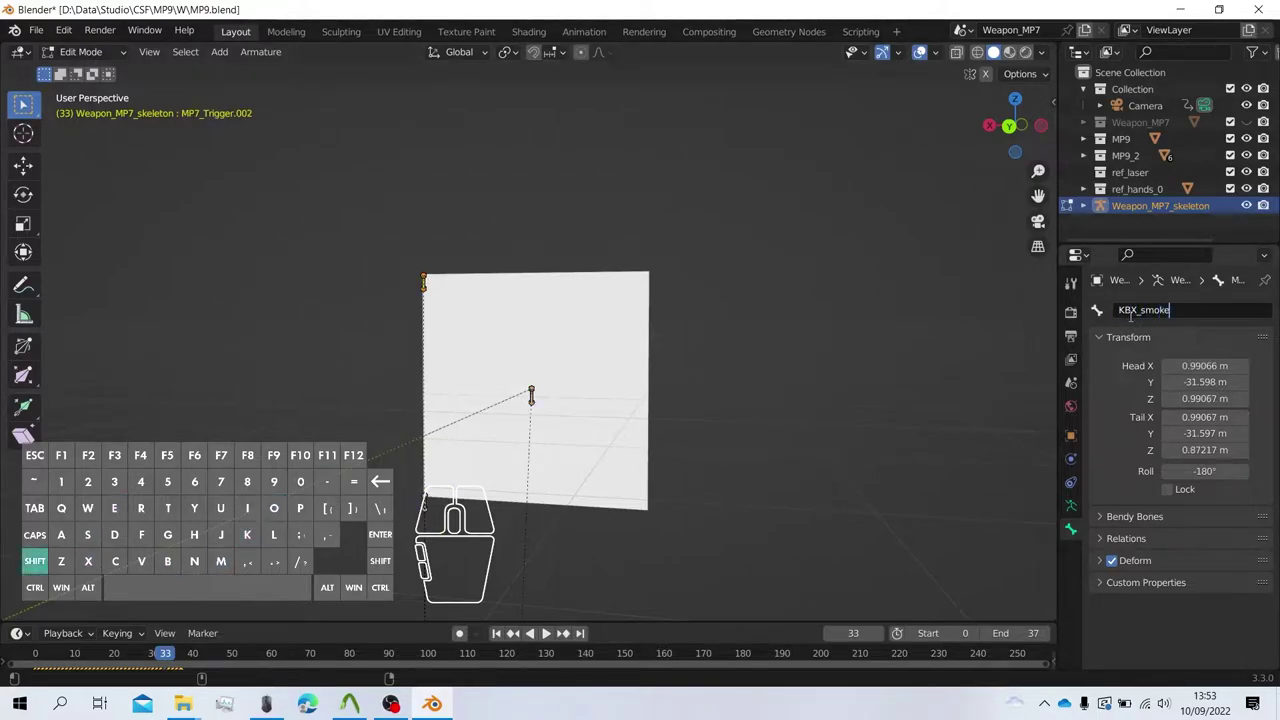
{"action": "type", "text": "_L1"}
{"action": "key", "text": "Return"}
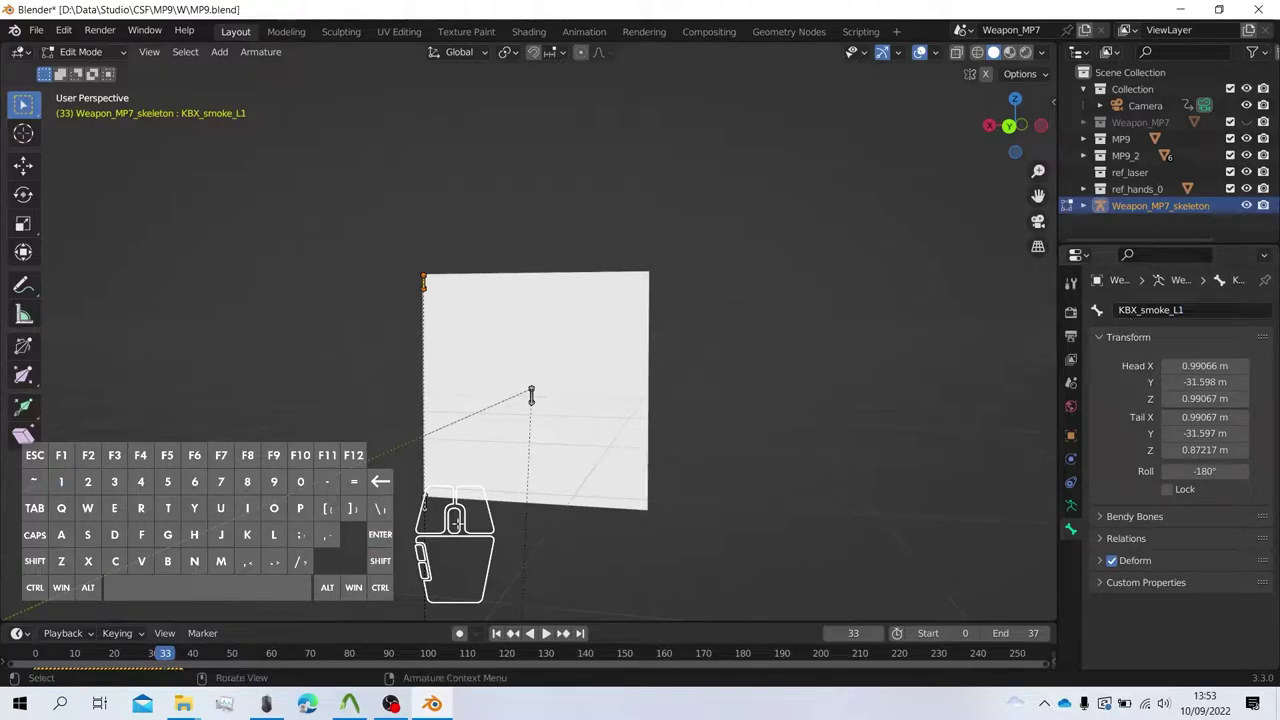
Rename the bone at the smoke plane's lower-left corner as KBX_smoke_L2.
{"action": "left_click", "coordinate": [428, 509]}
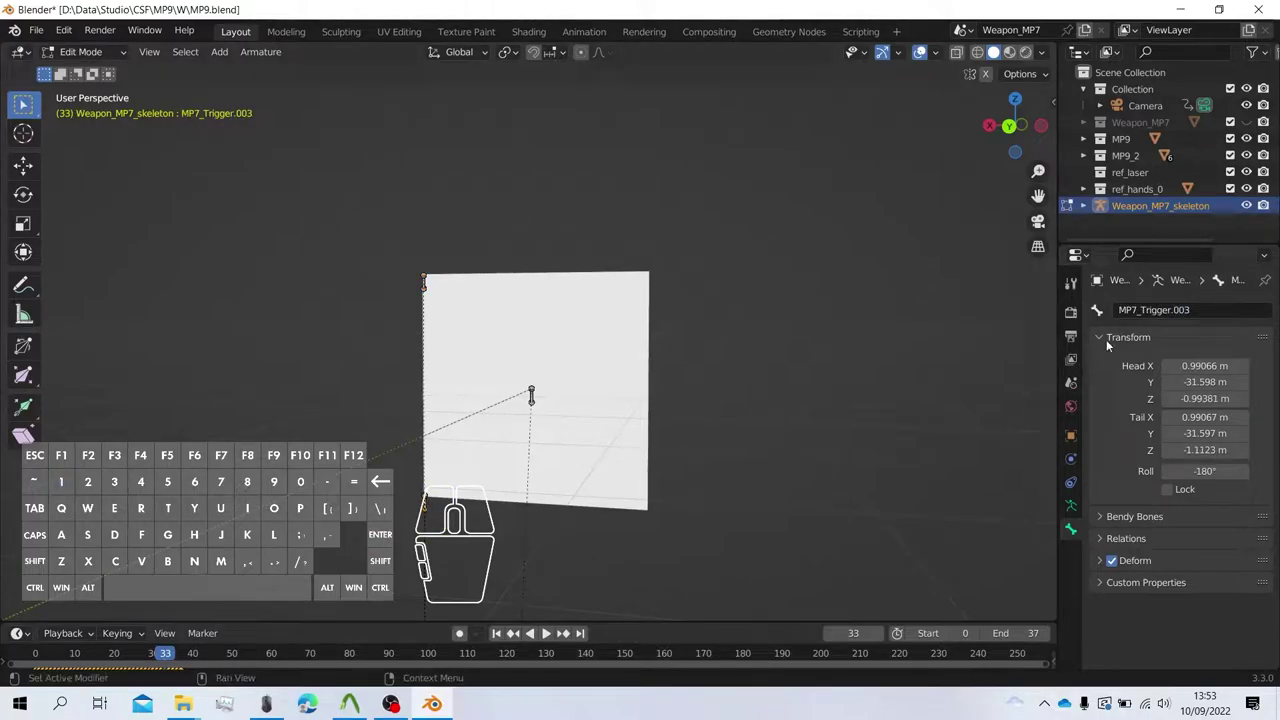
{"action": "type", "text": "K"}
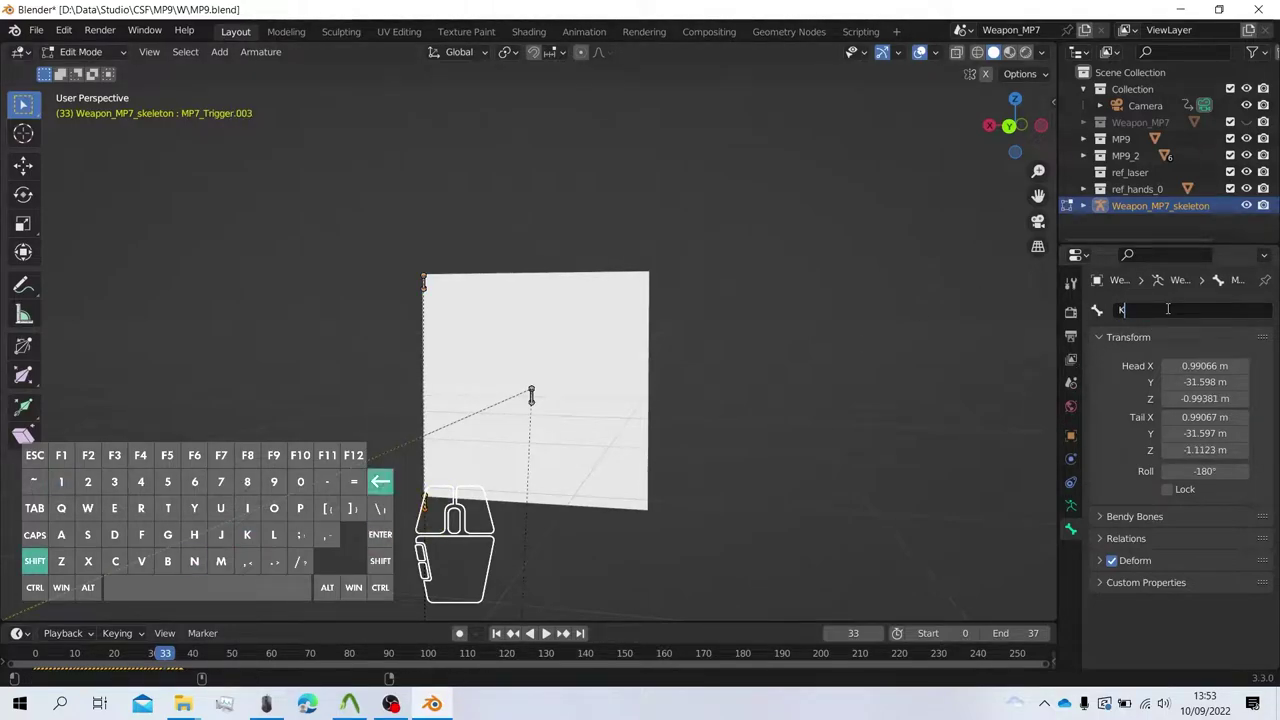
{"action": "type", "text": "NX_smoke"}
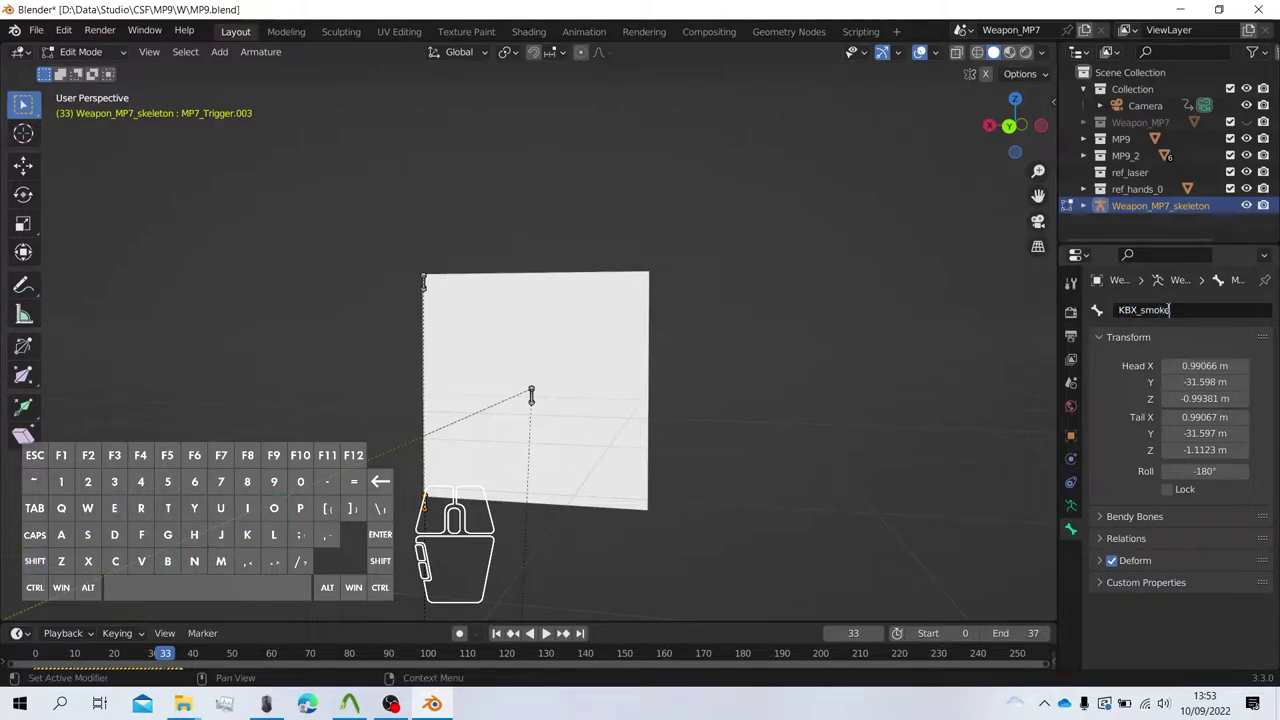
{"action": "type", "text": "_L2"}
{"action": "key", "text": "Return"}
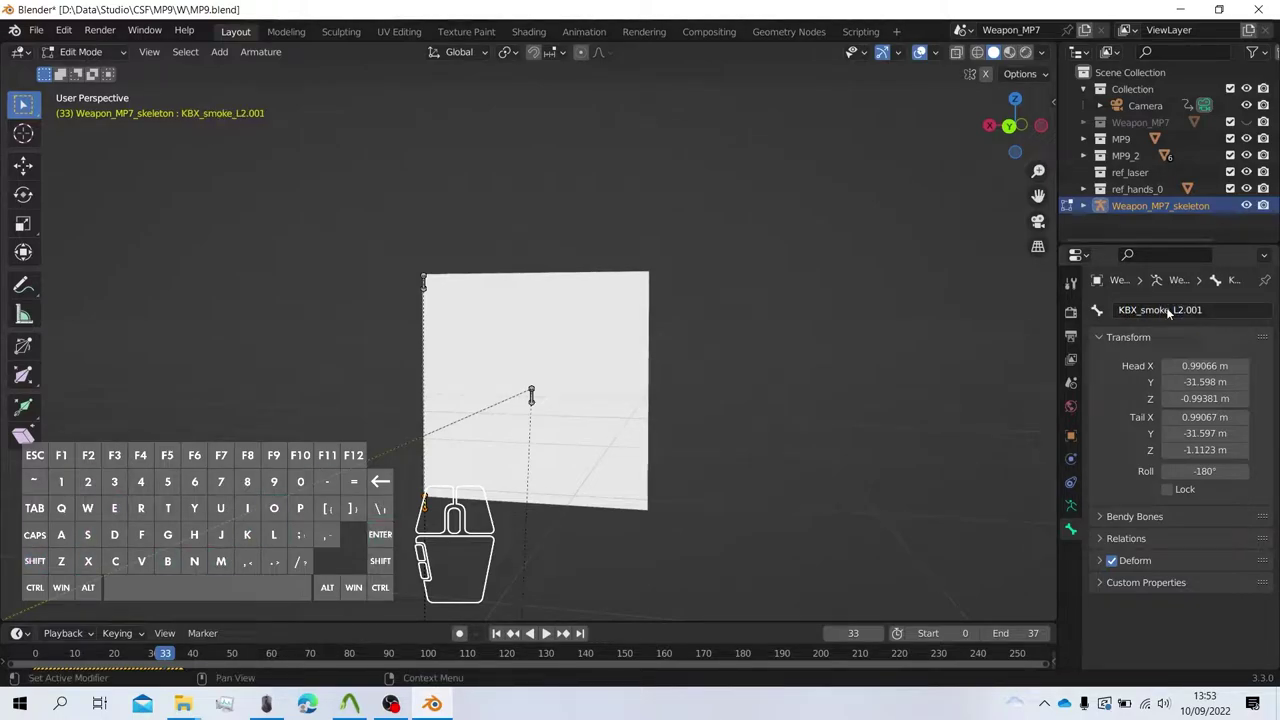
Select the bone in the gun's pistol grip and rename it as MP7_Root.
{"action": "scroll", "coordinate": [481, 411], "scroll_direction": "down", "scroll_amount": 6}
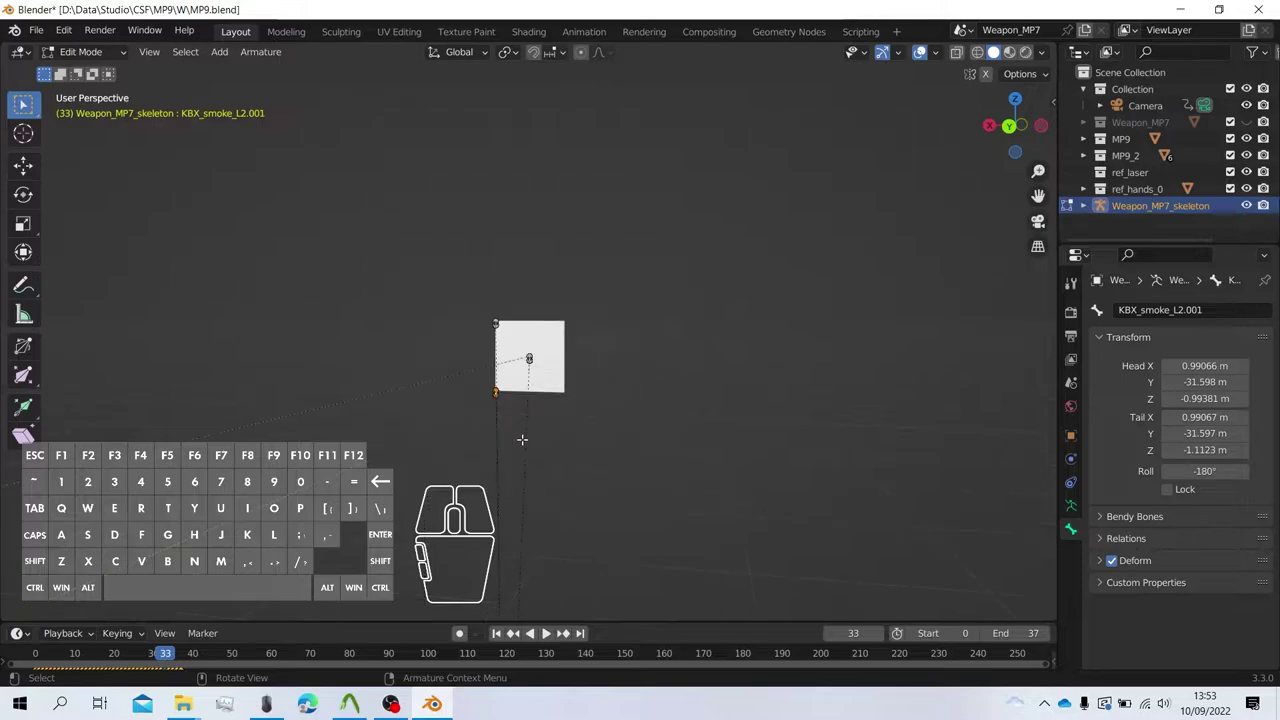
{"action": "middle_click_drag", "start_coordinate": [523, 453], "coordinate": [462, 208], "text": "shift"}
{"action": "middle_click_drag", "start_coordinate": [517, 400], "coordinate": [354, 443]}
{"action": "middle_click_drag", "start_coordinate": [490, 410], "coordinate": [529, 246], "text": "shift"}
{"action": "scroll", "coordinate": [497, 480], "scroll_direction": "up", "scroll_amount": 2}
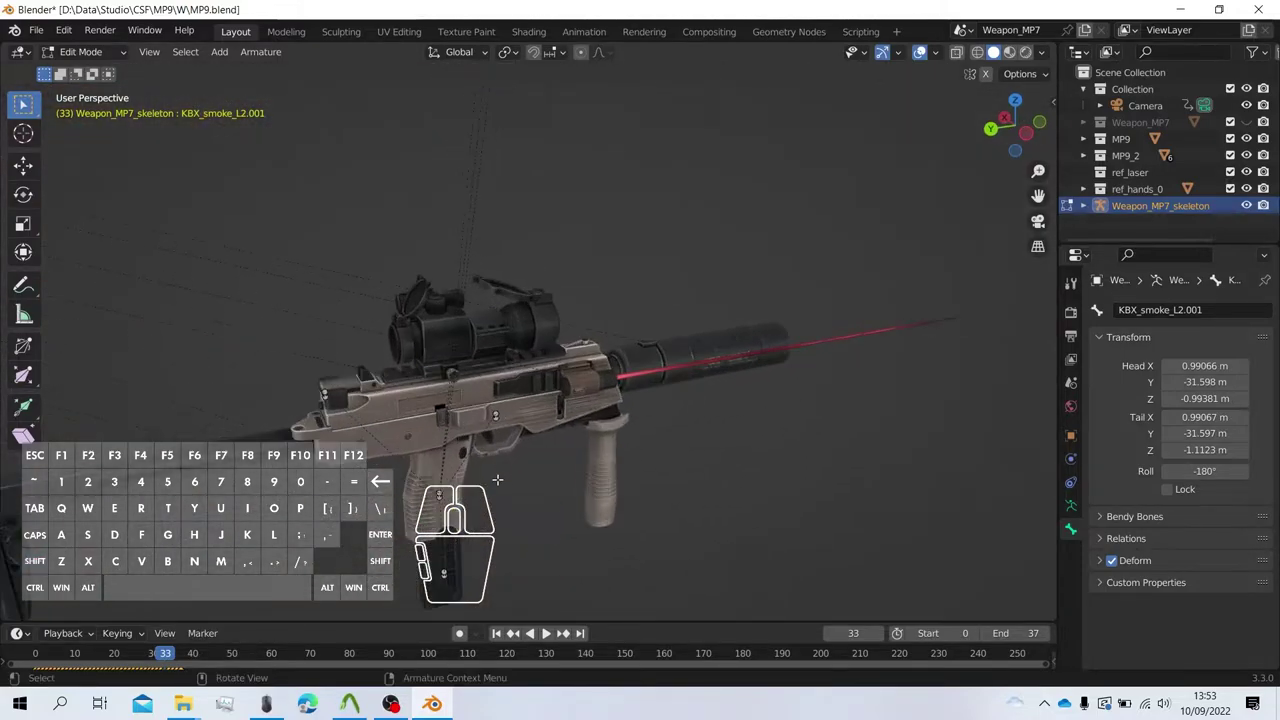
{"action": "left_click", "coordinate": [440, 495]}
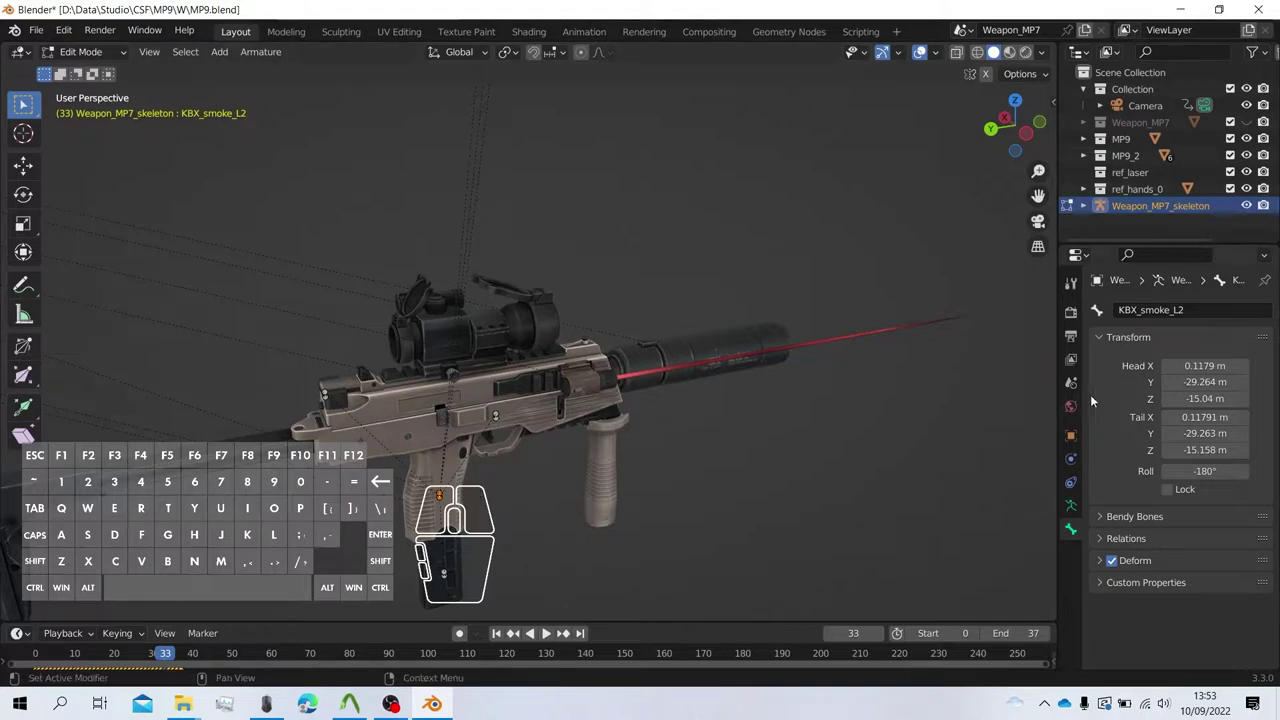
{"action": "left_click", "coordinate": [1190, 310]}
{"action": "type", "text": "MP"}
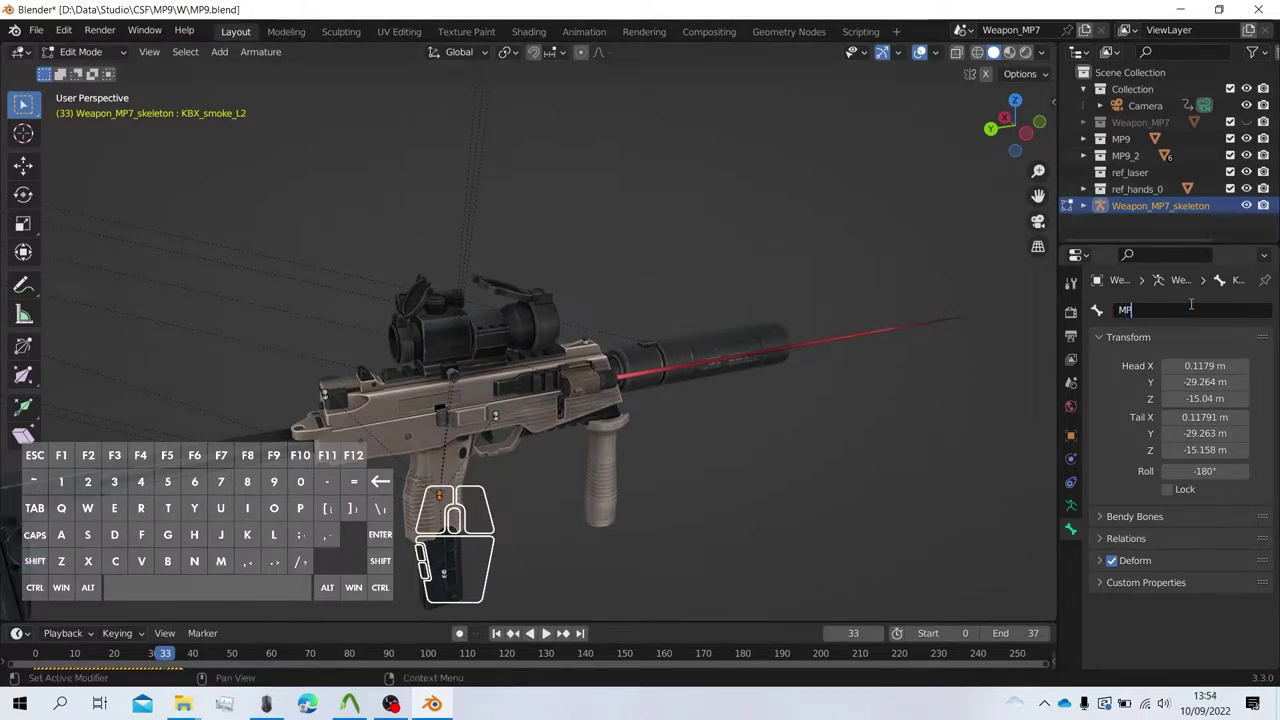
{"action": "type", "text": "7_Root"}
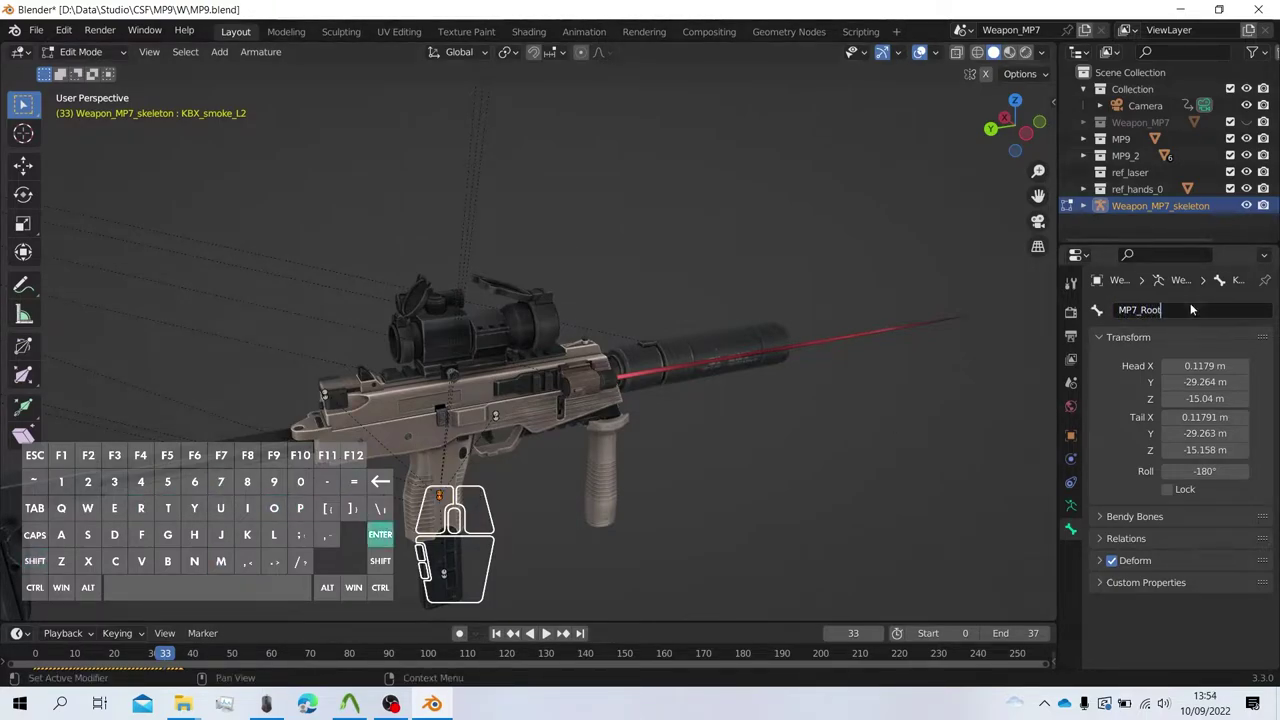
{"action": "key", "text": "Return"}
Copy the upper-left corner bone's name, paste it onto the lower-left corner bone and edit it to KBX_smoke_L2.
{"action": "middle_click_drag", "start_coordinate": [640, 300], "coordinate": [730, 433]}
{"action": "scroll", "coordinate": [586, 503], "scroll_direction": "up", "scroll_amount": 5}
{"action": "scroll", "coordinate": [646, 406], "scroll_direction": "up", "scroll_amount": 4}
{"action": "left_click", "coordinate": [593, 355]}
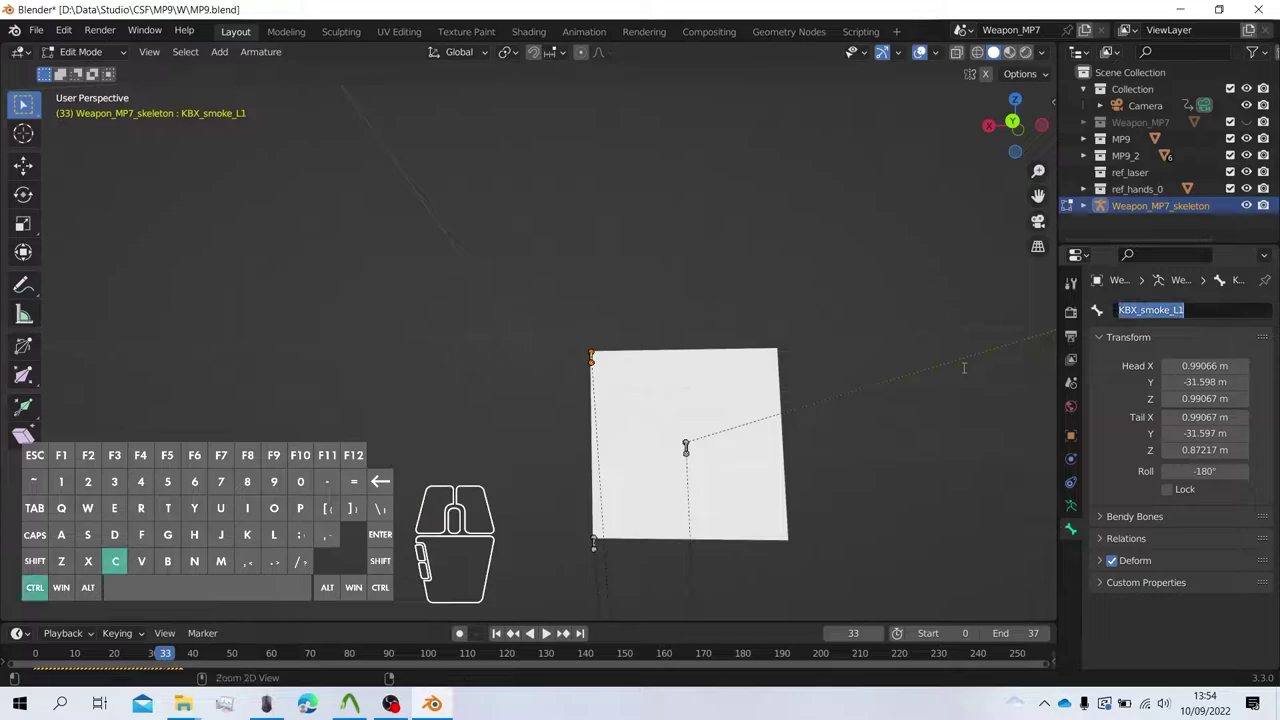
{"action": "left_click", "coordinate": [594, 543]}
{"action": "left_click", "coordinate": [1218, 309]}
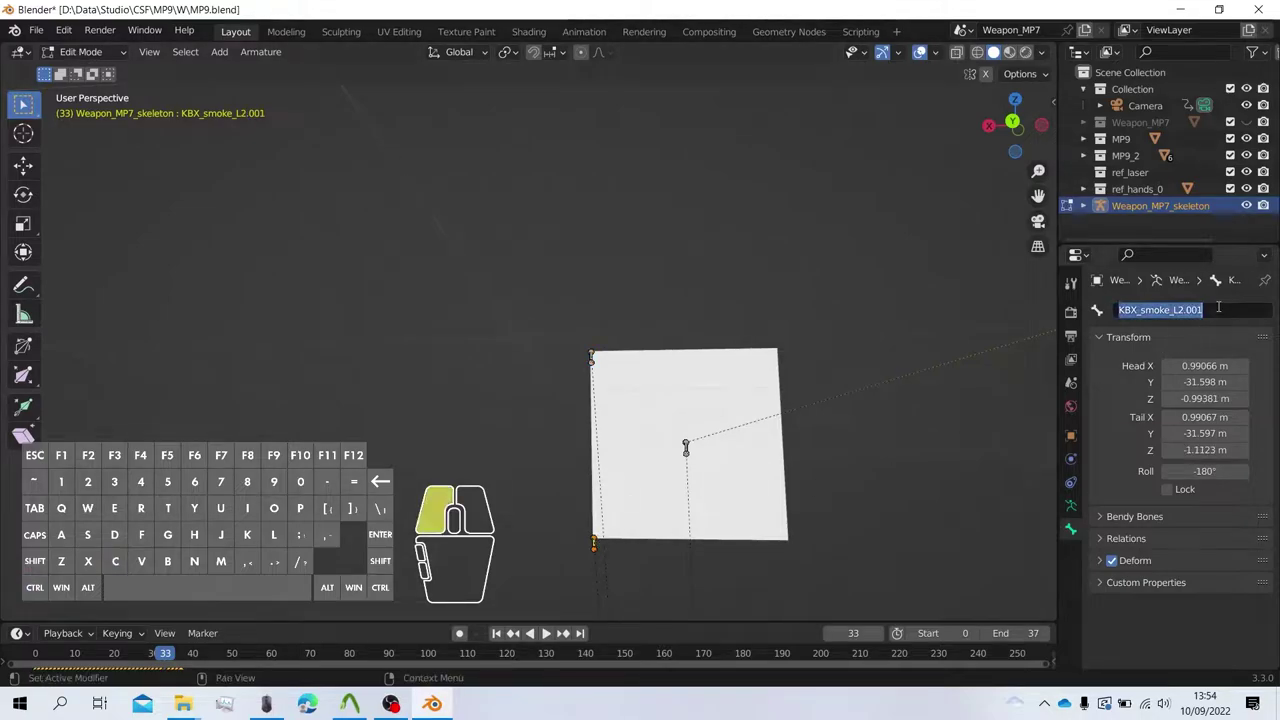
{"action": "type", "text": "KBX_smoke_L1"}
{"action": "key", "text": "Return"}
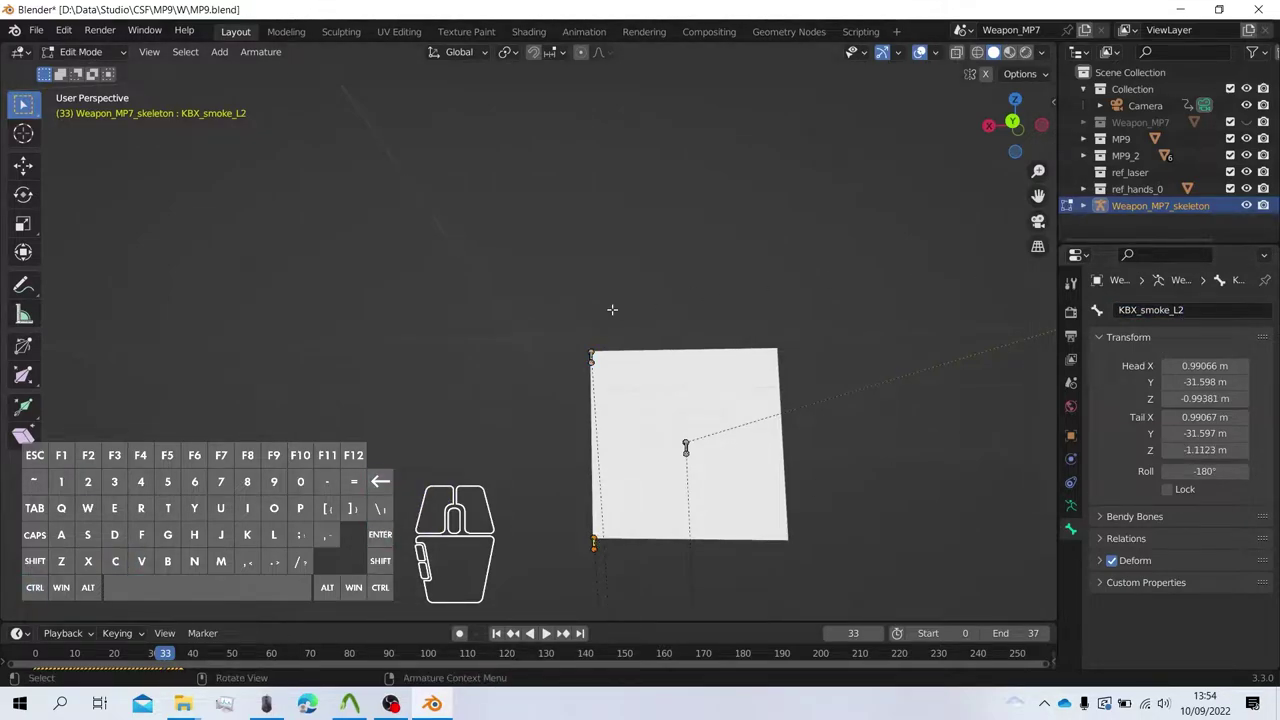
Duplicate the two left corner bones together about 1.98 m along global X to the plane's right edge.
{"action": "left_click", "coordinate": [592, 356]}
{"action": "left_click", "coordinate": [617, 355], "text": "shift"}
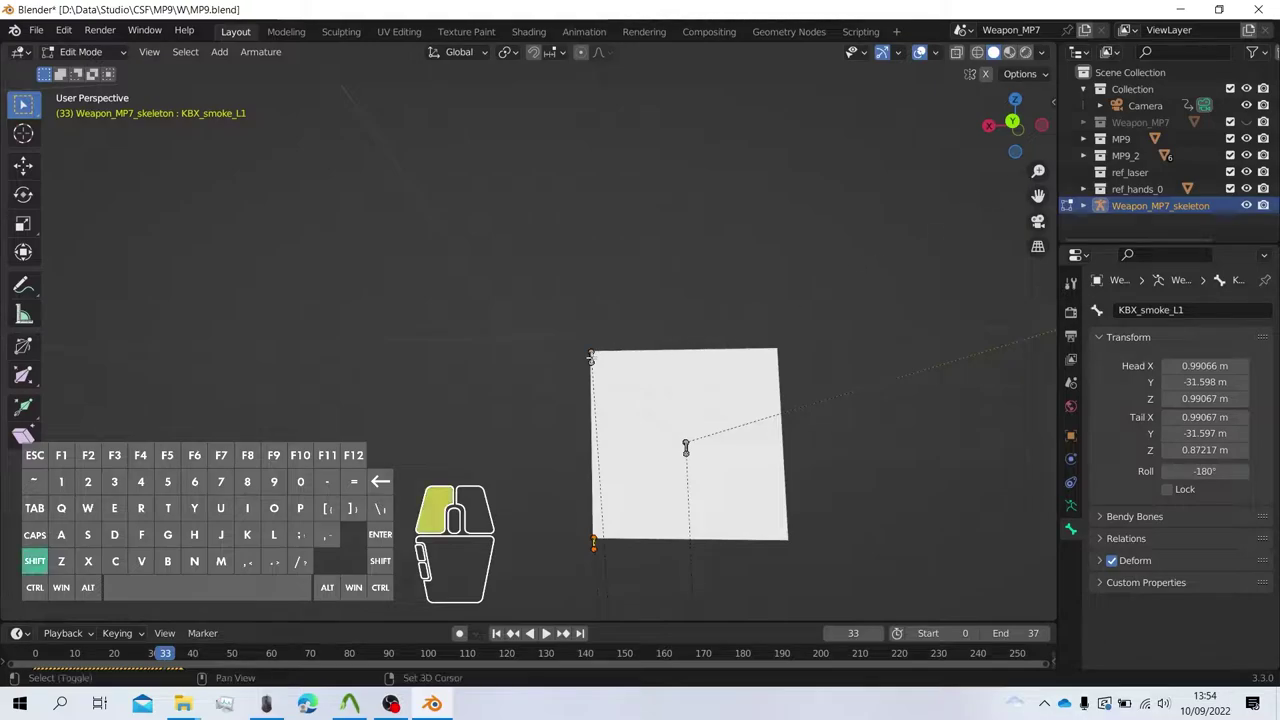
{"action": "left_click", "coordinate": [591, 357]}
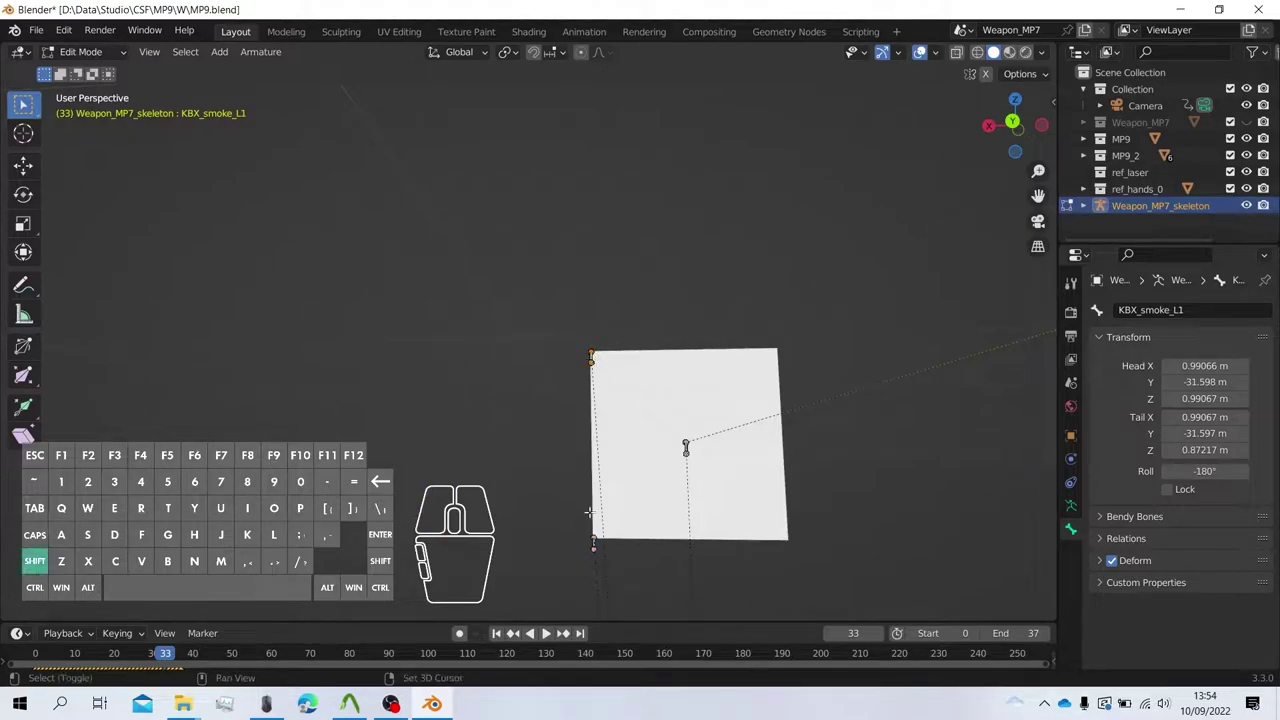
{"action": "left_click", "coordinate": [1012, 121]}
{"action": "scroll", "coordinate": [625, 290], "scroll_direction": "up", "scroll_amount": 3}
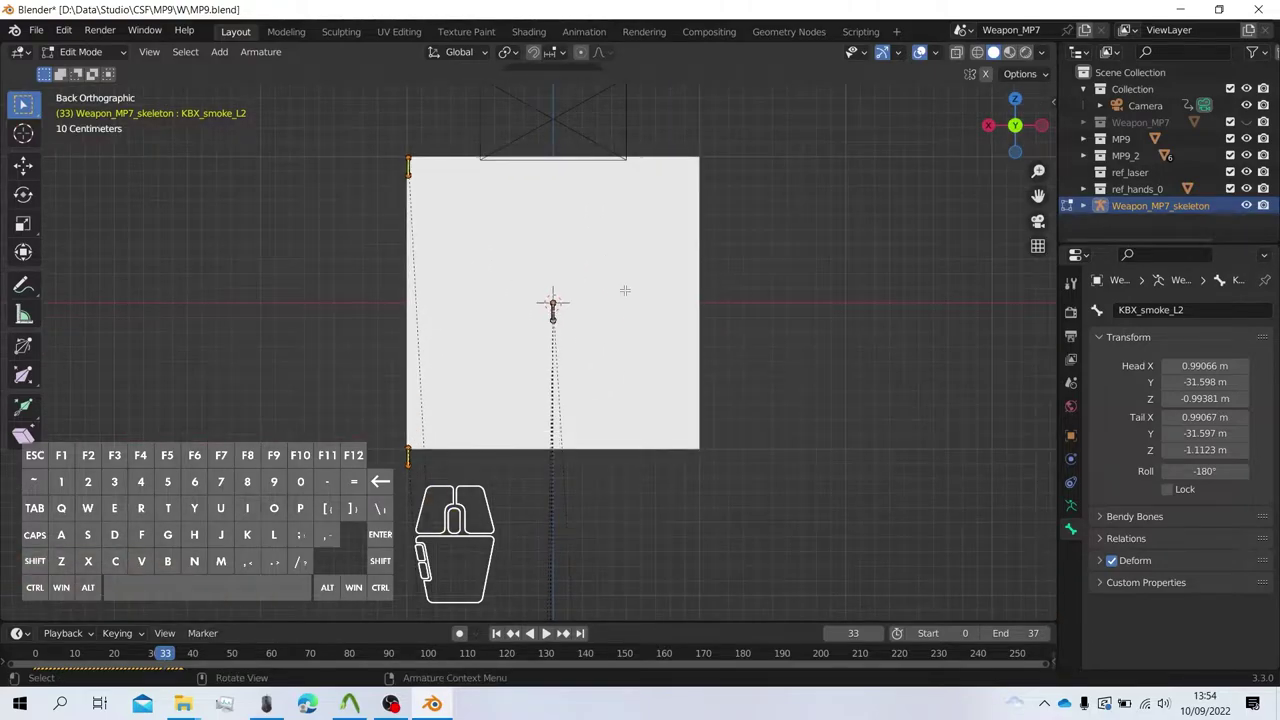
{"action": "key", "text": "shift+d"}
{"action": "key", "text": "x"}
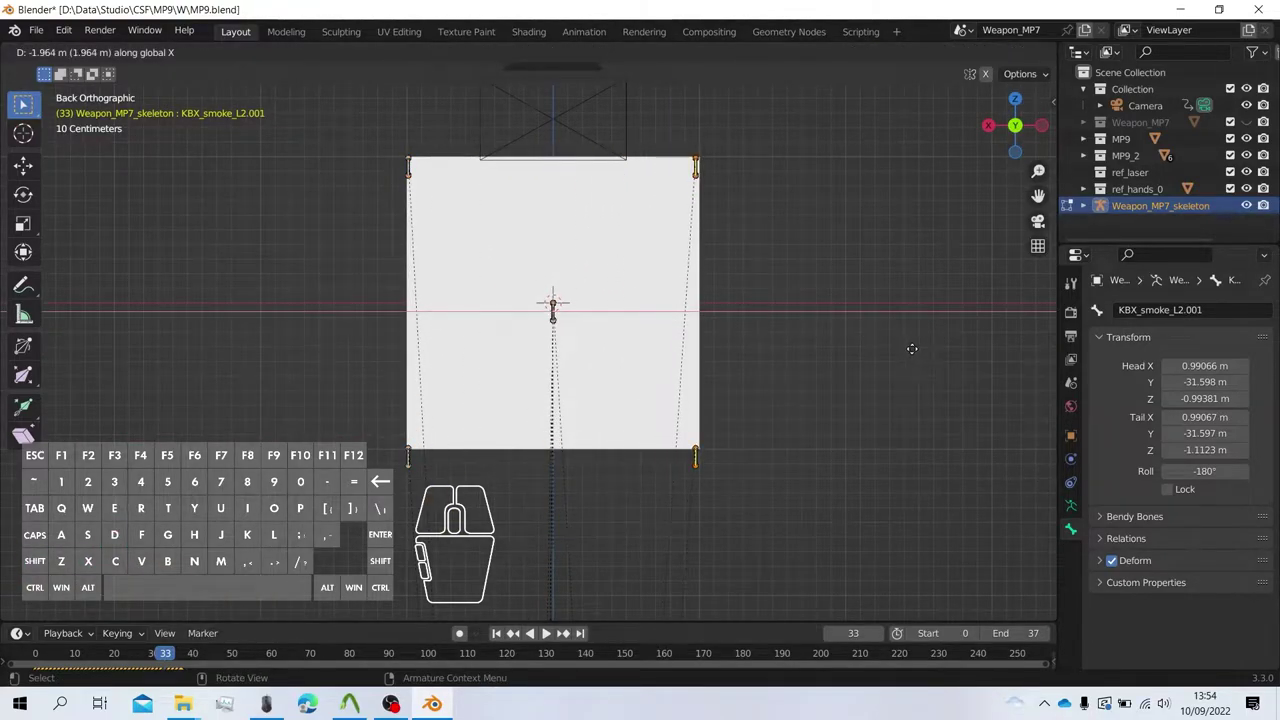
{"action": "left_click", "coordinate": [912, 349]}
Rename the duplicated bone at the plane's upper-right corner as KBX_smoke_R1.
{"action": "left_click", "coordinate": [699, 166]}
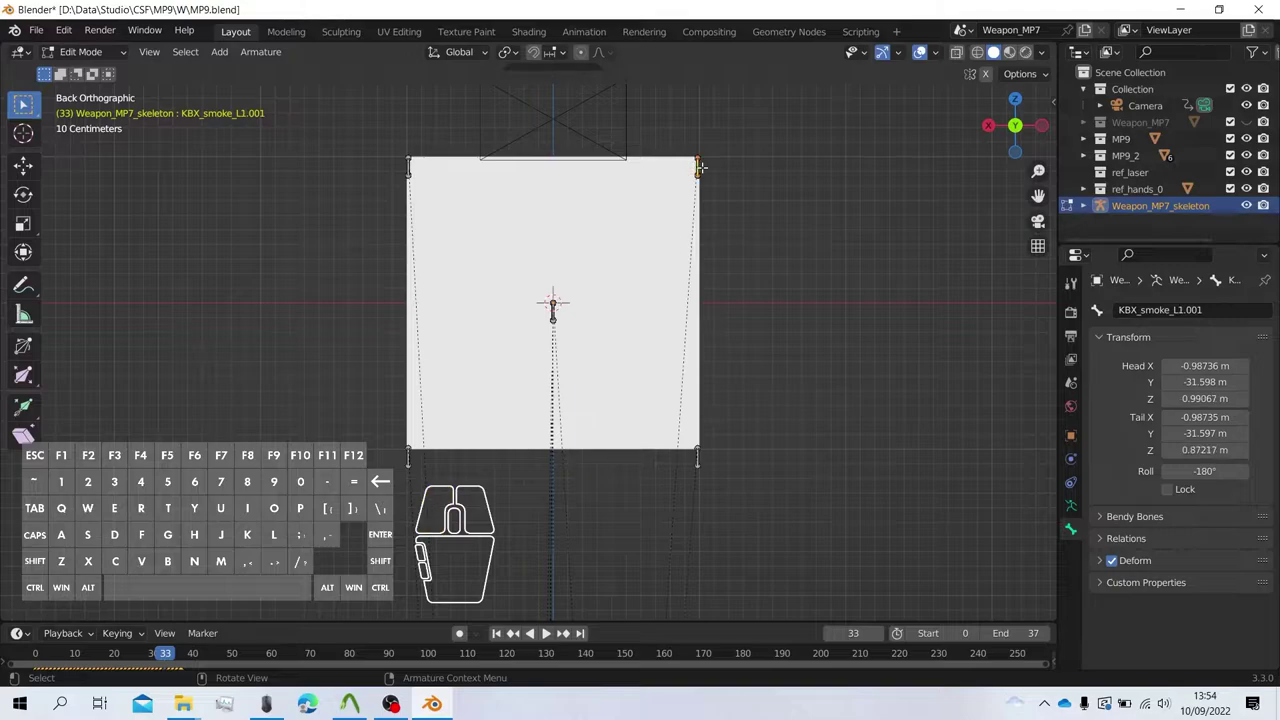
{"action": "left_click", "coordinate": [1173, 316]}
{"action": "left_click_drag", "start_coordinate": [1171, 312], "coordinate": [1241, 312]}
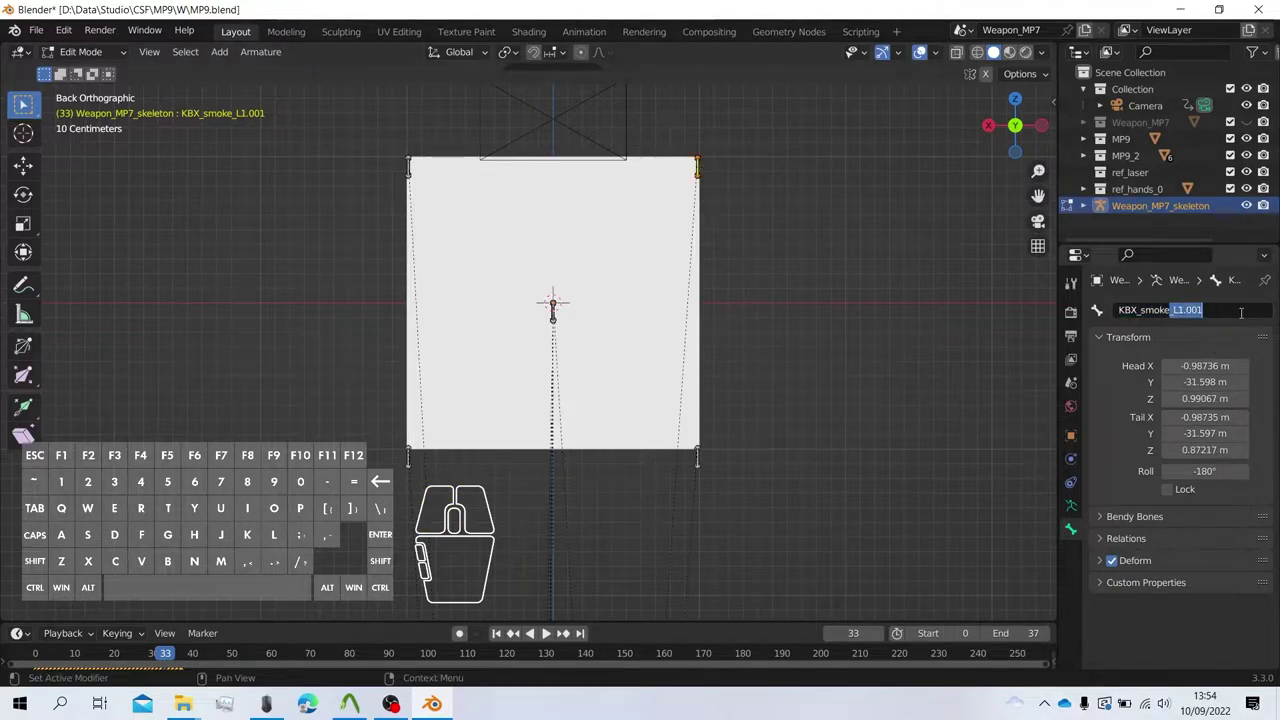
{"action": "type", "text": "R1"}
{"action": "key", "text": "Return"}
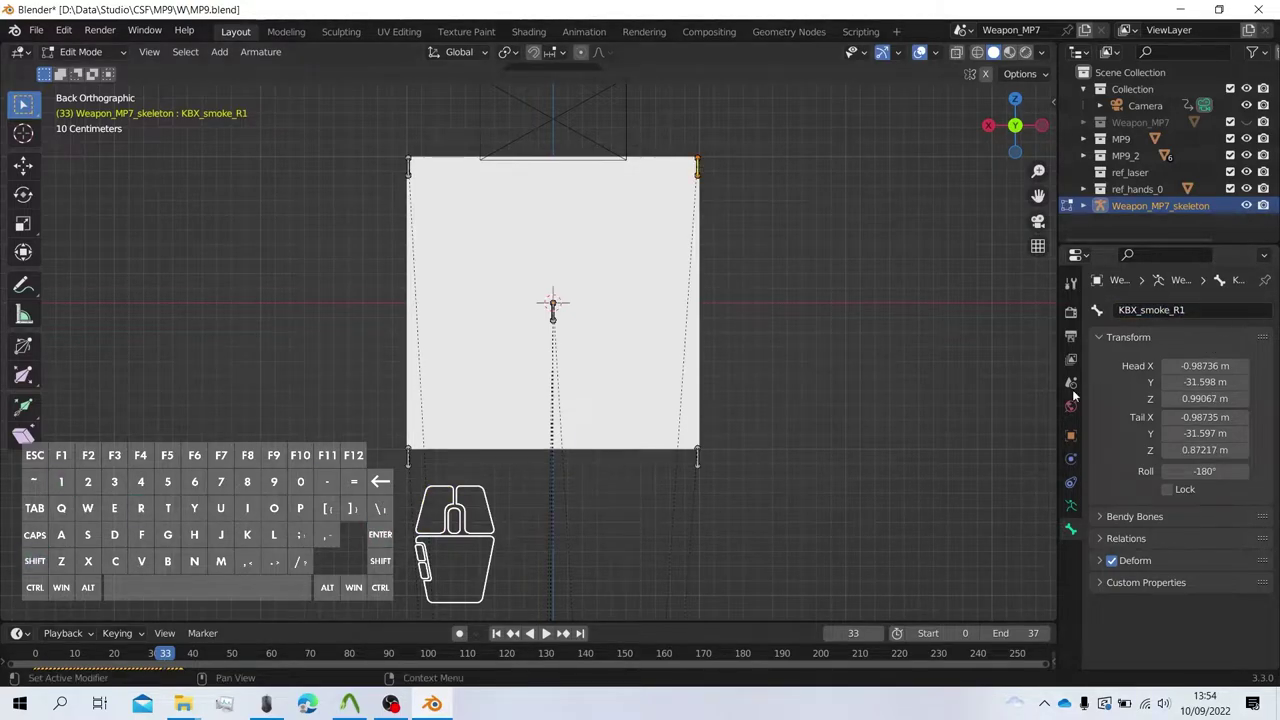
Rename the duplicated bone at the plane's lower-right corner as KBX_smoke_R2.
{"action": "left_click", "coordinate": [694, 458]}
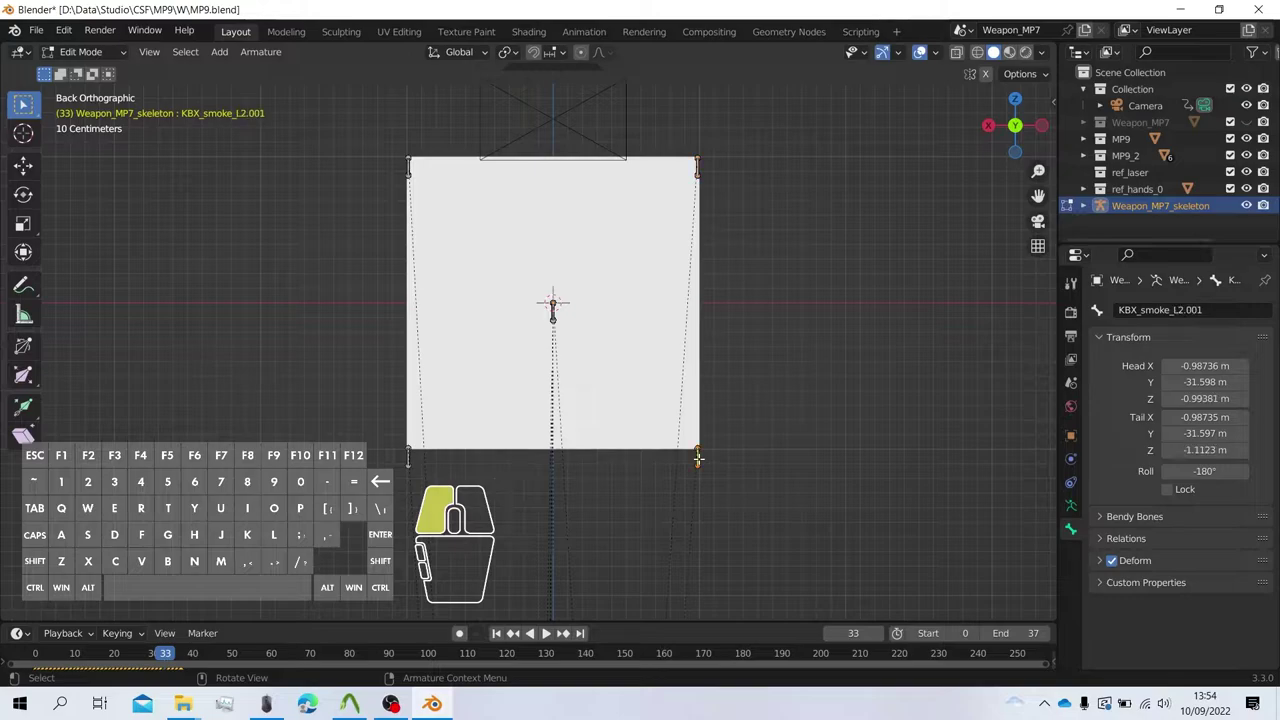
{"action": "left_click", "coordinate": [1188, 312]}
{"action": "left_click_drag", "start_coordinate": [1171, 310], "coordinate": [1241, 310]}
{"action": "type", "text": "R2"}
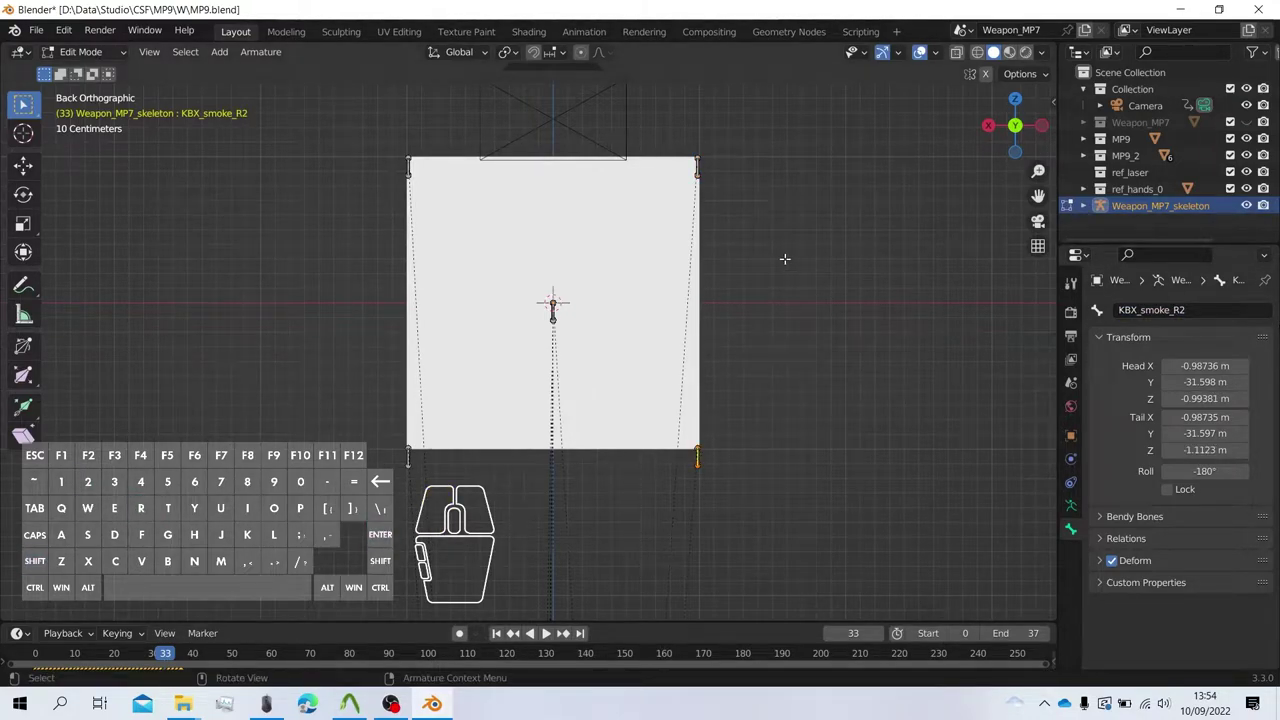
Select the centre bone and four corner bones of the smoke plane and clear their parent.
{"action": "middle_click_drag", "start_coordinate": [784, 259], "coordinate": [685, 209]}
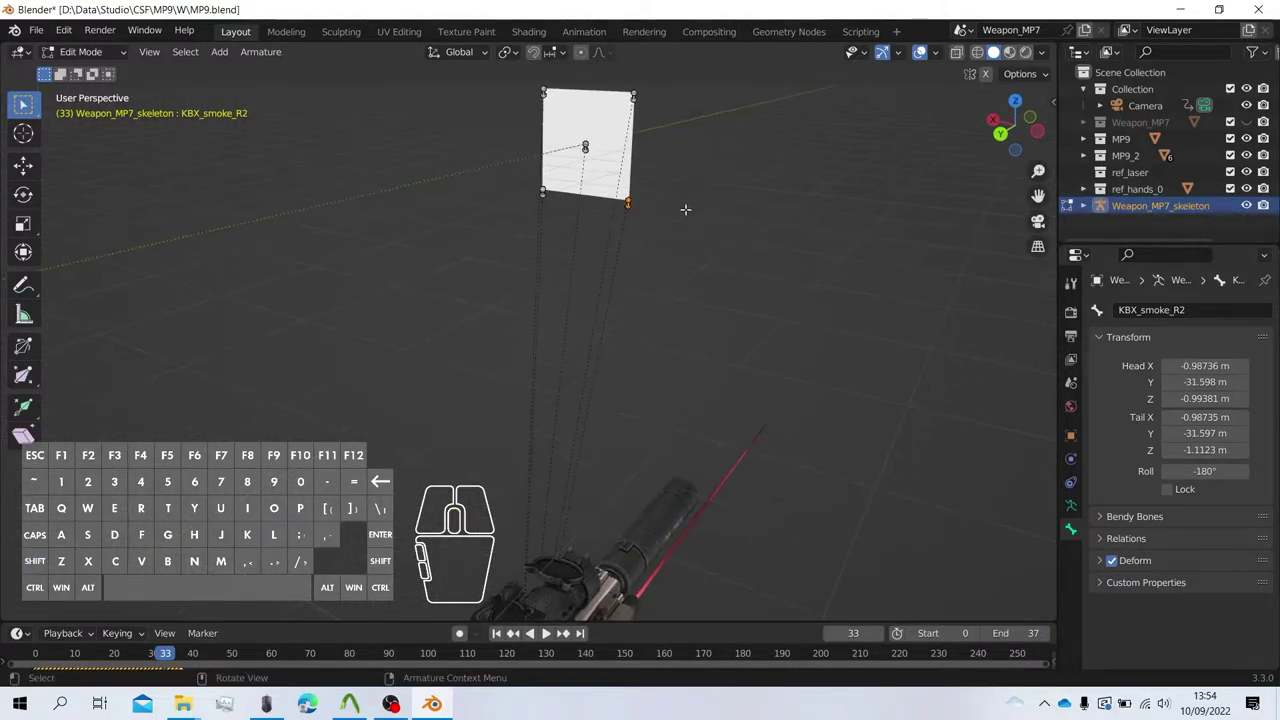
{"action": "middle_click_drag", "start_coordinate": [684, 275], "coordinate": [671, 206], "text": "shift"}
{"action": "scroll", "coordinate": [634, 297], "scroll_direction": "down", "scroll_amount": 3}
{"action": "middle_click_drag", "start_coordinate": [578, 328], "coordinate": [527, 343], "text": "shift"}
{"action": "mouse_move", "coordinate": [582, 436]}
{"action": "middle_mouse_down"}
{"action": "mouse_move", "coordinate": [512, 432]}
{"action": "mouse_move", "coordinate": [585, 428]}
{"action": "middle_mouse_up"}
{"action": "middle_click_drag", "start_coordinate": [652, 249], "coordinate": [565, 437], "text": "shift"}
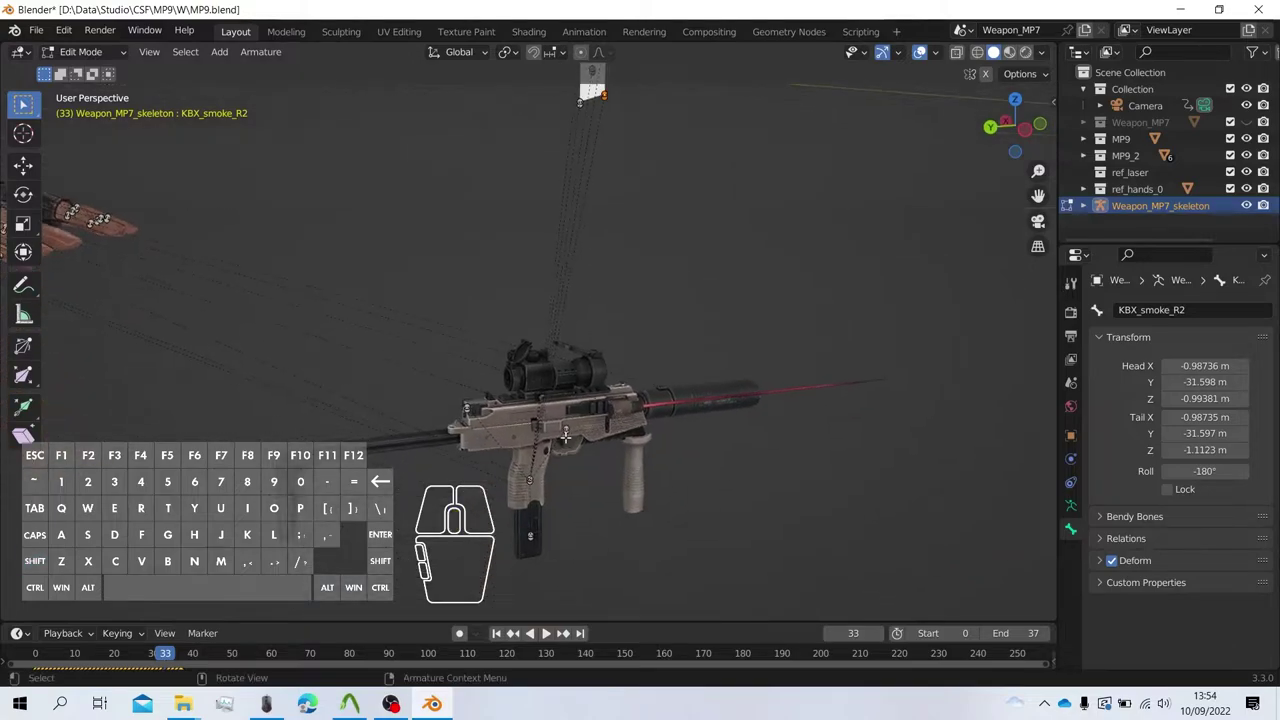
{"action": "middle_click_drag", "start_coordinate": [592, 368], "coordinate": [607, 355]}
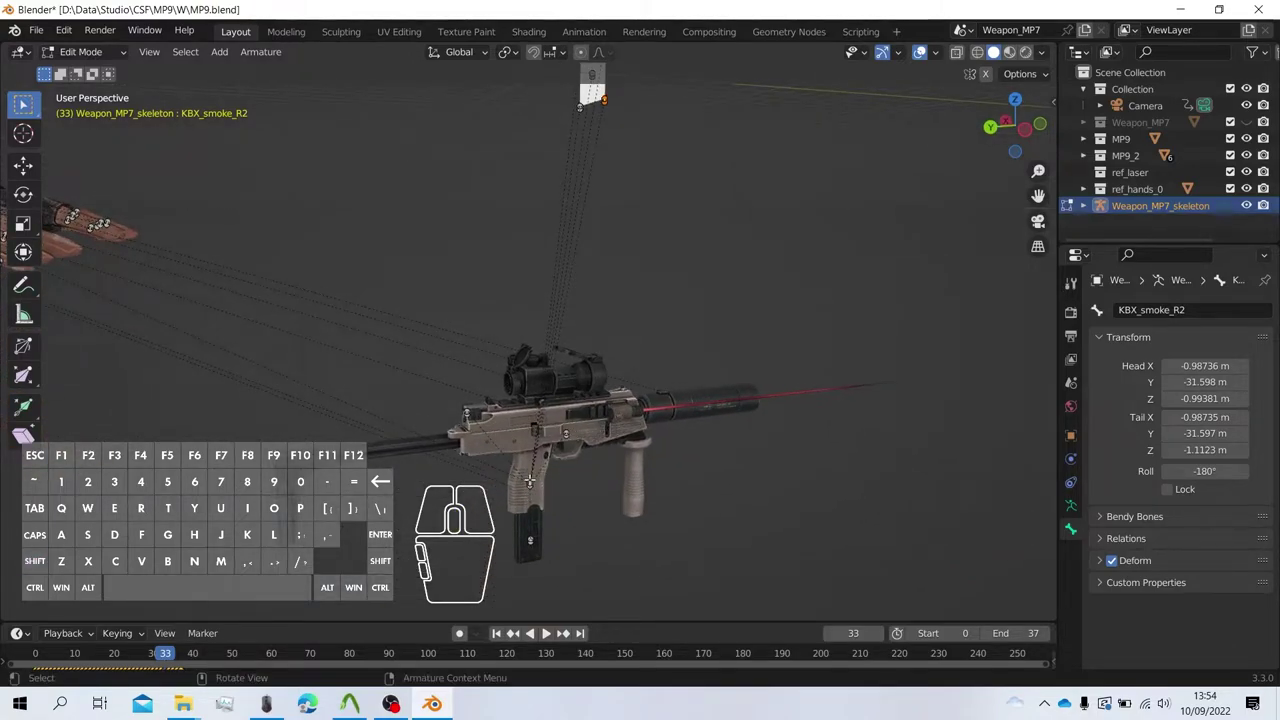
{"action": "middle_click_drag", "start_coordinate": [529, 481], "coordinate": [674, 271]}
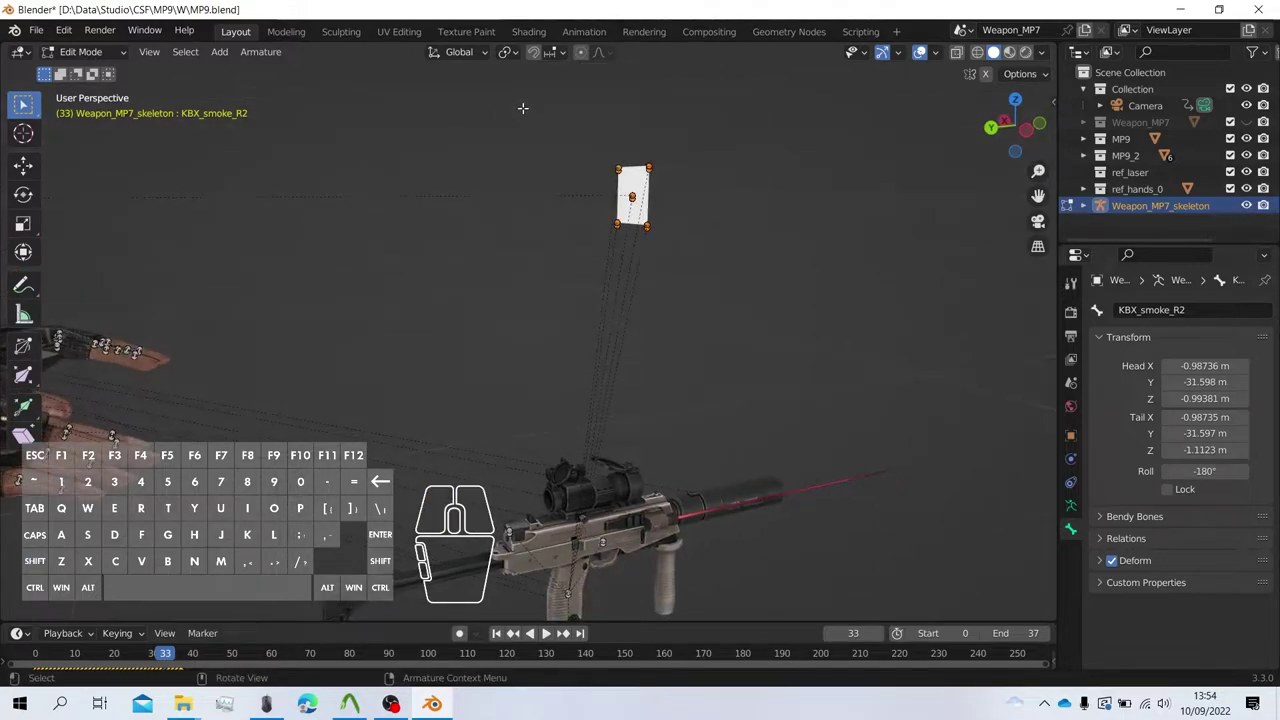
{"action": "scroll", "coordinate": [520, 383], "scroll_direction": "down", "scroll_amount": 3}
{"action": "scroll", "coordinate": [511, 377], "scroll_direction": "up", "scroll_amount": 5}
{"action": "middle_click_drag", "start_coordinate": [561, 458], "coordinate": [526, 487], "text": "shift"}
{"action": "scroll", "coordinate": [560, 470], "scroll_direction": "up", "scroll_amount": 1}
{"action": "scroll", "coordinate": [533, 496], "scroll_direction": "up", "scroll_amount": 5}
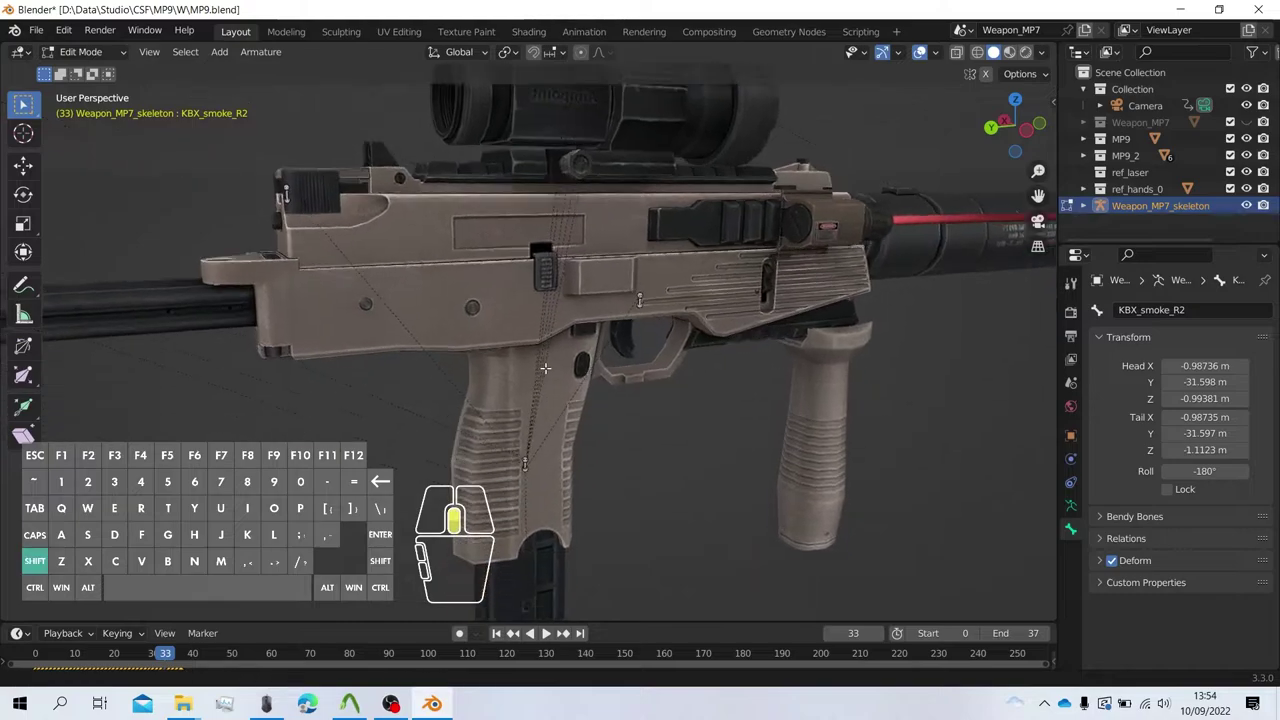
{"action": "key", "text": "shift"}
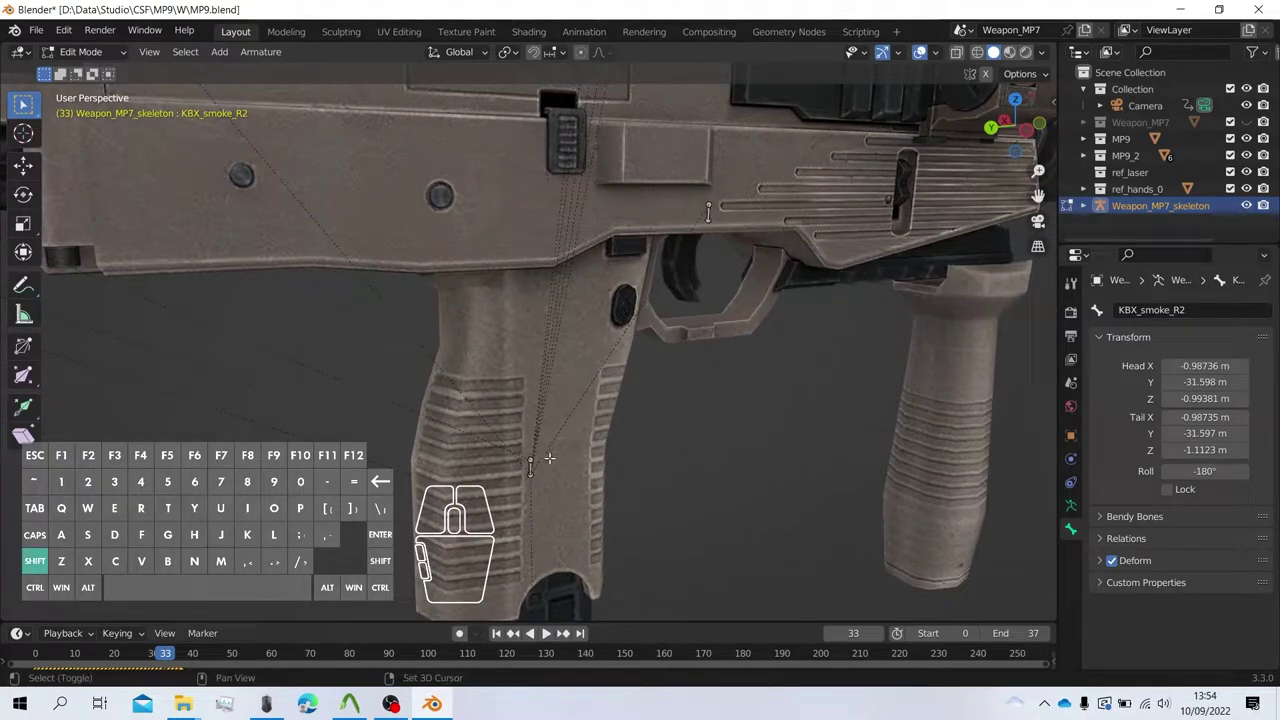
{"action": "right_click", "coordinate": [530, 466]}
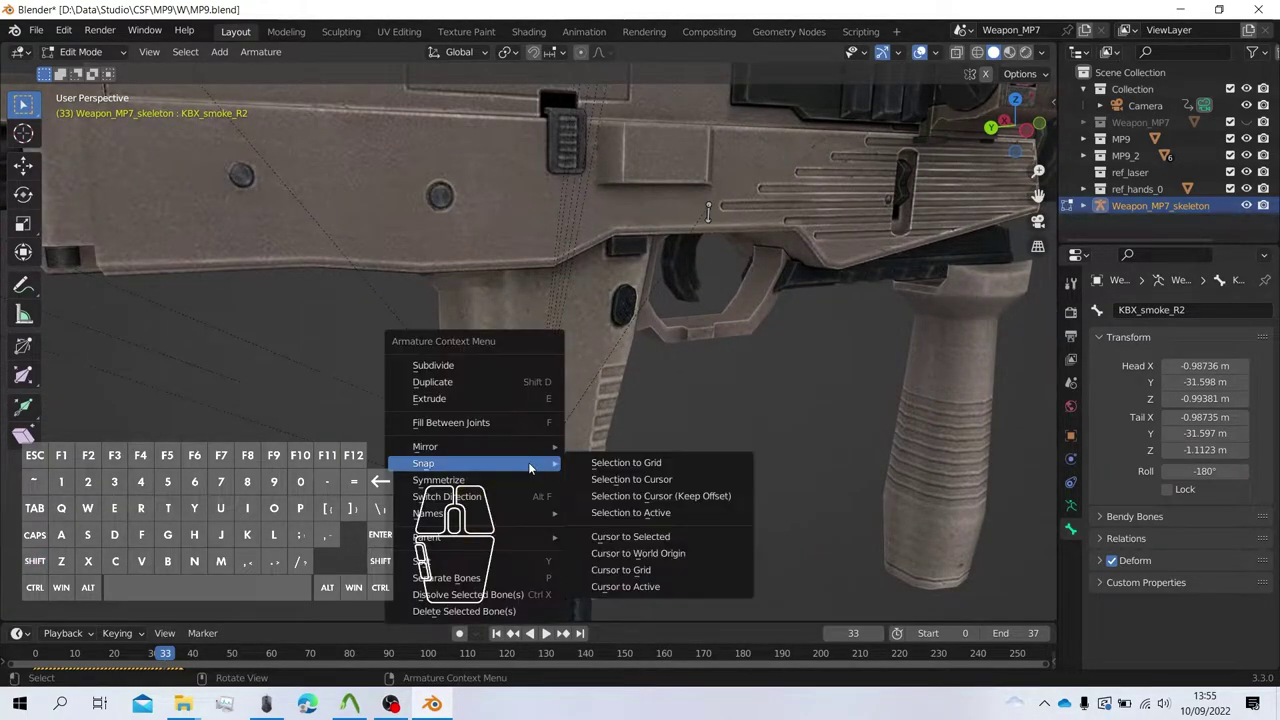
{"action": "mouse_move", "coordinate": [530, 539]}
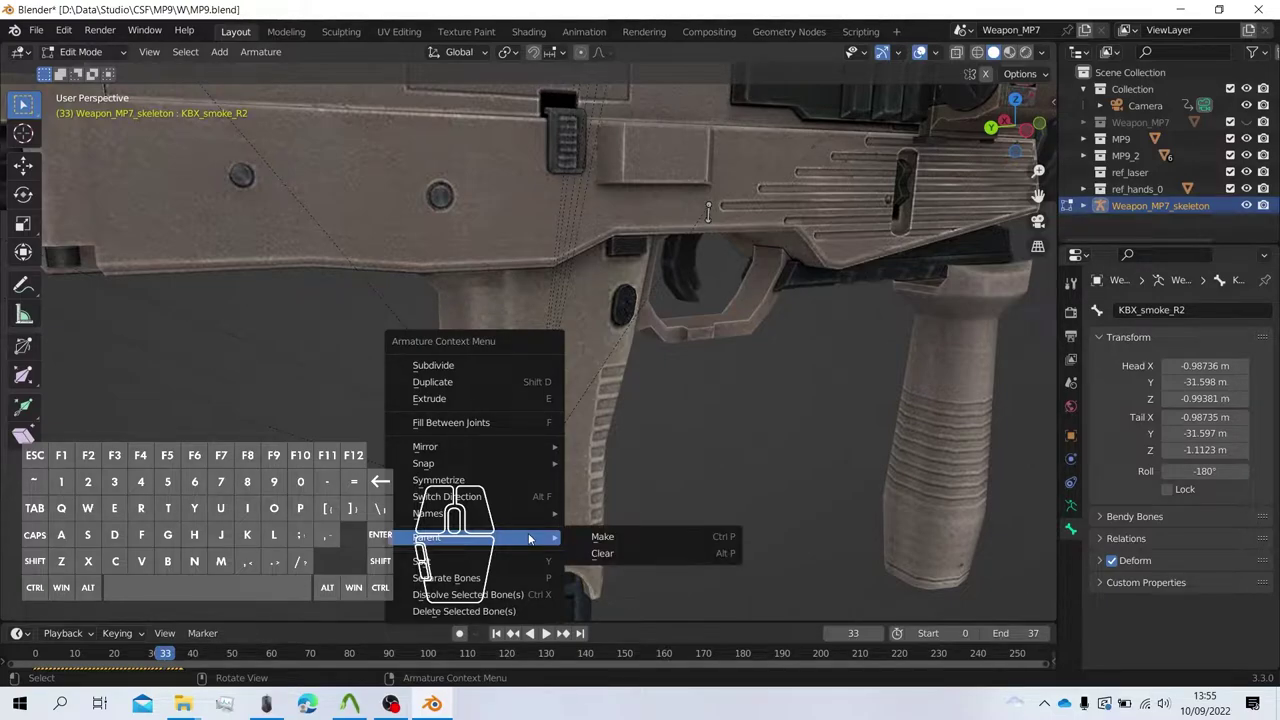
{"action": "left_click", "coordinate": [610, 553]}
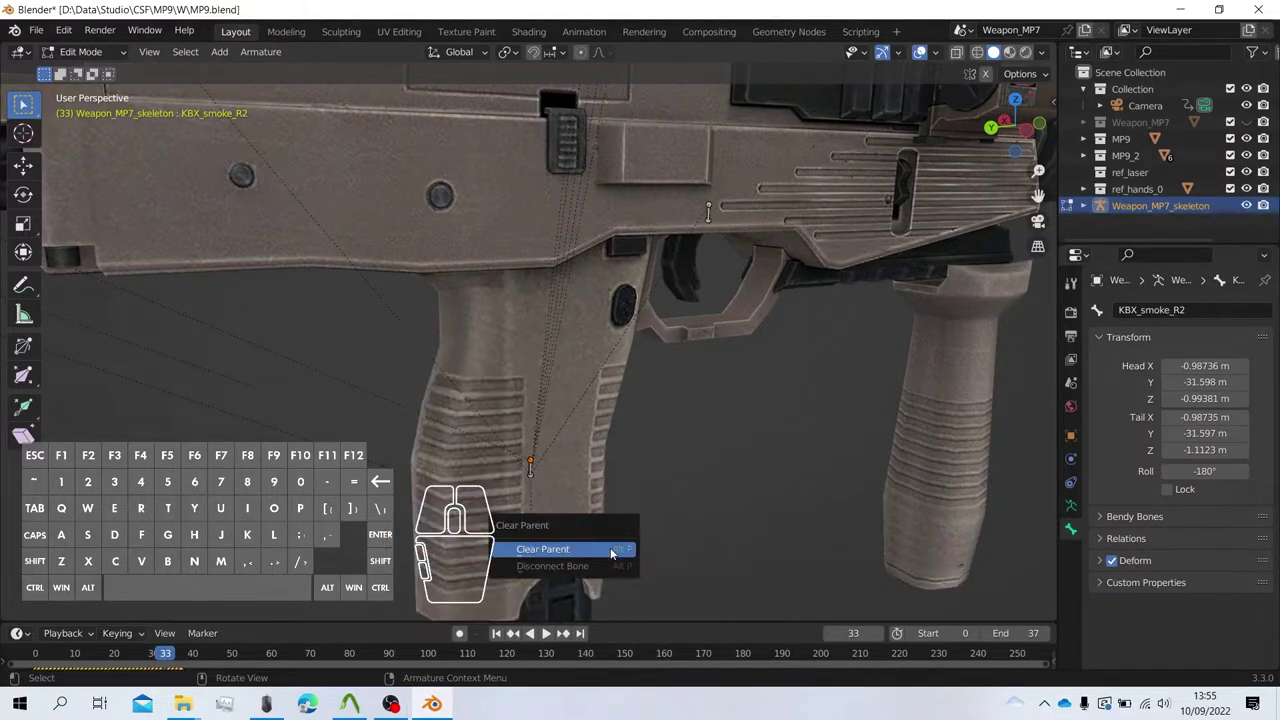
{"action": "left_click", "coordinate": [611, 551]}
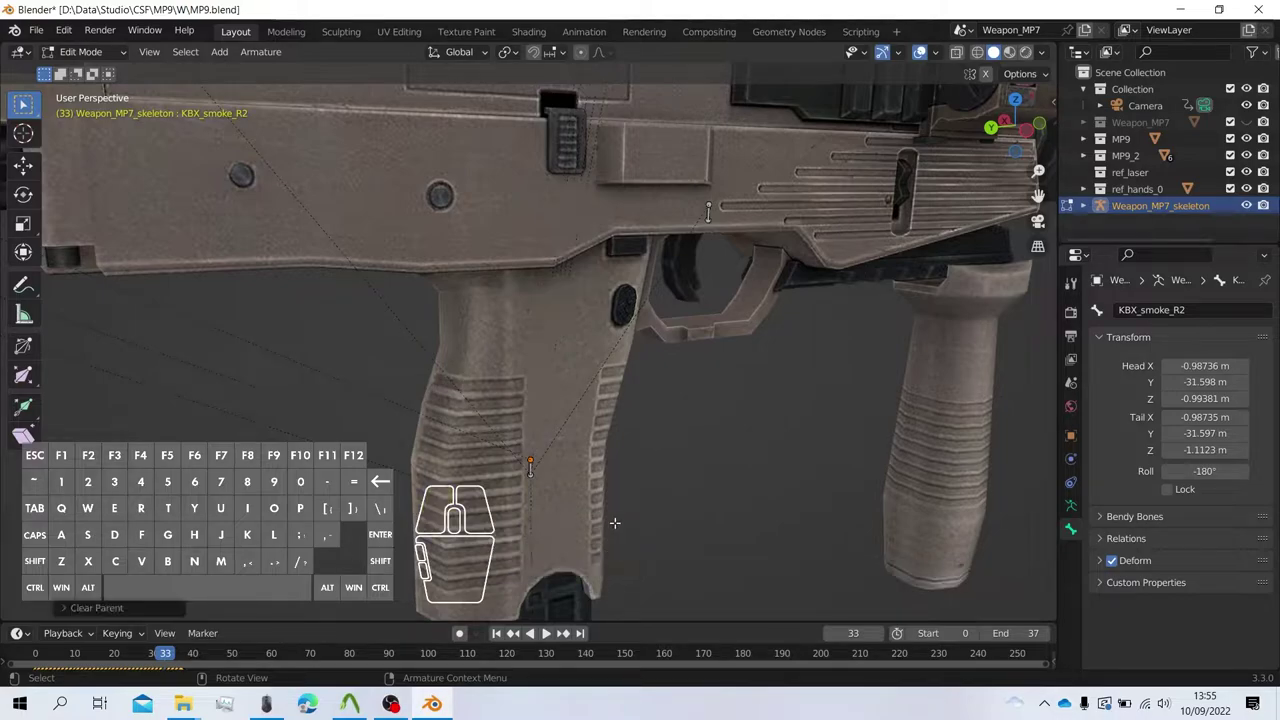
Parent the centre bone of the smoke plane to MP7_Root in the pistol grip, using Keep Offset.
{"action": "scroll", "coordinate": [616, 497], "scroll_direction": "down", "scroll_amount": 10}
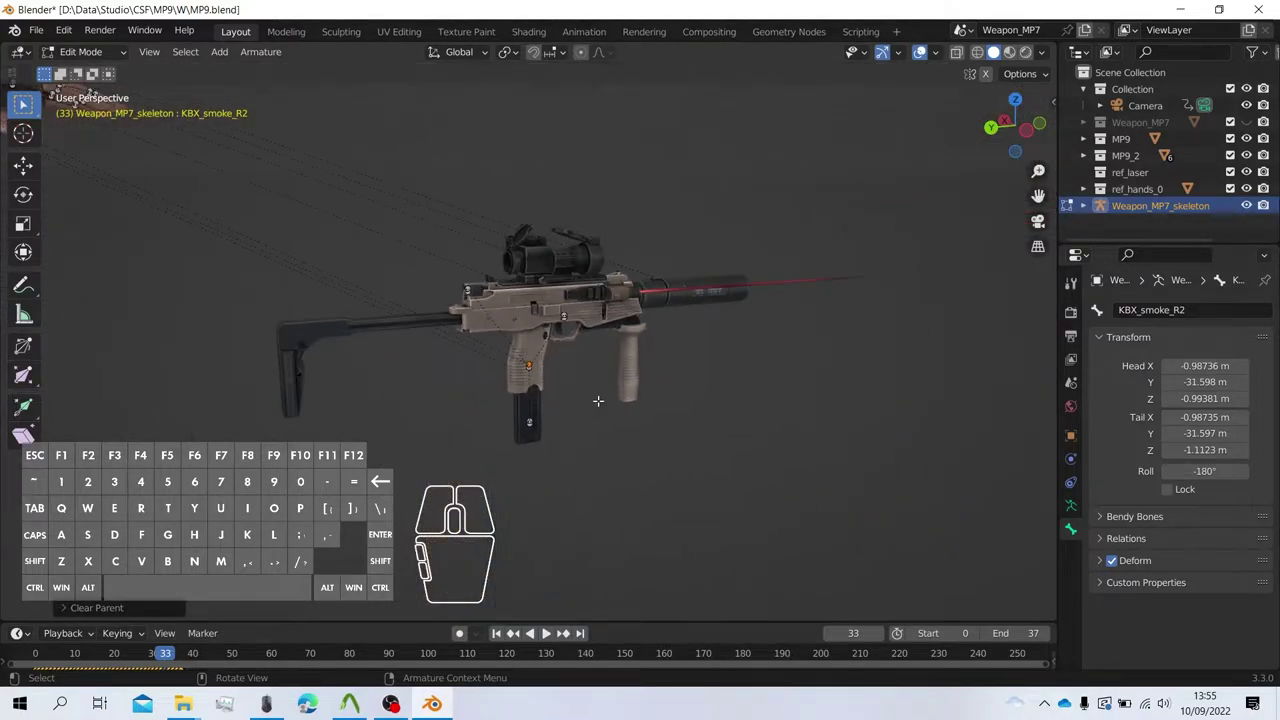
{"action": "middle_click_drag", "start_coordinate": [600, 477], "coordinate": [638, 595], "text": "shift"}
{"action": "scroll", "coordinate": [651, 400], "scroll_direction": "up", "scroll_amount": 3}
{"action": "middle_click_drag", "start_coordinate": [651, 400], "coordinate": [597, 509], "text": "shift"}
{"action": "scroll", "coordinate": [774, 414], "scroll_direction": "up", "scroll_amount": 3}
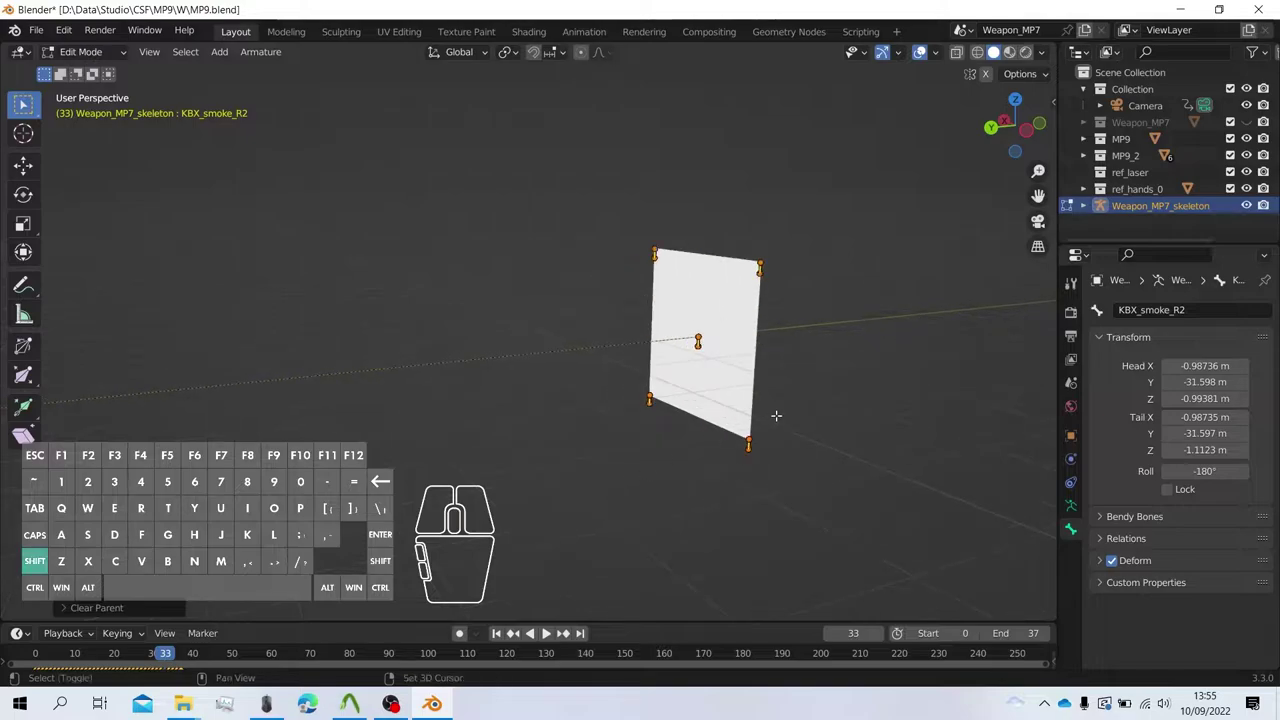
{"action": "middle_click_drag", "start_coordinate": [774, 414], "coordinate": [686, 388], "text": "shift"}
{"action": "left_click", "coordinate": [679, 387]}
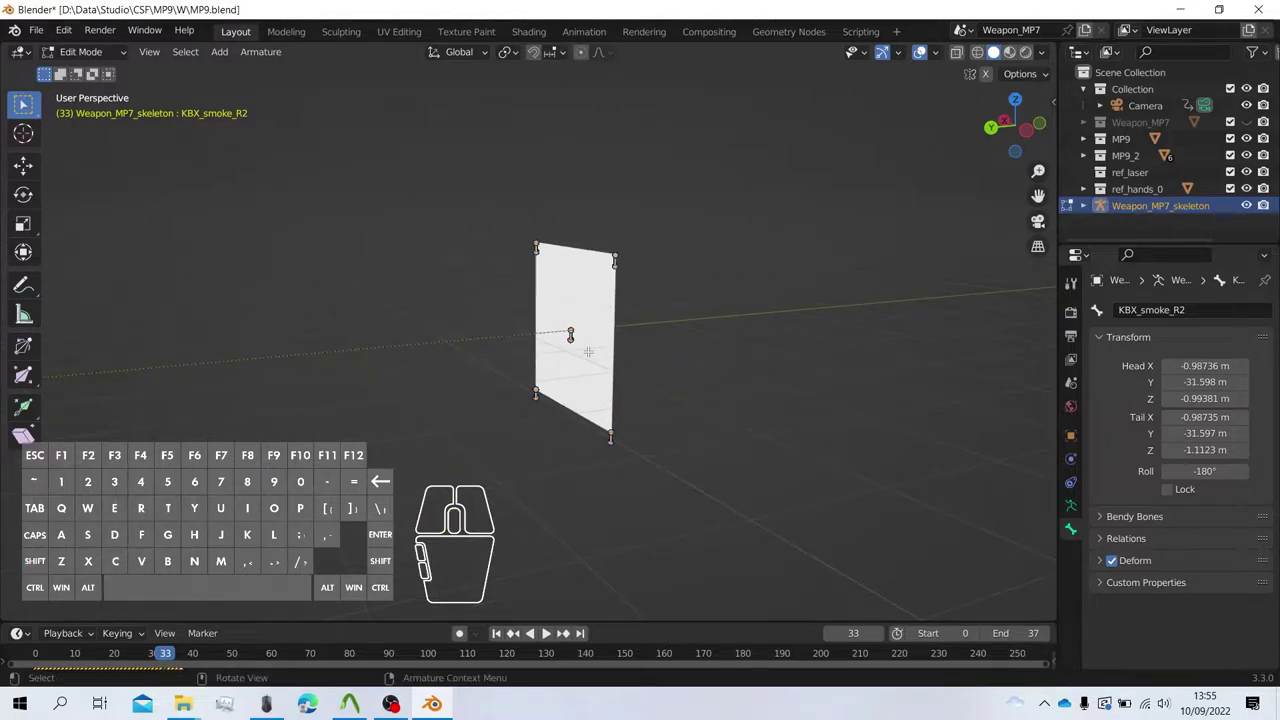
{"action": "left_click_drag", "start_coordinate": [588, 352], "coordinate": [560, 320]}
{"action": "scroll", "coordinate": [560, 322], "scroll_direction": "down", "scroll_amount": 4}
{"action": "middle_click_drag", "start_coordinate": [557, 354], "coordinate": [591, 266], "text": "shift"}
{"action": "scroll", "coordinate": [585, 300], "scroll_direction": "down", "scroll_amount": 4}
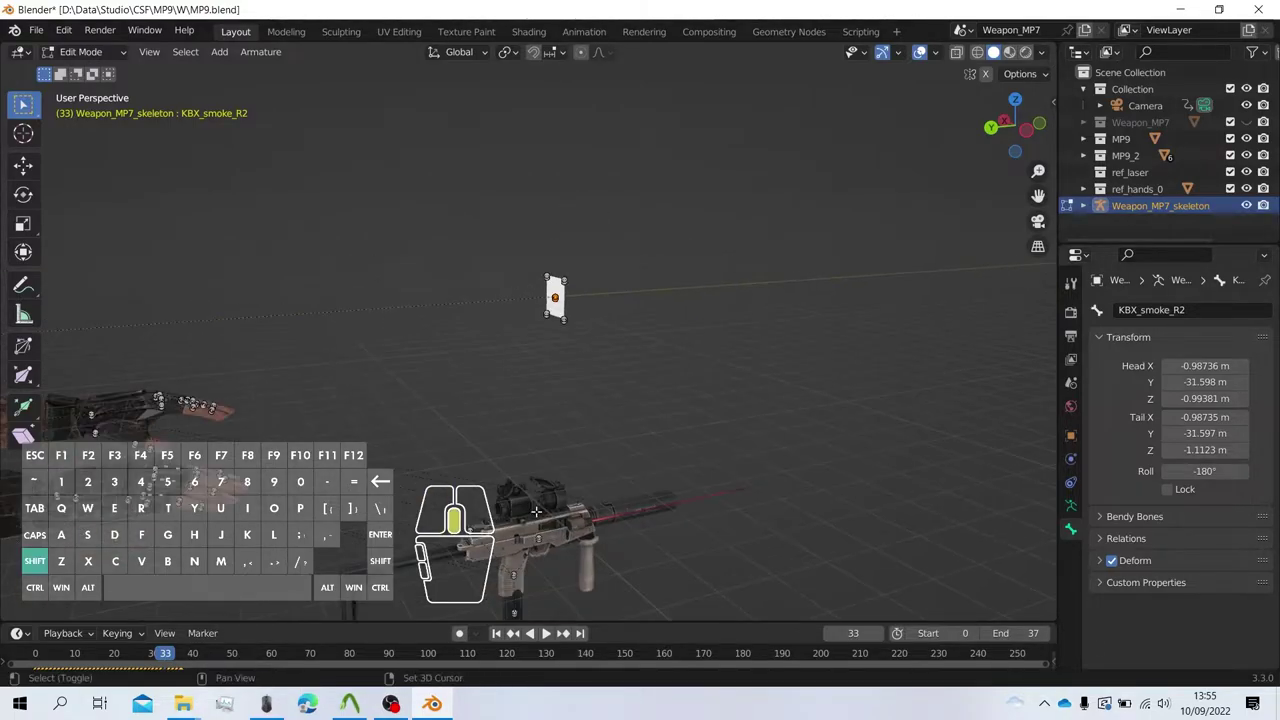
{"action": "middle_click_drag", "start_coordinate": [536, 511], "coordinate": [543, 330], "text": "shift"}
{"action": "scroll", "coordinate": [543, 349], "scroll_direction": "up", "scroll_amount": 6}
{"action": "middle_click_drag", "start_coordinate": [462, 500], "coordinate": [523, 455], "text": "shift"}
{"action": "scroll", "coordinate": [523, 455], "scroll_direction": "up", "scroll_amount": 3}
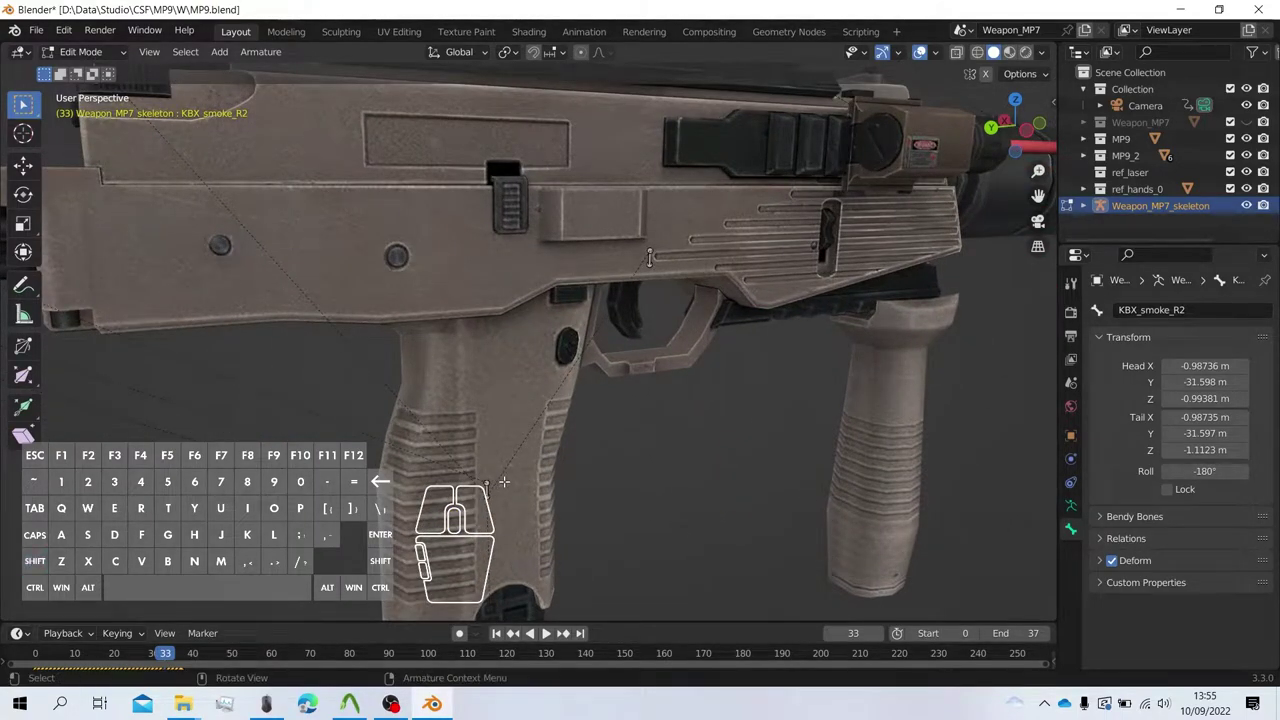
{"action": "key", "text": "shift"}
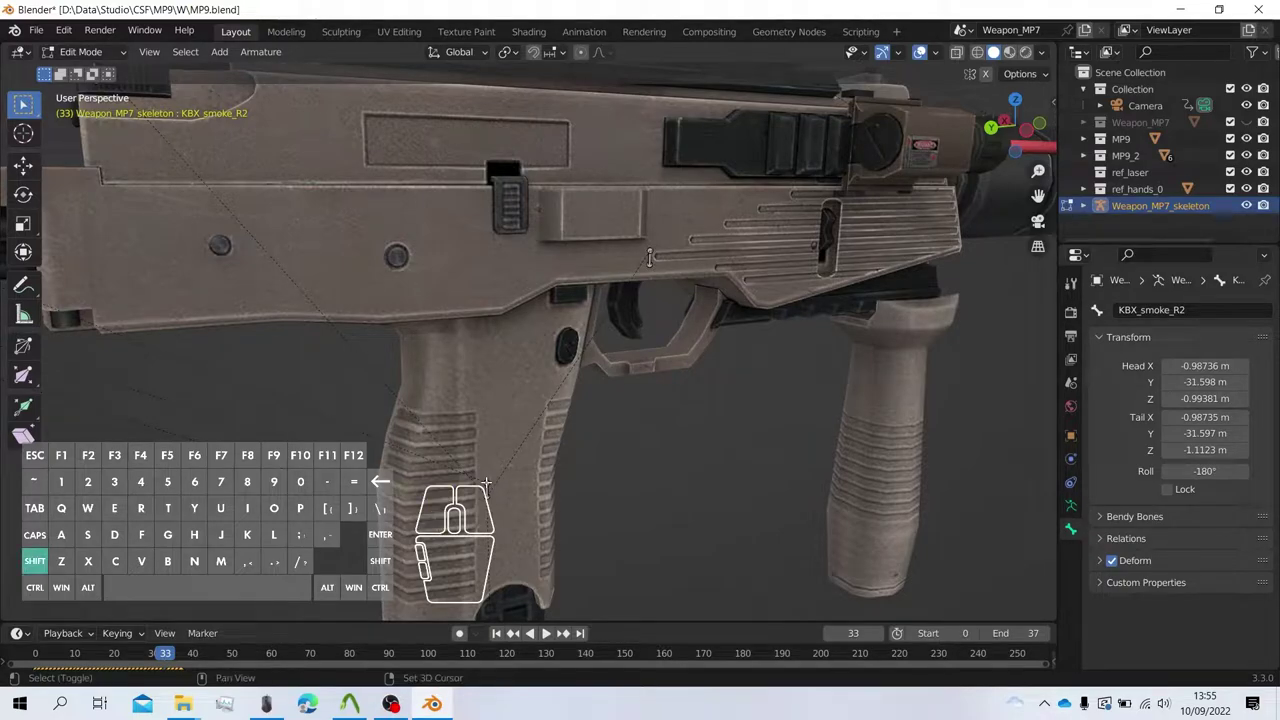
{"action": "left_click", "coordinate": [485, 484], "text": "shift"}
{"action": "right_click", "coordinate": [485, 484]}
{"action": "left_click", "coordinate": [556, 481]}
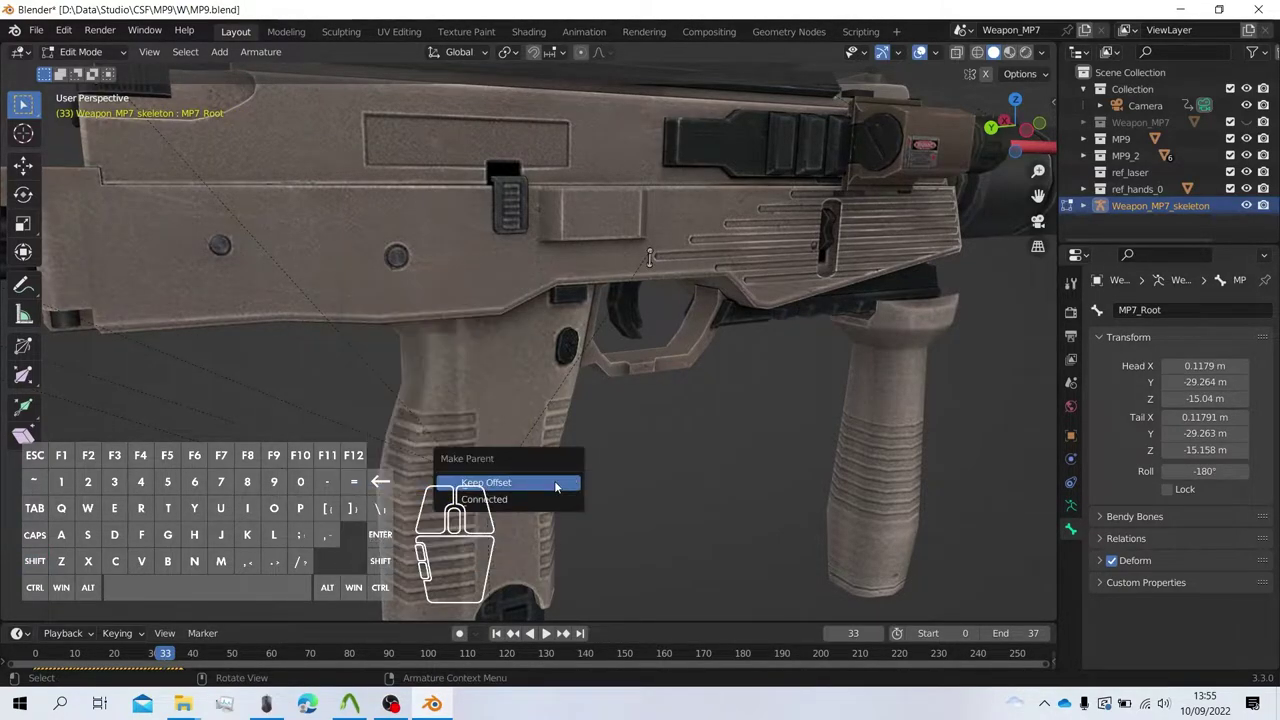
{"action": "left_click", "coordinate": [556, 484]}
Switch the armature to Pose Mode and set the skeleton to Pose Position.
{"action": "scroll", "coordinate": [556, 486], "scroll_direction": "down", "scroll_amount": 5}
{"action": "middle_click_drag", "start_coordinate": [520, 500], "coordinate": [630, 543], "text": "shift"}
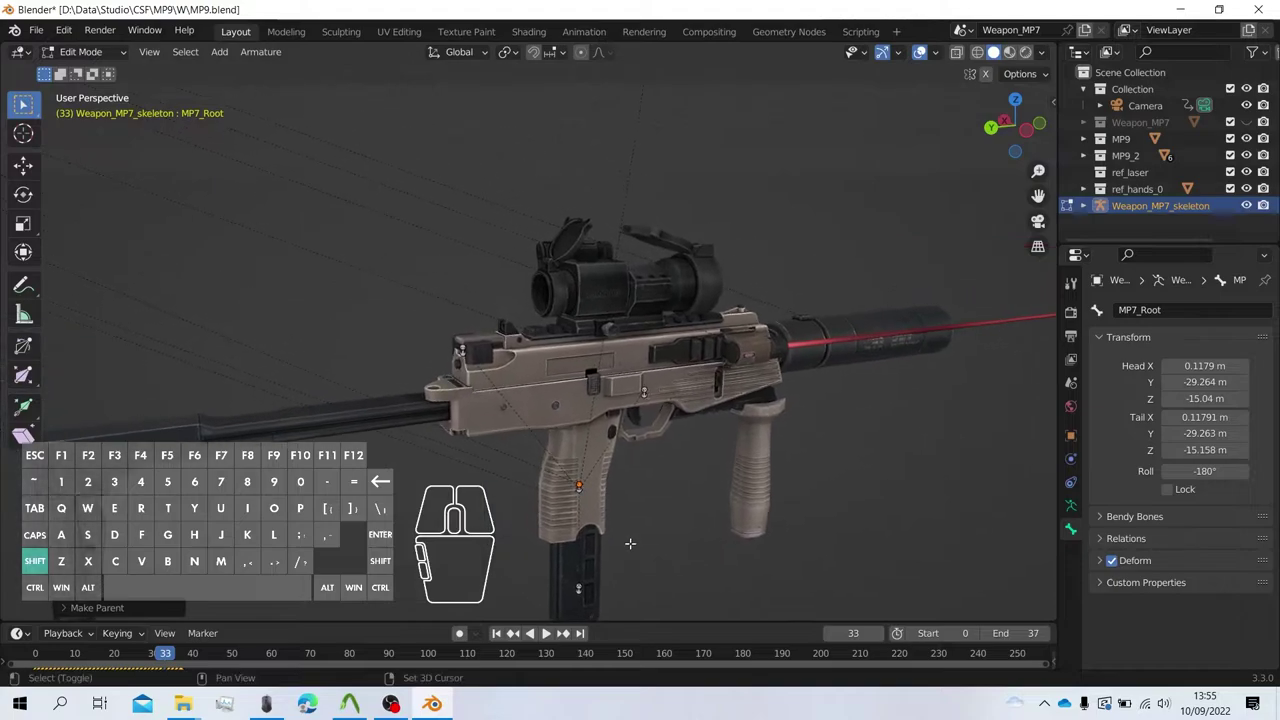
{"action": "scroll", "coordinate": [620, 492], "scroll_direction": "down", "scroll_amount": 1}
{"action": "middle_click_drag", "start_coordinate": [603, 477], "coordinate": [603, 527], "text": "shift"}
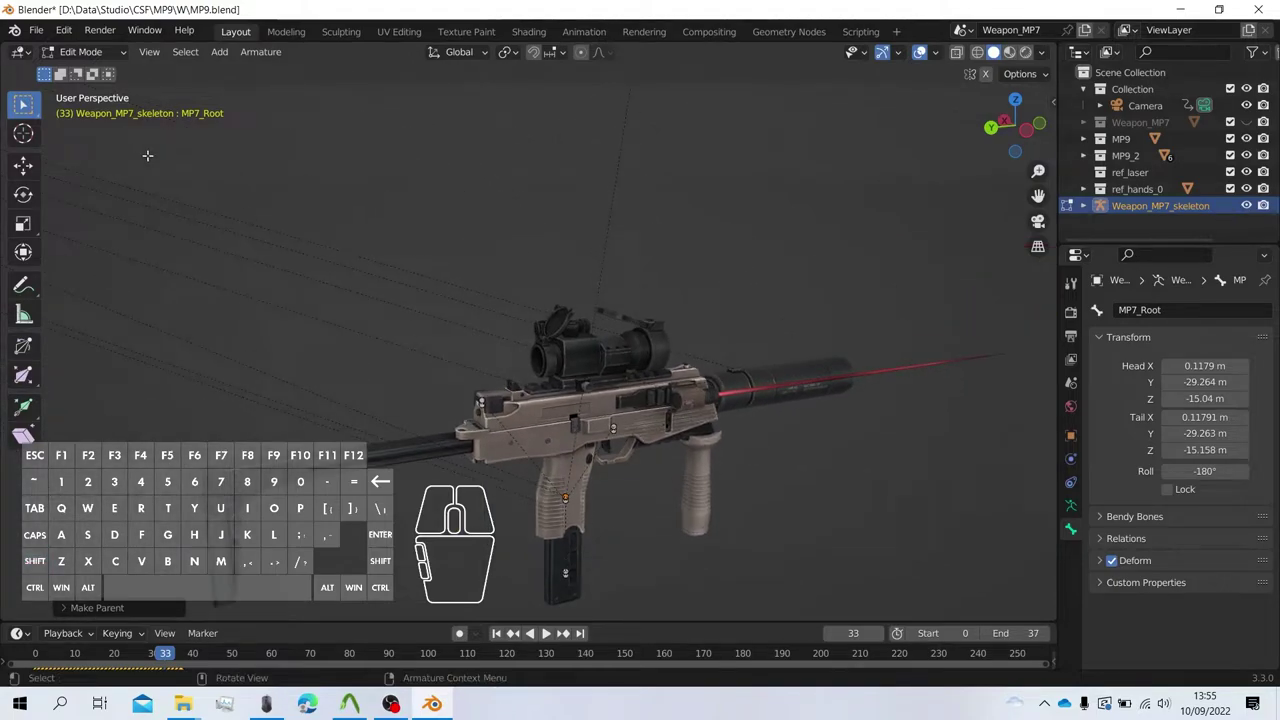
{"action": "left_click", "coordinate": [88, 52]}
{"action": "left_click", "coordinate": [85, 106]}
{"action": "scroll", "coordinate": [579, 493], "scroll_direction": "down", "scroll_amount": 3}
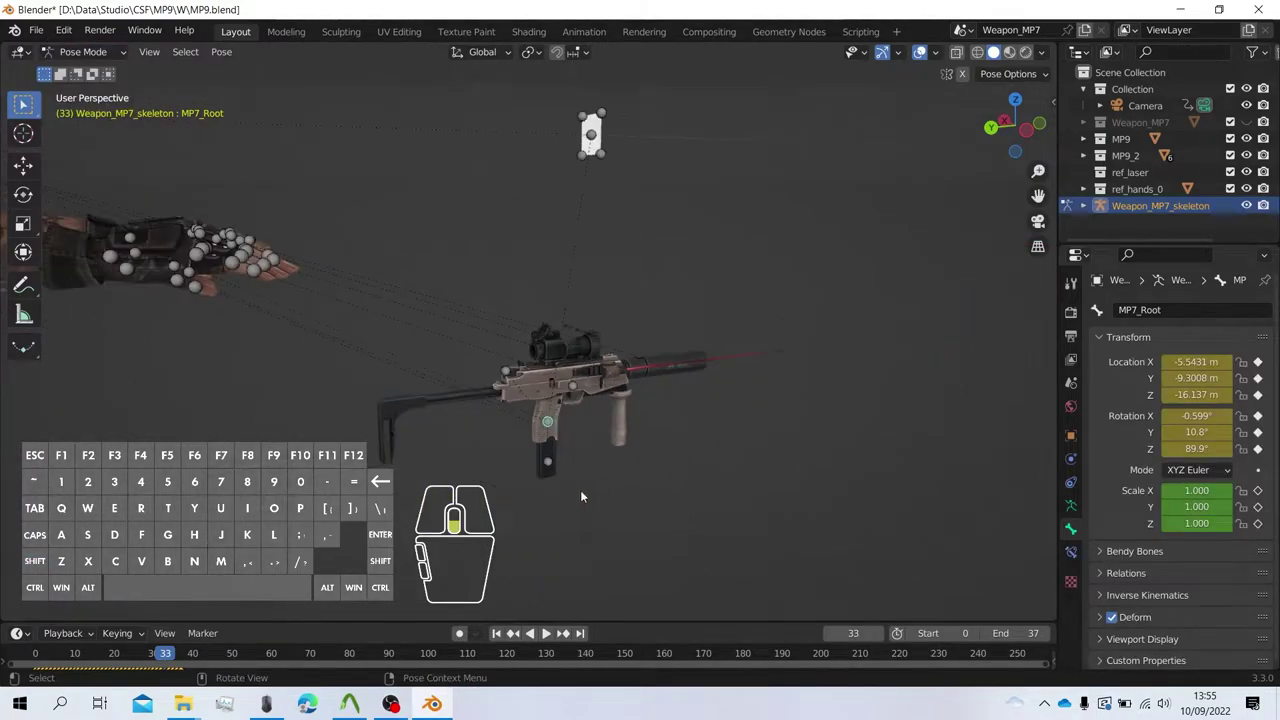
{"action": "key", "text": "g"}
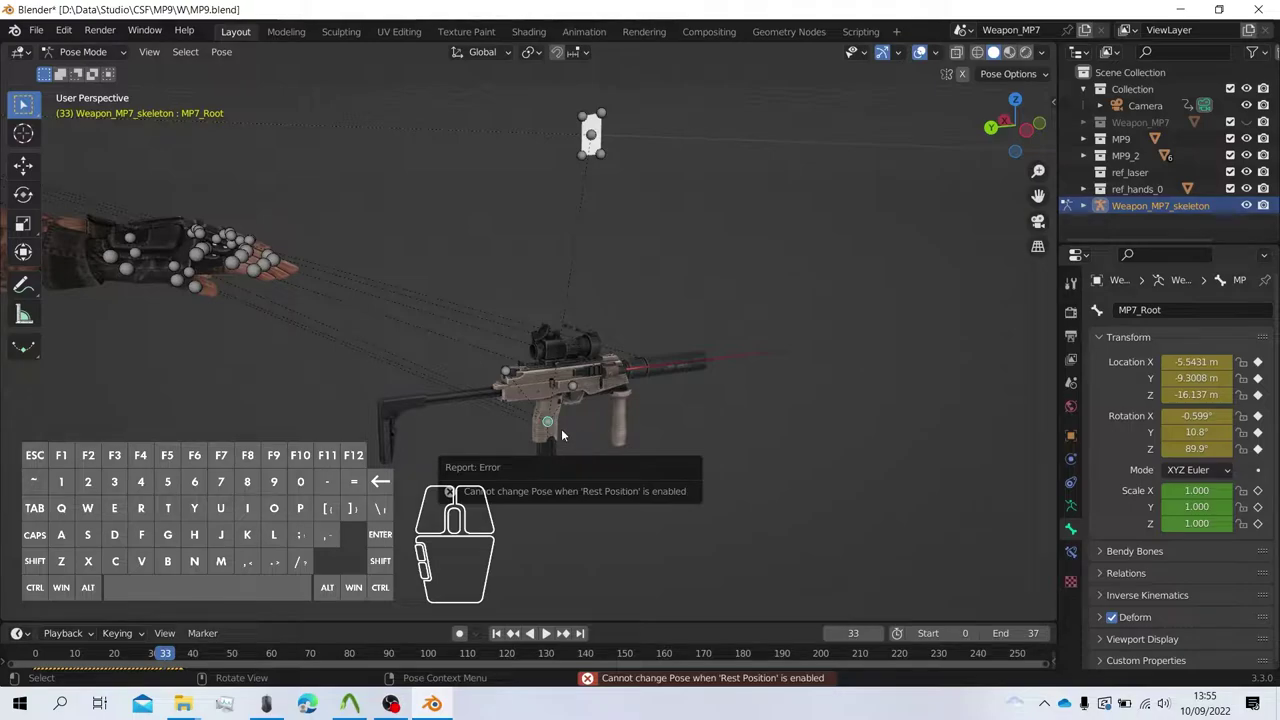
{"action": "left_click", "coordinate": [1071, 506]}
{"action": "left_click", "coordinate": [1132, 364]}
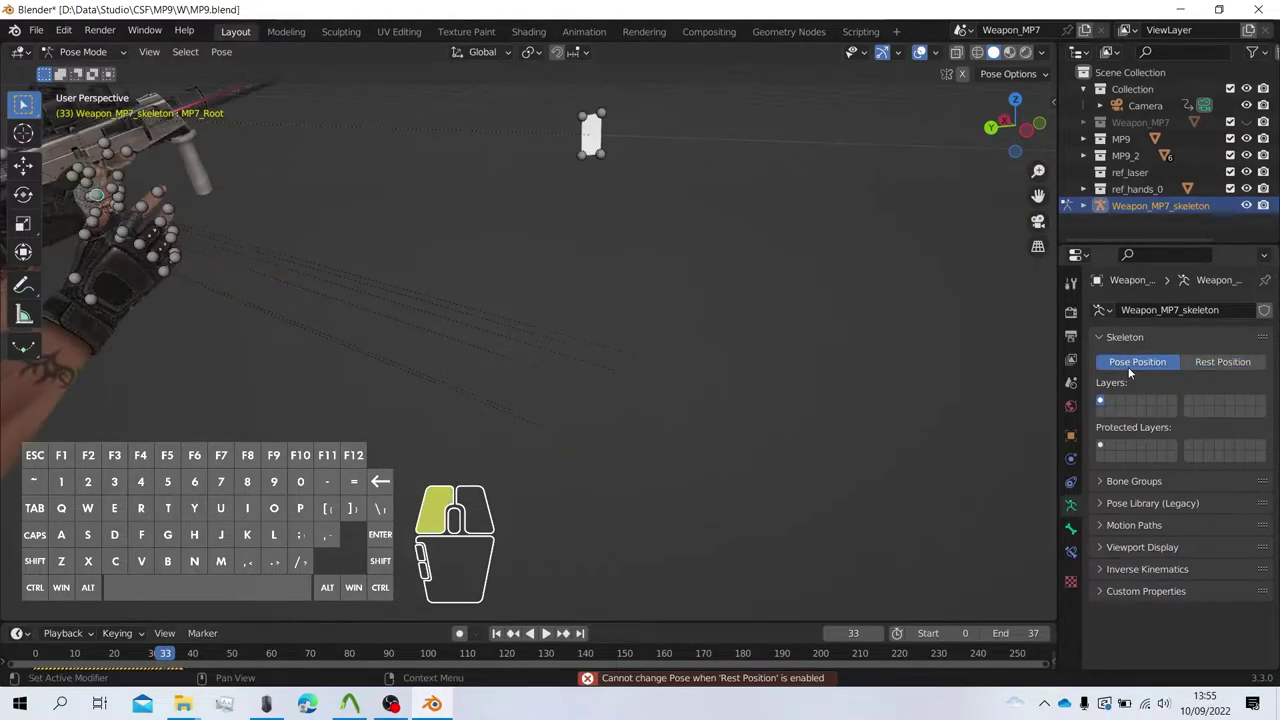
Test-move the MP7_Root bone twice to check the smoke bone's parenting, and undo both moves.
{"action": "scroll", "coordinate": [520, 322], "scroll_direction": "down", "scroll_amount": 2}
{"action": "key", "text": "g"}
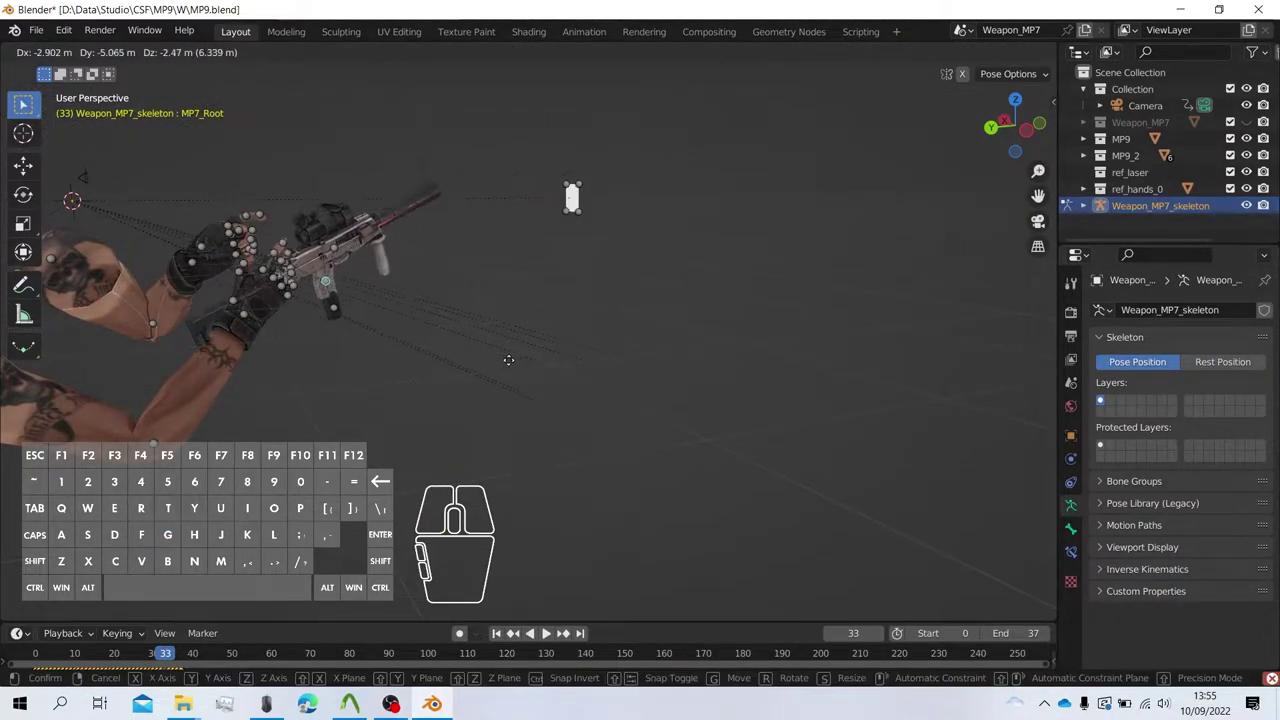
{"action": "left_click", "coordinate": [587, 329]}
{"action": "middle_click_drag", "start_coordinate": [587, 329], "coordinate": [615, 508], "text": "shift"}
{"action": "key", "text": "g"}
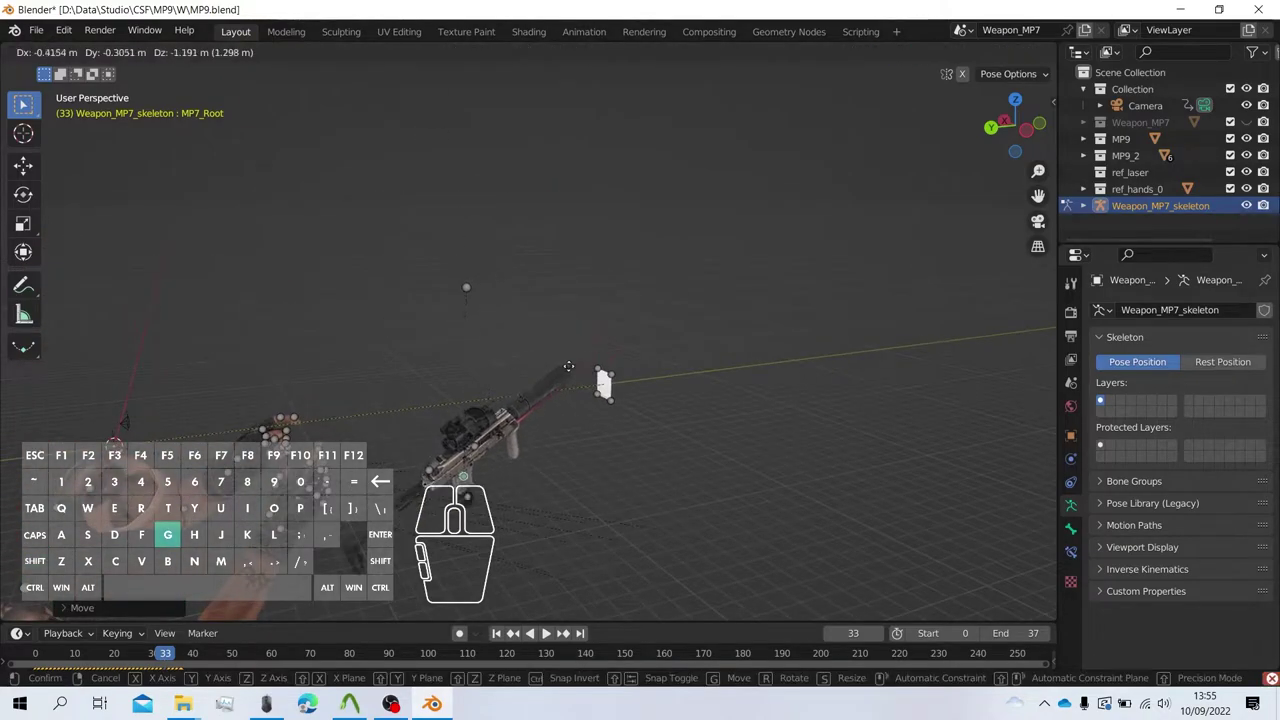
{"action": "left_click", "coordinate": [597, 334]}
{"action": "key", "text": "ctrl+z"}
{"action": "key", "text": "ctrl+z"}
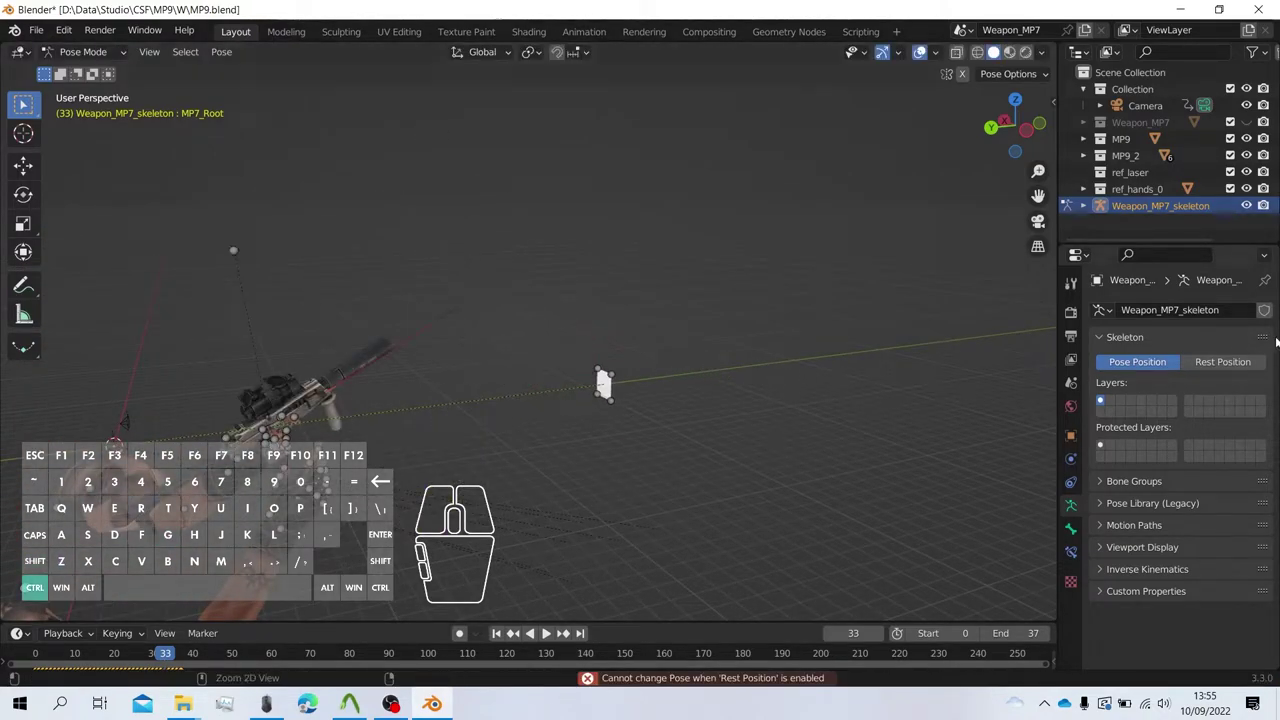
Set the skeleton to Rest Position and return the armature to Edit Mode.
{"action": "left_click", "coordinate": [1220, 364]}
{"action": "middle_click_drag", "start_coordinate": [572, 443], "coordinate": [570, 314], "text": "shift"}
{"action": "scroll", "coordinate": [570, 315], "scroll_direction": "up", "scroll_amount": 3}
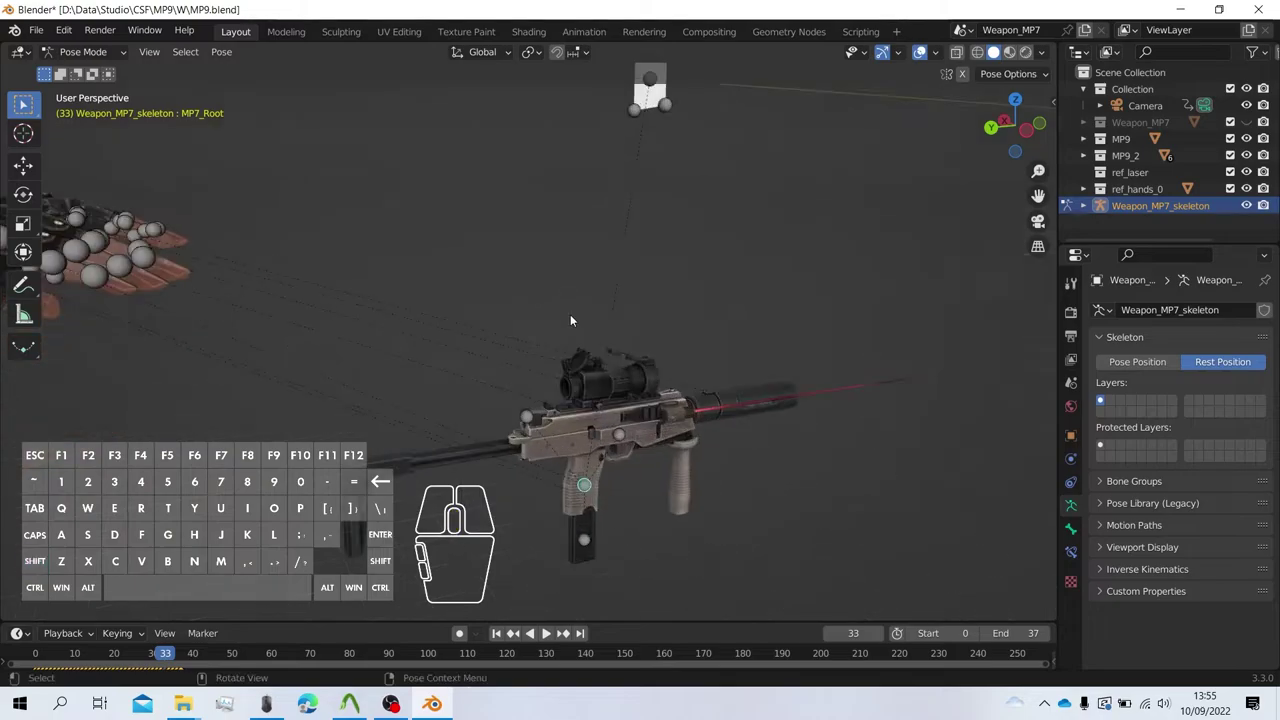
{"action": "left_click", "coordinate": [80, 52]}
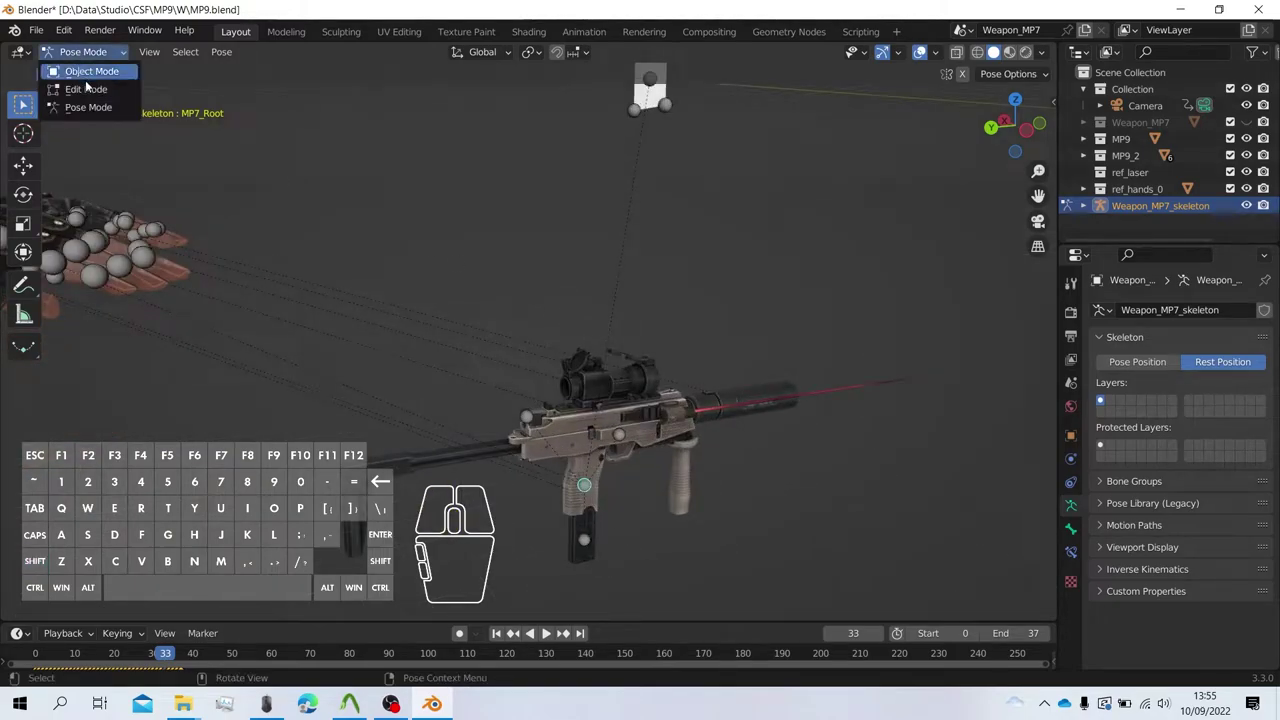
{"action": "left_click", "coordinate": [86, 86]}
Parent the four corner bones of the smoke plane to the central KBX_smoke_root bone with Keep Offset, and clear the selection.
{"action": "middle_click_drag", "start_coordinate": [720, 280], "coordinate": [704, 376], "text": "shift"}
{"action": "middle_click_drag", "start_coordinate": [640, 241], "coordinate": [569, 386], "text": "shift"}
{"action": "scroll", "coordinate": [569, 369], "scroll_direction": "up", "scroll_amount": 5}
{"action": "middle_click_drag", "start_coordinate": [607, 268], "coordinate": [611, 304], "text": "shift"}
{"action": "scroll", "coordinate": [611, 303], "scroll_direction": "up", "scroll_amount": 3}
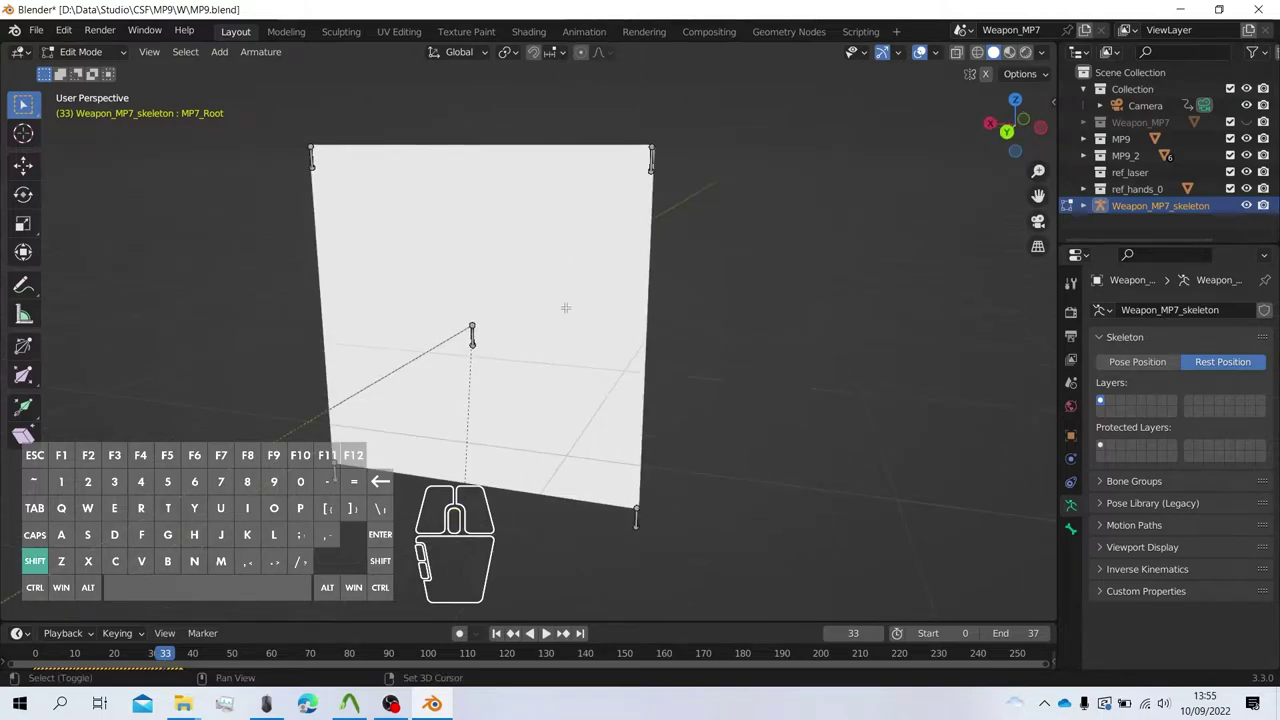
{"action": "left_click_drag", "start_coordinate": [409, 249], "coordinate": [318, 146]}
{"action": "left_click_drag", "start_coordinate": [623, 151], "coordinate": [742, 262], "text": "shift"}
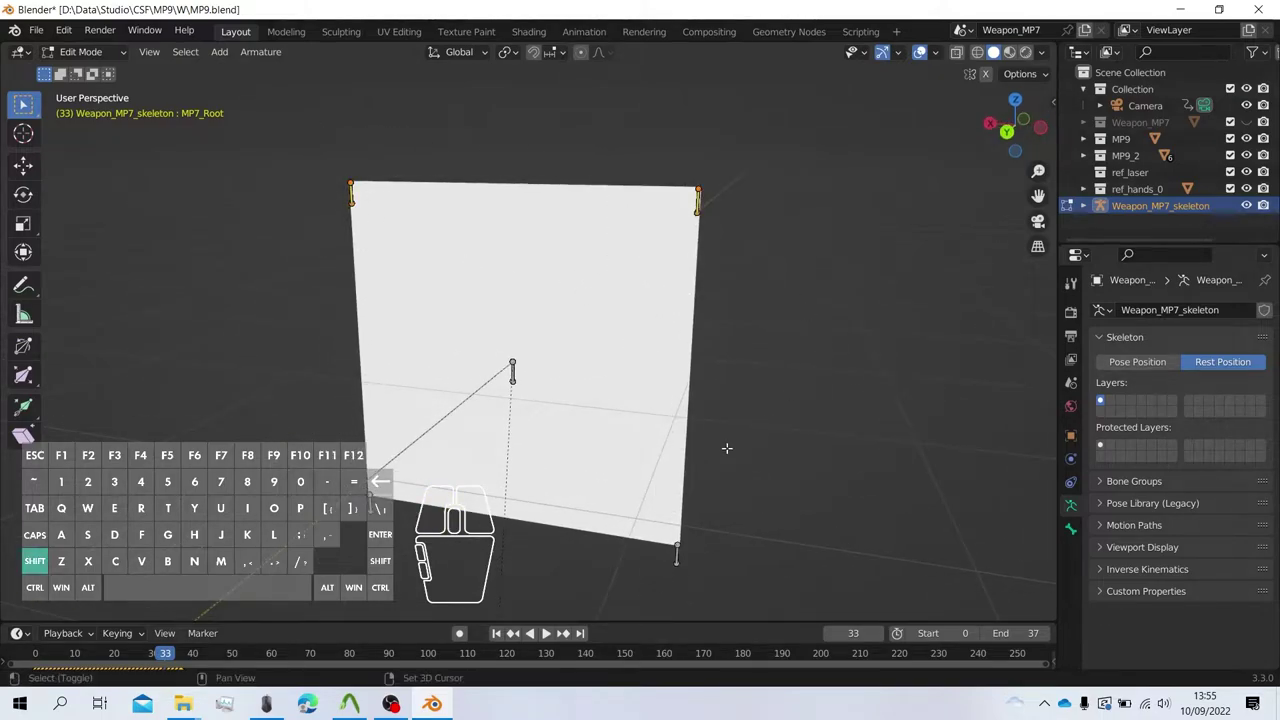
{"action": "left_click_drag", "start_coordinate": [728, 494], "coordinate": [617, 594], "text": "shift"}
{"action": "left_click_drag", "start_coordinate": [428, 548], "coordinate": [311, 434], "text": "shift"}
{"action": "middle_click_drag", "start_coordinate": [512, 373], "coordinate": [515, 400]}
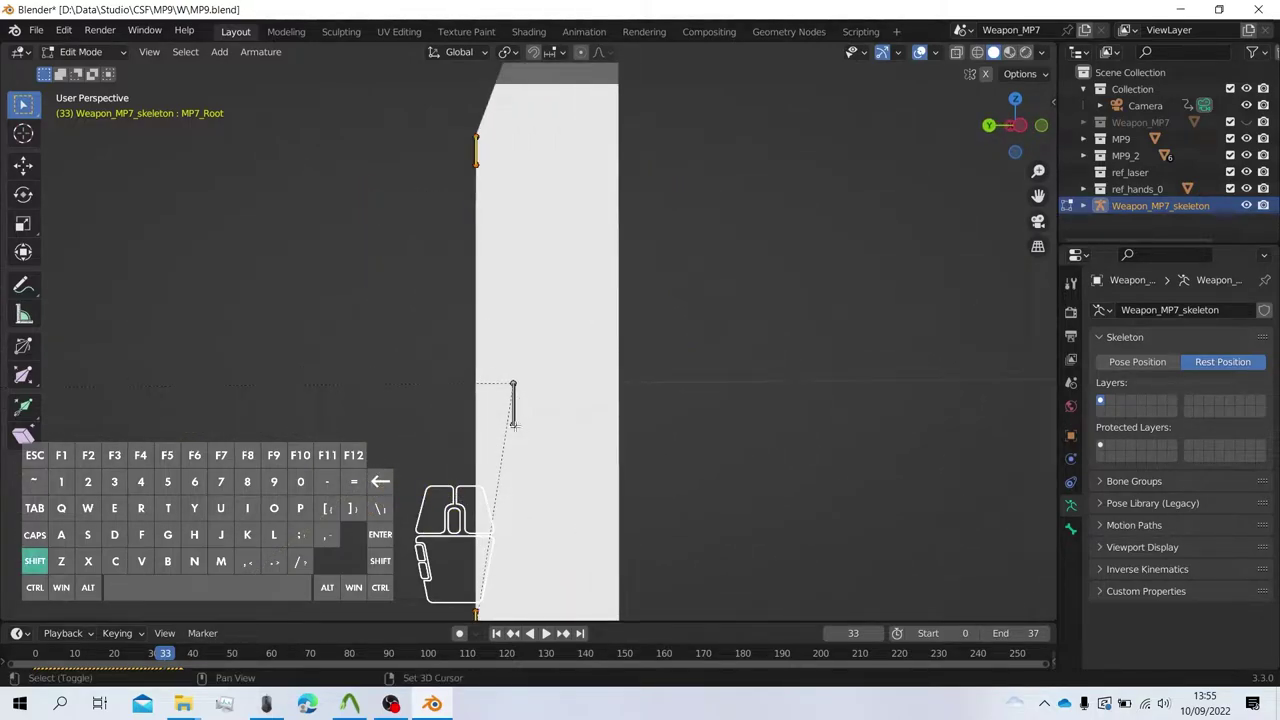
{"action": "left_click", "coordinate": [513, 421], "text": "shift"}
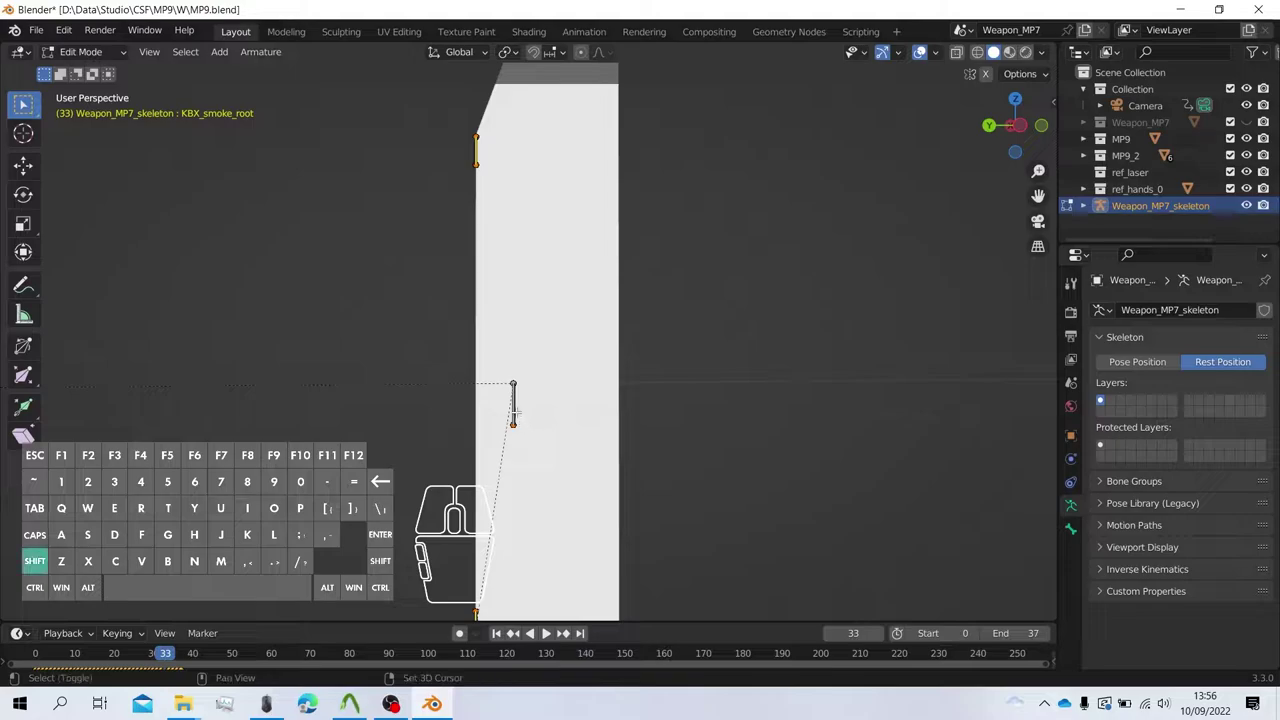
{"action": "middle_click_drag", "start_coordinate": [514, 406], "coordinate": [583, 415]}
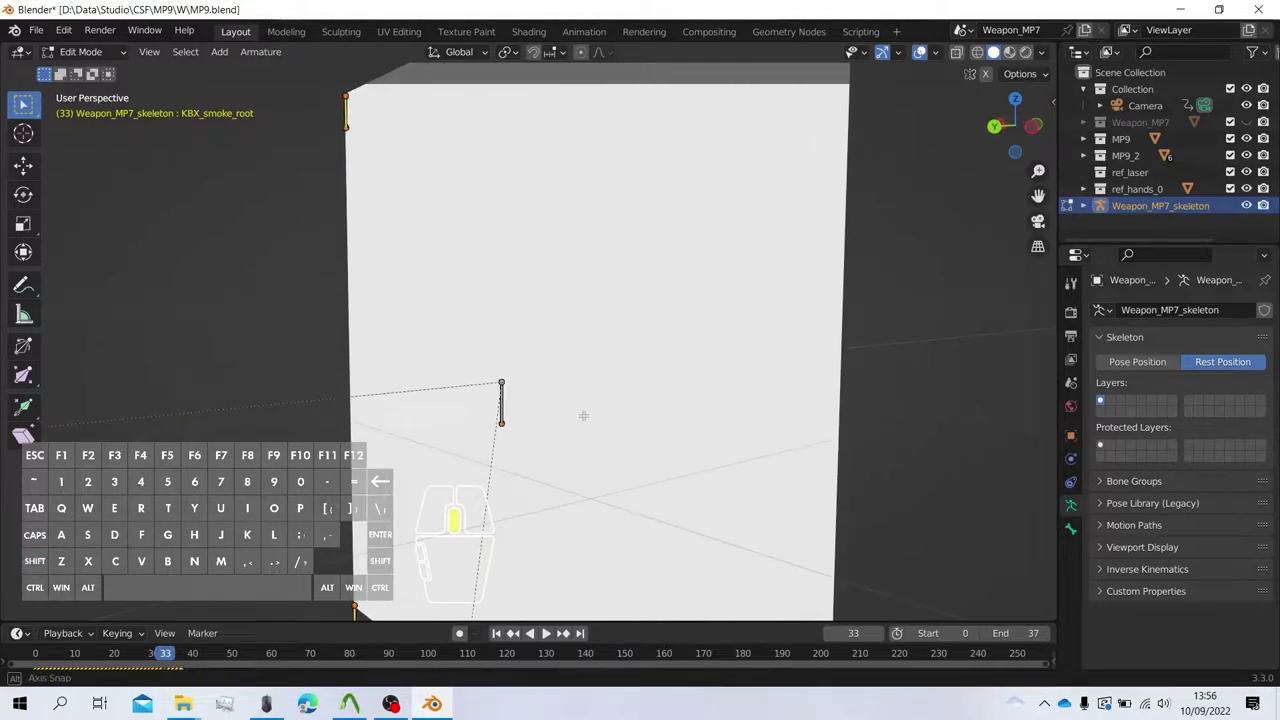
{"action": "left_click", "coordinate": [502, 400], "text": "shift"}
{"action": "scroll", "coordinate": [502, 400], "scroll_direction": "down", "scroll_amount": 3}
{"action": "right_click", "coordinate": [503, 401]}
{"action": "mouse_move", "coordinate": [505, 401]}
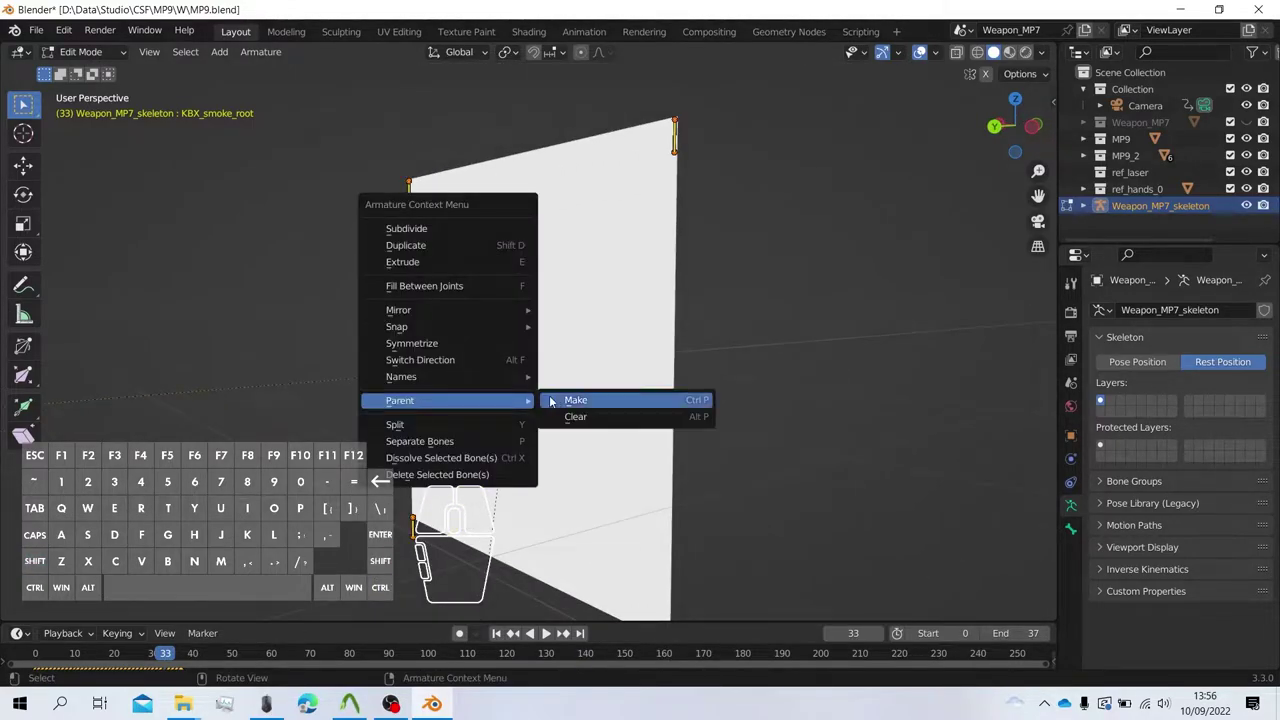
{"action": "left_click", "coordinate": [566, 400]}
{"action": "left_click", "coordinate": [570, 397]}
{"action": "middle_click_drag", "start_coordinate": [570, 400], "coordinate": [721, 405]}
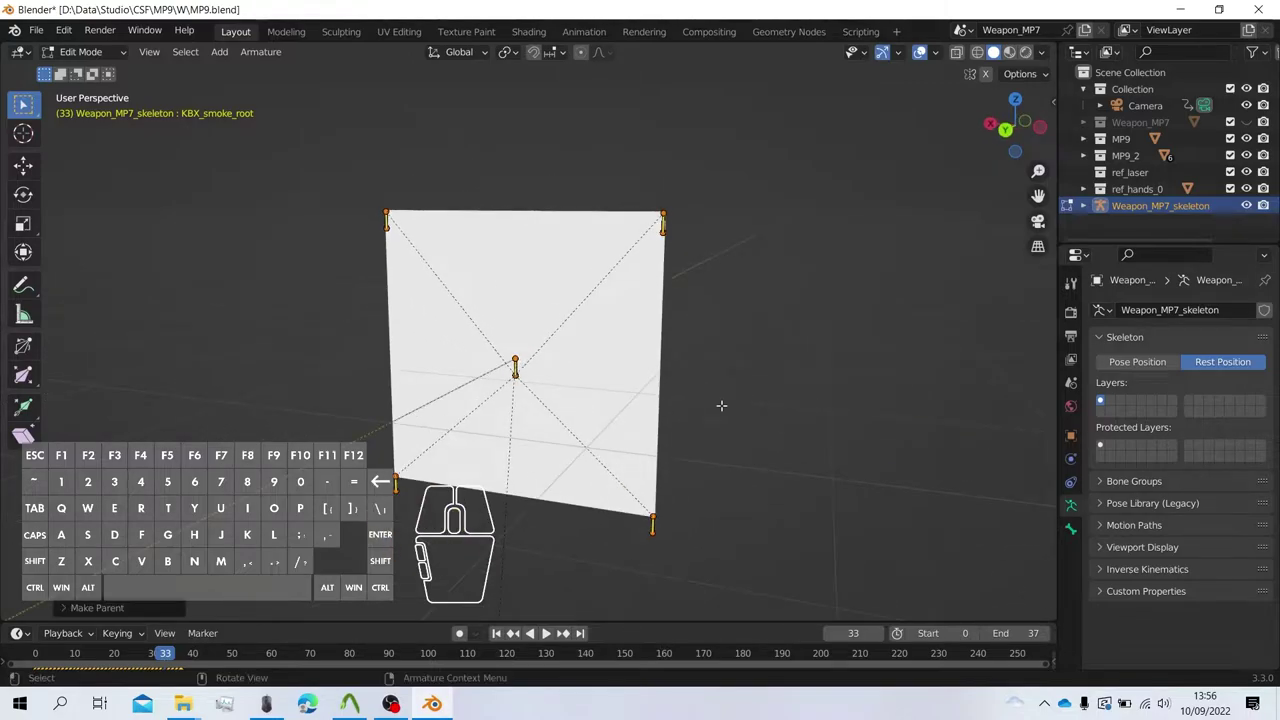
{"action": "left_click", "coordinate": [711, 387]}
{"action": "scroll", "coordinate": [569, 395], "scroll_direction": "up", "scroll_amount": 5}
{"action": "scroll", "coordinate": [540, 392], "scroll_direction": "down", "scroll_amount": 5}
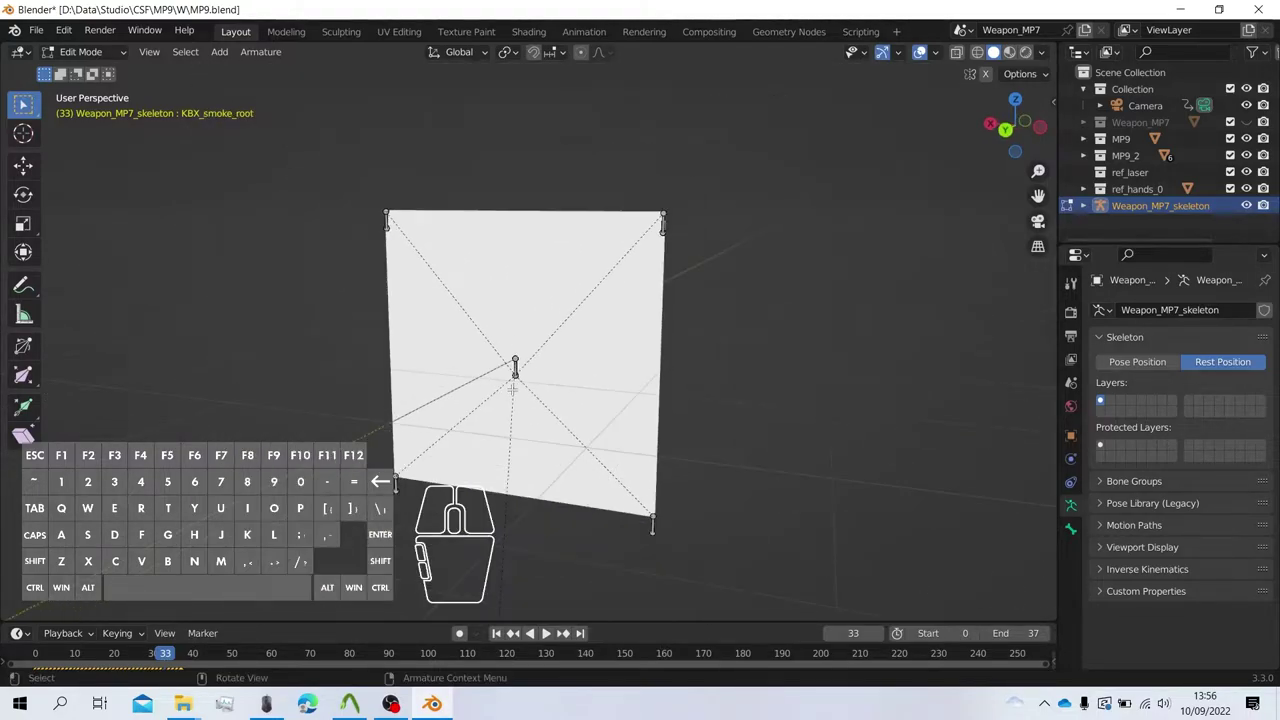
Put the armature in Pose Mode with Pose Position enabled to test the corner bones.
{"action": "left_click", "coordinate": [62, 51]}
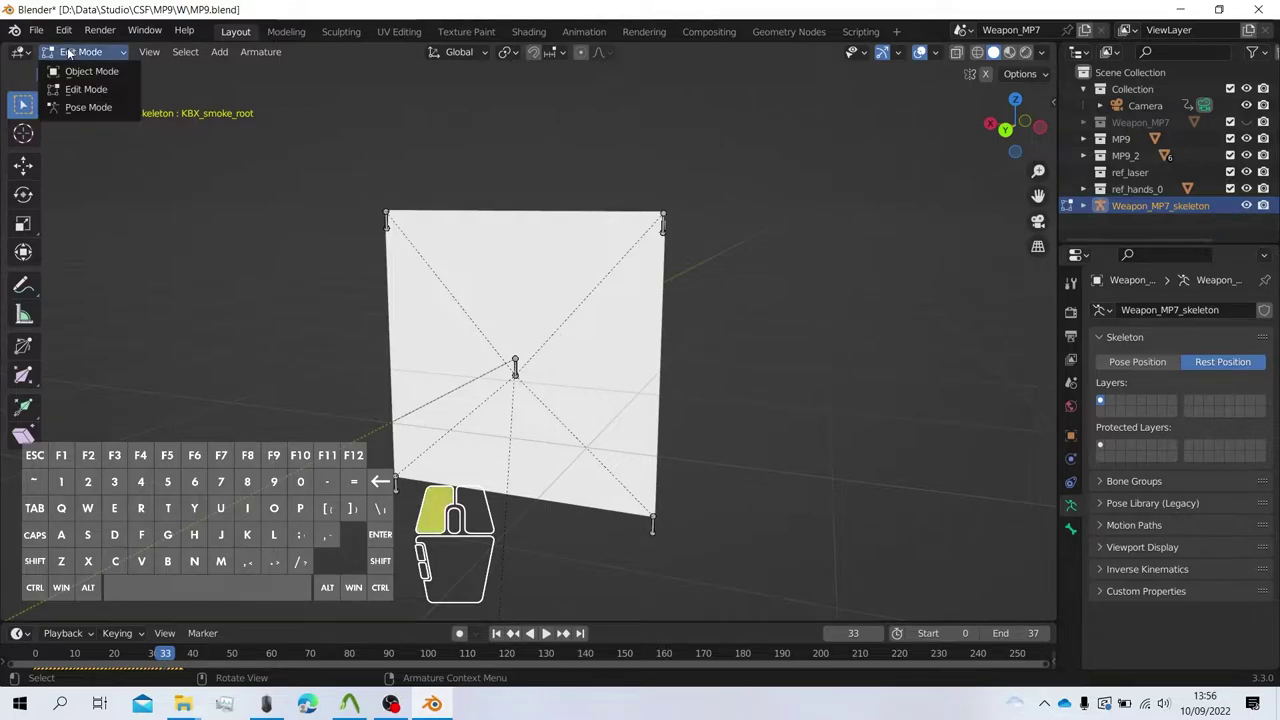
{"action": "left_click", "coordinate": [80, 108]}
{"action": "scroll", "coordinate": [512, 321], "scroll_direction": "down", "scroll_amount": 3}
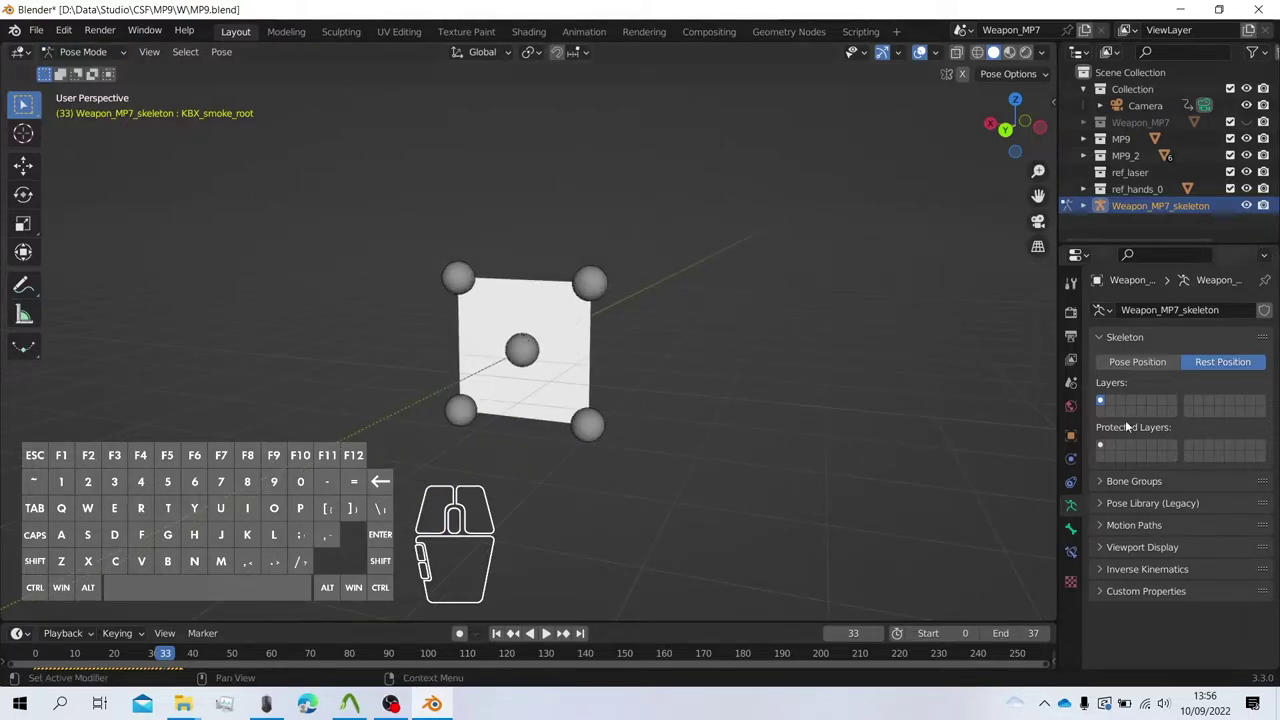
{"action": "left_click", "coordinate": [1137, 361]}
Test-move the KBX_smoke_root bone to check that its corner bones follow, and undo the move.
{"action": "scroll", "coordinate": [463, 278], "scroll_direction": "down", "scroll_amount": 5}
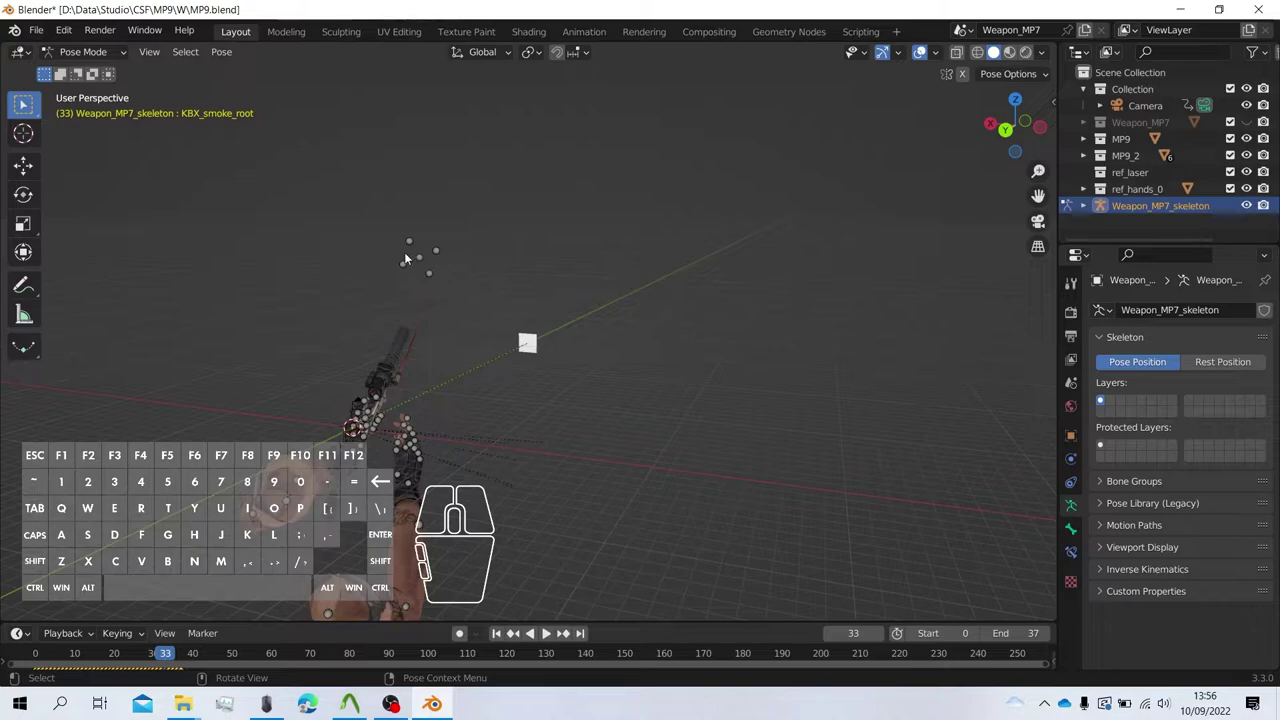
{"action": "scroll", "coordinate": [408, 256], "scroll_direction": "up", "scroll_amount": 4}
{"action": "scroll", "coordinate": [411, 256], "scroll_direction": "down", "scroll_amount": 2}
{"action": "middle_click_drag", "start_coordinate": [345, 225], "coordinate": [383, 254], "text": "shift"}
{"action": "left_click", "coordinate": [390, 232]}
{"action": "key", "text": "g"}
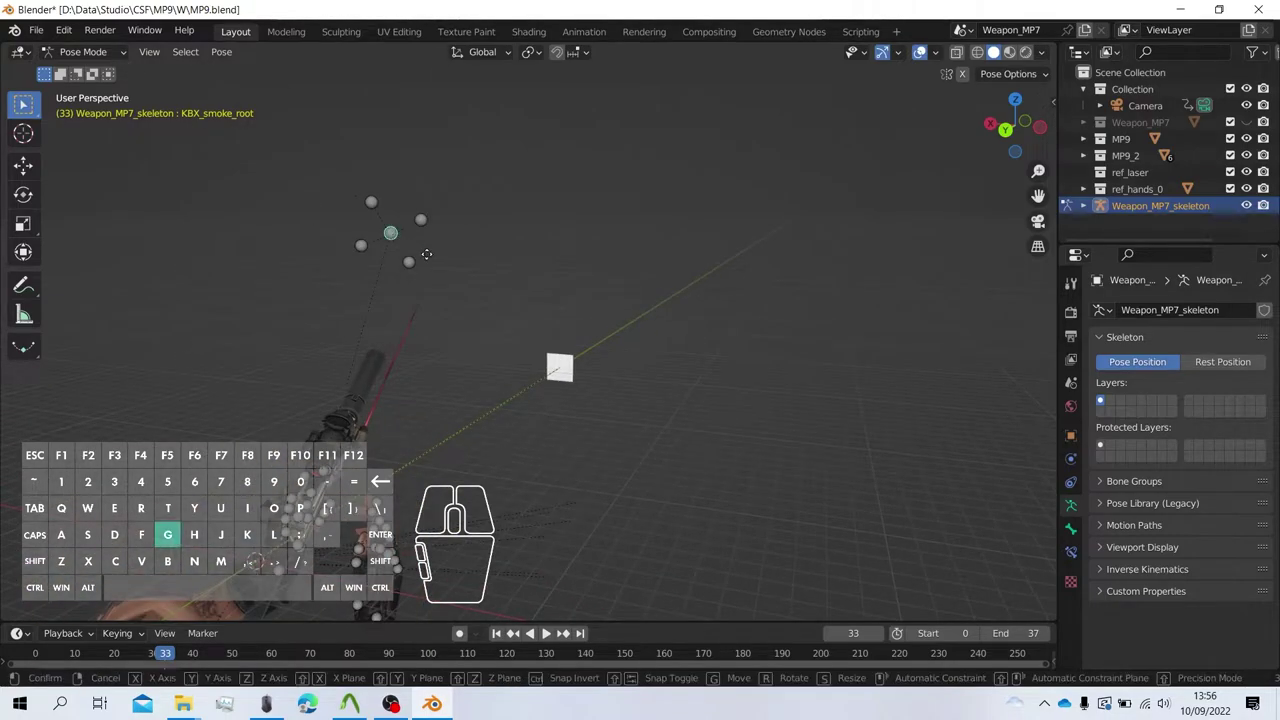
{"action": "left_click", "coordinate": [464, 254]}
{"action": "key", "text": "ctrl+z"}
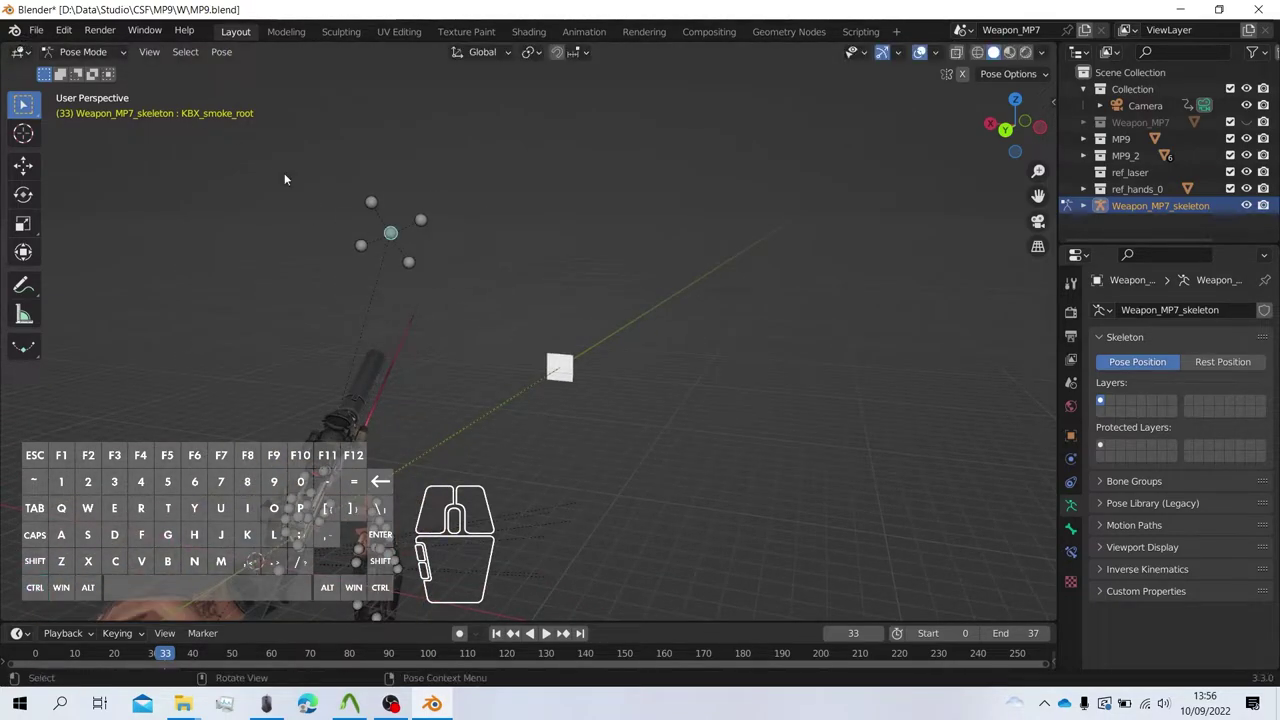
Restore the skeleton's Rest Position and go back to editing the armature.
{"action": "left_click", "coordinate": [74, 52]}
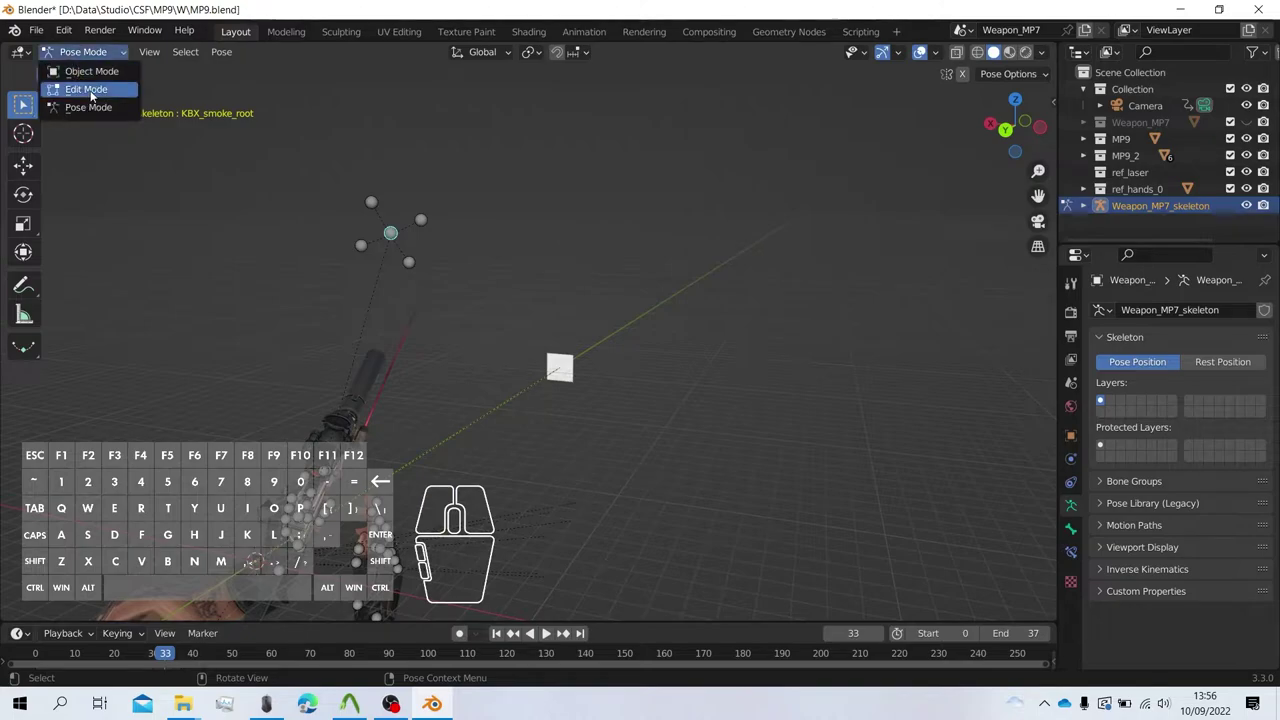
{"action": "left_click", "coordinate": [1221, 362]}
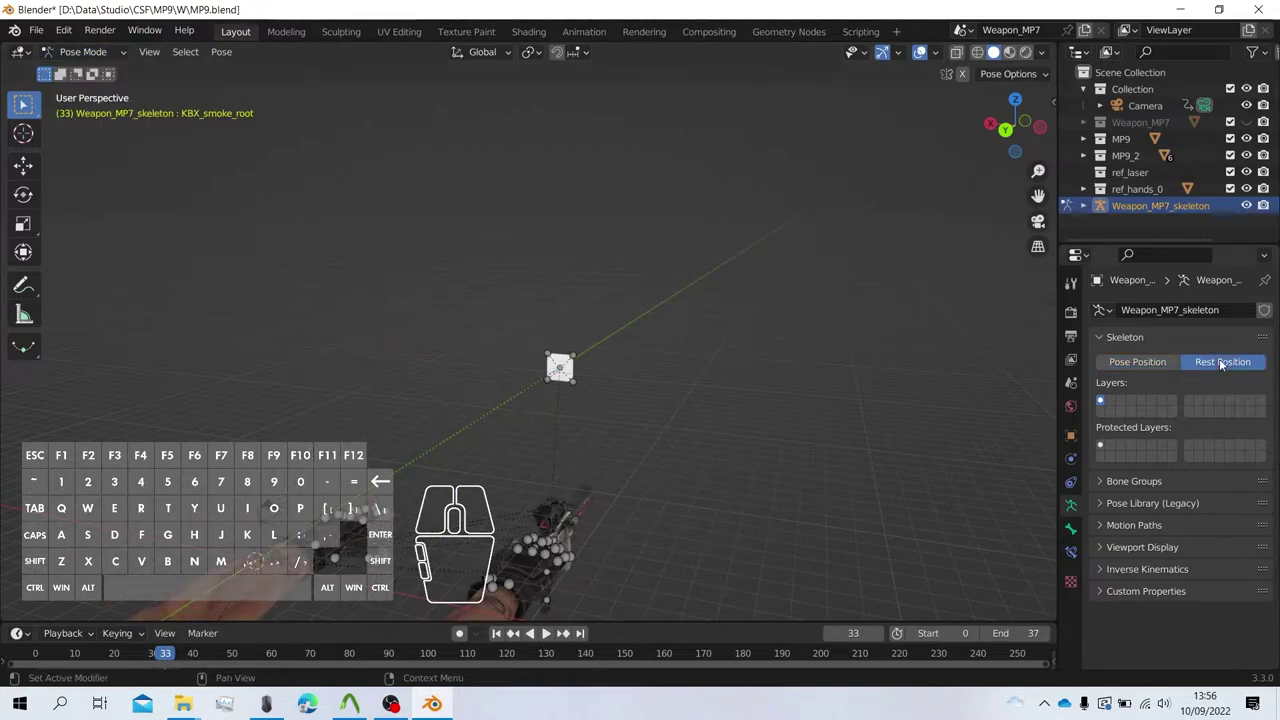
{"action": "left_click", "coordinate": [62, 52]}
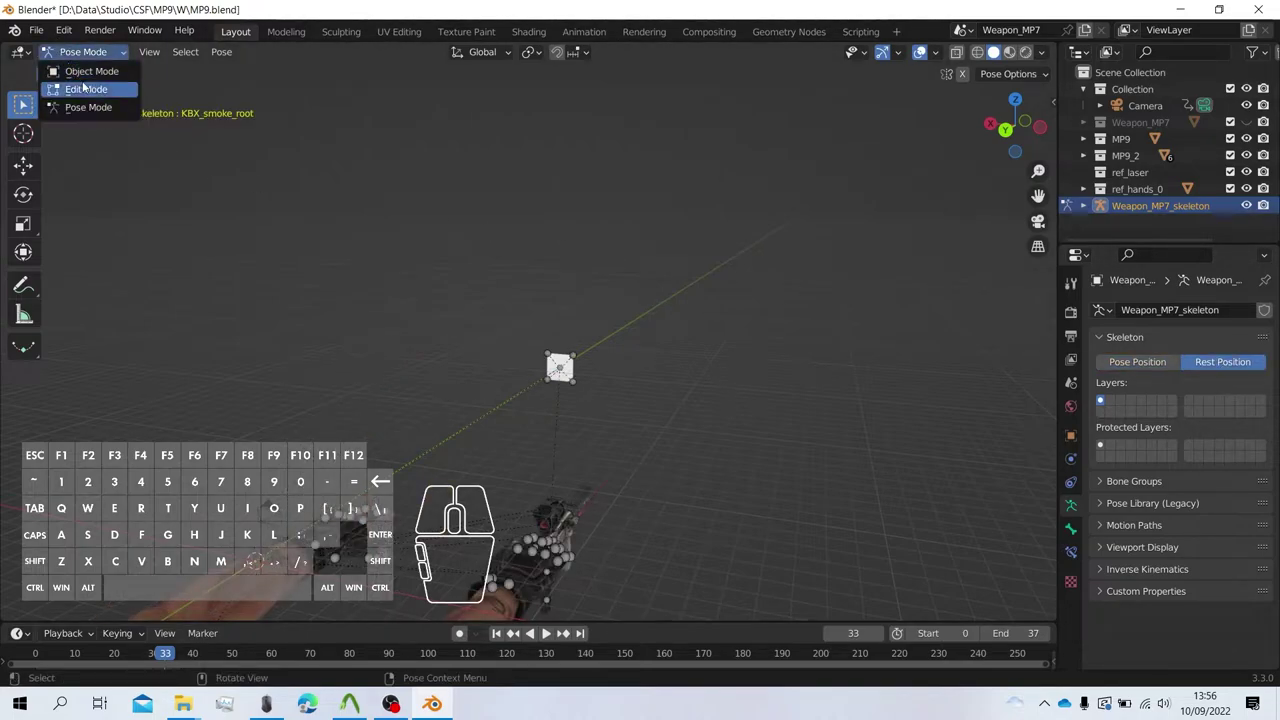
{"action": "left_click", "coordinate": [88, 86]}
Select the smoke plane in Object Mode and add a new material to it.
{"action": "scroll", "coordinate": [689, 437], "scroll_direction": "up", "scroll_amount": 5}
{"action": "middle_click_drag", "start_coordinate": [680, 423], "coordinate": [611, 370], "text": "shift"}
{"action": "scroll", "coordinate": [443, 274], "scroll_direction": "up", "scroll_amount": 2}
{"action": "key", "text": "Tab"}
{"action": "left_click", "coordinate": [533, 325]}
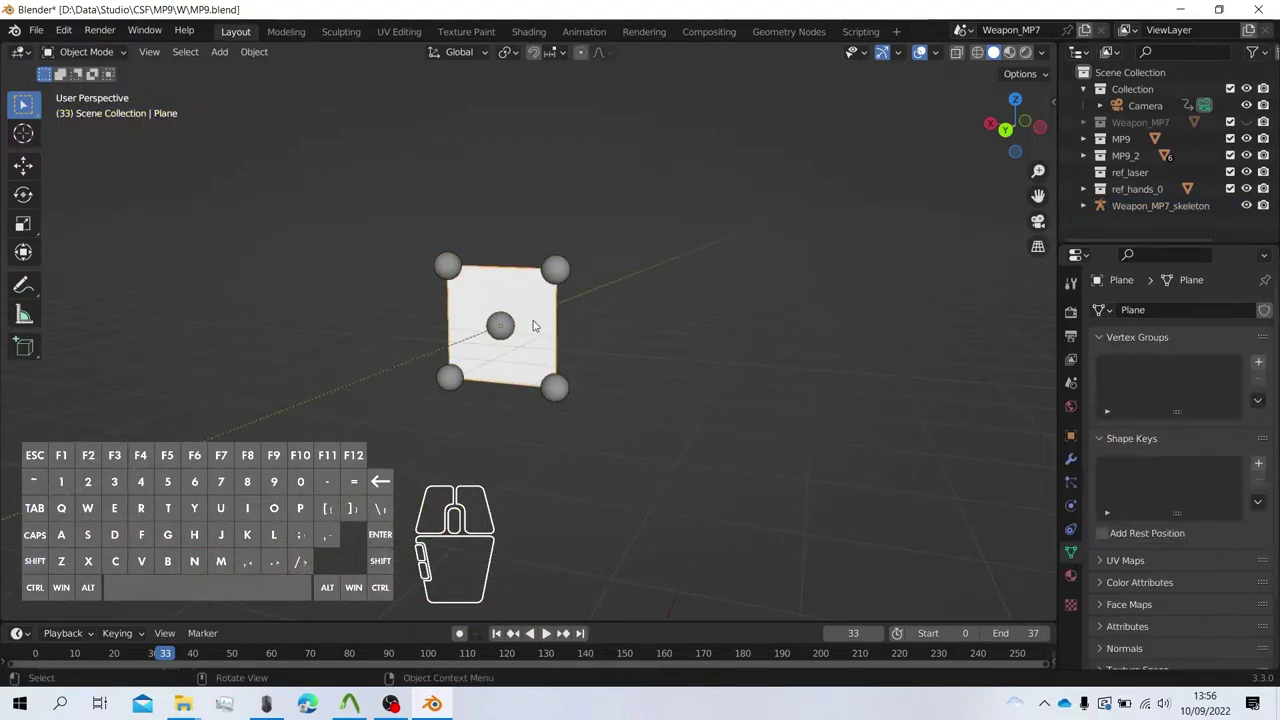
{"action": "left_click", "coordinate": [1071, 576]}
{"action": "left_click", "coordinate": [1187, 381]}
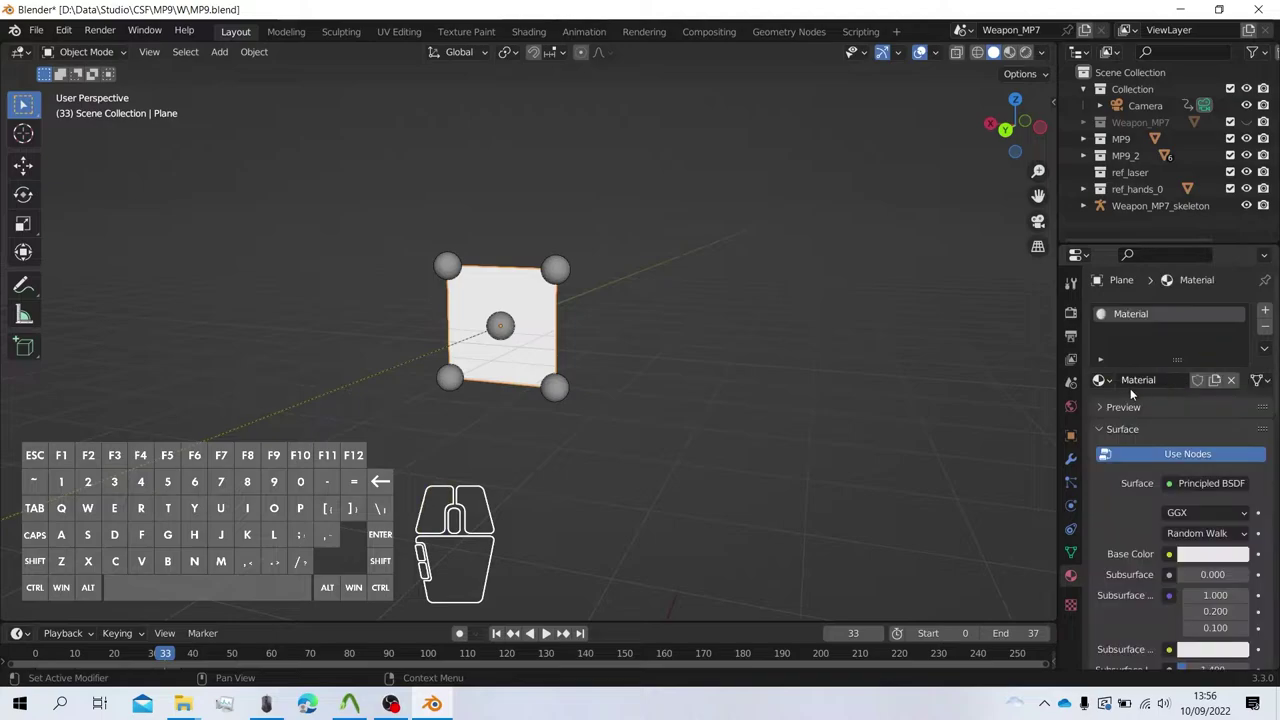
Rename the smoke plane's material to ref_smoke.bmp.
{"action": "left_click", "coordinate": [1150, 380]}
{"action": "type", "text": "ref_s"}
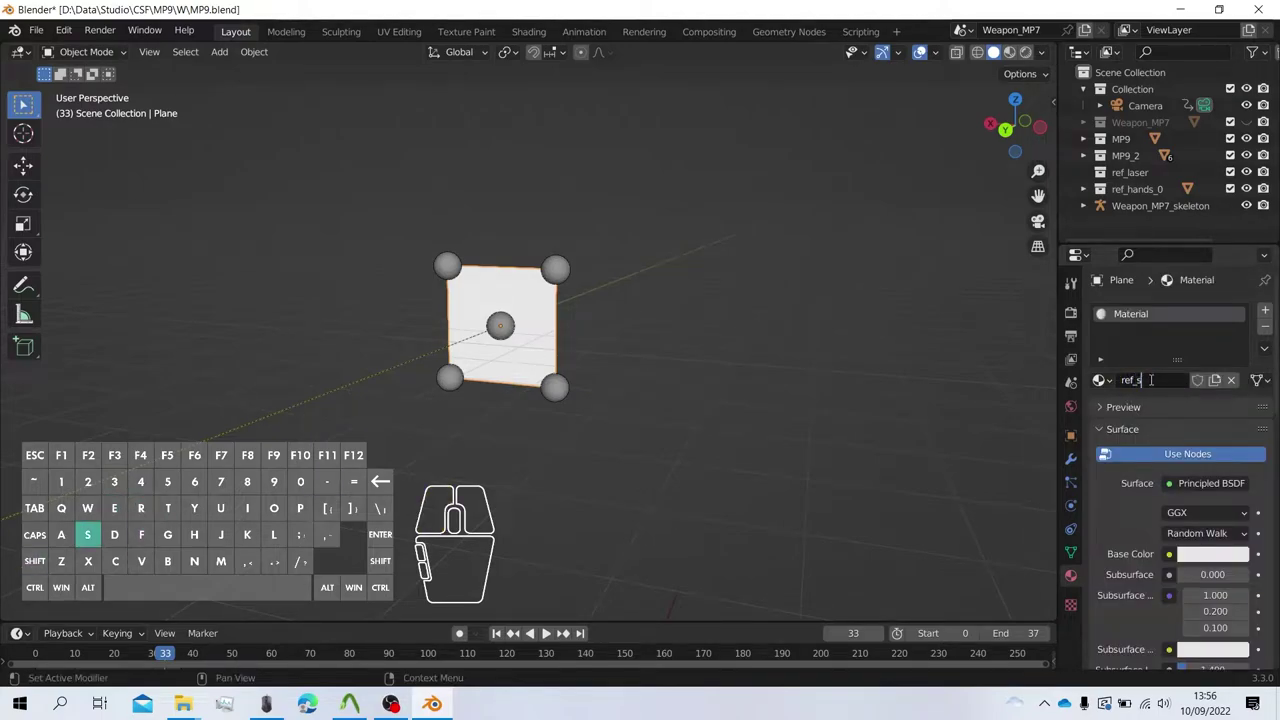
{"action": "type", "text": "moke.bmp"}
{"action": "key", "text": "Return"}
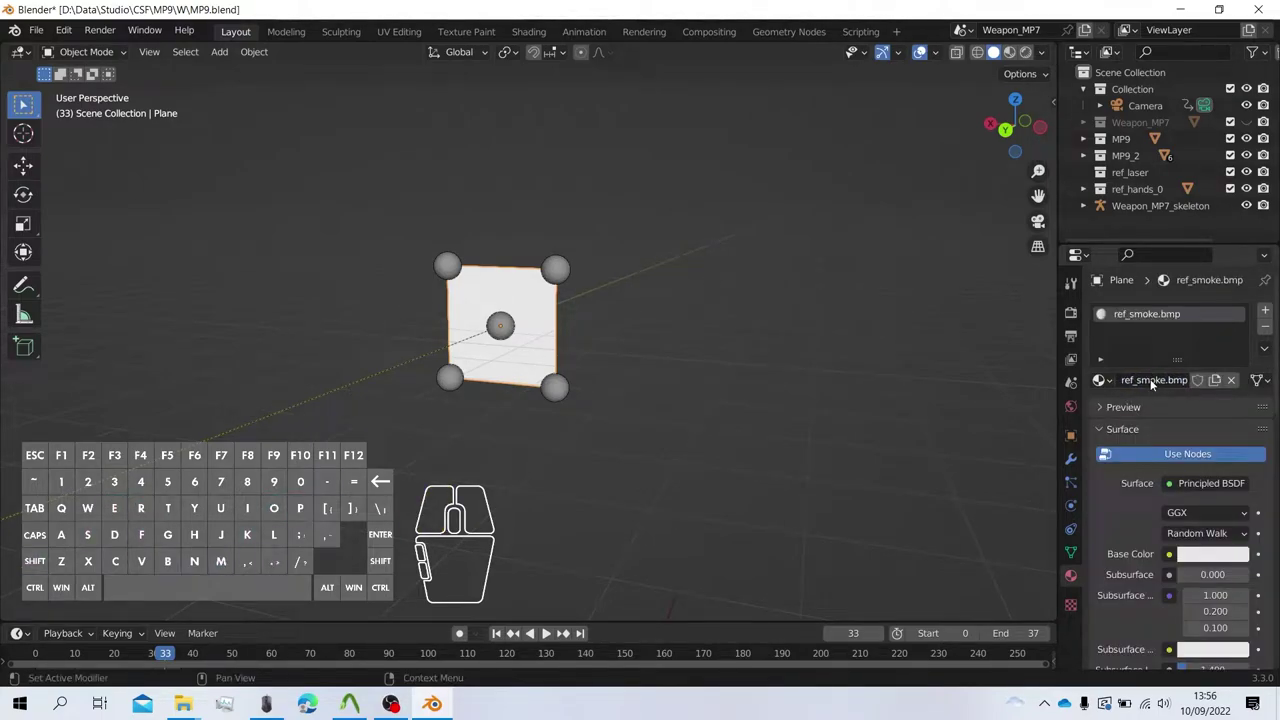
Set the material's Base Color to an image texture and load smoke.bmp from the W folder.
{"action": "left_click", "coordinate": [1170, 554]}
{"action": "left_click", "coordinate": [825, 506]}
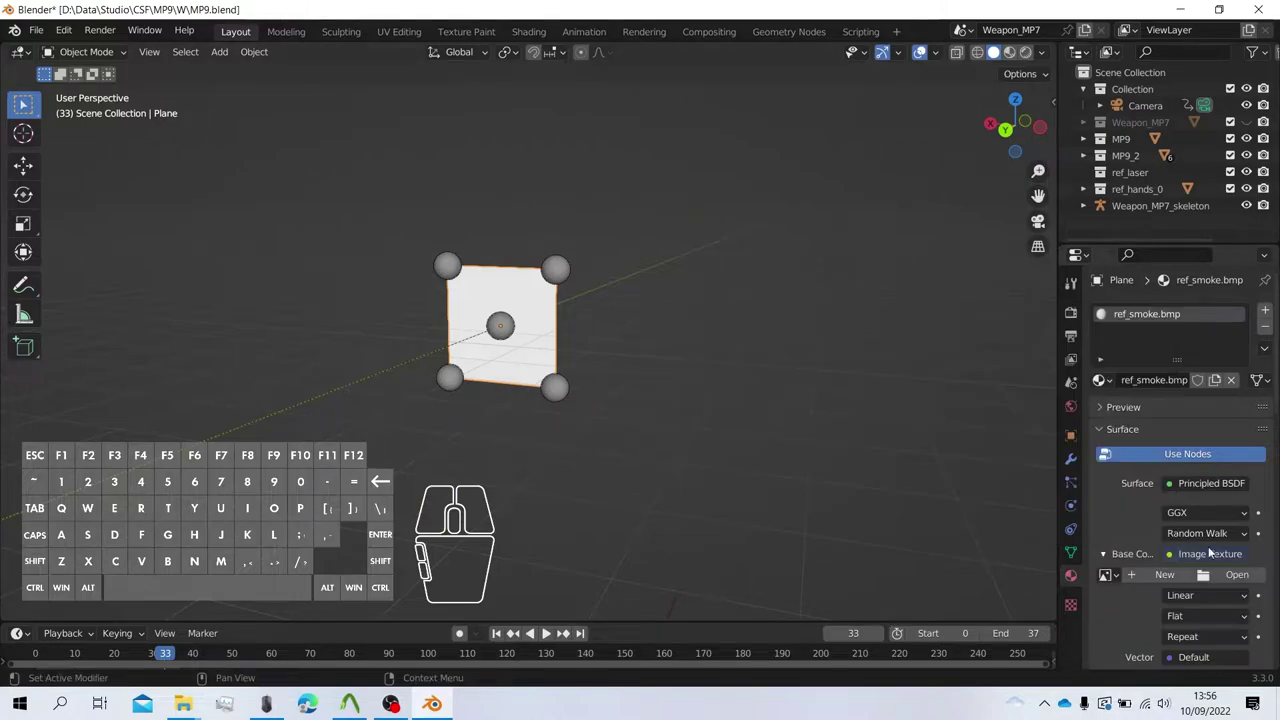
{"action": "left_click", "coordinate": [1237, 575]}
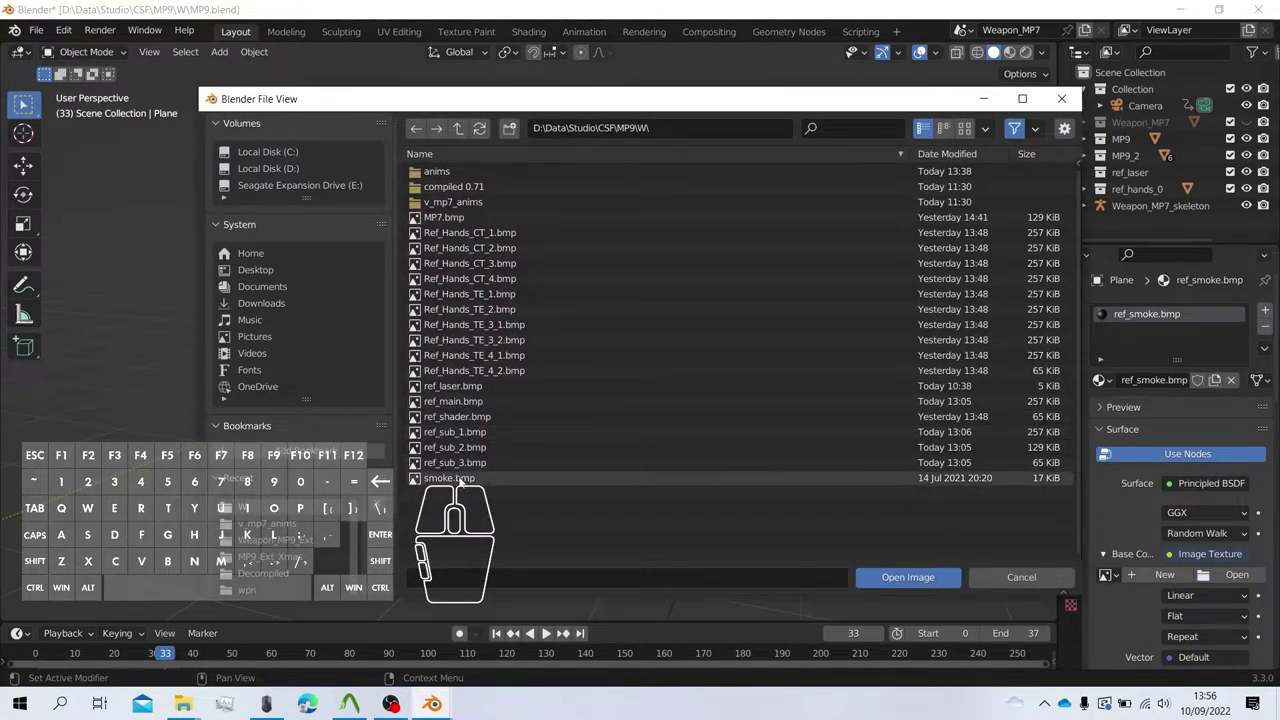
{"action": "double_click", "coordinate": [520, 478]}
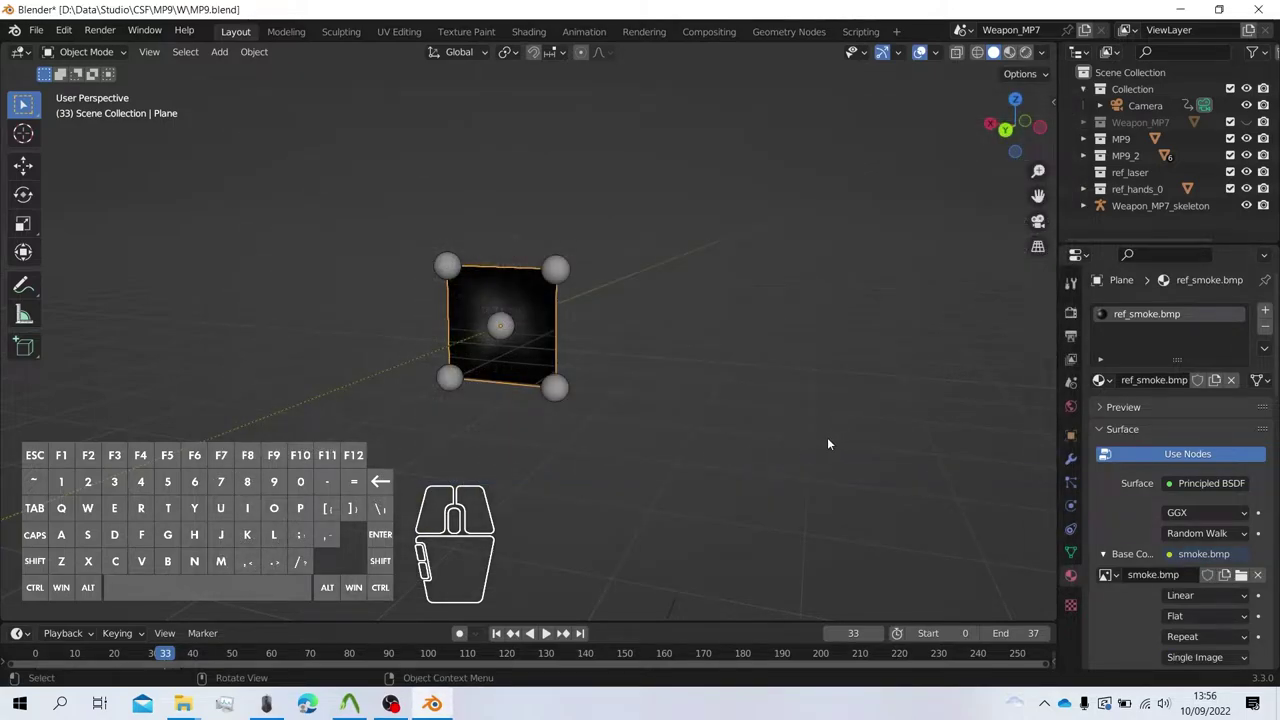
Copy the texture's image name and rename the plane's material to smoke.bmp with it.
{"action": "double_click", "coordinate": [1153, 574]}
{"action": "key", "text": "ctrl+c"}
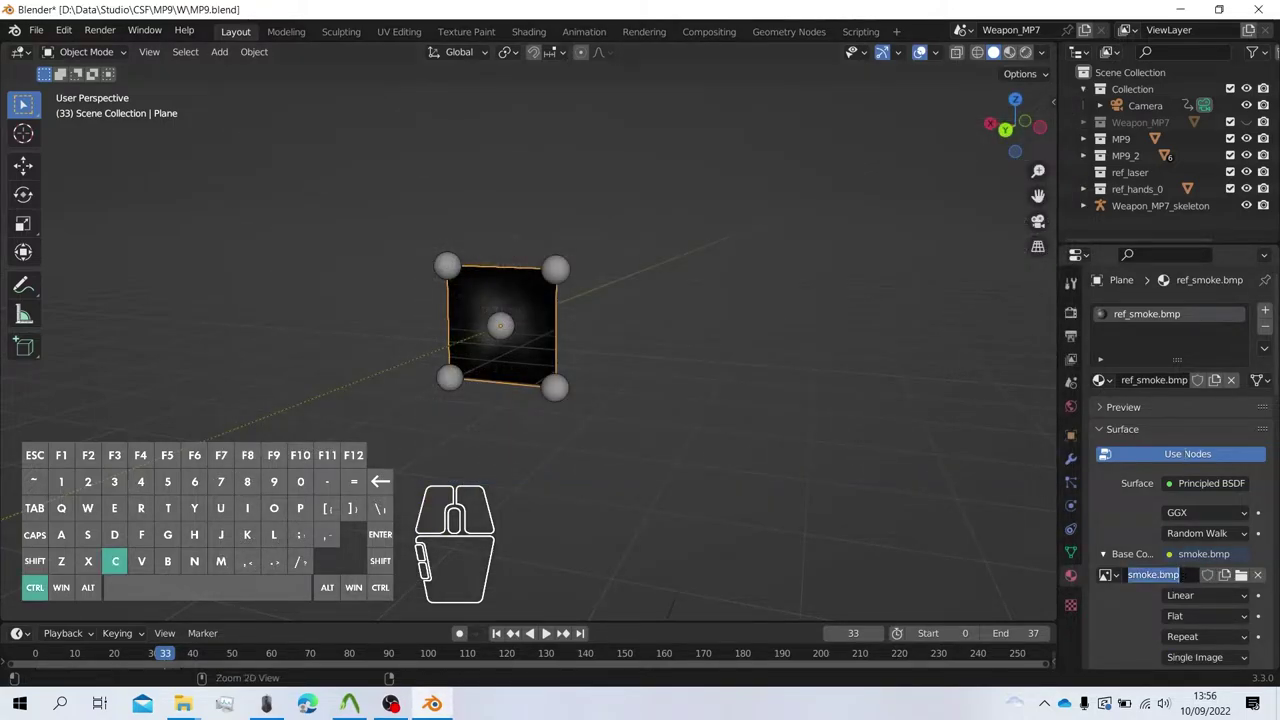
{"action": "left_click", "coordinate": [1160, 381]}
{"action": "key", "text": "ctrl+v"}
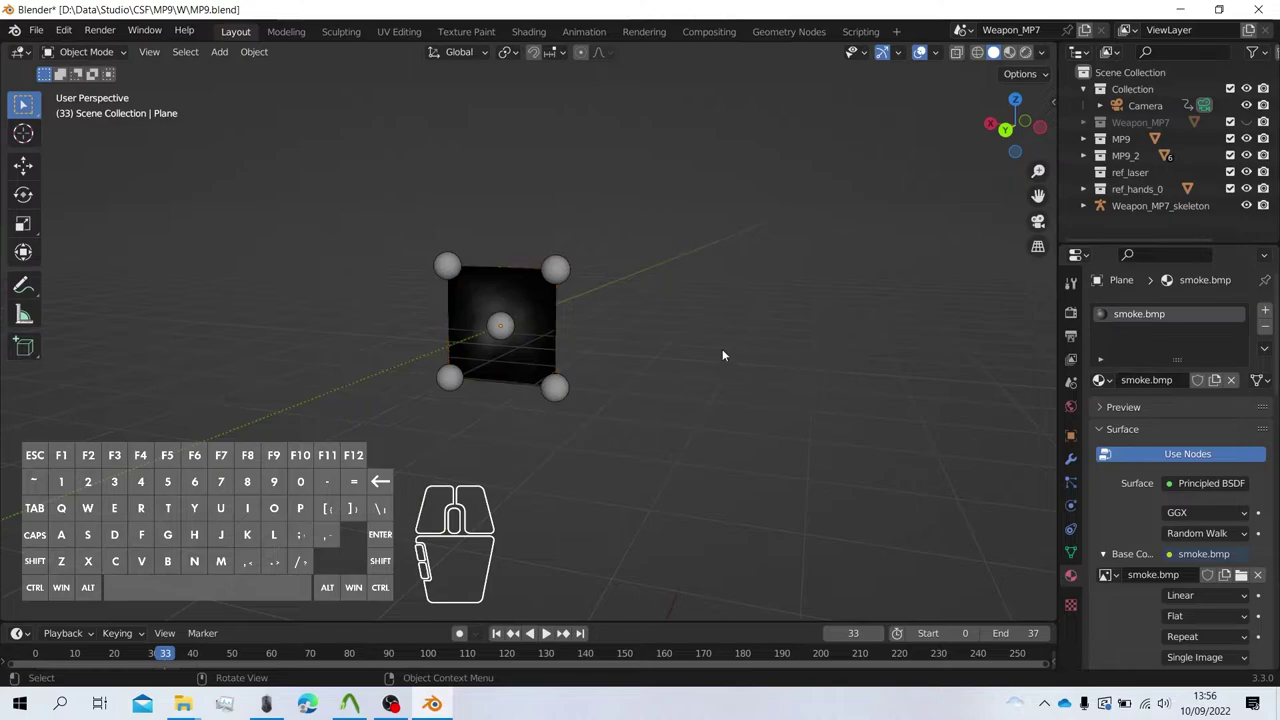
Select the smoke plane together with Weapon_MP7_skeleton and parent the plane to the skeleton.
{"action": "scroll", "coordinate": [606, 345], "scroll_direction": "down", "scroll_amount": 5}
{"action": "scroll", "coordinate": [606, 345], "scroll_direction": "up", "scroll_amount": 5}
{"action": "scroll", "coordinate": [620, 340], "scroll_direction": "down", "scroll_amount": 6}
{"action": "middle_click_drag", "start_coordinate": [620, 340], "coordinate": [789, 329]}
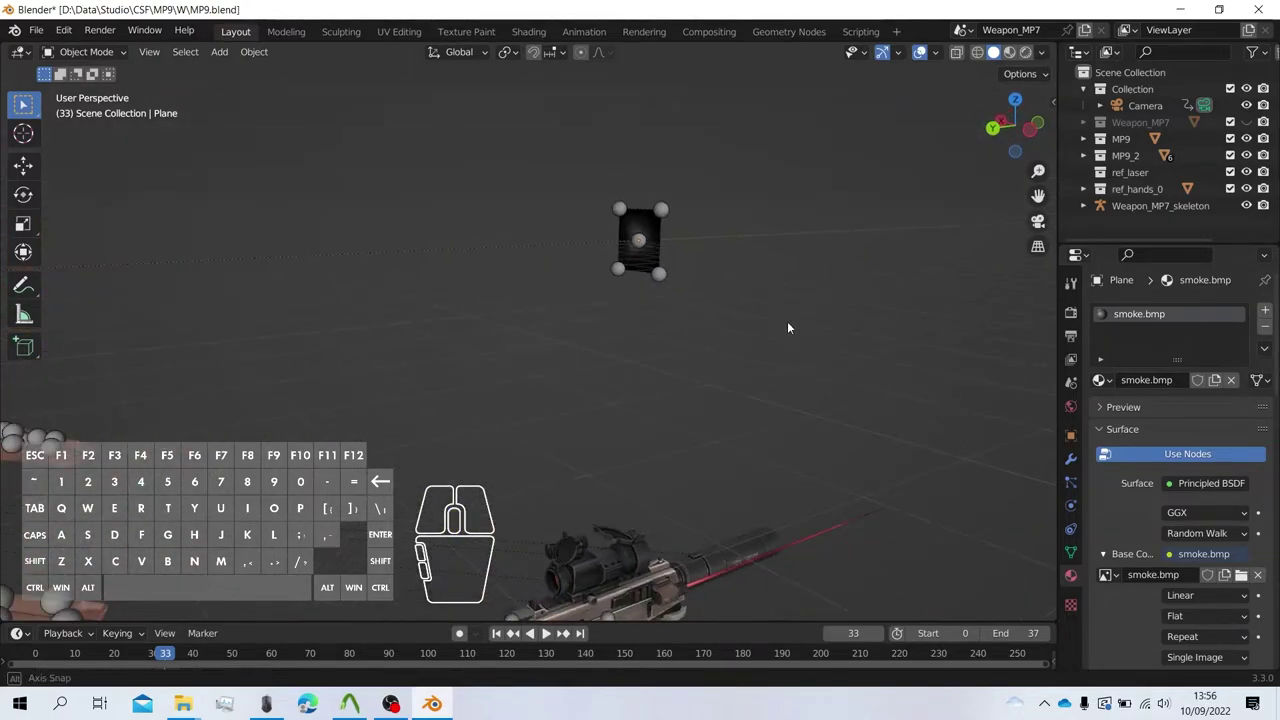
{"action": "left_click", "coordinate": [654, 229]}
{"action": "left_click", "coordinate": [684, 251], "text": "shift"}
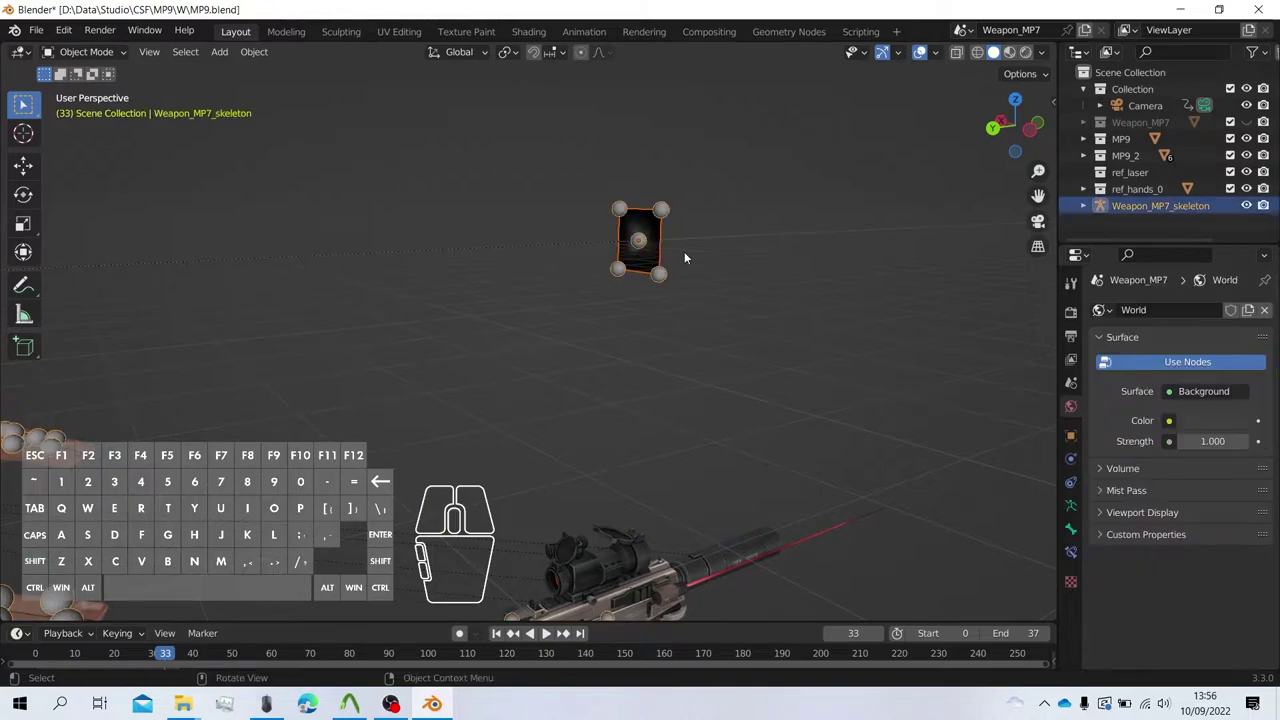
{"action": "key", "text": "ctrl+p"}
{"action": "left_click", "coordinate": [684, 251]}
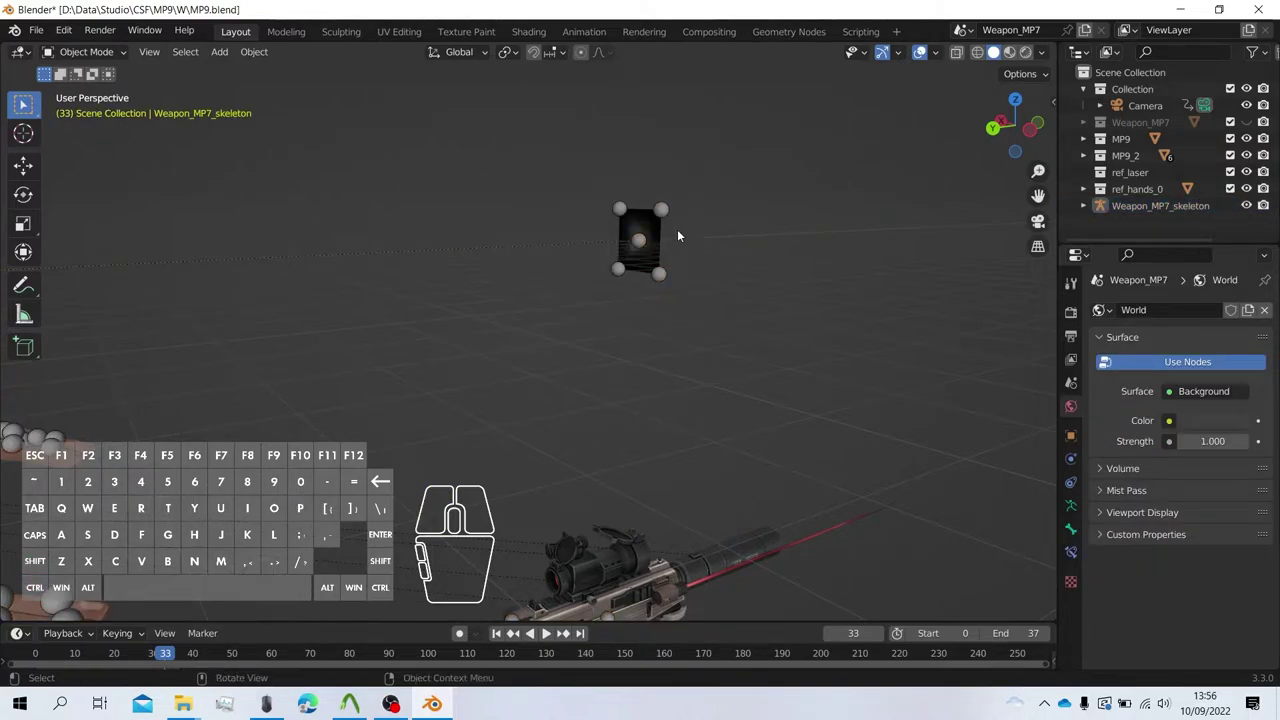
Select all the weapon meshes and parent them to Weapon_MP7_skeleton.
{"action": "scroll", "coordinate": [677, 229], "scroll_direction": "down", "scroll_amount": 4}
{"action": "left_click", "coordinate": [565, 475]}
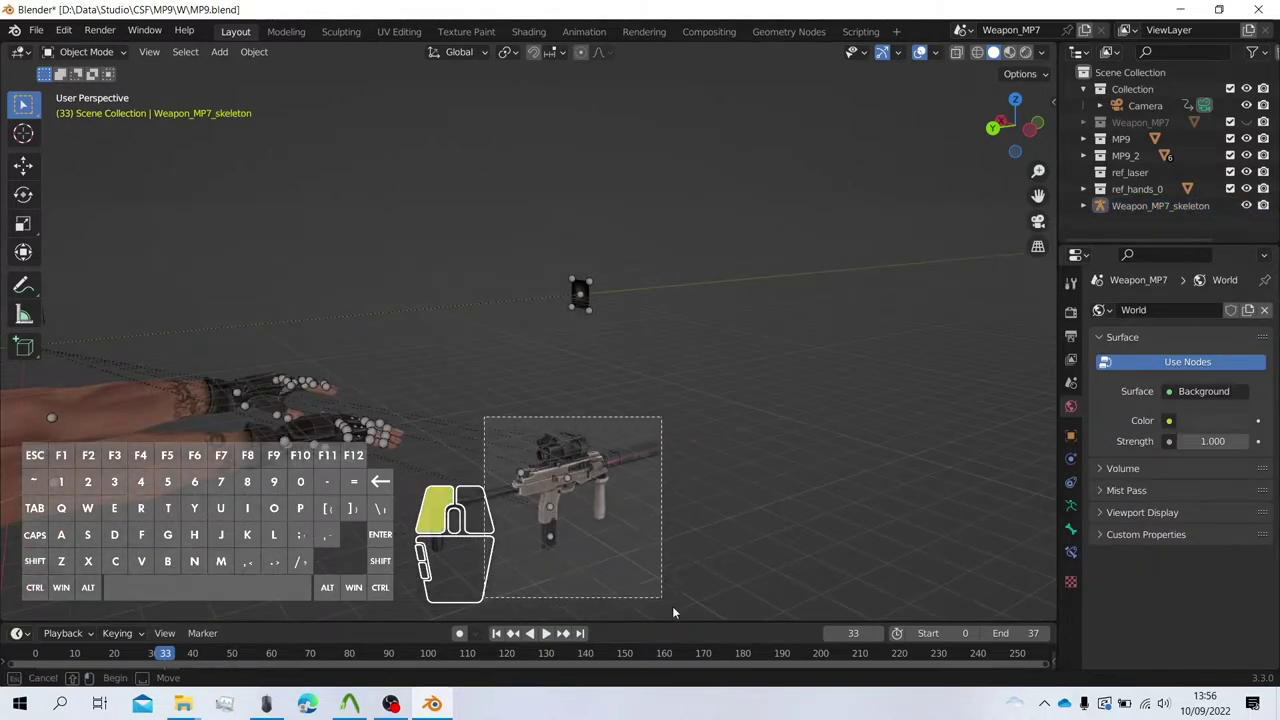
{"action": "left_click", "coordinate": [578, 294], "text": "shift"}
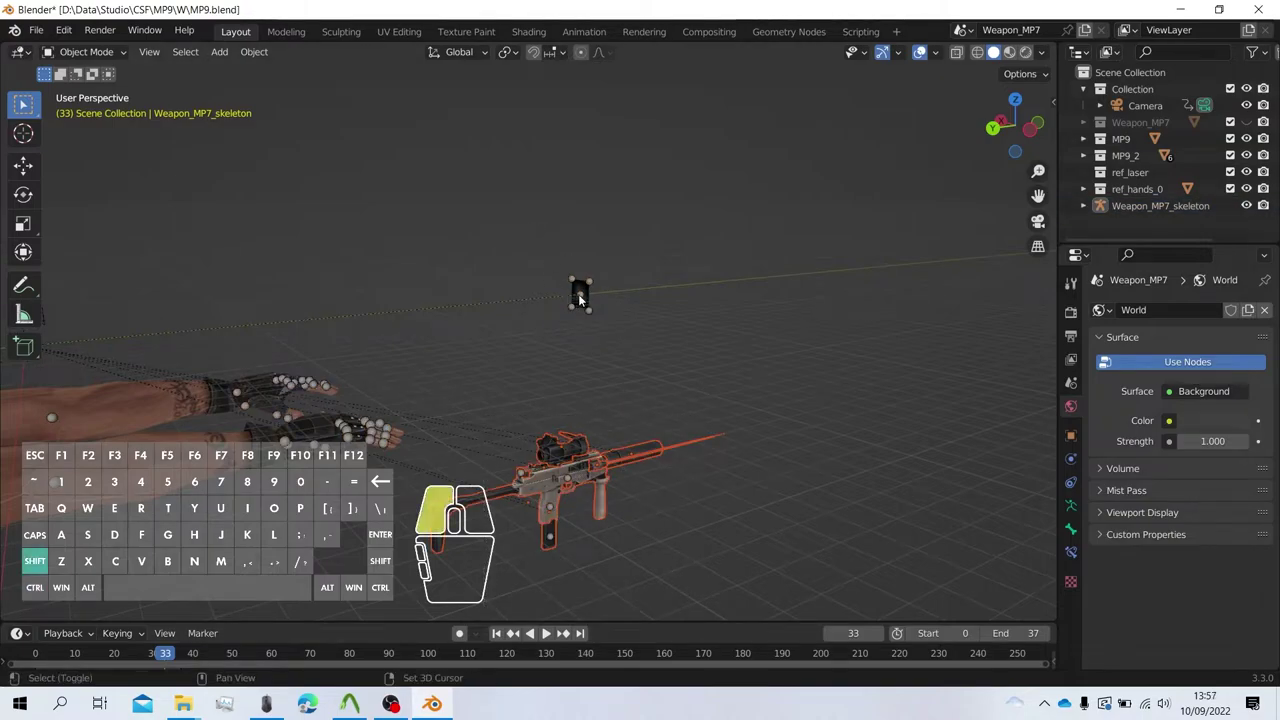
{"action": "key", "text": "ctrl+p"}
{"action": "left_click", "coordinate": [648, 320]}
{"action": "scroll", "coordinate": [623, 296], "scroll_direction": "up", "scroll_amount": 4}
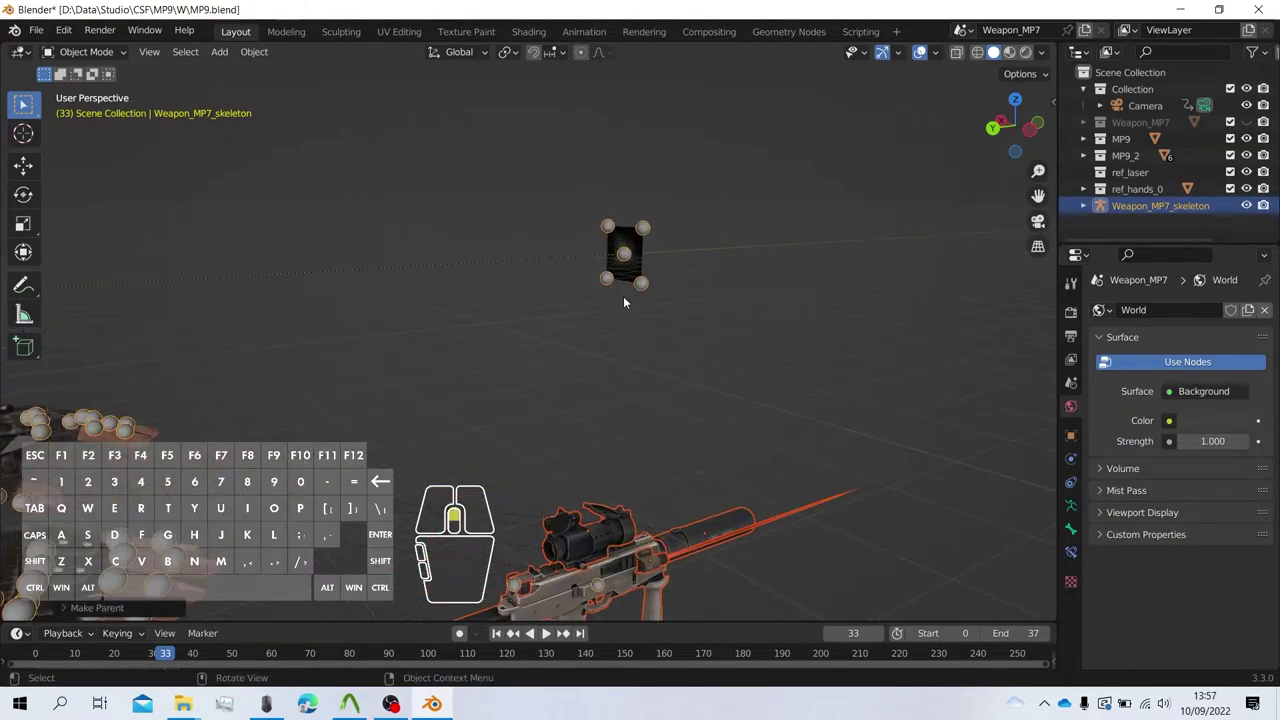
{"action": "left_click", "coordinate": [710, 277]}
Check the skeleton's Pose Position in Pose Mode, and restore its Rest Position.
{"action": "middle_click_drag", "start_coordinate": [710, 277], "coordinate": [662, 310], "text": "shift"}
{"action": "middle_click_drag", "start_coordinate": [614, 404], "coordinate": [564, 108], "text": "shift"}
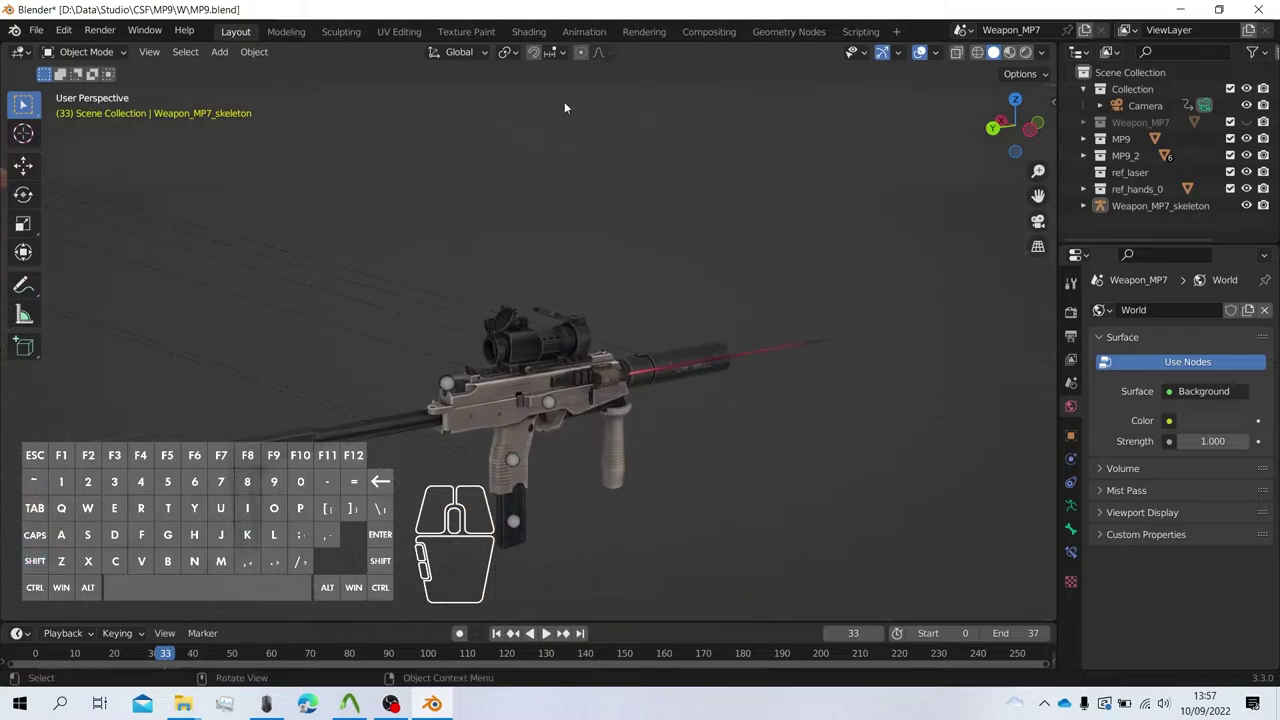
{"action": "left_click", "coordinate": [553, 416]}
{"action": "left_click", "coordinate": [85, 51]}
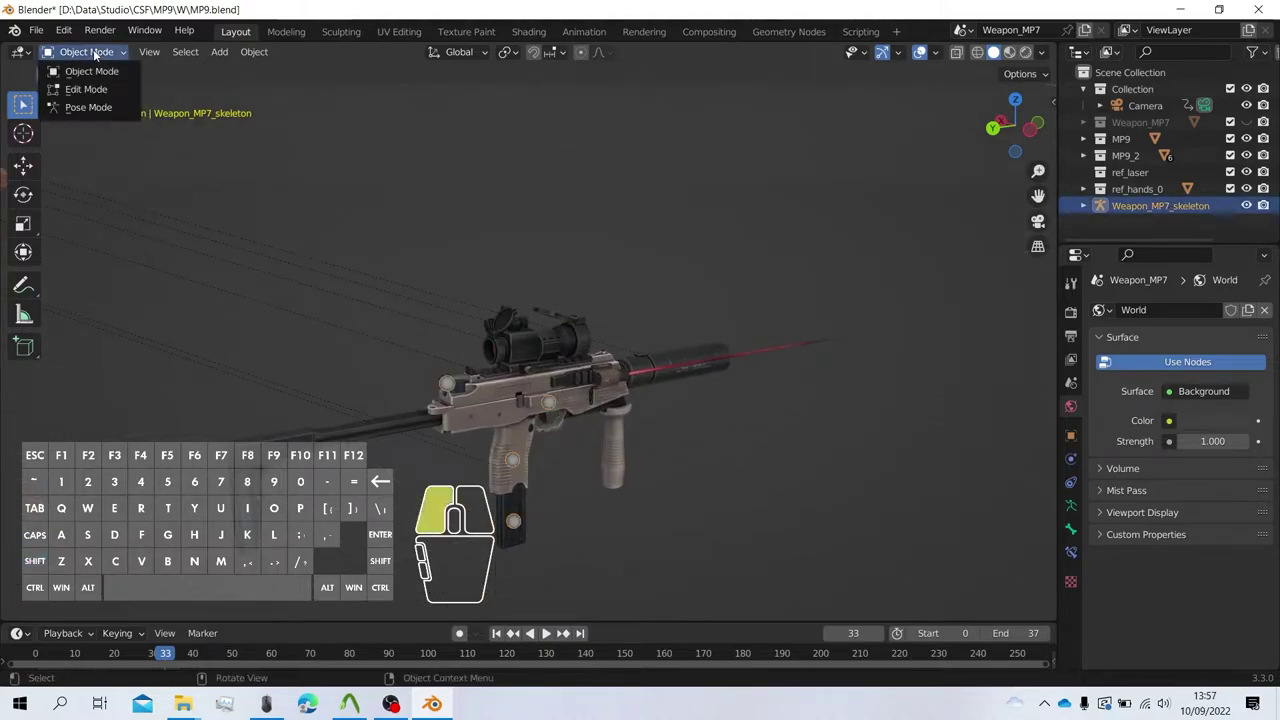
{"action": "left_click", "coordinate": [114, 102]}
{"action": "scroll", "coordinate": [422, 260], "scroll_direction": "down", "scroll_amount": 3}
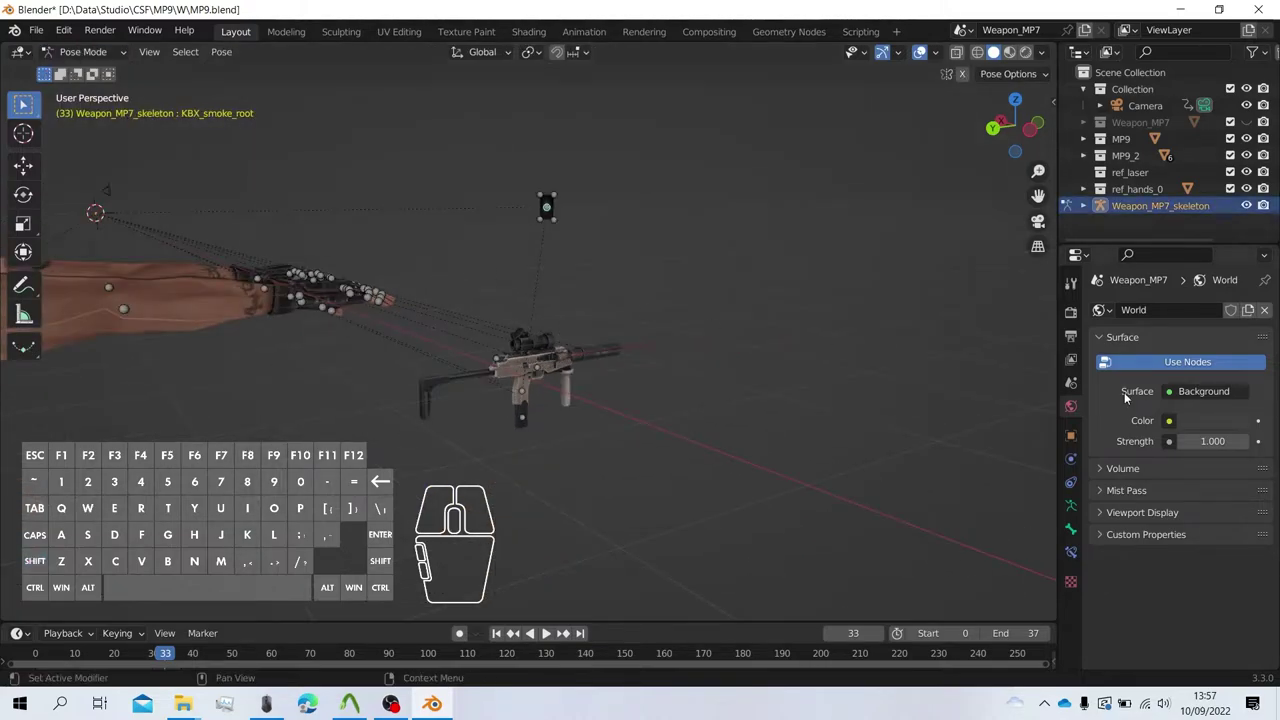
{"action": "left_click", "coordinate": [1070, 505]}
{"action": "left_click", "coordinate": [1112, 367]}
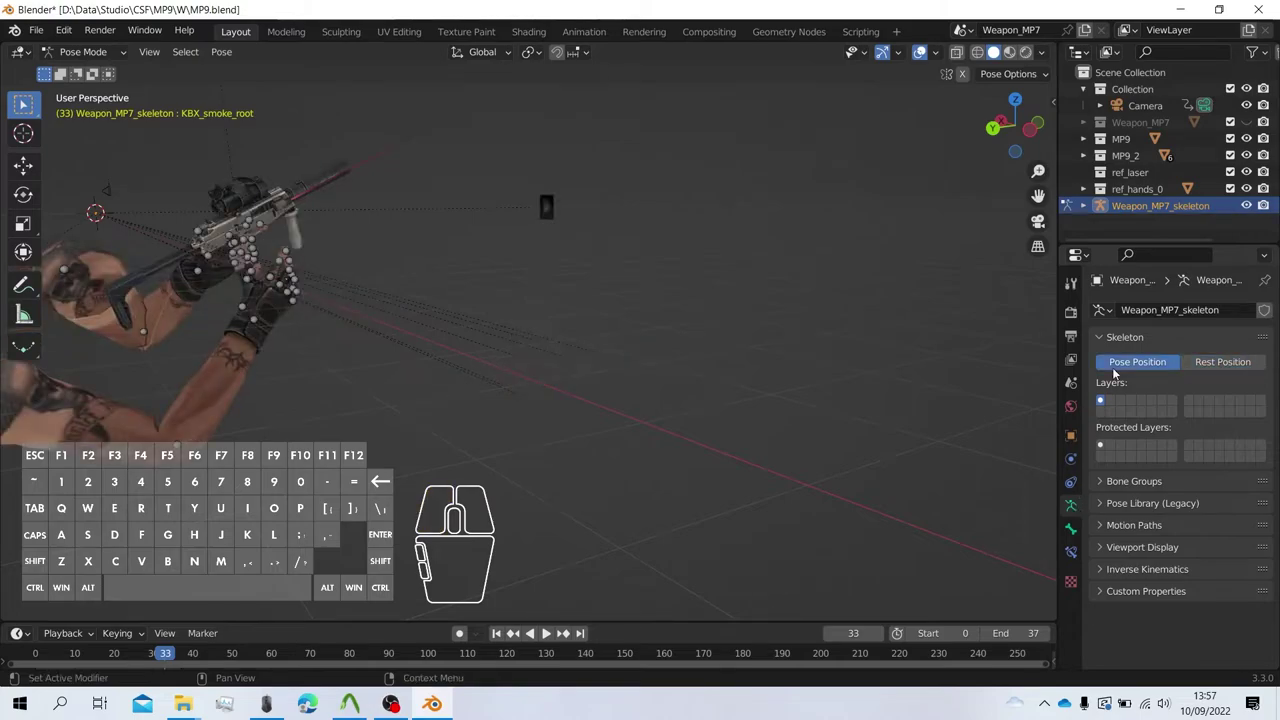
{"action": "left_click", "coordinate": [1204, 363]}
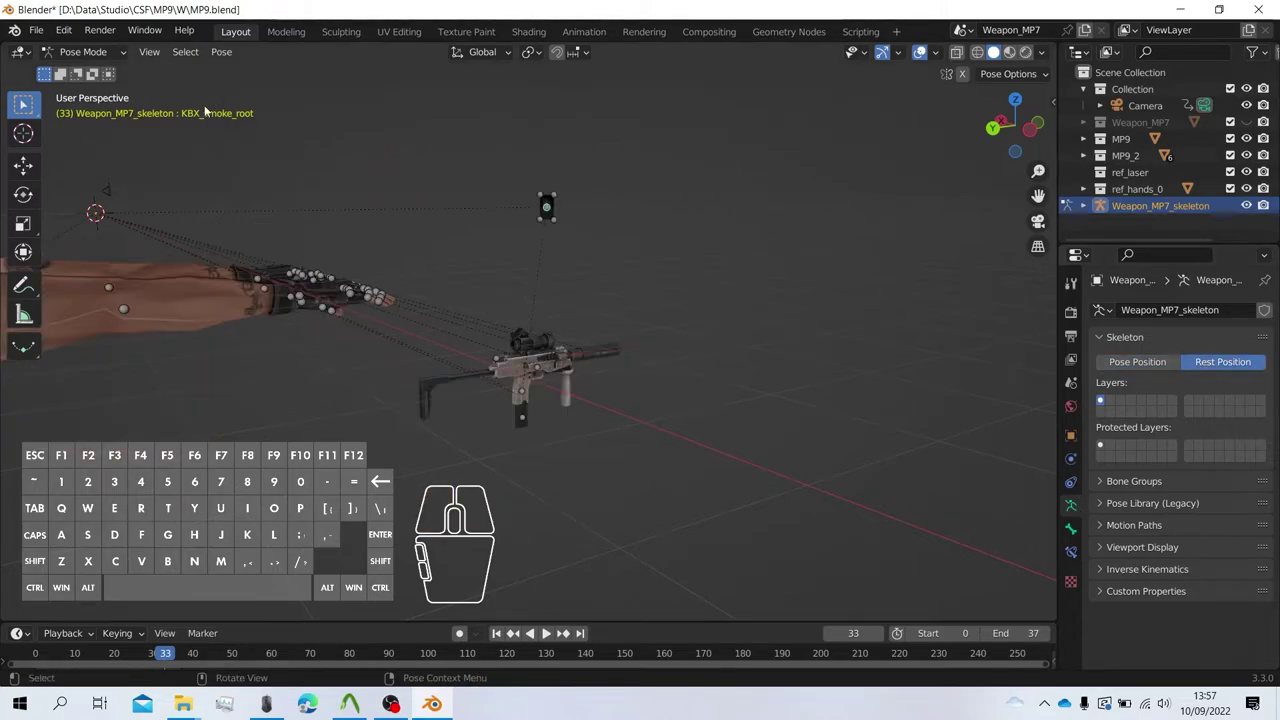
Return to Object Mode and open the smoke plane in Edit Mode, in back view with wireframe shading.
{"action": "left_click", "coordinate": [95, 55]}
{"action": "left_click", "coordinate": [85, 49]}
{"action": "middle_click_drag", "start_coordinate": [458, 188], "coordinate": [657, 334]}
{"action": "left_click", "coordinate": [606, 238]}
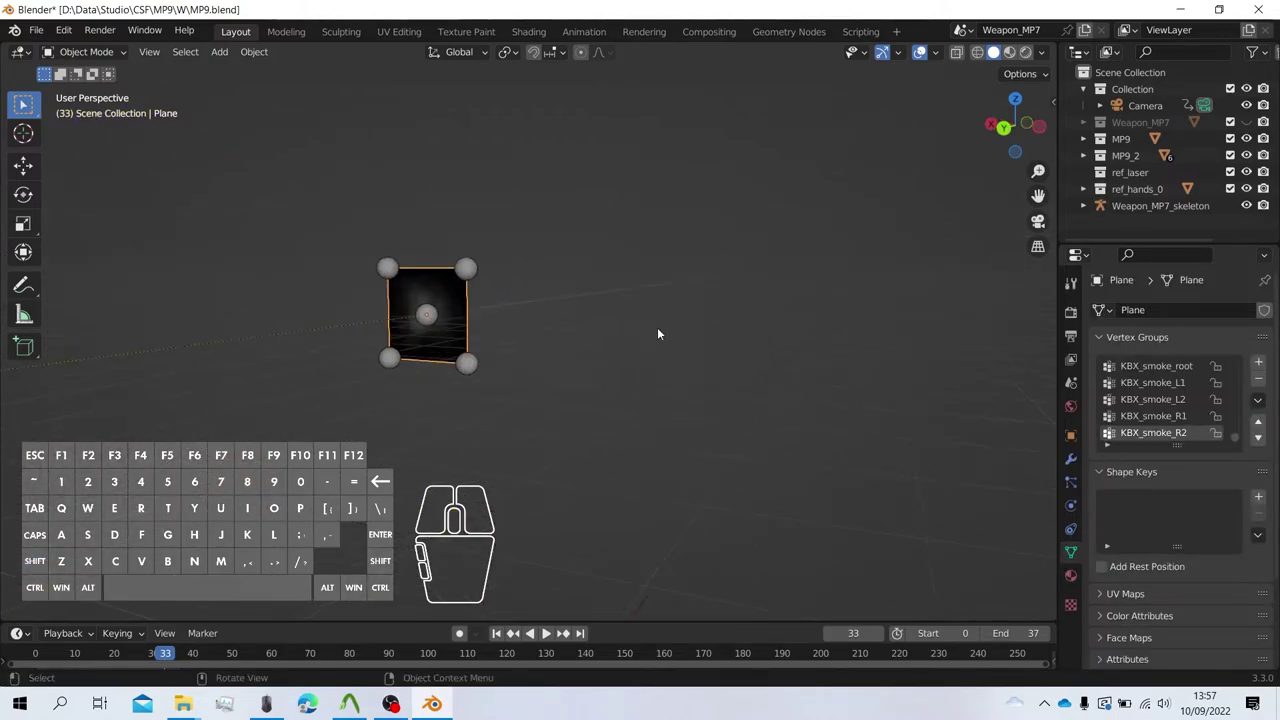
{"action": "key", "text": "Tab"}
{"action": "left_click", "coordinate": [1004, 128]}
{"action": "scroll", "coordinate": [608, 240], "scroll_direction": "up", "scroll_amount": 2}
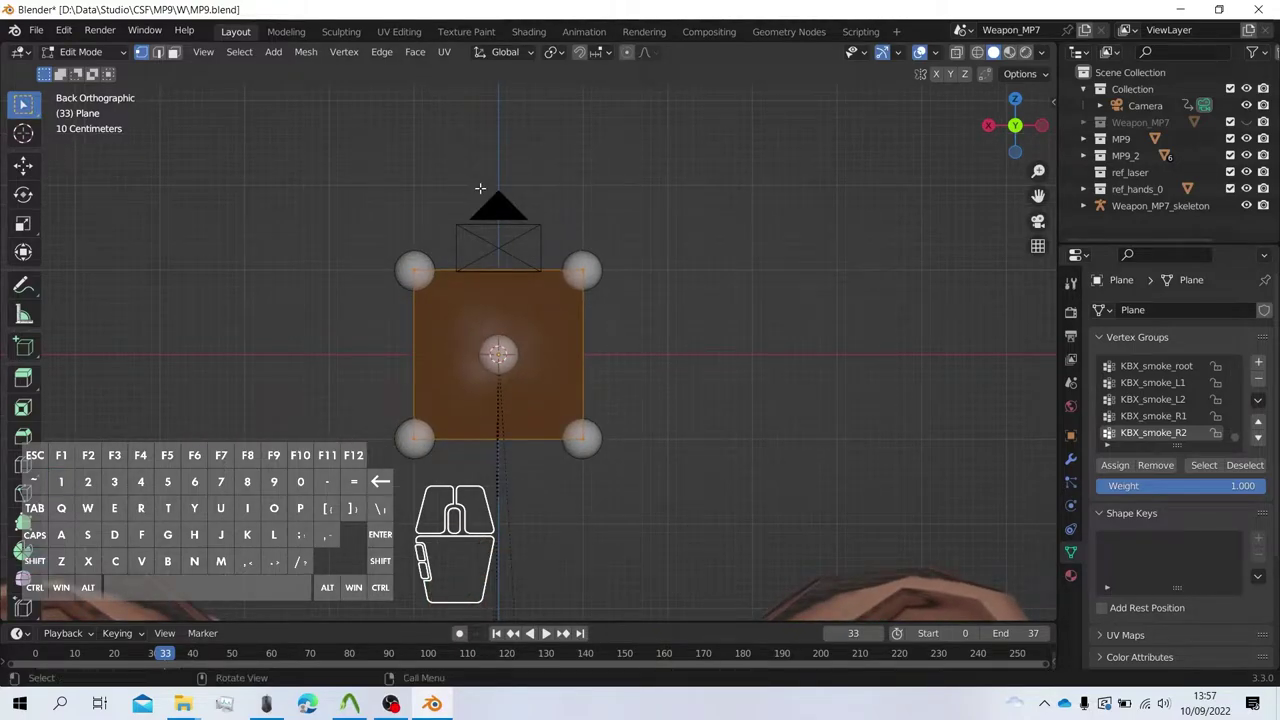
{"action": "left_click", "coordinate": [976, 53]}
Assign the plane's upper-left vertex, seen from the back, to the KBX_smoke_L1 vertex group and the lower-left vertex to KBX_smoke_L2.
{"action": "left_click", "coordinate": [413, 270]}
{"action": "key", "text": "g"}
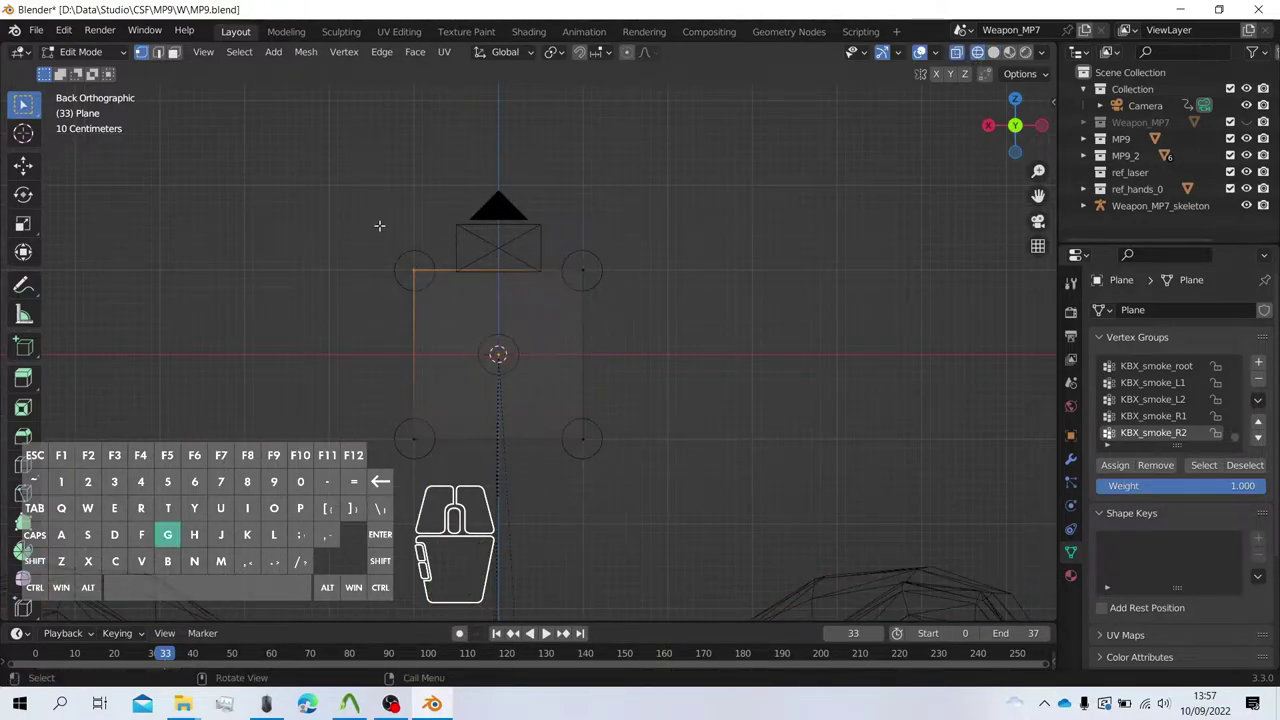
{"action": "left_click", "coordinate": [429, 251]}
{"action": "key", "text": "ctrl+z"}
{"action": "left_click", "coordinate": [1160, 385]}
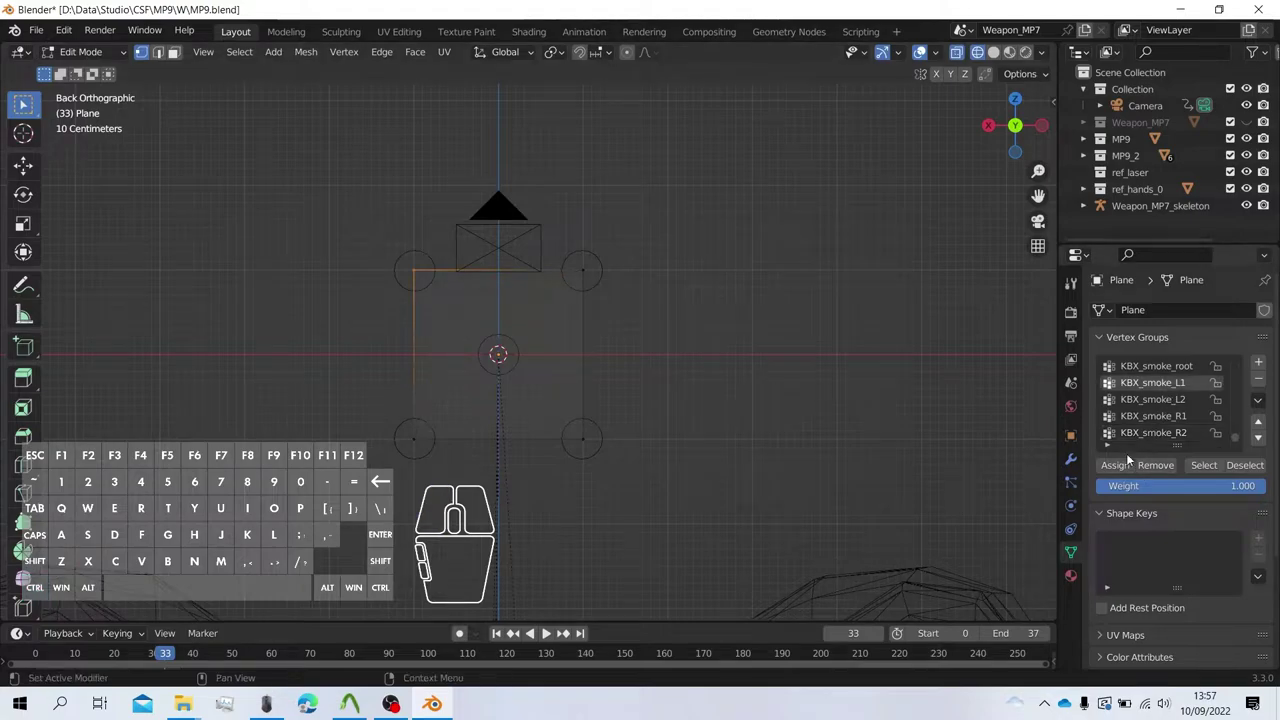
{"action": "left_click", "coordinate": [1117, 465]}
{"action": "left_click_drag", "start_coordinate": [389, 406], "coordinate": [476, 488]}
{"action": "left_click", "coordinate": [1159, 398]}
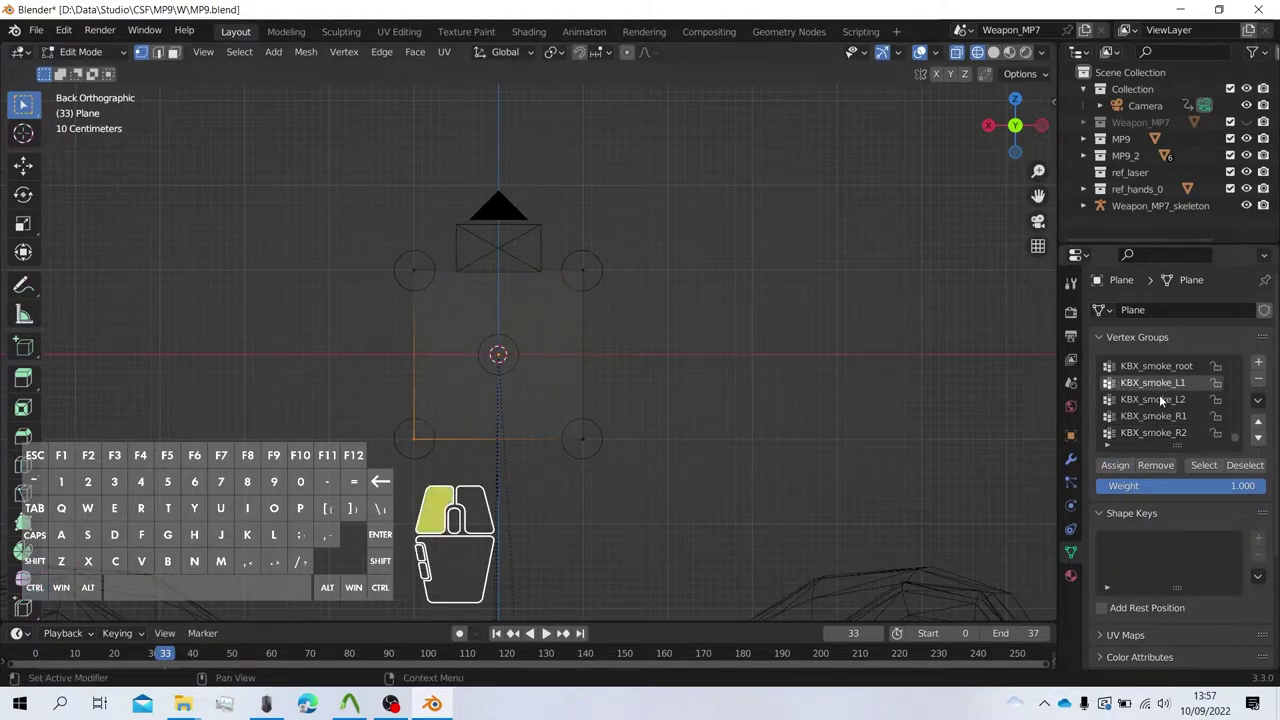
{"action": "left_click", "coordinate": [1115, 465]}
Assign the plane's upper-right vertex, seen from the back, to the KBX_smoke_R1 vertex group and the lower-right vertex to KBX_smoke_R2.
{"action": "left_click", "coordinate": [583, 270]}
{"action": "left_click", "coordinate": [1153, 415]}
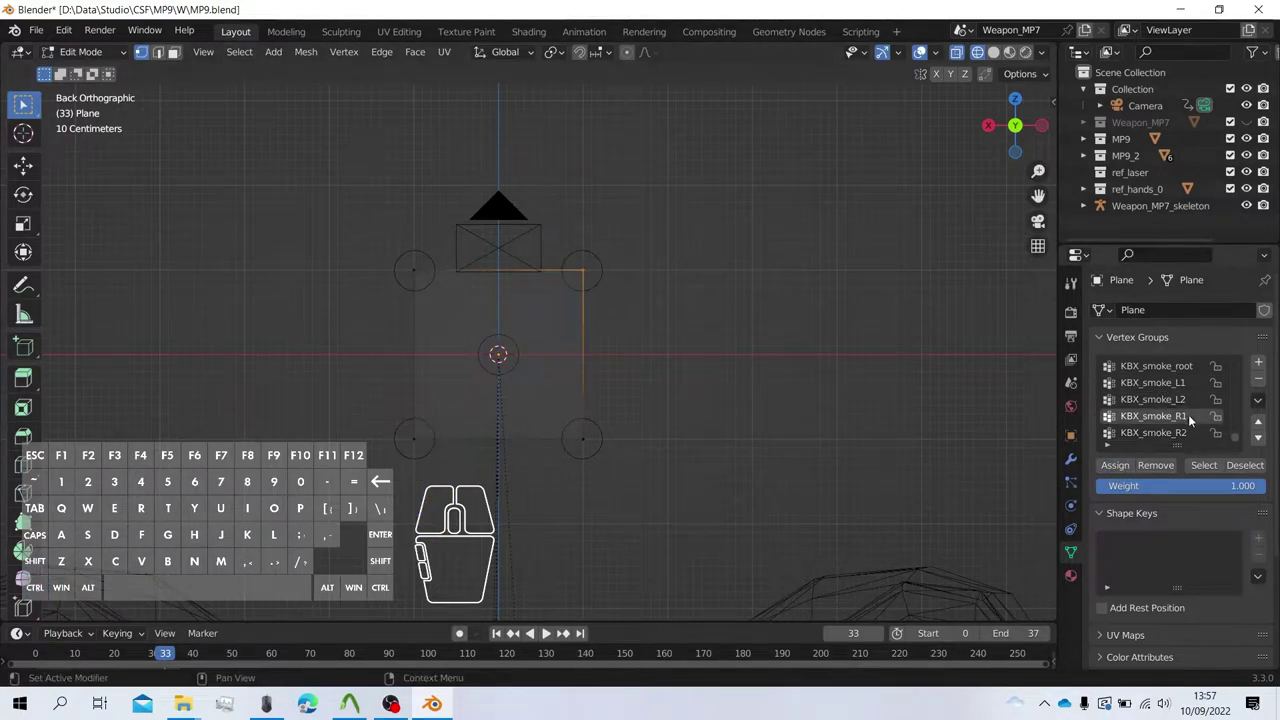
{"action": "left_click", "coordinate": [1115, 465]}
{"action": "left_click", "coordinate": [580, 436]}
{"action": "left_click", "coordinate": [1153, 432]}
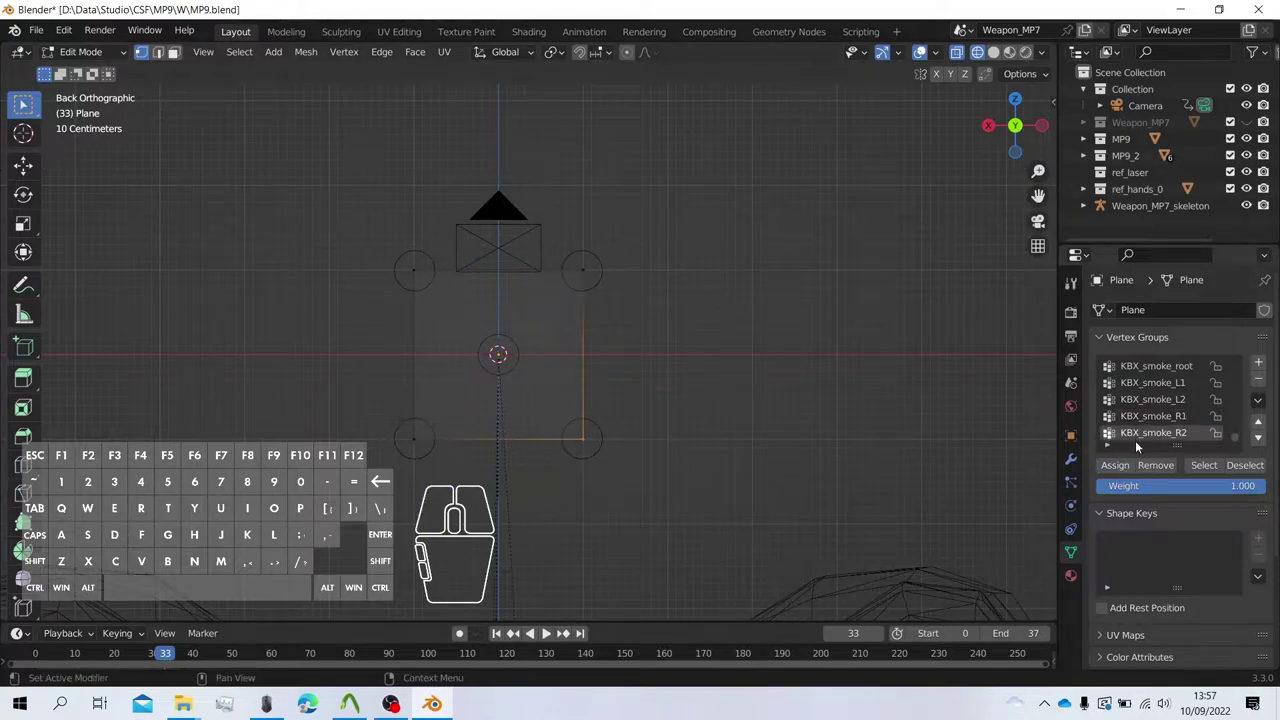
{"action": "left_click", "coordinate": [1115, 465]}
Leave Edit Mode for Object Mode and switch the viewport back to solid shading.
{"action": "scroll", "coordinate": [723, 326], "scroll_direction": "down", "scroll_amount": 3}
{"action": "left_click", "coordinate": [95, 55]}
{"action": "left_click", "coordinate": [91, 71]}
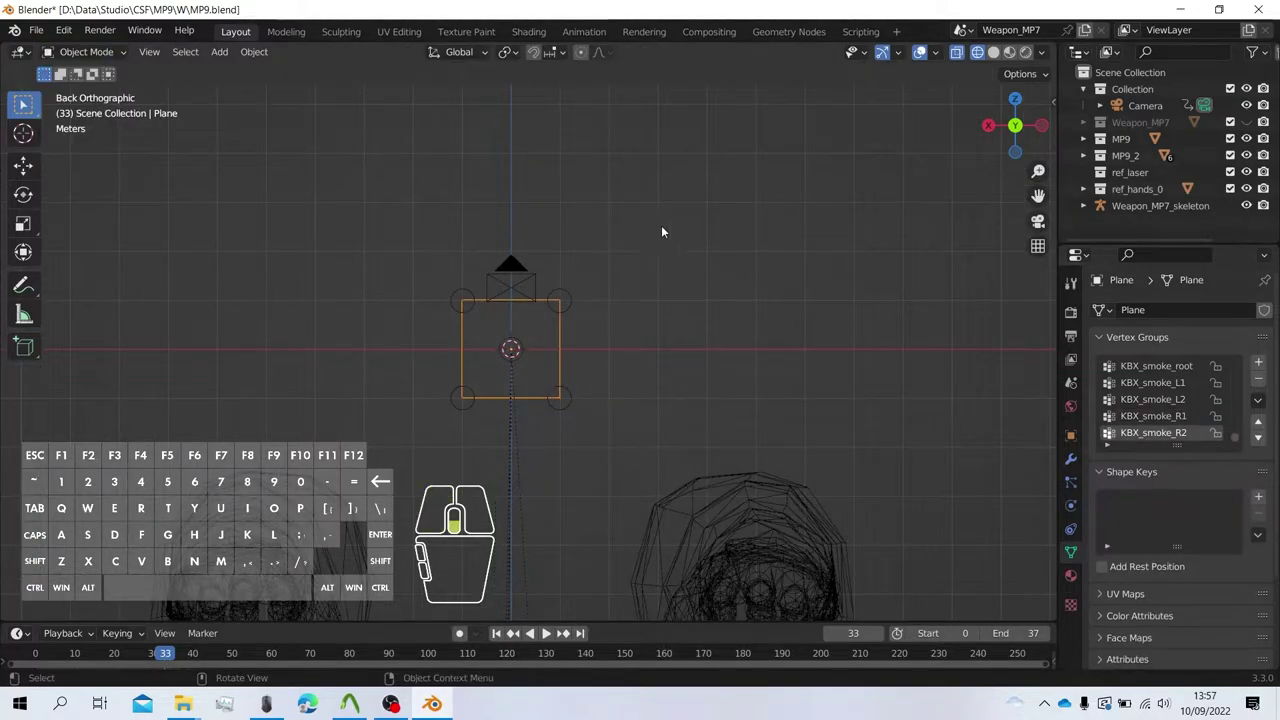
{"action": "scroll", "coordinate": [661, 225], "scroll_direction": "down", "scroll_amount": 2}
{"action": "left_click", "coordinate": [993, 52]}
Select Weapon_MP7_skeleton, enable its Pose Position and enter Pose Mode to test the plane's weights.
{"action": "middle_click_drag", "start_coordinate": [703, 258], "coordinate": [644, 341]}
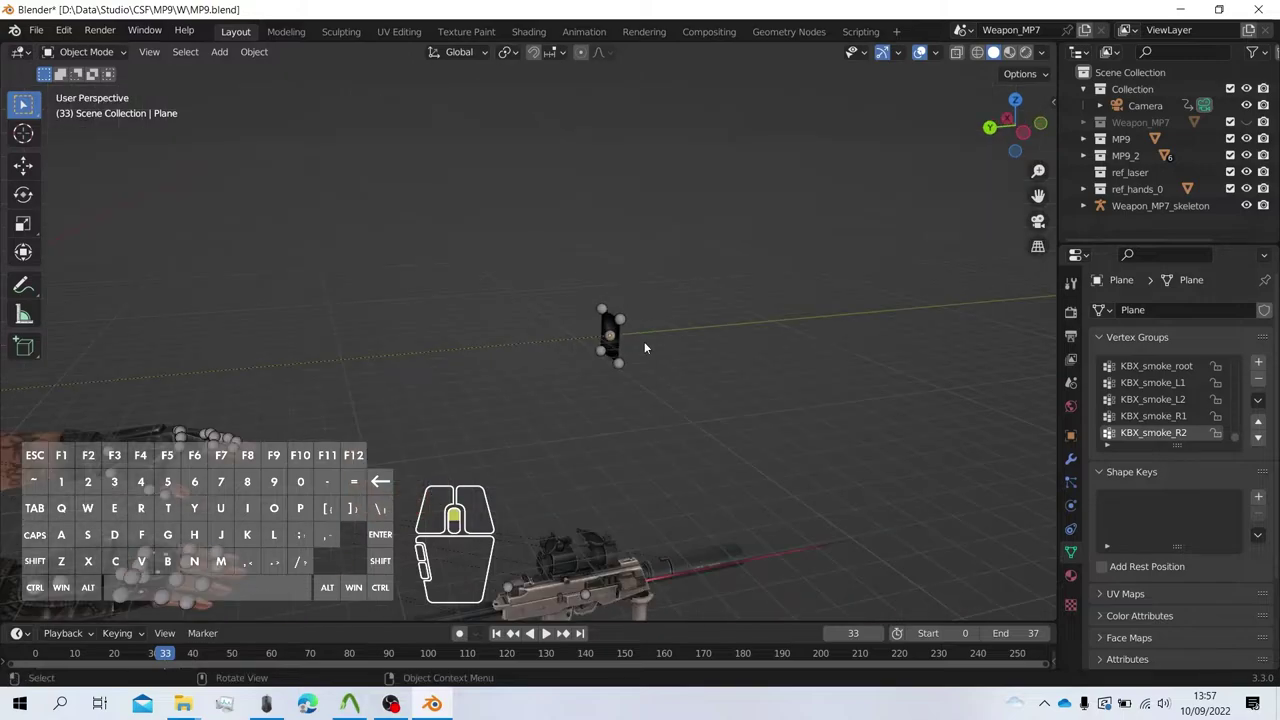
{"action": "scroll", "coordinate": [644, 341], "scroll_direction": "up", "scroll_amount": 3}
{"action": "left_click", "coordinate": [1160, 205]}
{"action": "left_click", "coordinate": [1136, 361]}
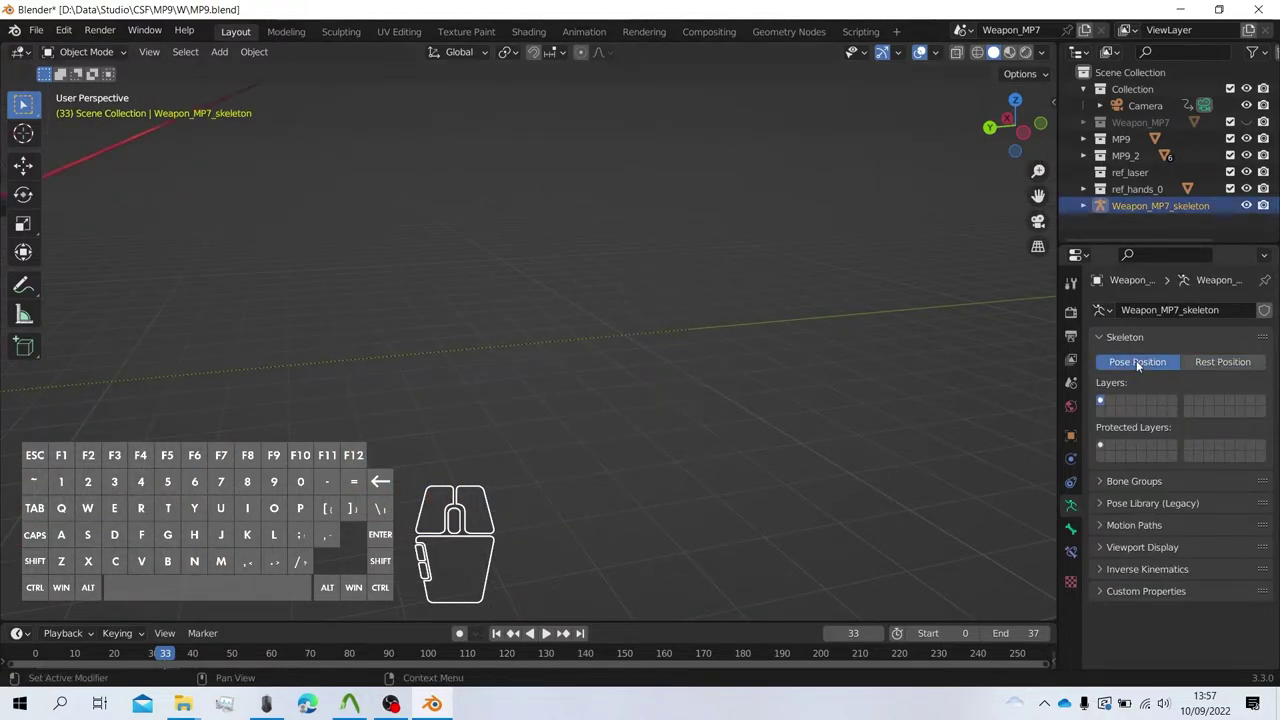
{"action": "middle_click_drag", "start_coordinate": [654, 288], "coordinate": [712, 241]}
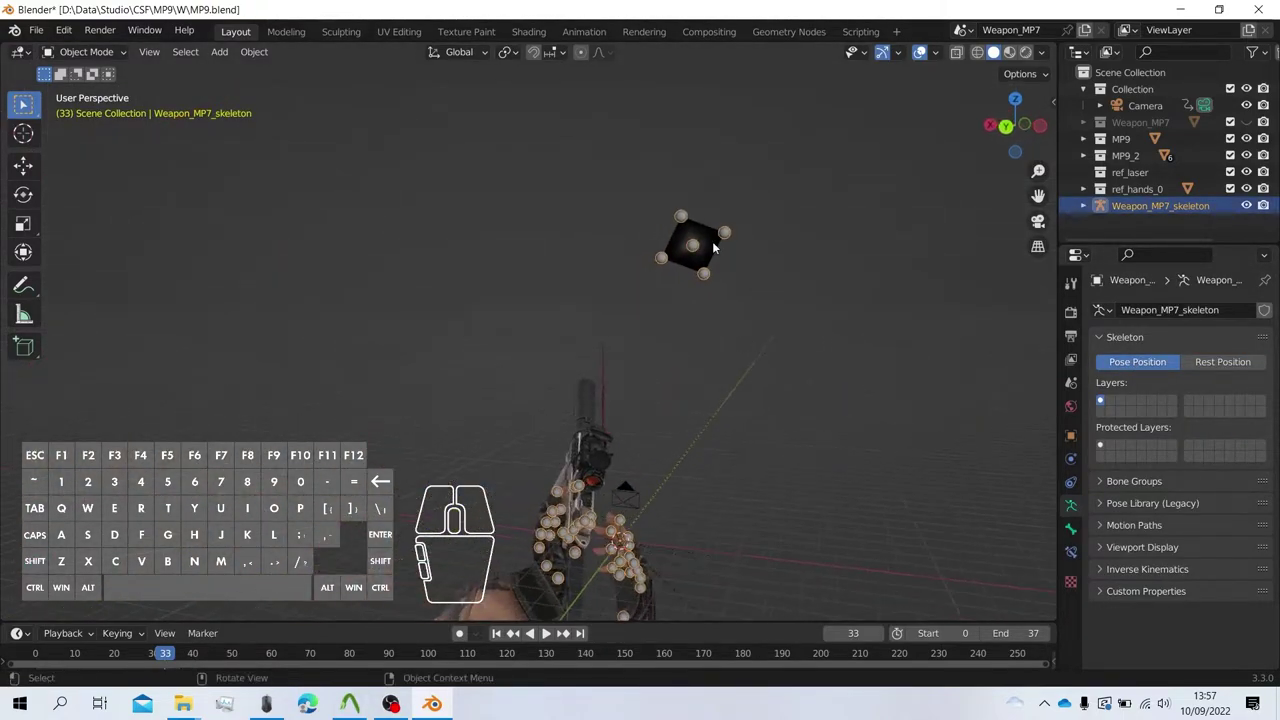
{"action": "left_click", "coordinate": [84, 51]}
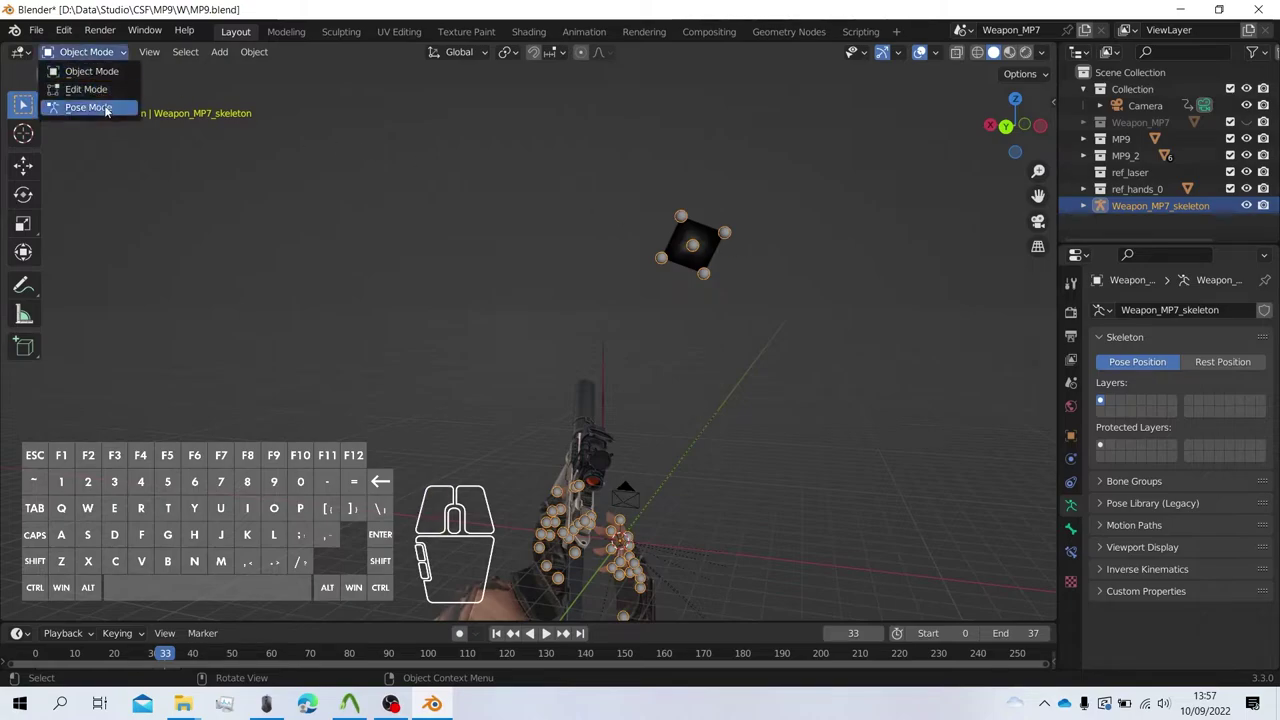
{"action": "left_click", "coordinate": [82, 108]}
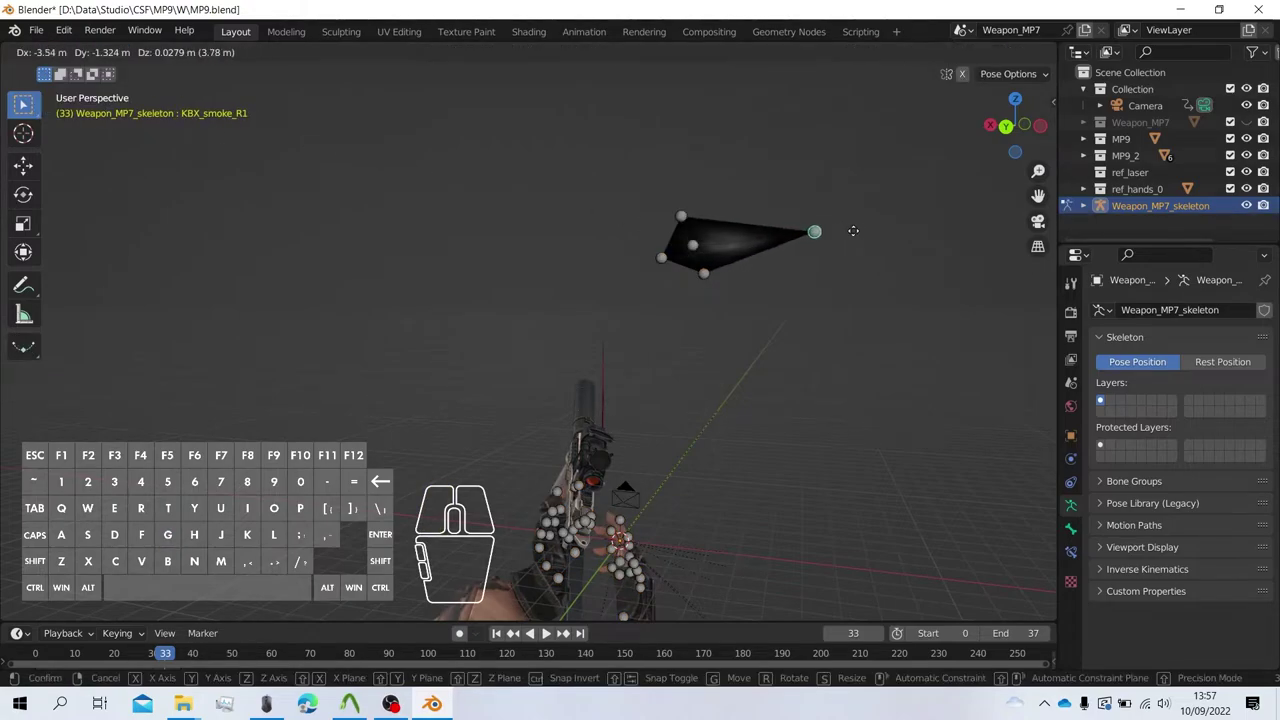
Test-move the KBX_smoke_R1 bone to check that the plane's corner deforms, and undo the move.
{"action": "left_click", "coordinate": [848, 262]}
{"action": "key", "text": "ctrl+z"}
{"action": "middle_click_drag", "start_coordinate": [840, 282], "coordinate": [594, 245]}
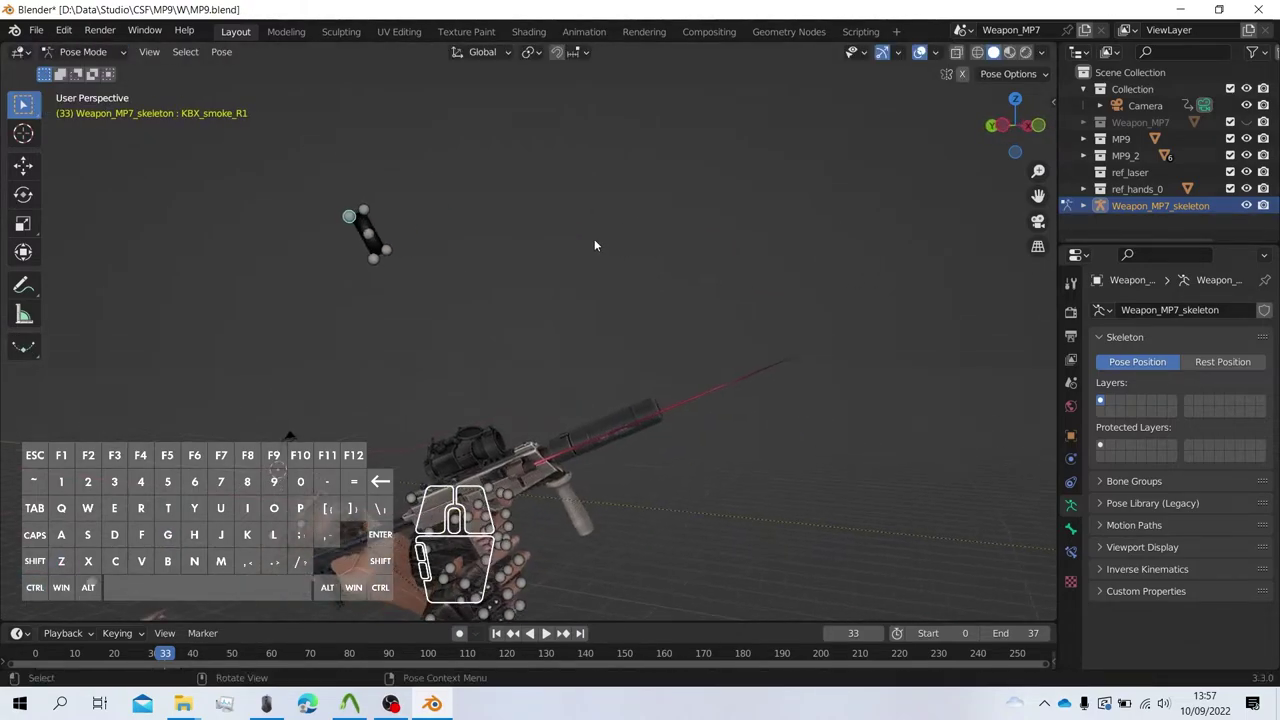
Restore the skeleton's Rest Position, return to Object Mode with nothing selected and save MP9.blend.
{"action": "left_click", "coordinate": [1221, 361]}
{"action": "middle_click_drag", "start_coordinate": [742, 387], "coordinate": [632, 276], "text": "shift"}
{"action": "left_click", "coordinate": [68, 51]}
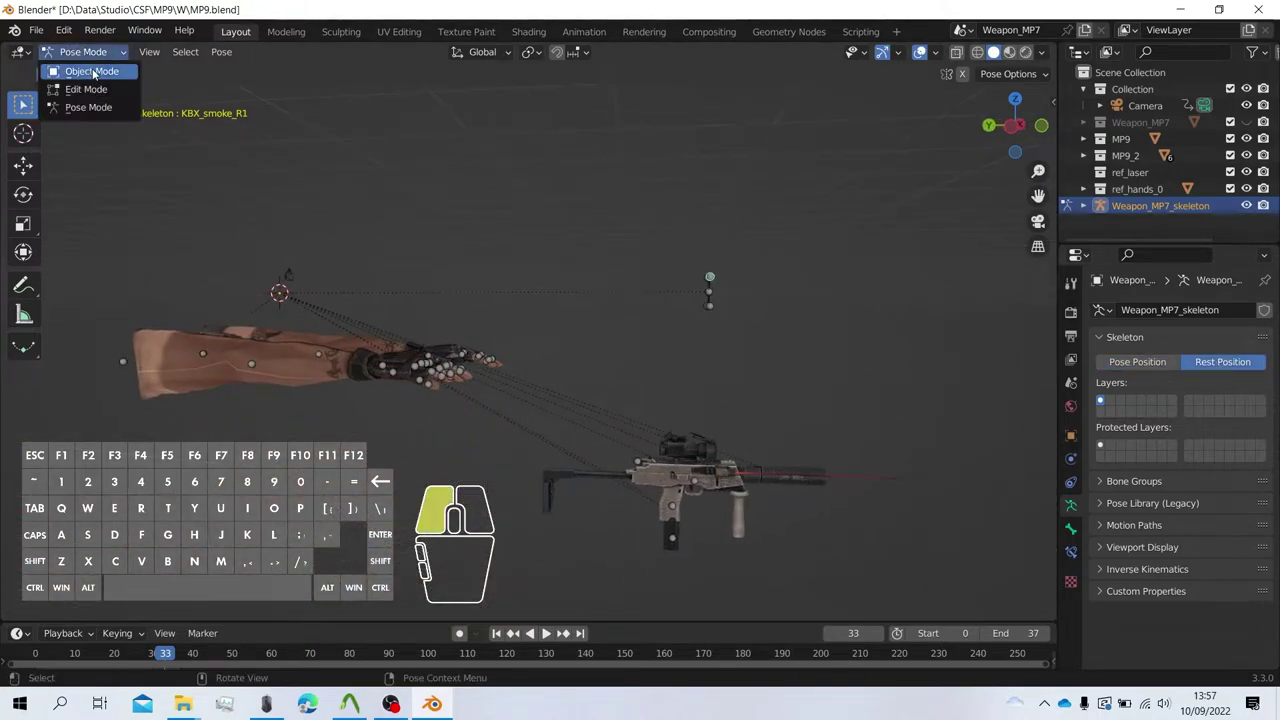
{"action": "left_click", "coordinate": [86, 106]}
{"action": "scroll", "coordinate": [570, 256], "scroll_direction": "down", "scroll_amount": 5}
{"action": "left_click", "coordinate": [570, 256]}
{"action": "scroll", "coordinate": [604, 280], "scroll_direction": "up", "scroll_amount": 4}
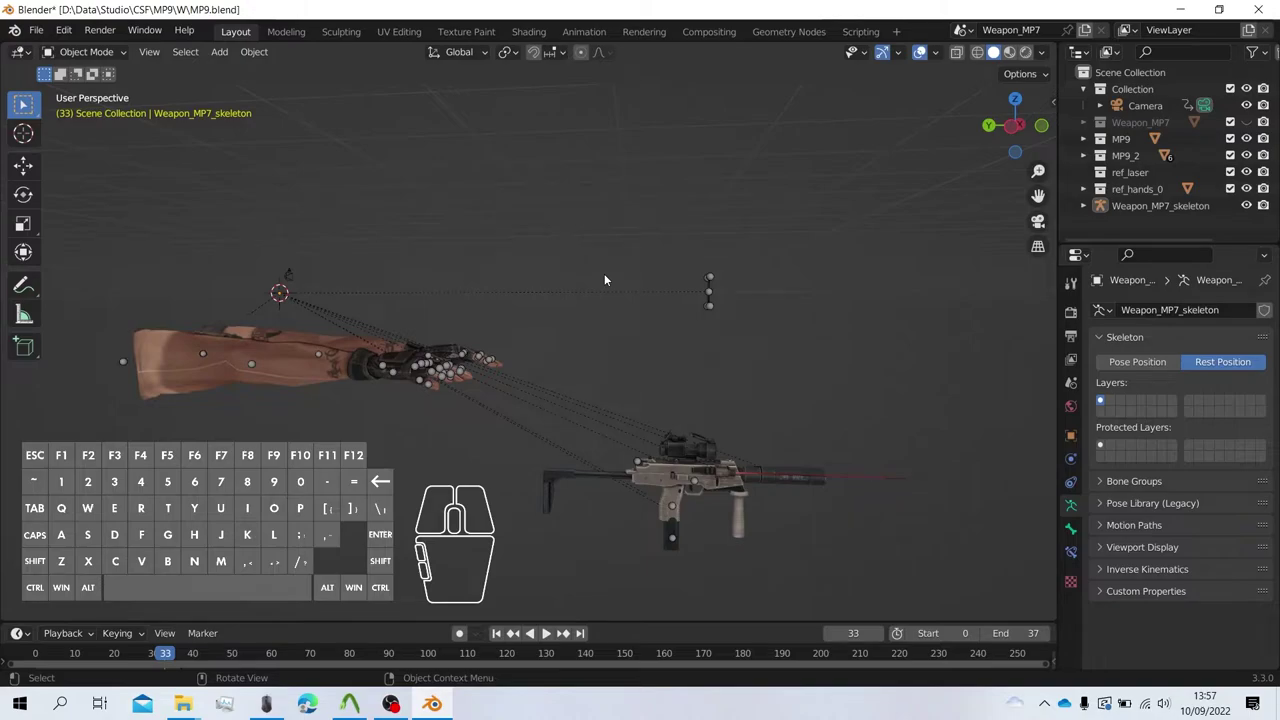
{"action": "key", "text": "ctrl+s"}
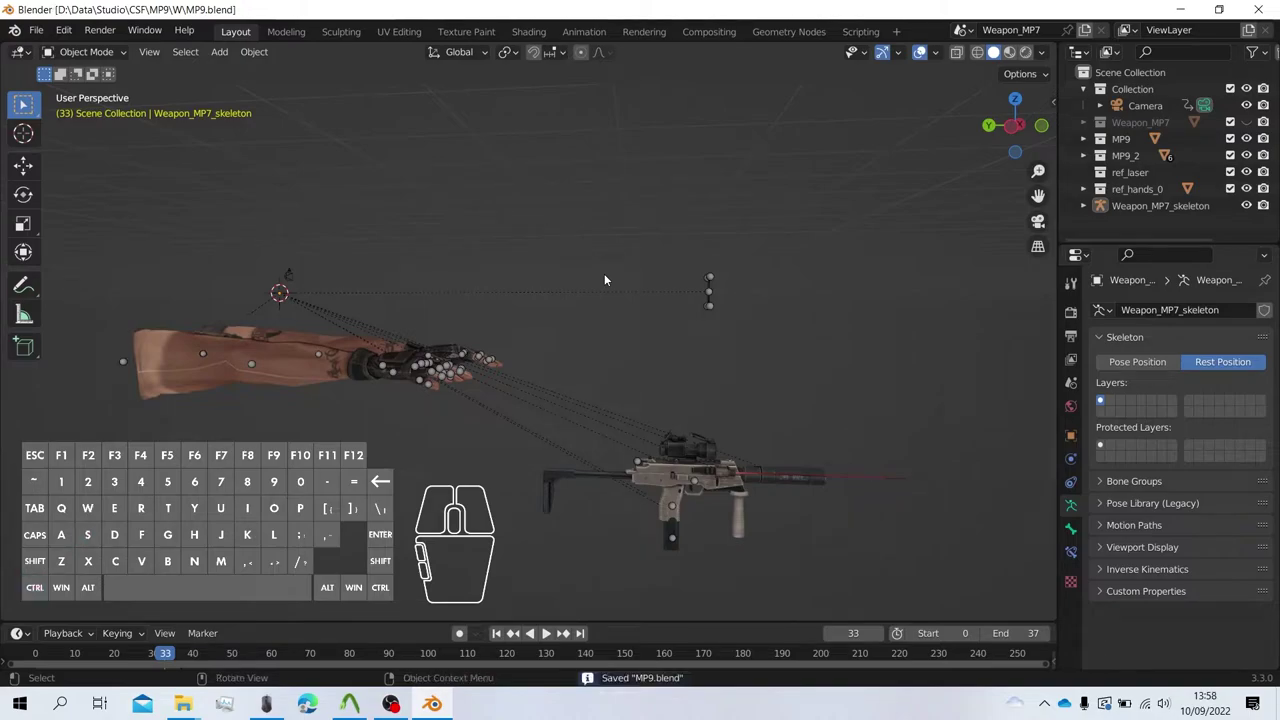
Select Weapon_MP7_skeleton, enable its Pose Position and enter Pose Mode.
{"action": "middle_click_drag", "start_coordinate": [610, 302], "coordinate": [543, 306]}
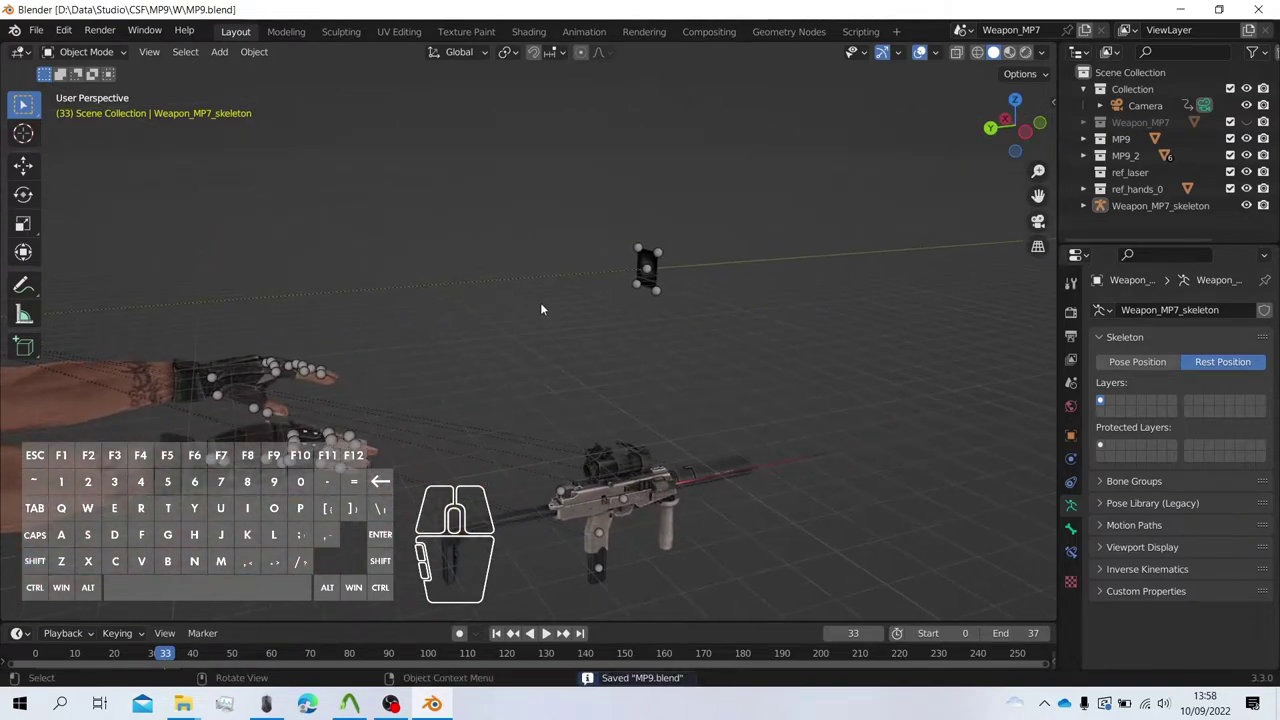
{"action": "left_click", "coordinate": [628, 507]}
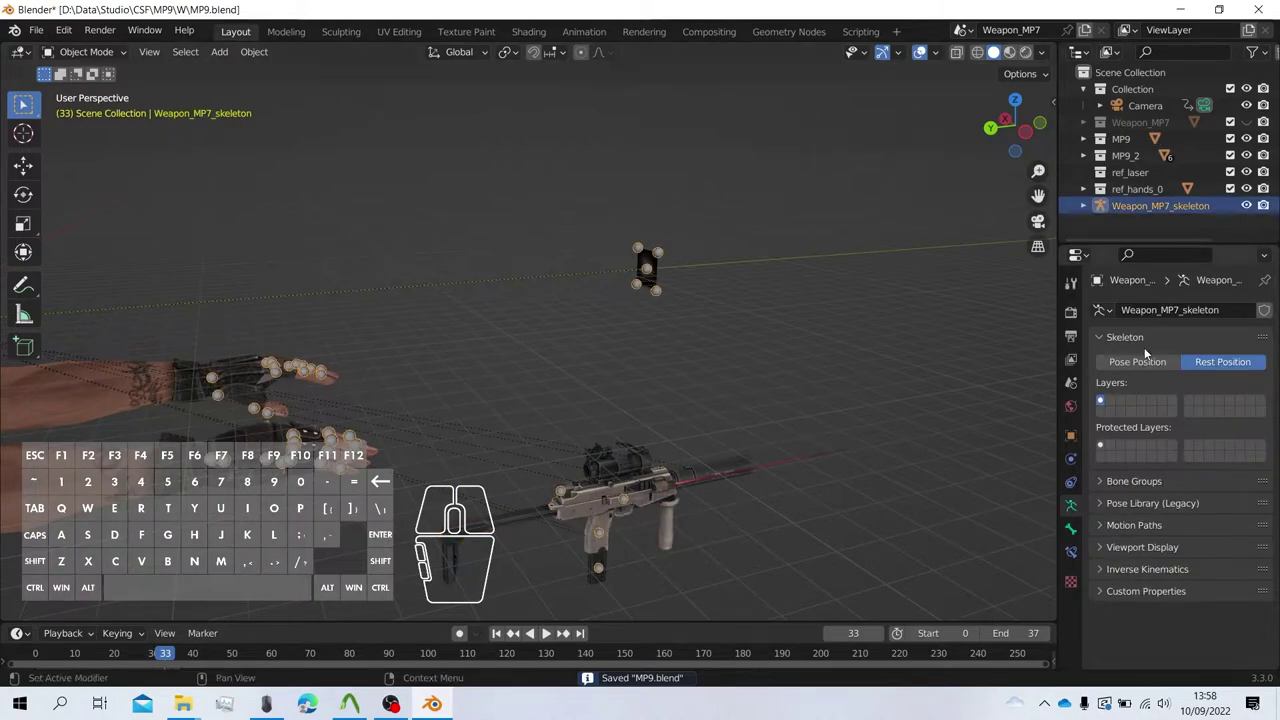
{"action": "left_click", "coordinate": [1145, 362]}
{"action": "left_click", "coordinate": [93, 51]}
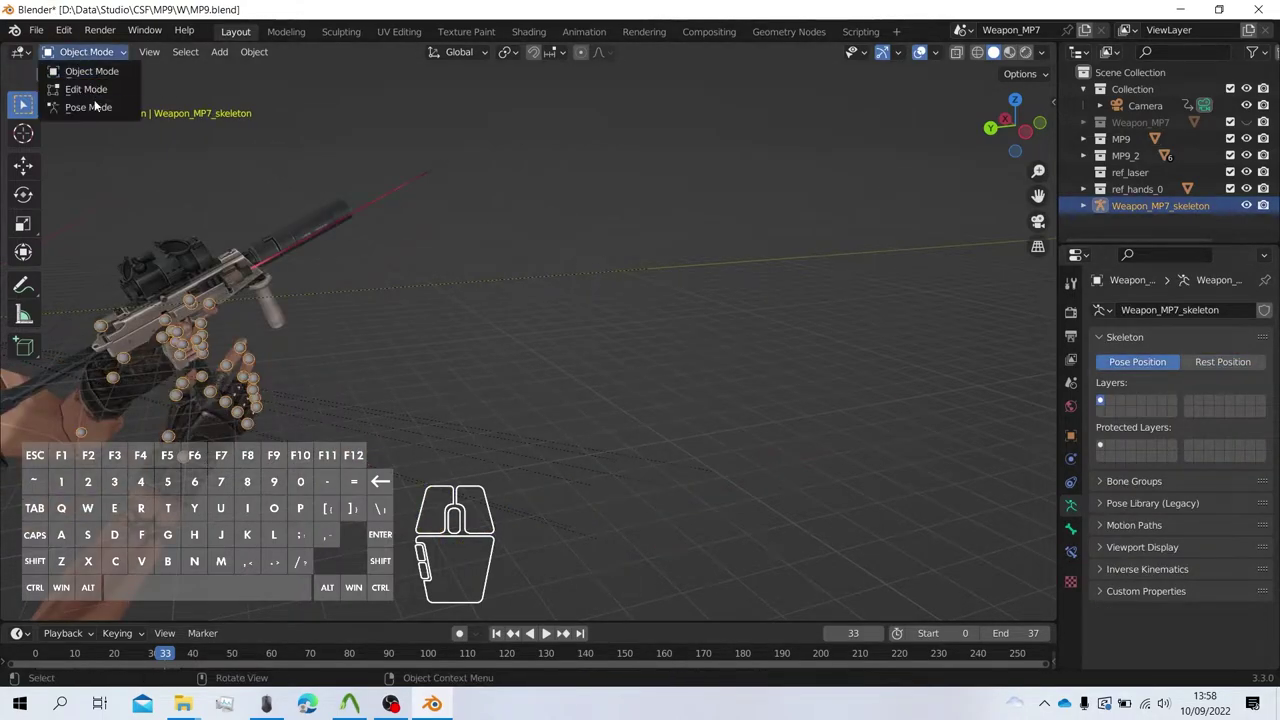
{"action": "left_click", "coordinate": [96, 109]}
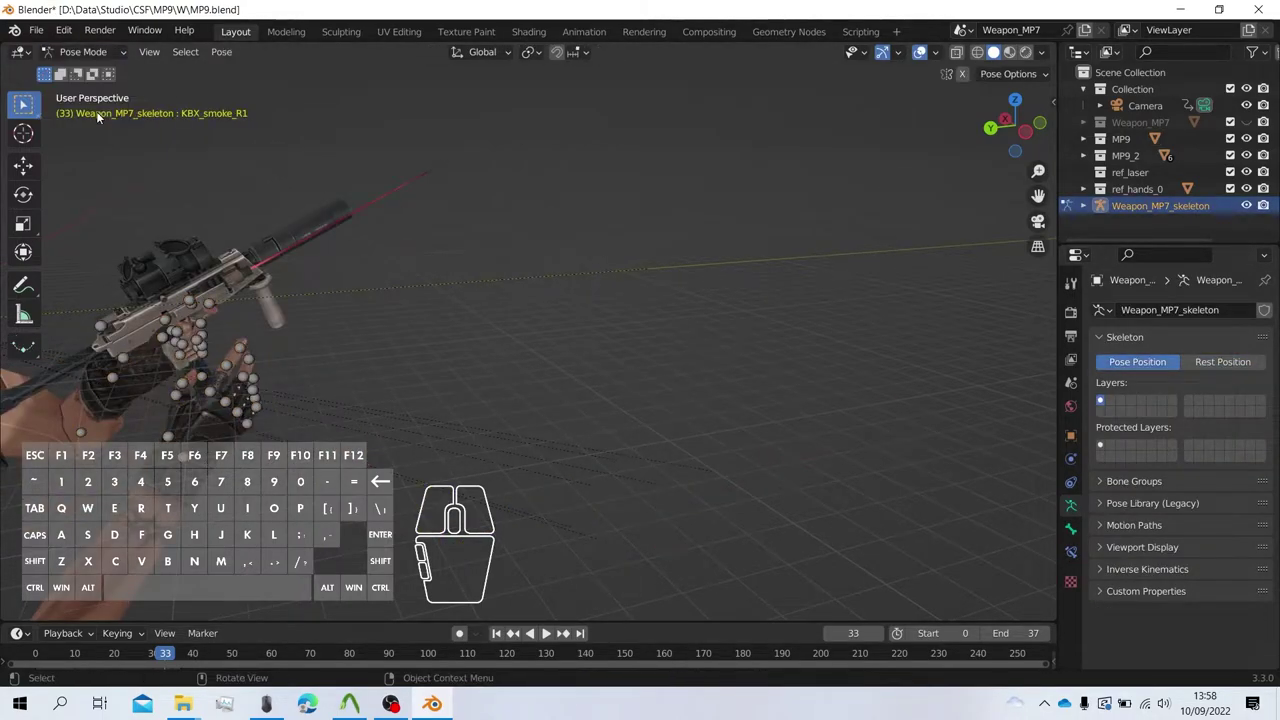
Switch to the Animation workspace and load the idle action for the skeleton.
{"action": "left_click", "coordinate": [580, 31]}
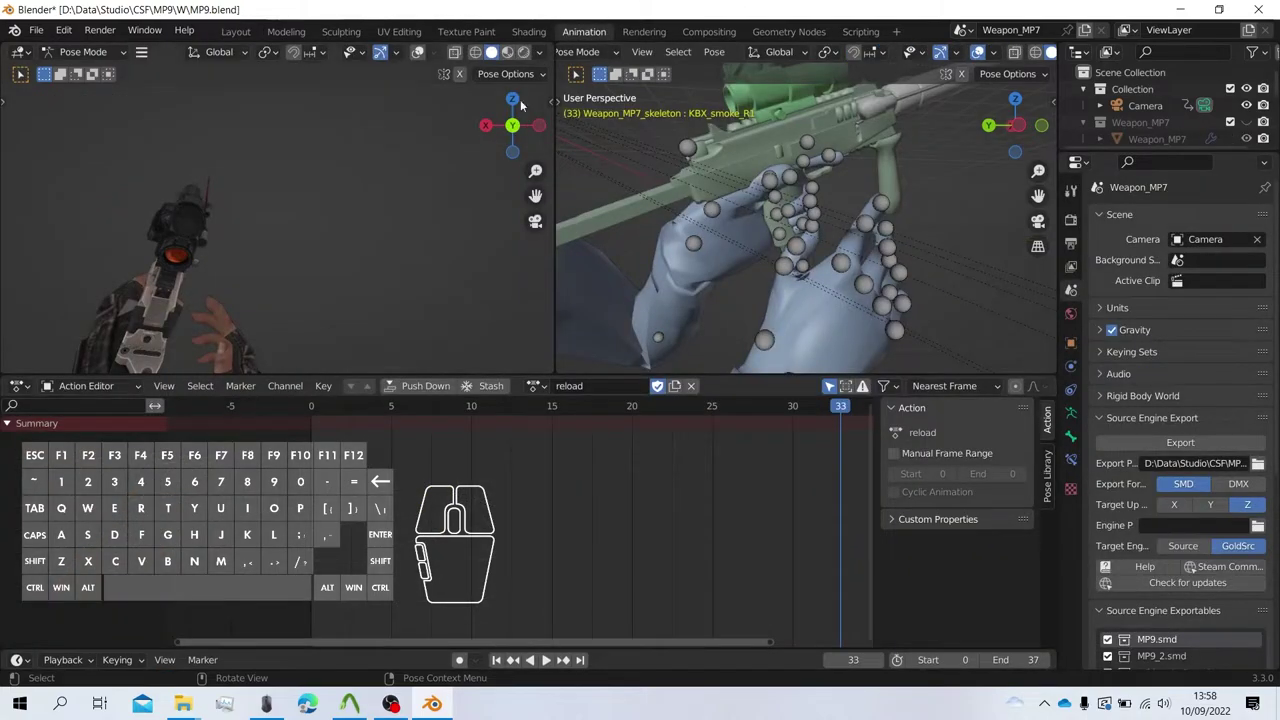
{"action": "left_click", "coordinate": [537, 385]}
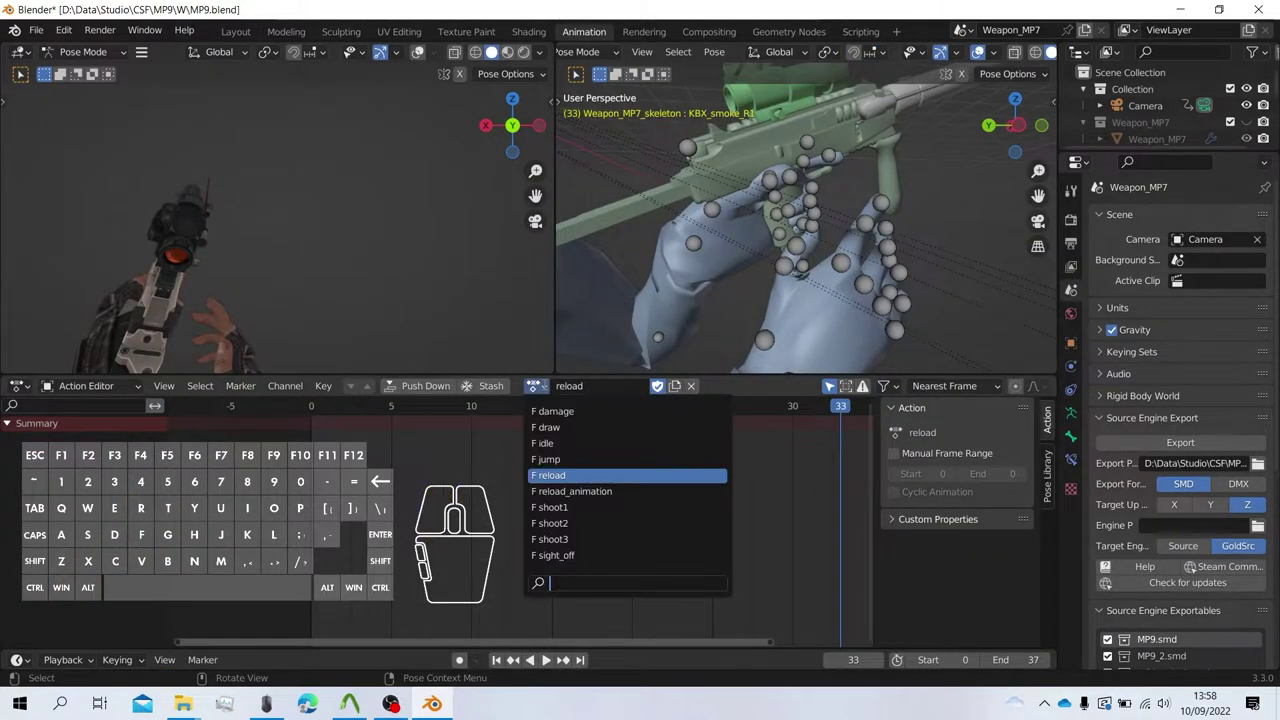
{"action": "left_click", "coordinate": [555, 442]}
Select all bones of the skeleton and copy their idle pose.
{"action": "scroll", "coordinate": [755, 222], "scroll_direction": "down", "scroll_amount": 3}
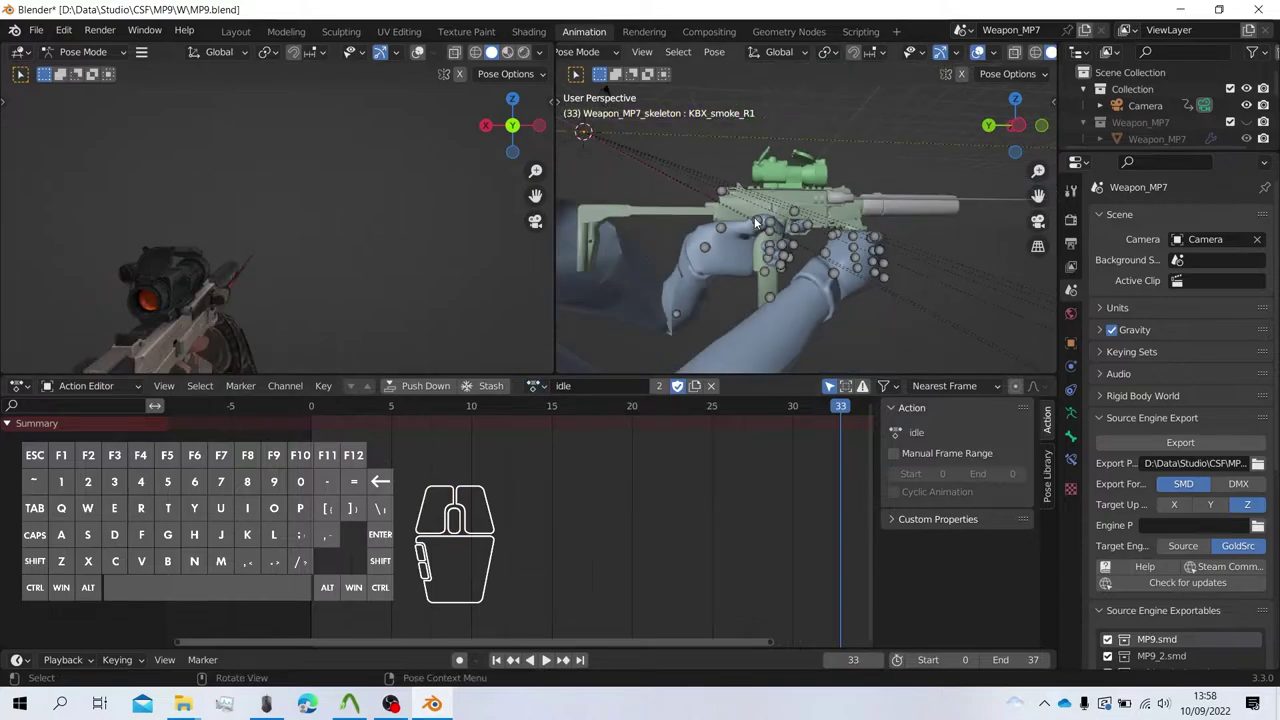
{"action": "key", "text": "a"}
{"action": "scroll", "coordinate": [755, 222], "scroll_direction": "down", "scroll_amount": 2}
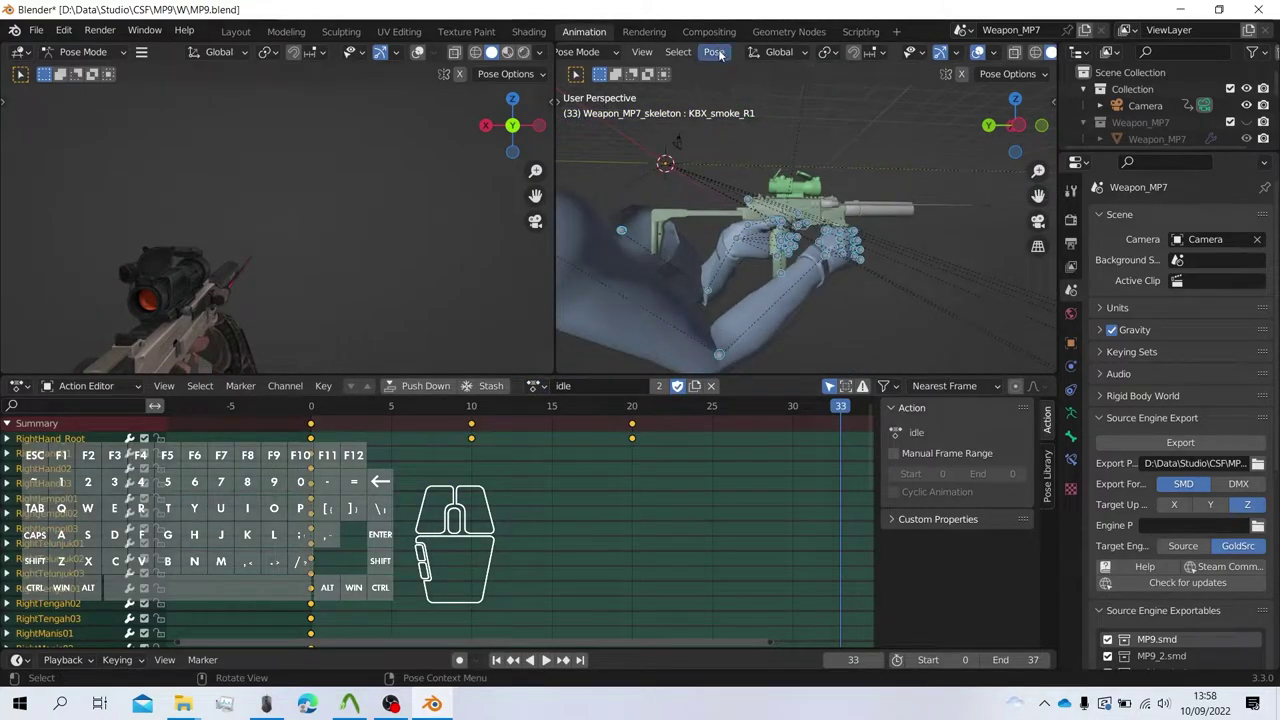
{"action": "right_click", "coordinate": [785, 237]}
{"action": "left_click", "coordinate": [750, 259]}
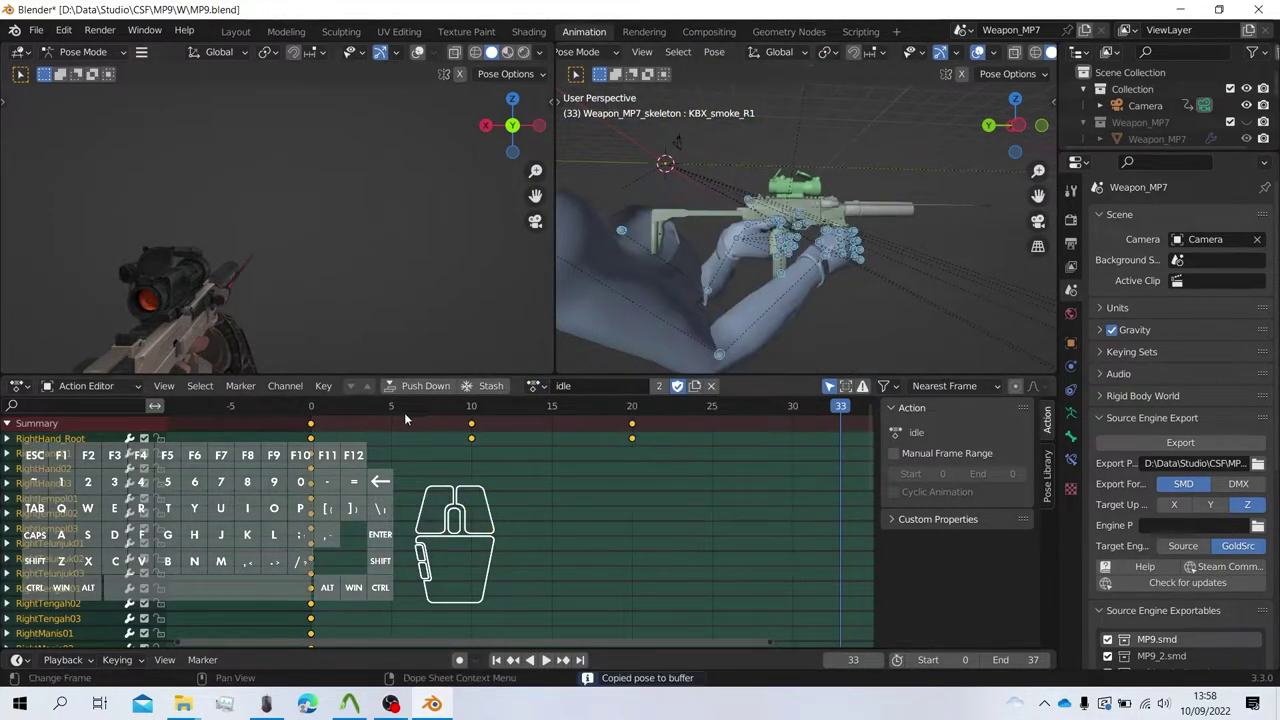
Load the shoot1 action and delete all its keyframes after frame 0.
{"action": "left_click", "coordinate": [536, 386]}
{"action": "left_click", "coordinate": [560, 506]}
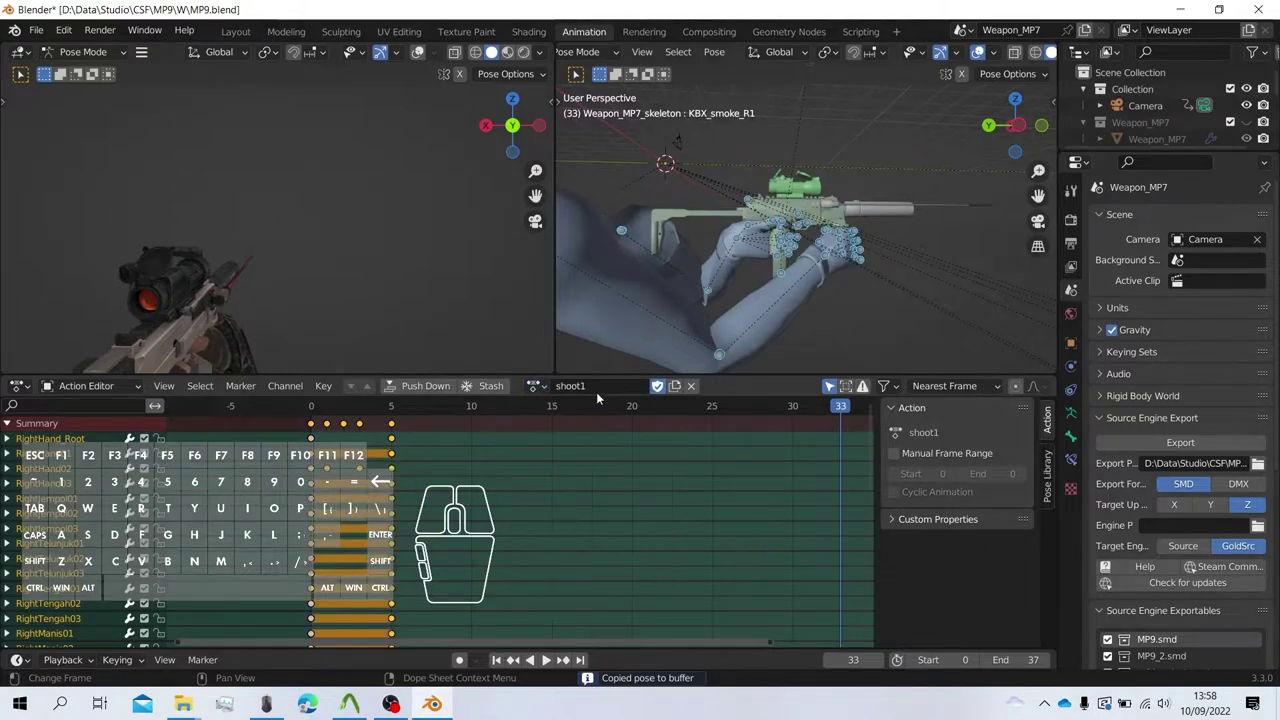
{"action": "left_click_drag", "start_coordinate": [411, 408], "coordinate": [484, 421]}
{"action": "left_click", "coordinate": [311, 411]}
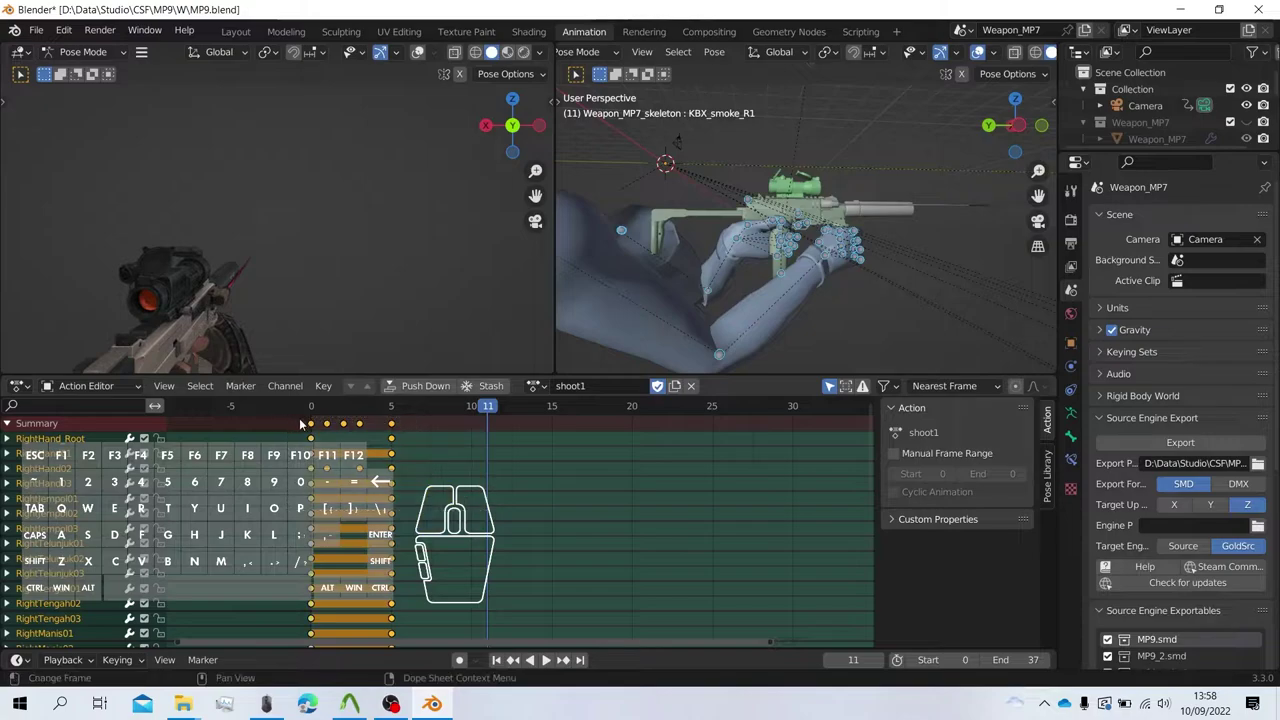
{"action": "left_click_drag", "start_coordinate": [450, 490], "coordinate": [322, 421]}
{"action": "right_click", "coordinate": [322, 421]}
{"action": "left_click", "coordinate": [322, 423]}
Turn on auto keying and paste the copied idle pose onto all bones at frame 12.
{"action": "left_click_drag", "start_coordinate": [488, 418], "coordinate": [506, 418]}
{"action": "key", "text": "ctrl+v"}
{"action": "scroll", "coordinate": [799, 176], "scroll_direction": "down", "scroll_amount": 3}
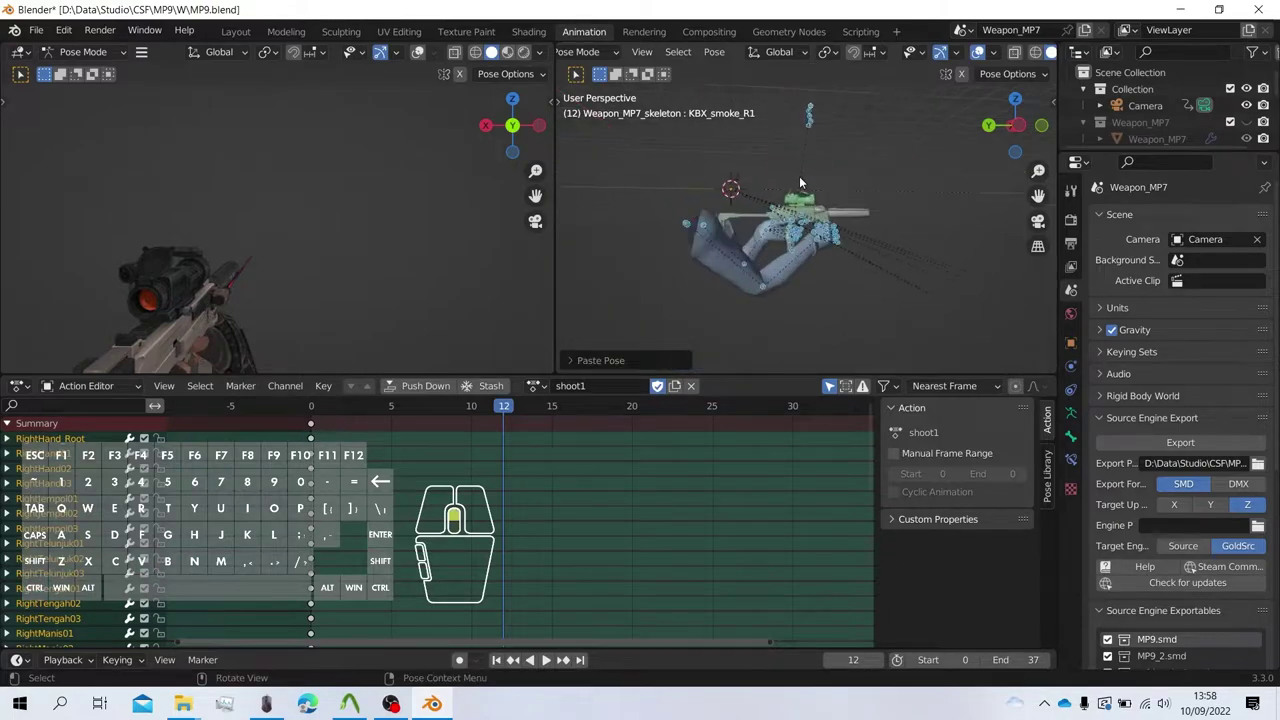
{"action": "left_click", "coordinate": [311, 408]}
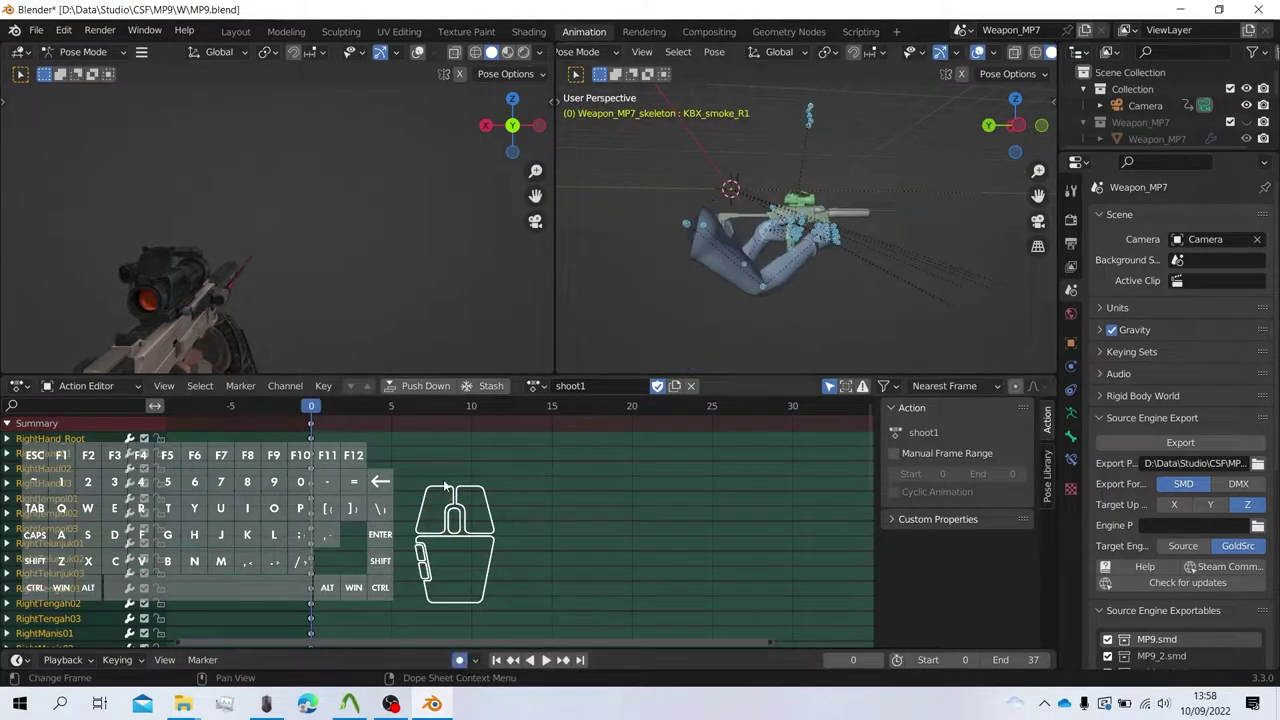
{"action": "left_click_drag", "start_coordinate": [490, 408], "coordinate": [503, 408]}
{"action": "key", "text": "ctrl+v"}
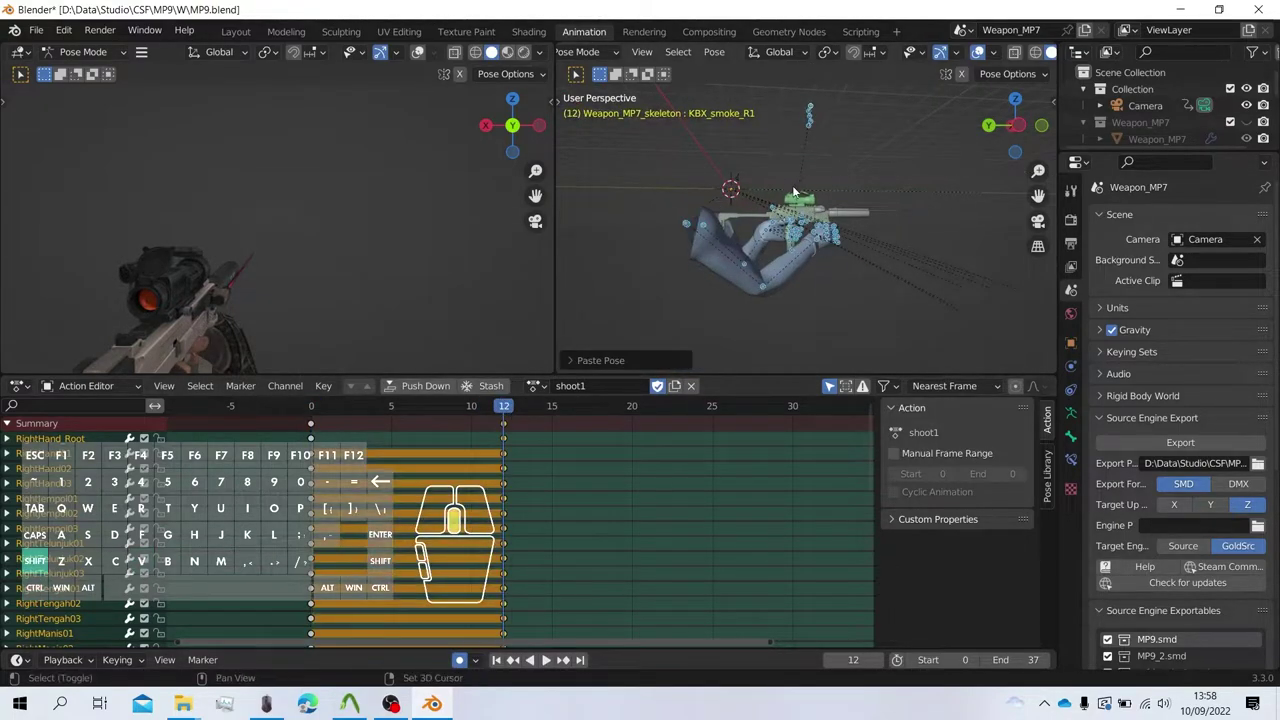
Select the KBX_smoke_root bone and move it down near the suppressor in the left orthographic view.
{"action": "mouse_move", "coordinate": [795, 192]}
{"action": "middle_mouse_down"}
{"action": "mouse_move", "coordinate": [756, 243]}
{"action": "mouse_move", "coordinate": [806, 183]}
{"action": "middle_mouse_up"}
{"action": "left_click", "coordinate": [773, 161]}
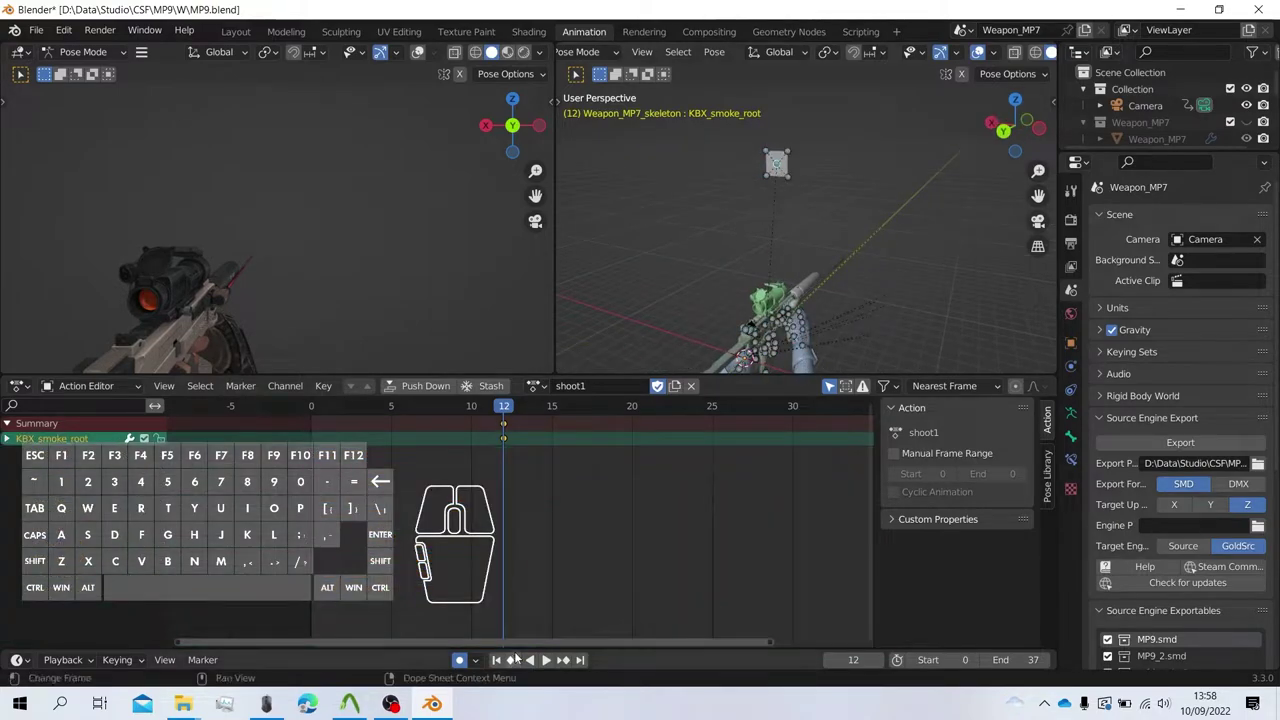
{"action": "left_click", "coordinate": [1041, 128]}
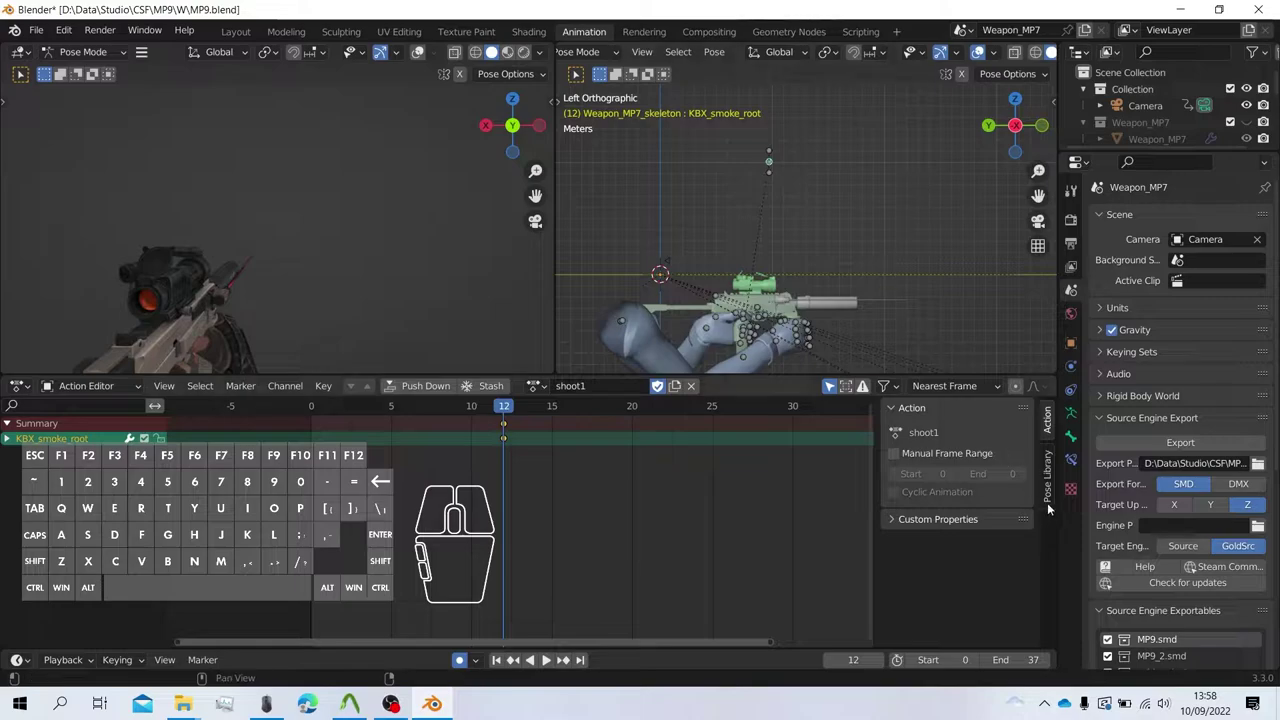
{"action": "left_click", "coordinate": [1070, 344]}
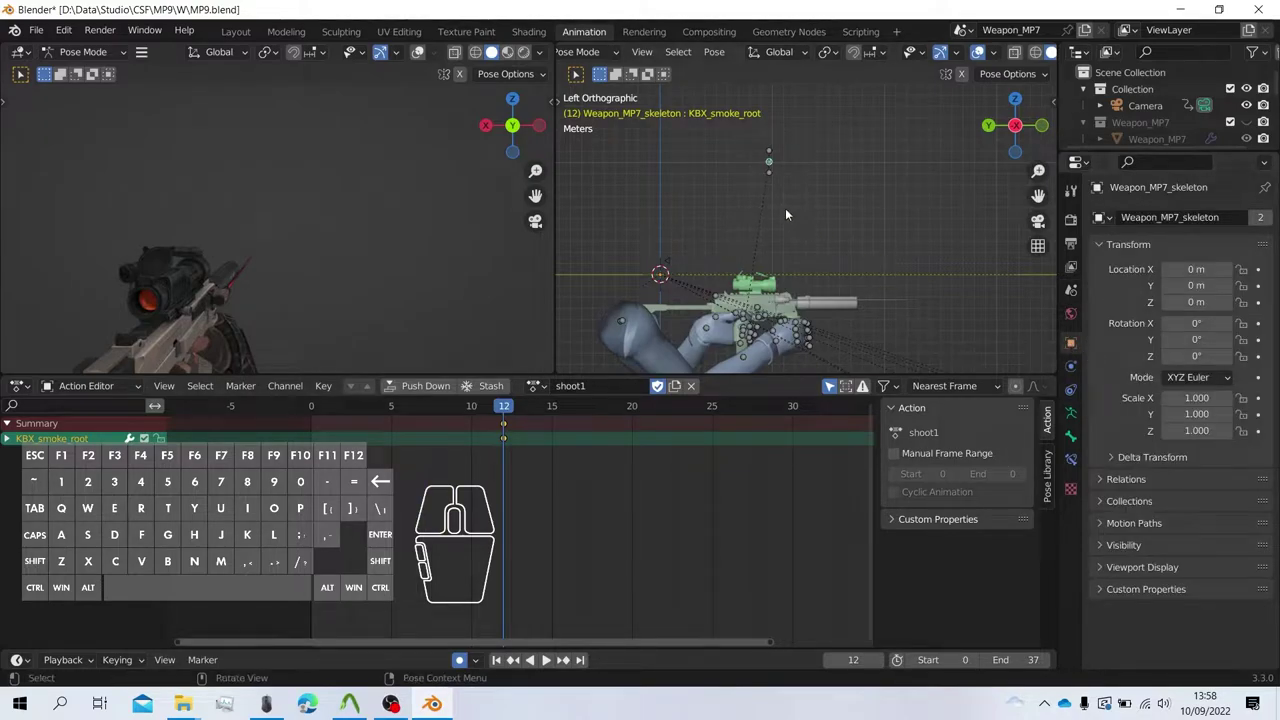
{"action": "key", "text": "g"}
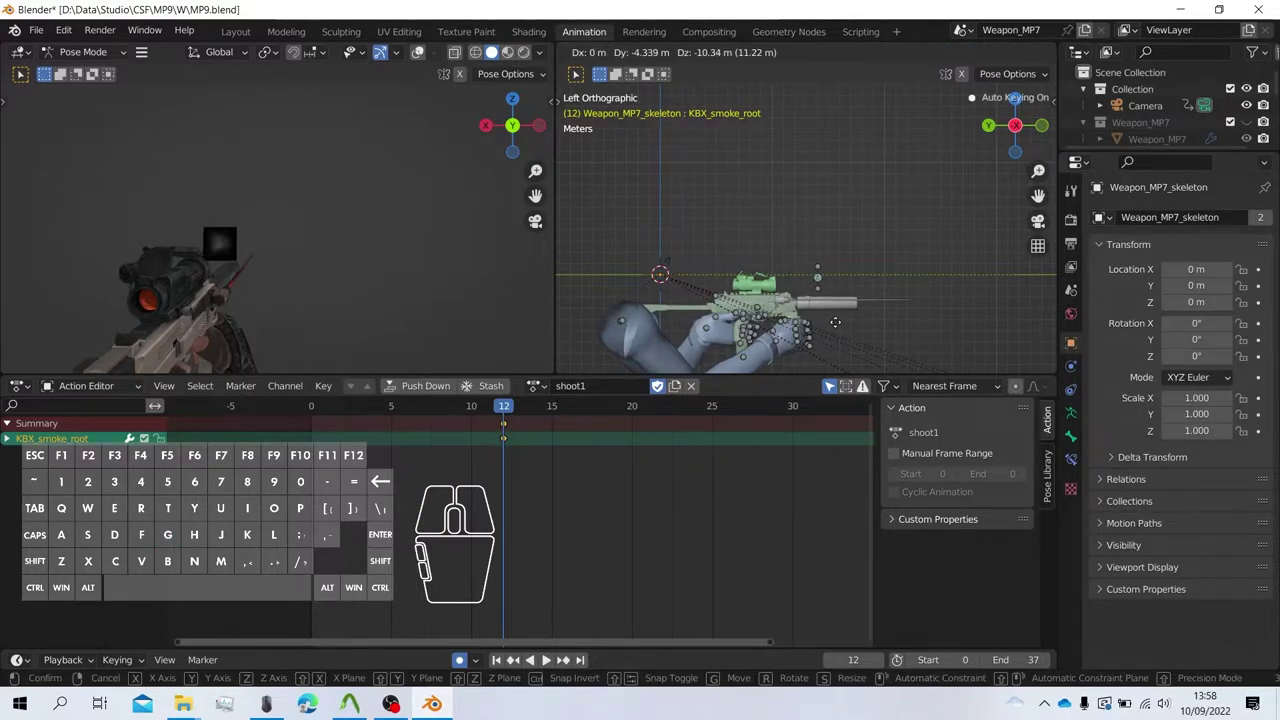
{"action": "left_click", "coordinate": [868, 323]}
Move KBX_smoke_root closer so it sits just in front of the suppressor's muzzle.
{"action": "middle_click_drag", "start_coordinate": [814, 258], "coordinate": [680, 157], "text": "shift"}
{"action": "scroll", "coordinate": [742, 195], "scroll_direction": "up", "scroll_amount": 4}
{"action": "middle_click_drag", "start_coordinate": [743, 197], "coordinate": [850, 238], "text": "shift"}
{"action": "scroll", "coordinate": [850, 238], "scroll_direction": "up", "scroll_amount": 4}
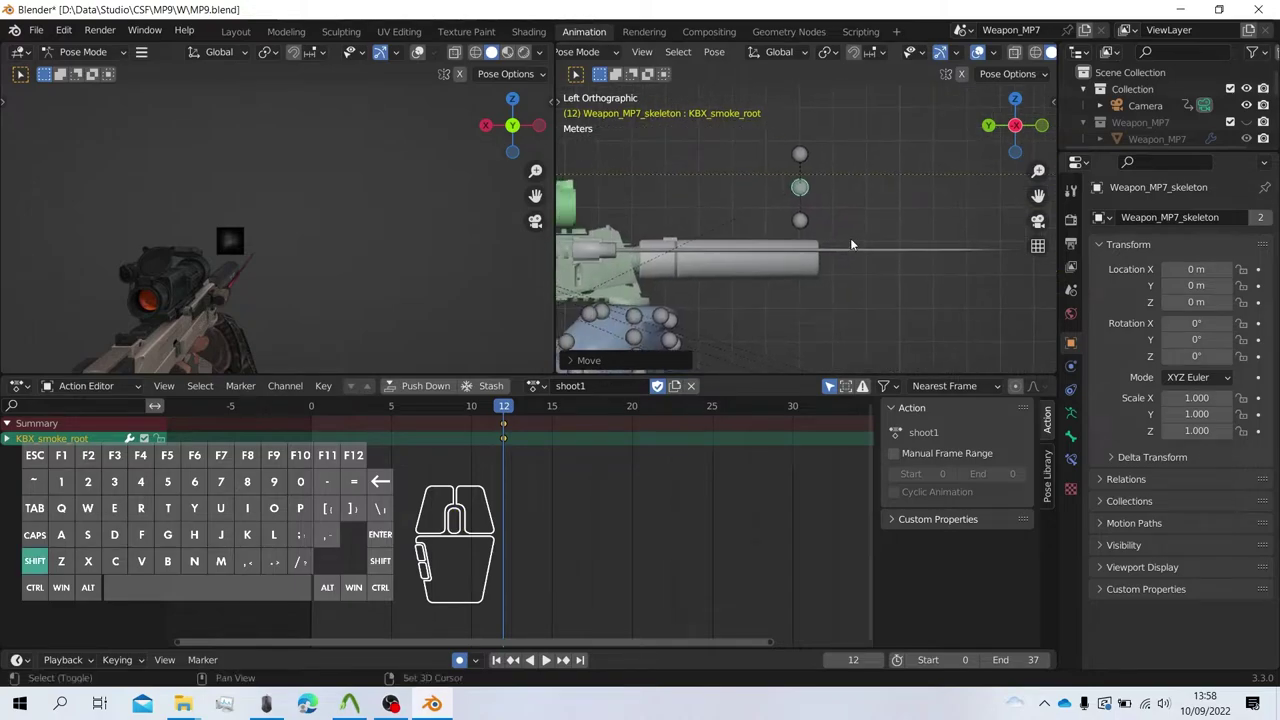
{"action": "key", "text": "g"}
{"action": "left_click", "coordinate": [897, 326]}
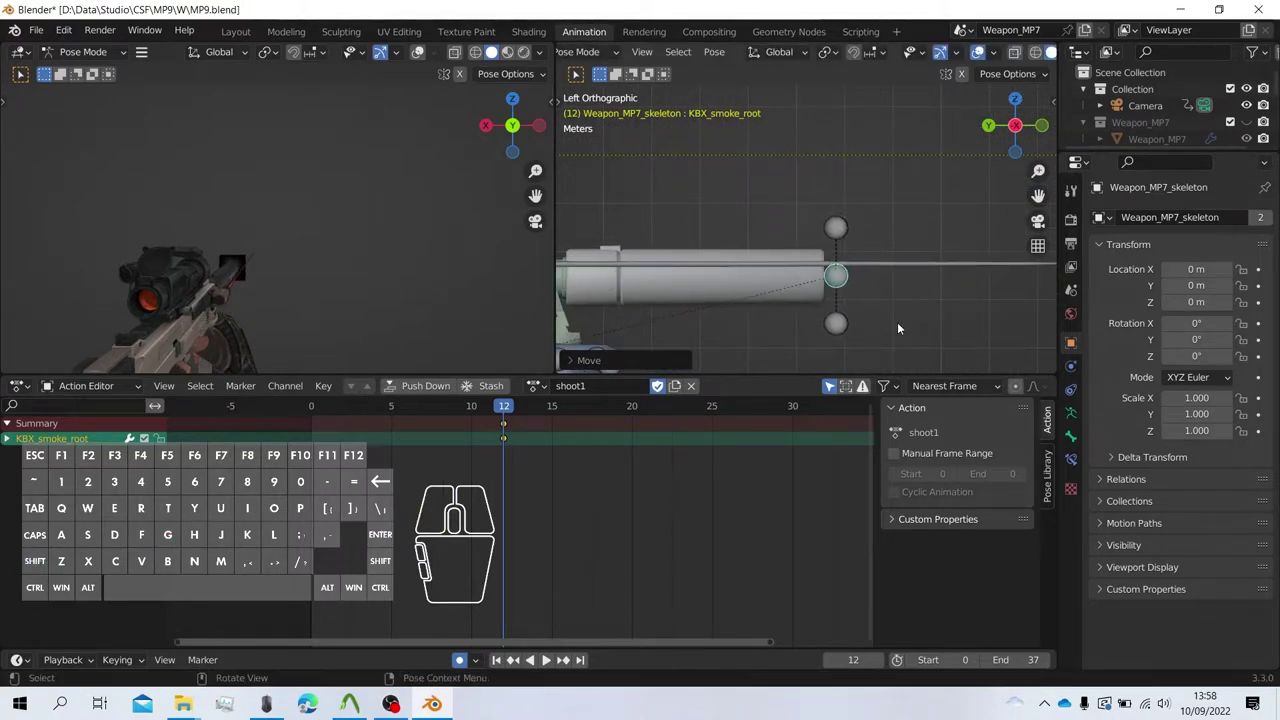
Show the weapon in wireframe from the front and hide the viewport overlays around the muzzle.
{"action": "left_click", "coordinate": [1042, 127]}
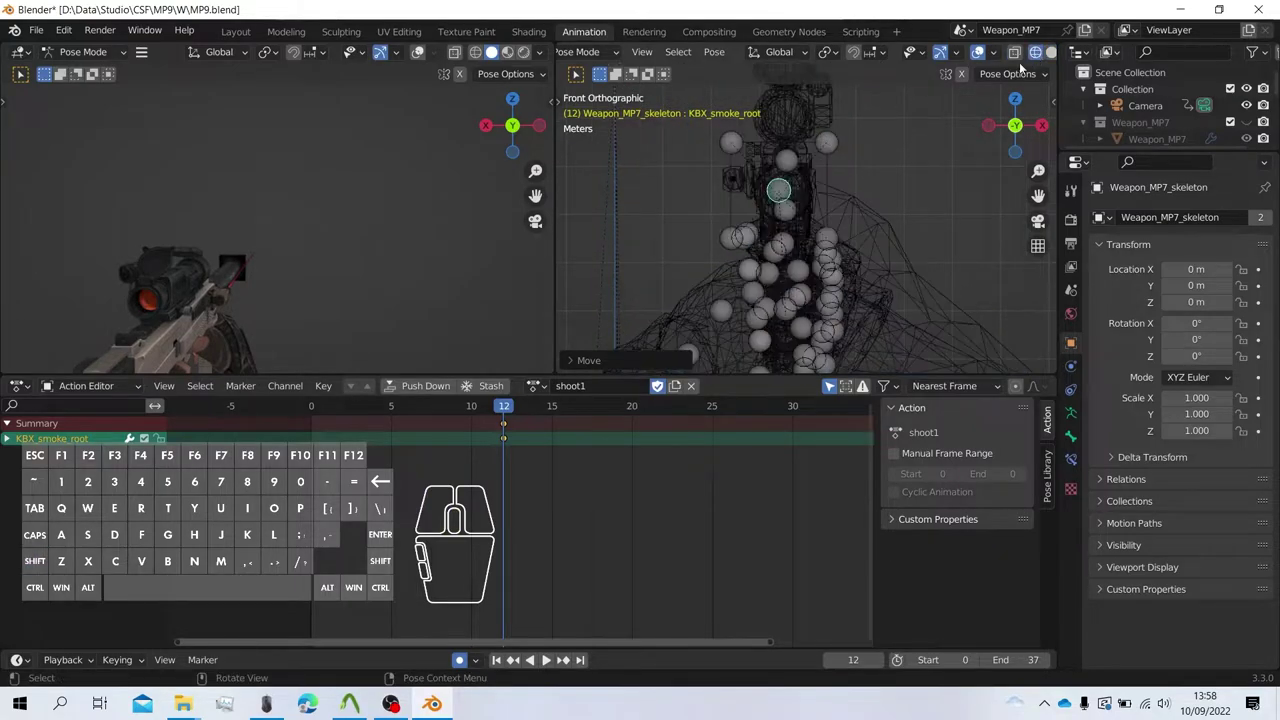
{"action": "scroll", "coordinate": [860, 104], "scroll_direction": "up", "scroll_amount": 6}
{"action": "middle_click_drag", "start_coordinate": [812, 118], "coordinate": [869, 187], "text": "shift"}
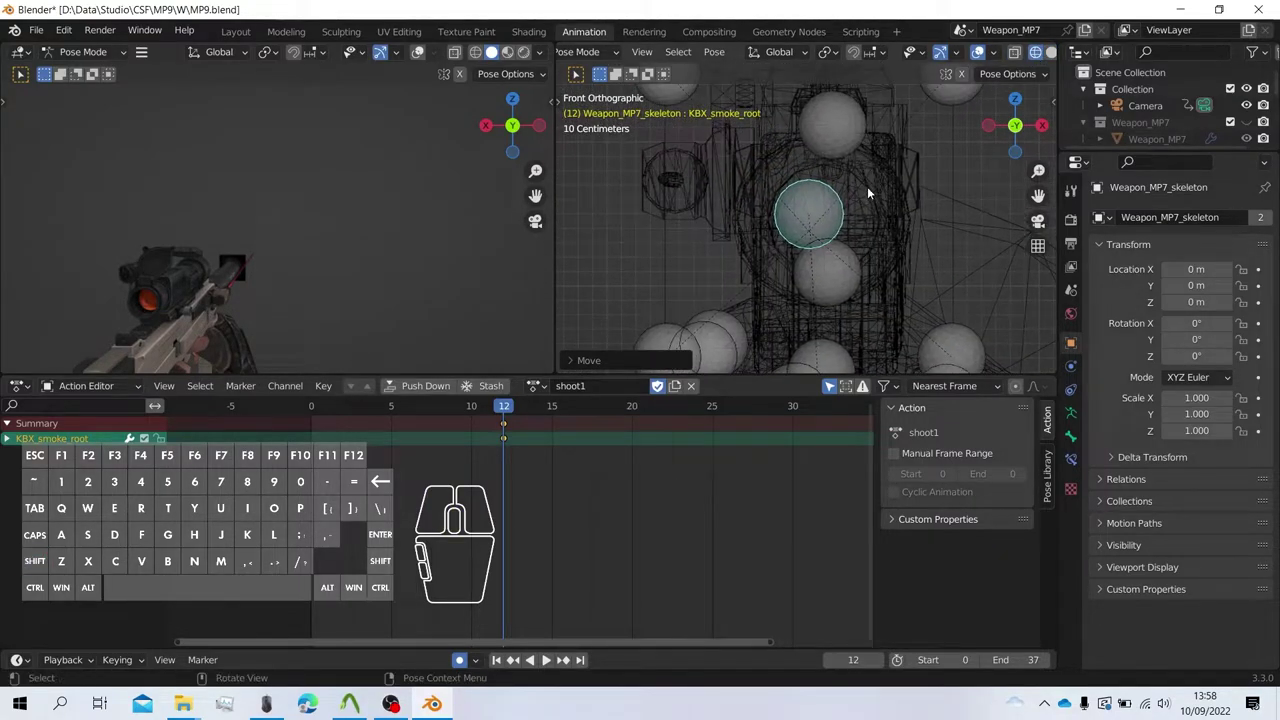
{"action": "left_click", "coordinate": [977, 52]}
{"action": "scroll", "coordinate": [875, 162], "scroll_direction": "up", "scroll_amount": 1}
Try shifting KBX_smoke_root to centre the smoke plane on the barrel, and undo the move.
{"action": "key", "text": "g"}
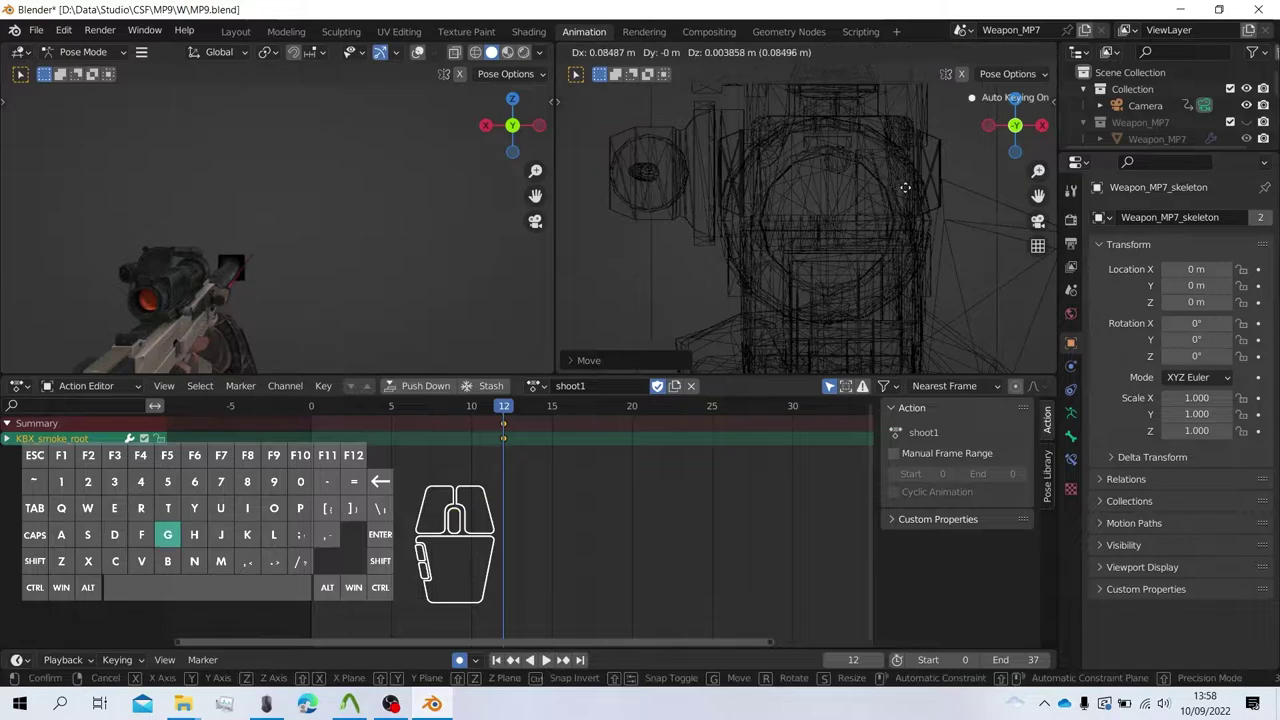
{"action": "left_click", "coordinate": [906, 167]}
{"action": "key", "text": "ctrl+z"}
Move KBX_smoke_root in the front view to centre the smoke plane on the barrel's circular outline.
{"action": "scroll", "coordinate": [860, 196], "scroll_direction": "down", "scroll_amount": 4}
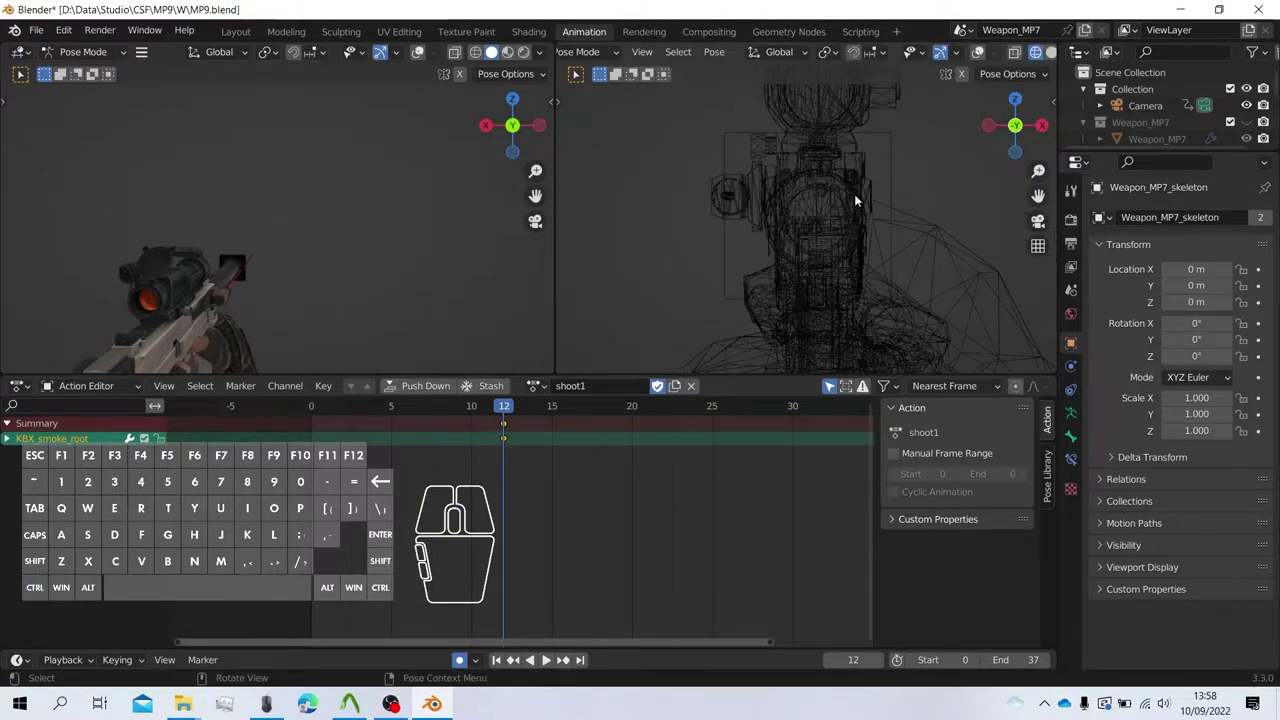
{"action": "scroll", "coordinate": [855, 197], "scroll_direction": "up", "scroll_amount": 3}
{"action": "middle_click_drag", "start_coordinate": [862, 196], "coordinate": [814, 199], "text": "shift"}
{"action": "scroll", "coordinate": [814, 199], "scroll_direction": "down", "scroll_amount": 2}
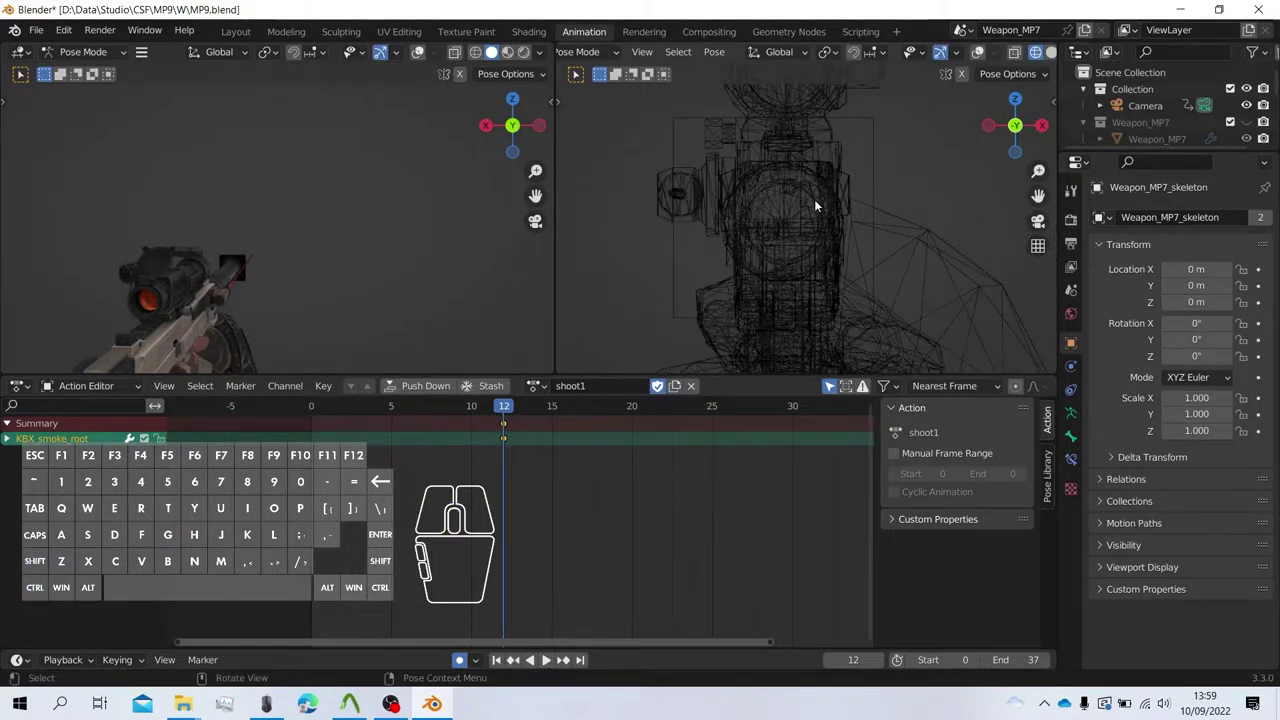
{"action": "key", "text": "g"}
{"action": "left_click", "coordinate": [831, 200]}
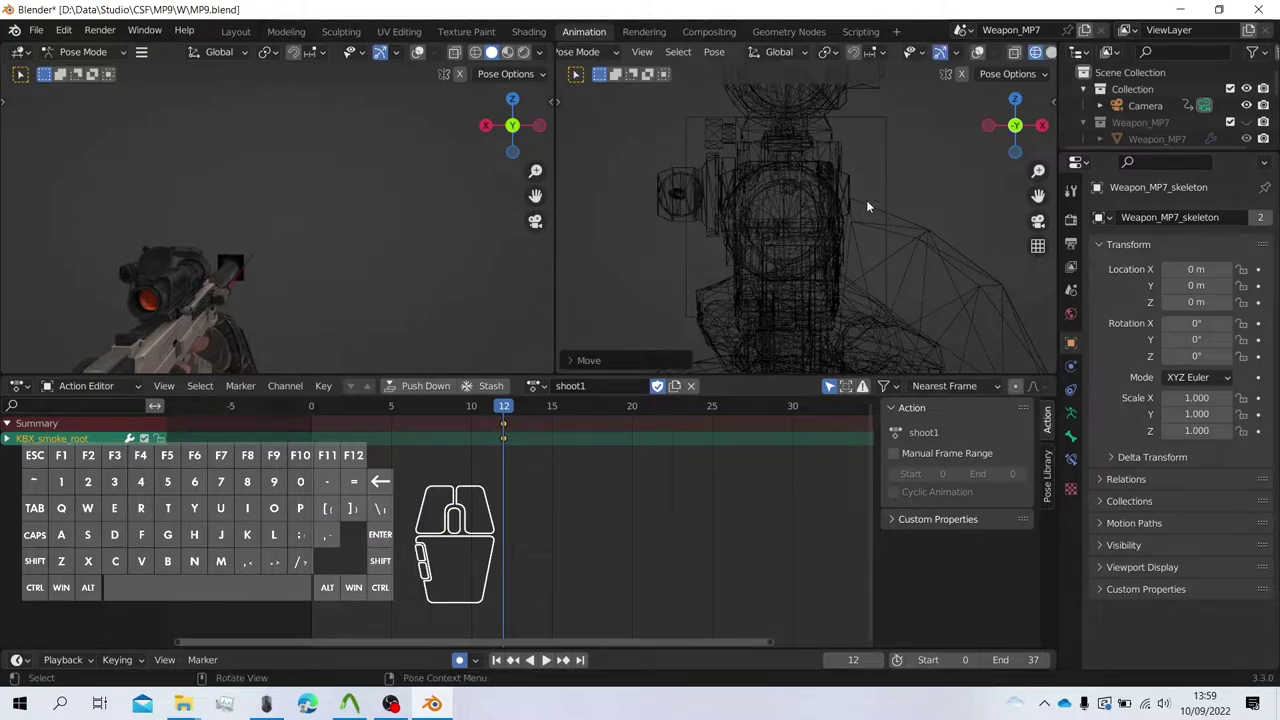
Show the overlays again and move KBX_smoke_root back against the muzzle end in the left view.
{"action": "left_click", "coordinate": [982, 129]}
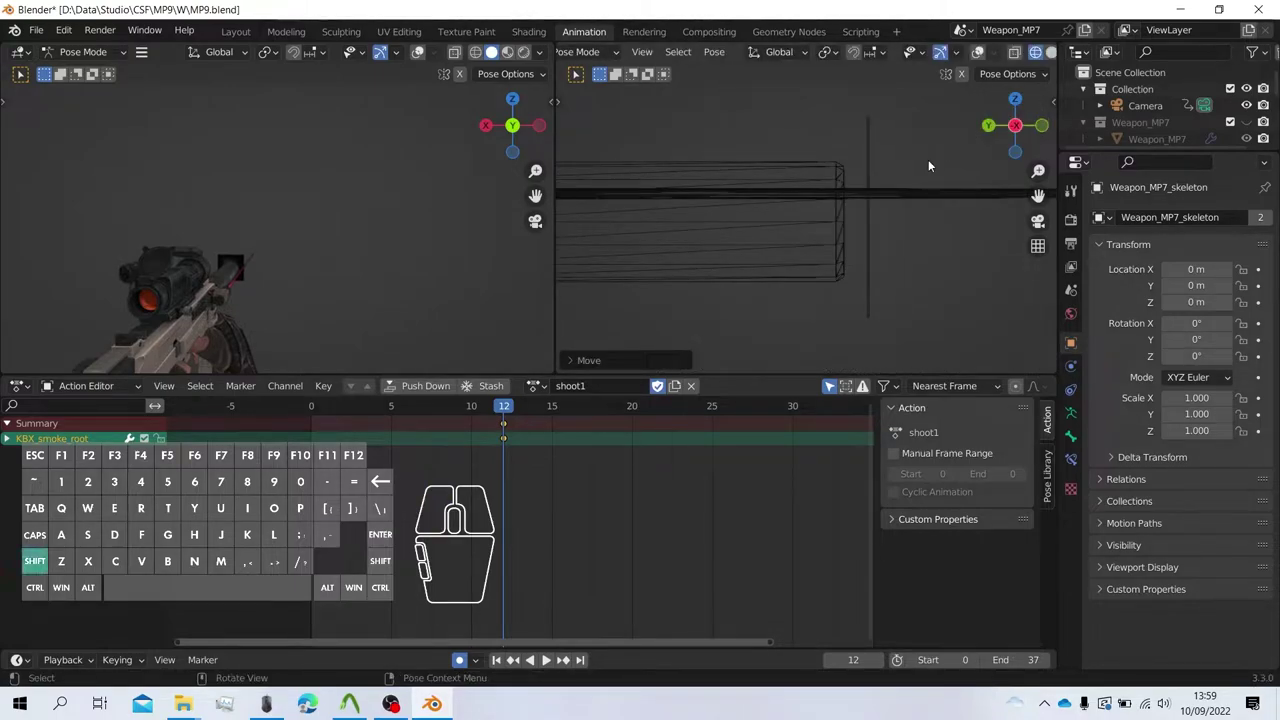
{"action": "middle_click_drag", "start_coordinate": [928, 160], "coordinate": [823, 156], "text": "shift"}
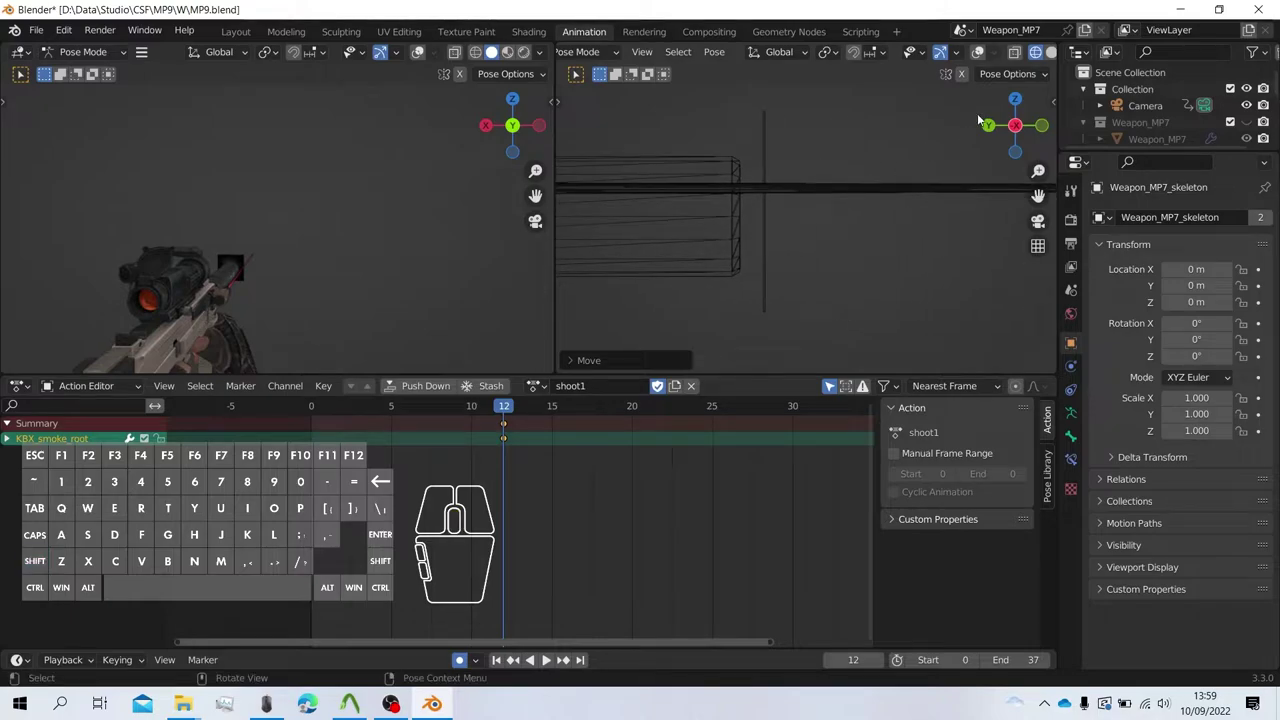
{"action": "left_click", "coordinate": [977, 52]}
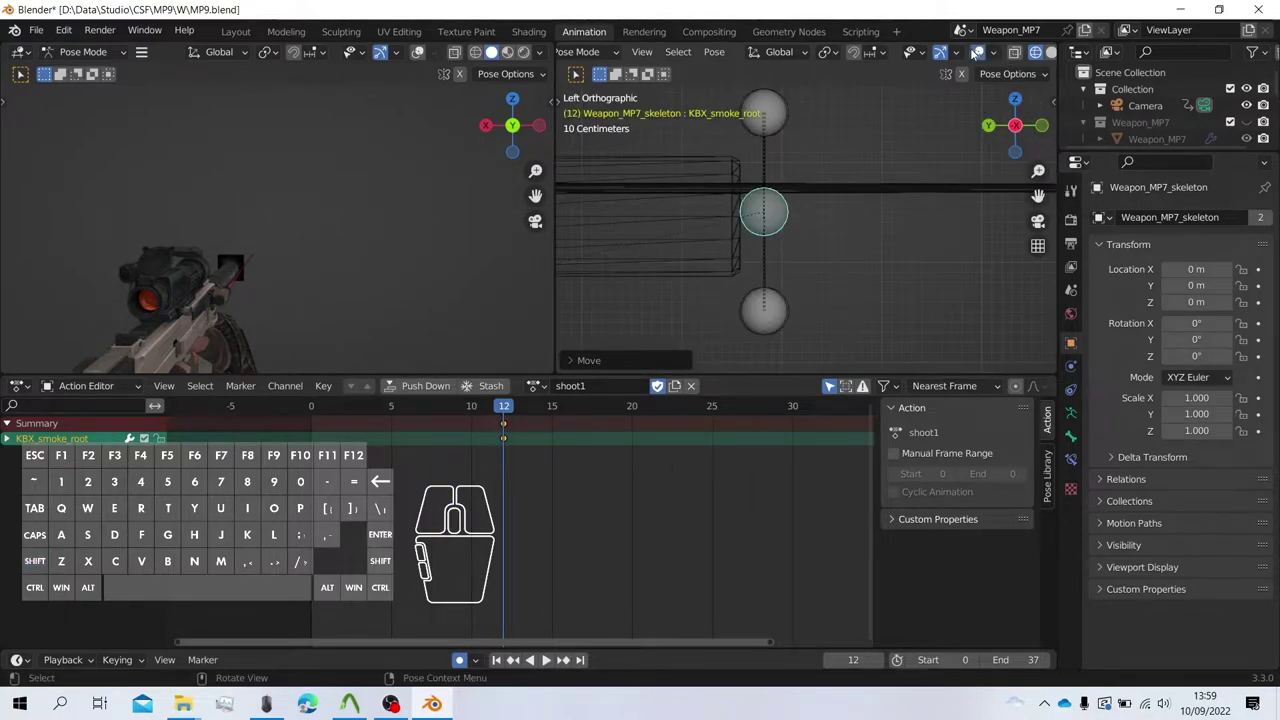
{"action": "scroll", "coordinate": [867, 140], "scroll_direction": "up", "scroll_amount": 1}
{"action": "middle_click_drag", "start_coordinate": [854, 170], "coordinate": [818, 177], "text": "shift"}
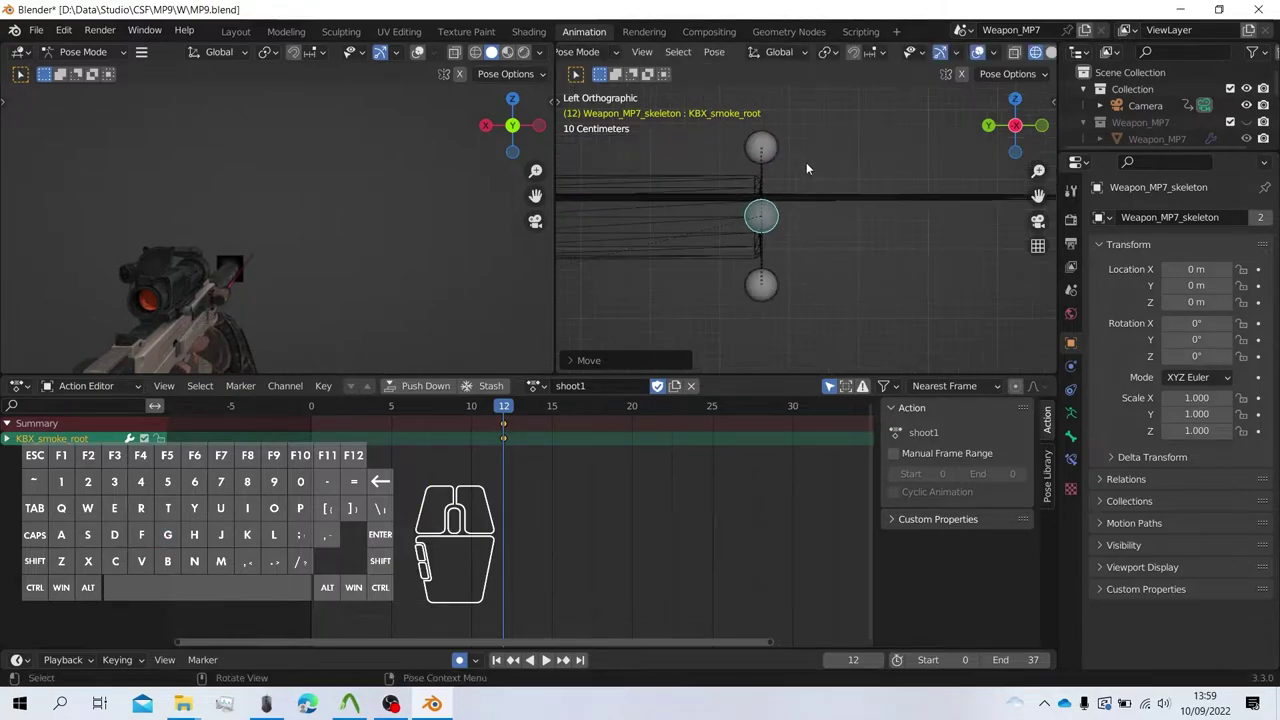
Reposition KBX_smoke_root along the global Y axis at the muzzle in the top view.
{"action": "left_click", "coordinate": [1013, 100]}
{"action": "scroll", "coordinate": [898, 149], "scroll_direction": "up", "scroll_amount": 2}
{"action": "middle_click_drag", "start_coordinate": [875, 158], "coordinate": [834, 264], "text": "shift"}
{"action": "scroll", "coordinate": [838, 256], "scroll_direction": "up", "scroll_amount": 4}
{"action": "key", "text": "g"}
{"action": "key", "text": "x"}
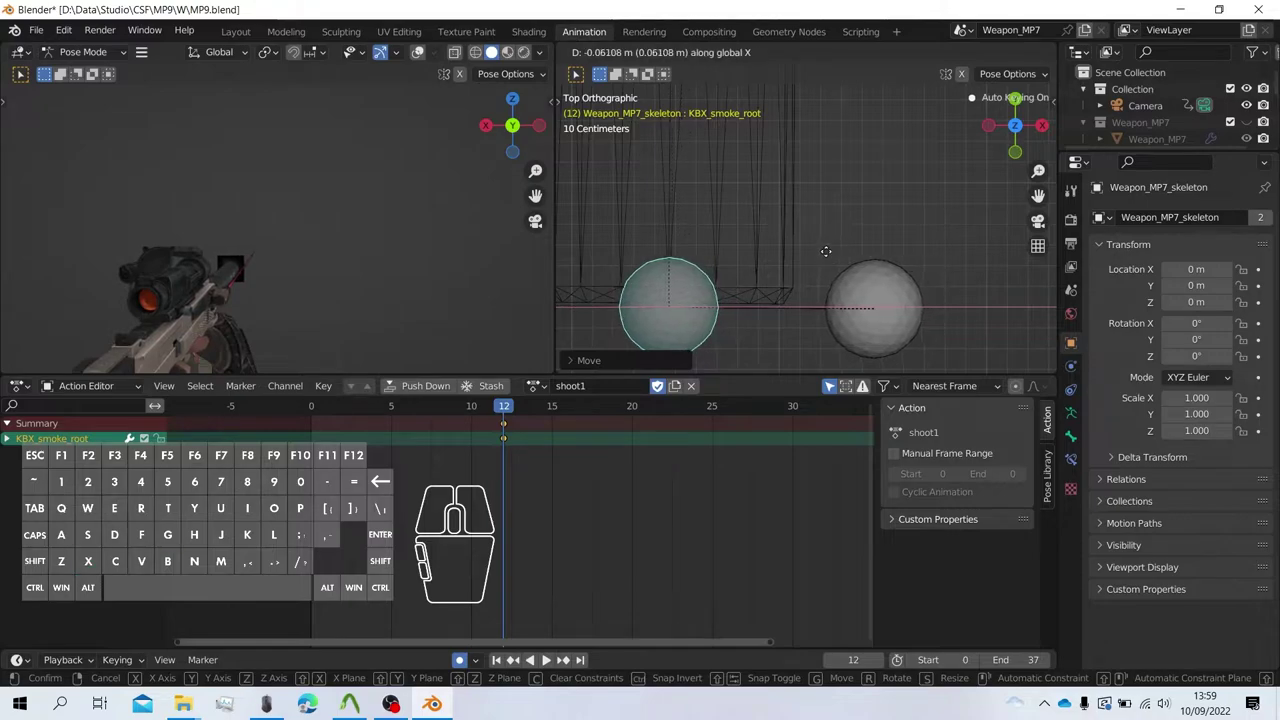
{"action": "key", "text": "y"}
{"action": "scroll", "coordinate": [825, 245], "scroll_direction": "down", "scroll_amount": 2}
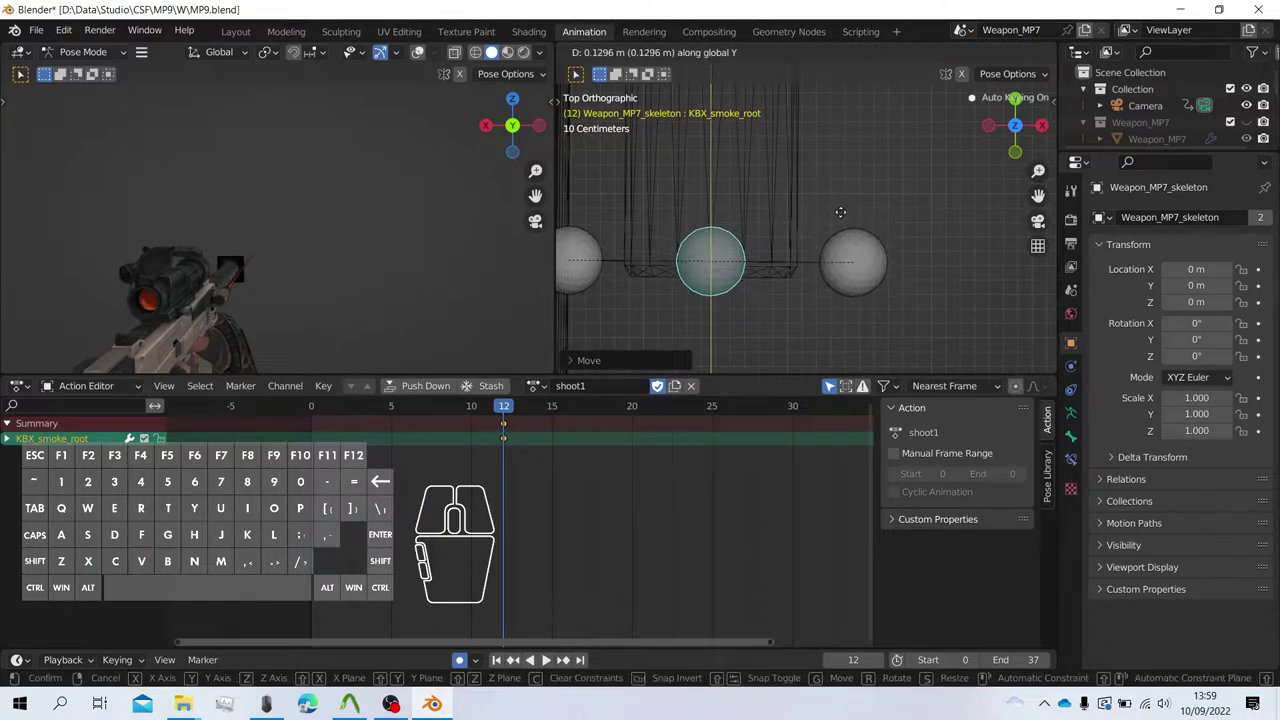
{"action": "left_click", "coordinate": [813, 333]}
Slide KBX_smoke_root along the global Y axis to place the smoke plane ahead of the muzzle.
{"action": "middle_click_drag", "start_coordinate": [813, 333], "coordinate": [927, 144]}
{"action": "key", "text": "g"}
{"action": "key", "text": "y"}
{"action": "left_click", "coordinate": [956, 160]}
{"action": "key", "text": "g"}
{"action": "key", "text": "y"}
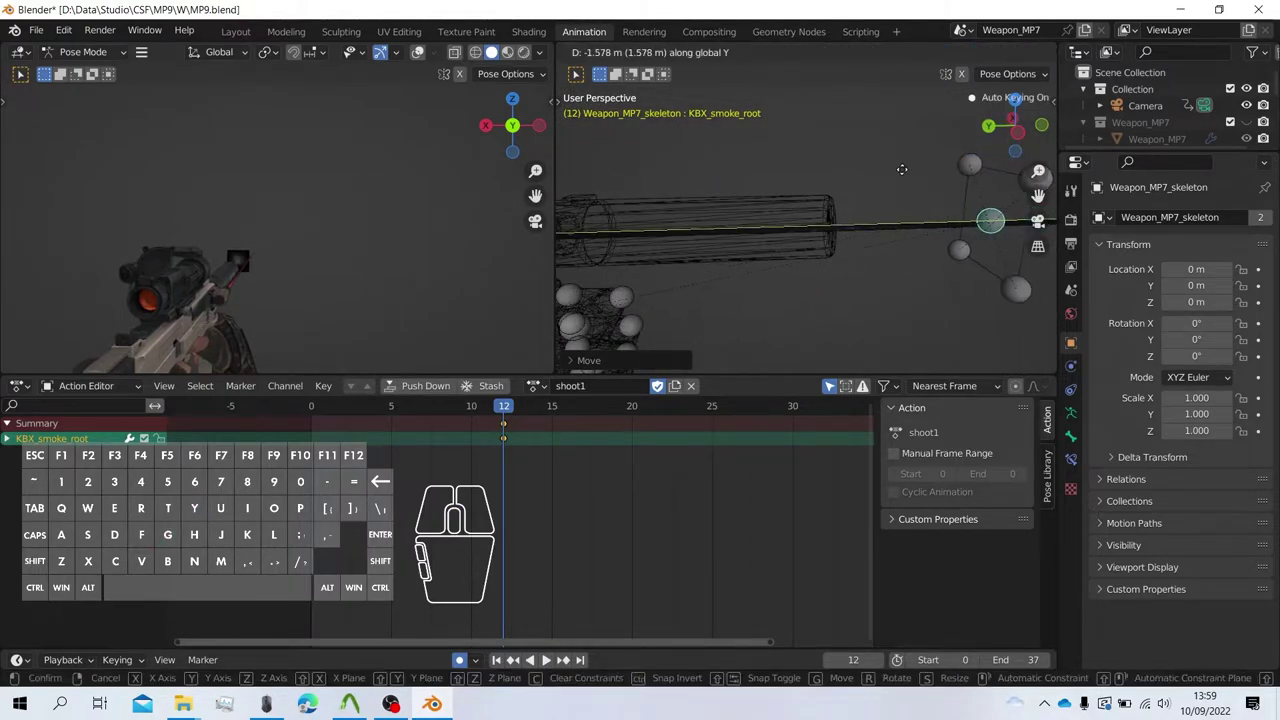
{"action": "left_click", "coordinate": [886, 177]}
{"action": "middle_click_drag", "start_coordinate": [888, 178], "coordinate": [816, 199], "text": "shift"}
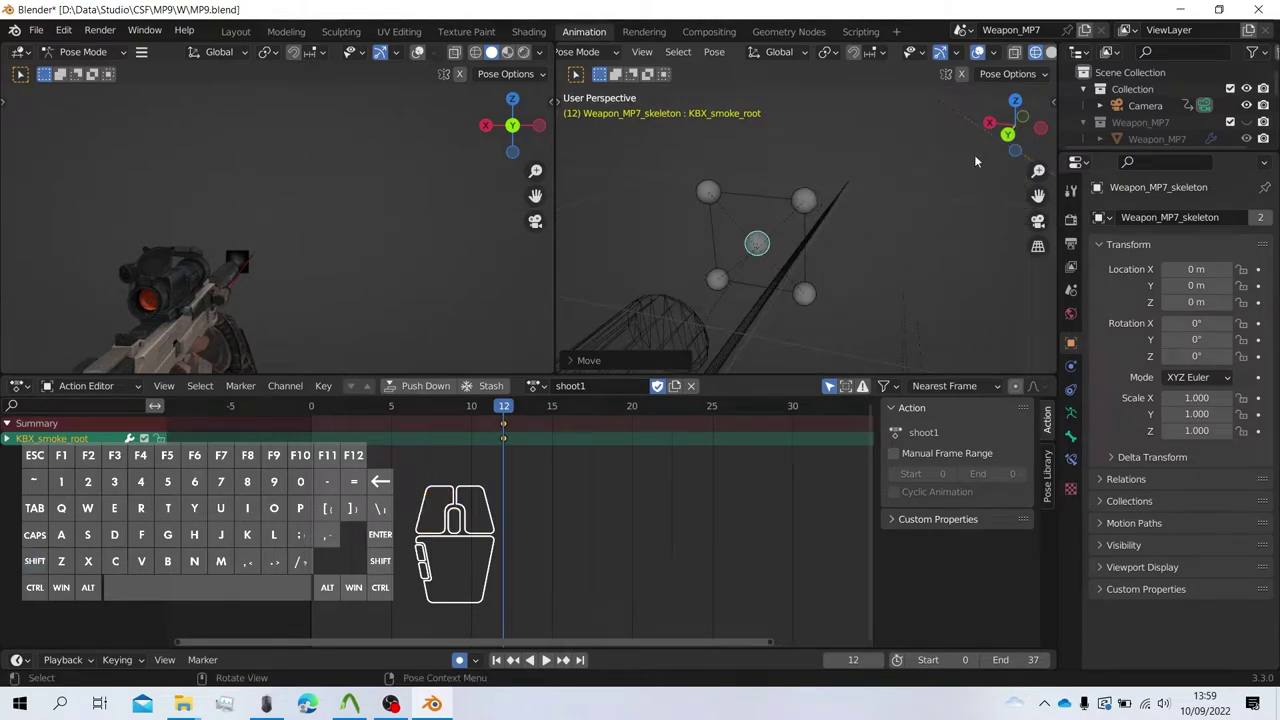
{"action": "left_click", "coordinate": [1009, 135]}
{"action": "left_click", "coordinate": [1012, 137]}
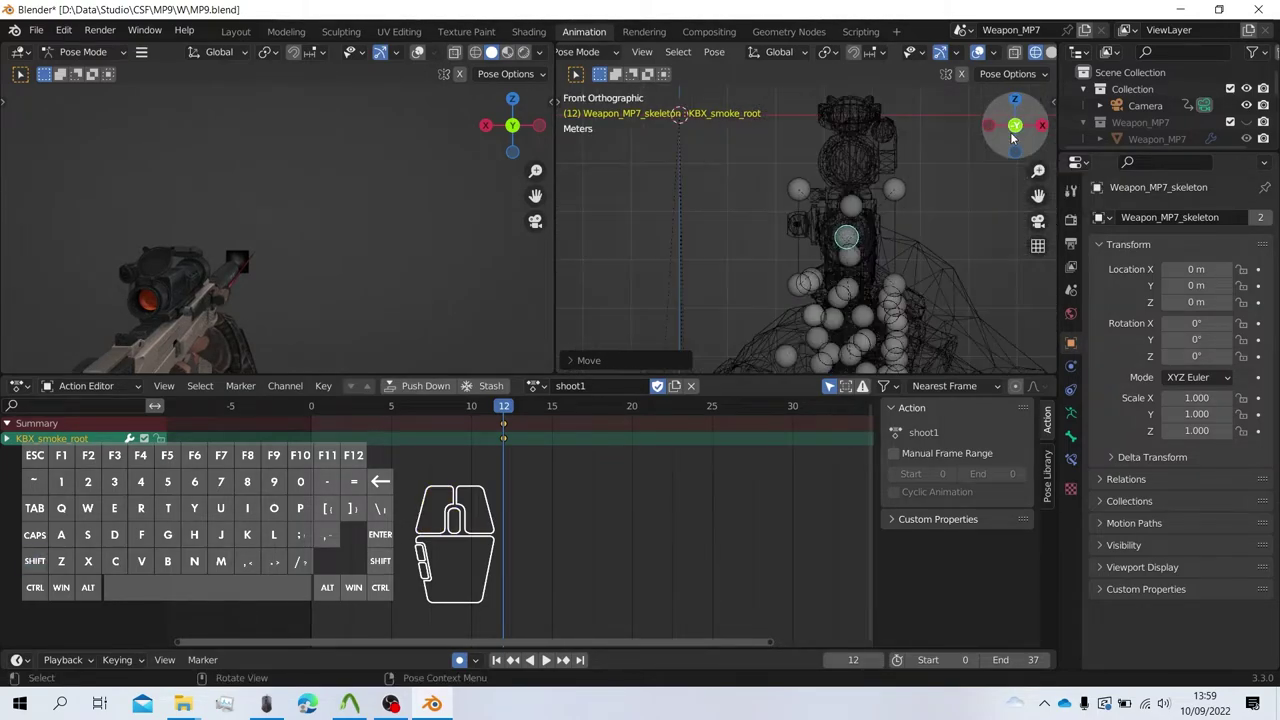
Try to slide KBX_smoke_L1 outward along the global X axis in the front view.
{"action": "middle_click_drag", "start_coordinate": [917, 166], "coordinate": [786, 199], "text": "shift"}
{"action": "left_click", "coordinate": [783, 205]}
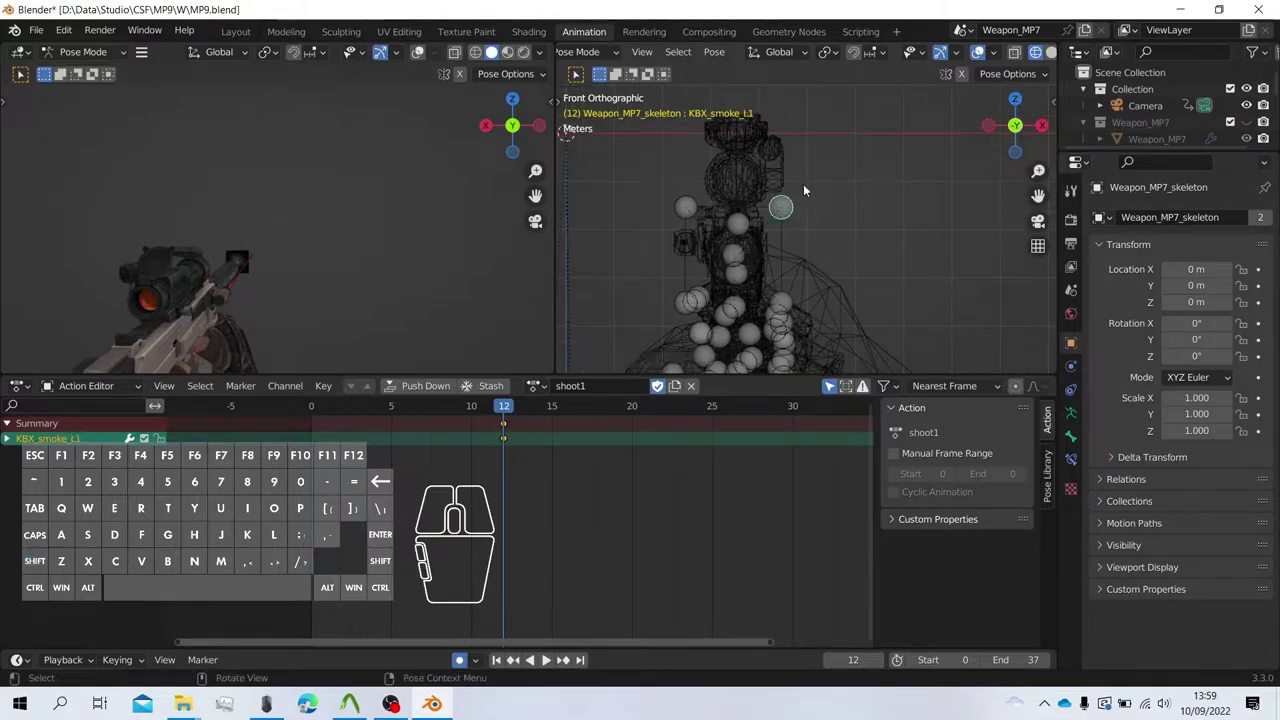
{"action": "scroll", "coordinate": [803, 184], "scroll_direction": "up", "scroll_amount": 1}
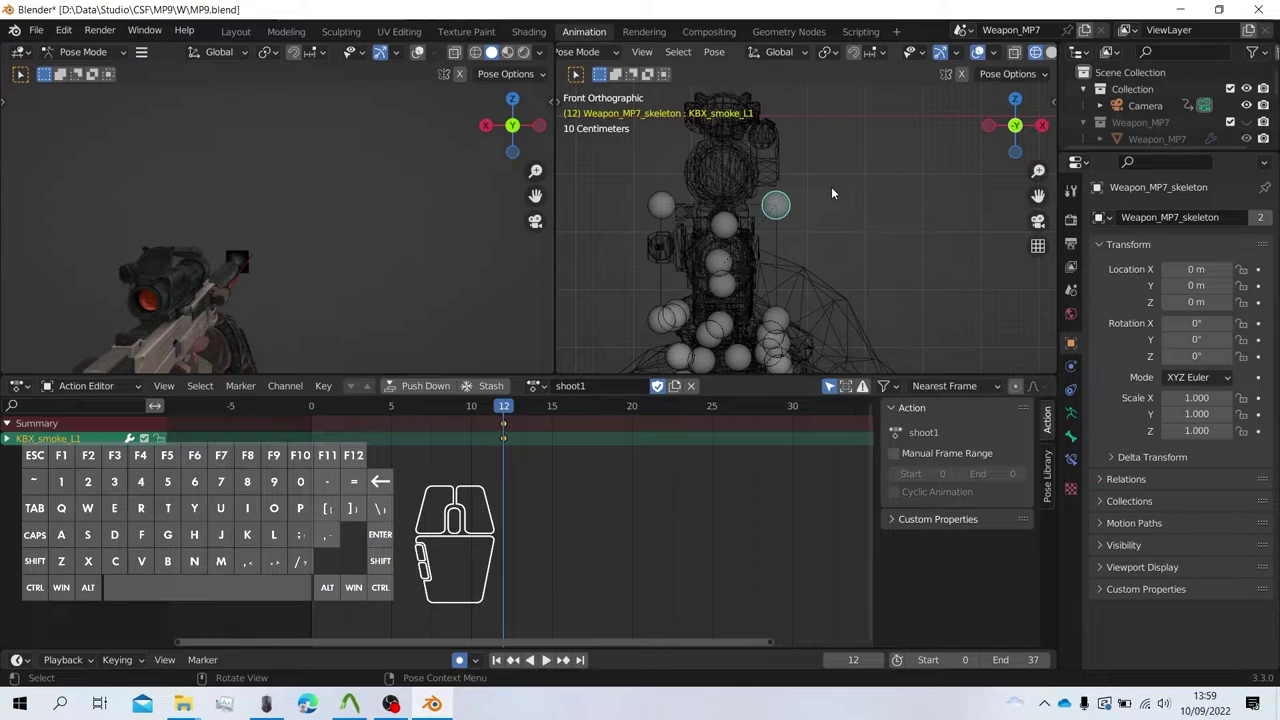
{"action": "key", "text": "g"}
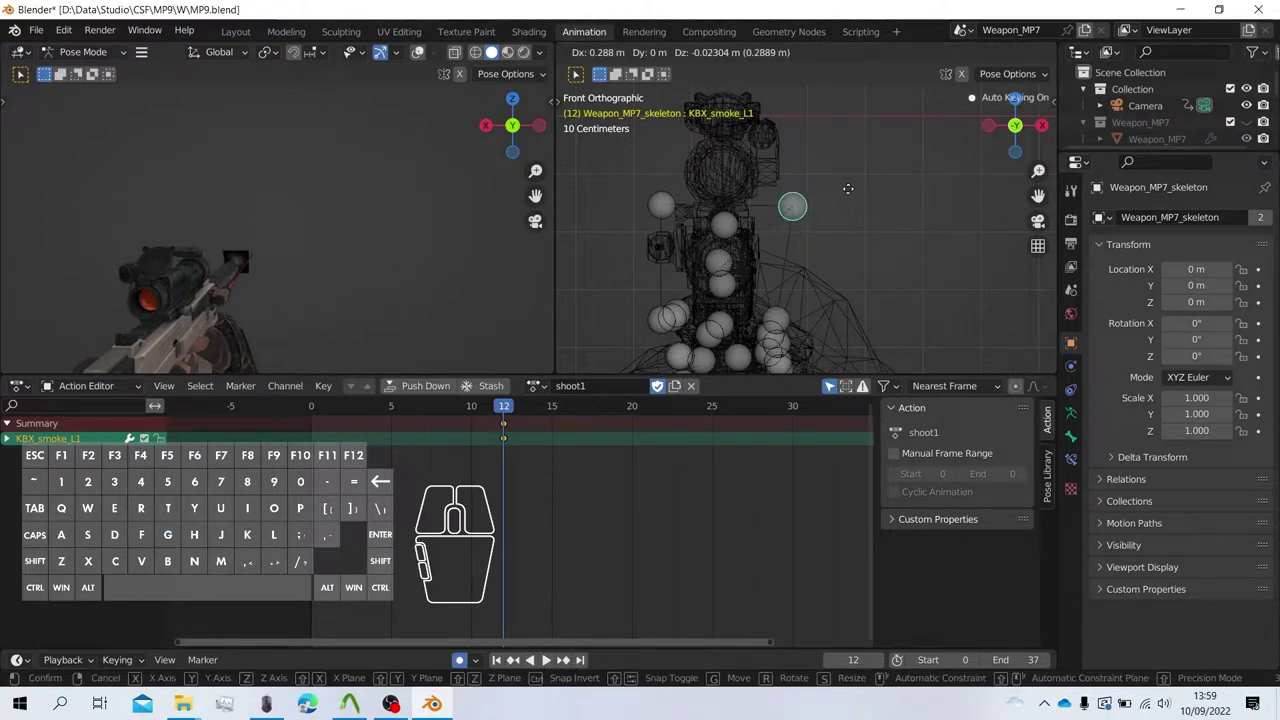
{"action": "key", "text": "x"}
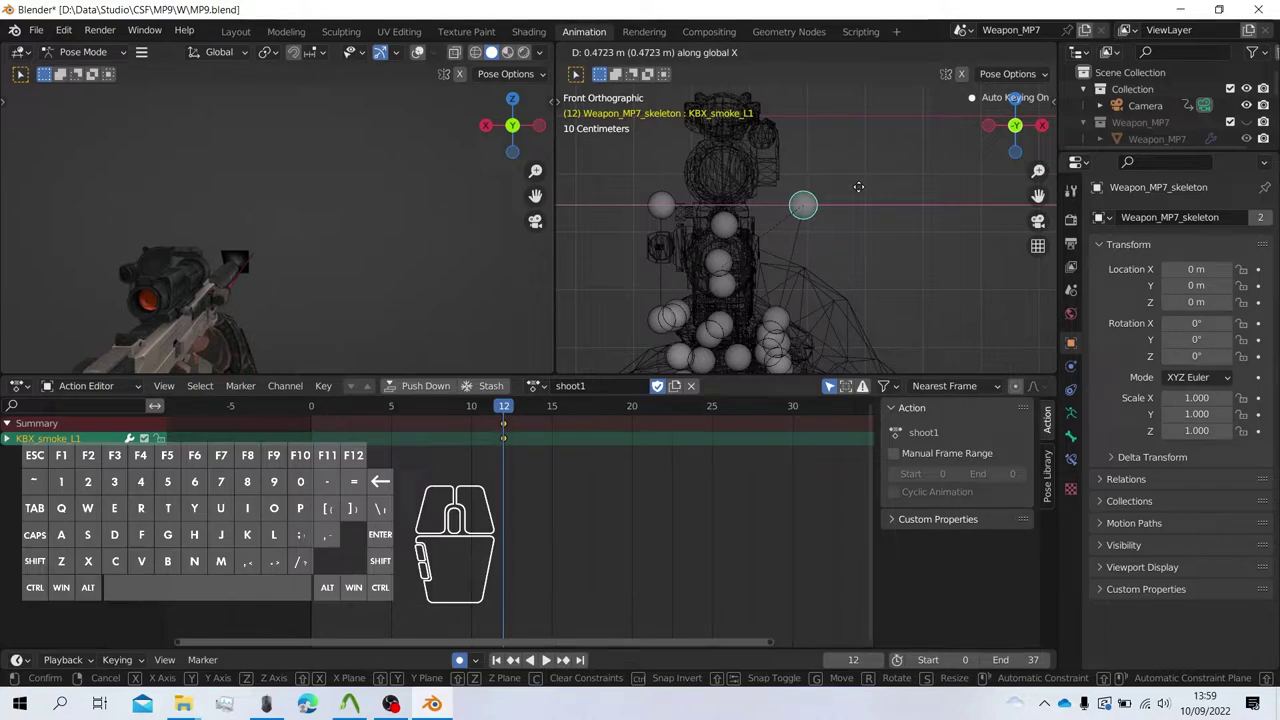
{"action": "left_click", "coordinate": [858, 186]}
{"action": "key", "text": "ctrl+z"}
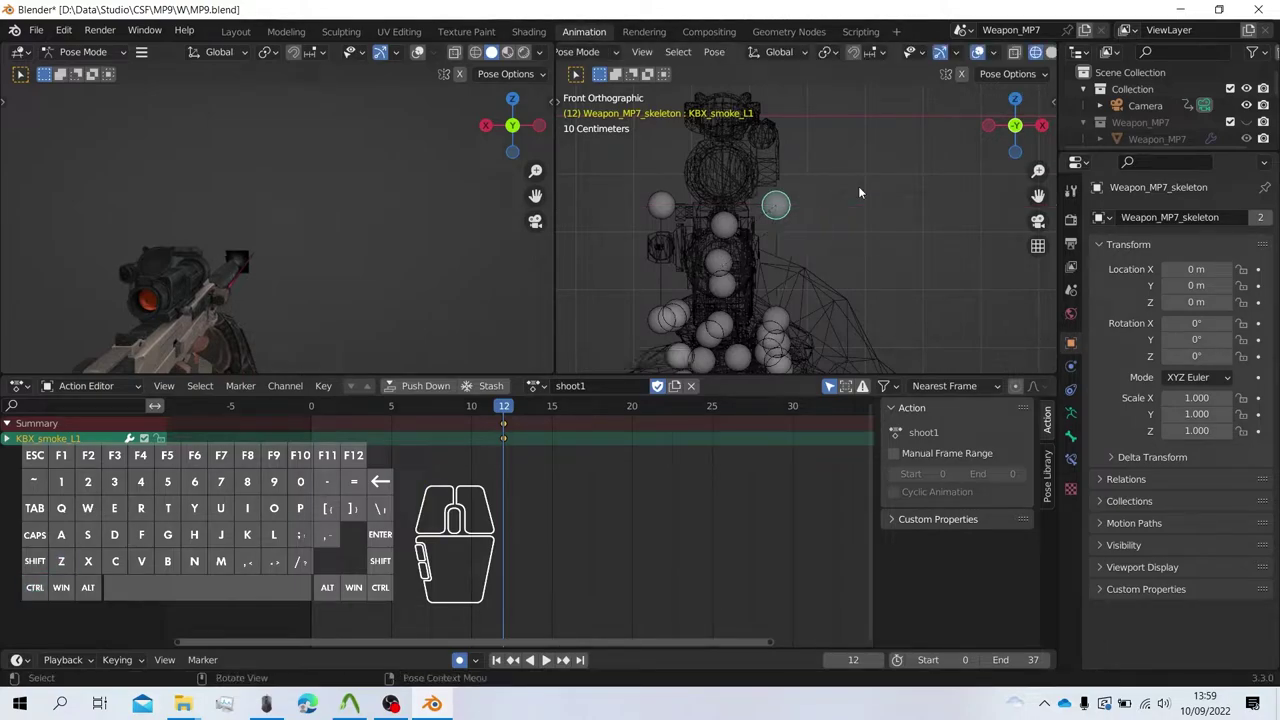
Move KBX_smoke_L1 and KBX_smoke_L2 together 0.5 m outward along the global X axis.
{"action": "scroll", "coordinate": [782, 188], "scroll_direction": "down", "scroll_amount": 2}
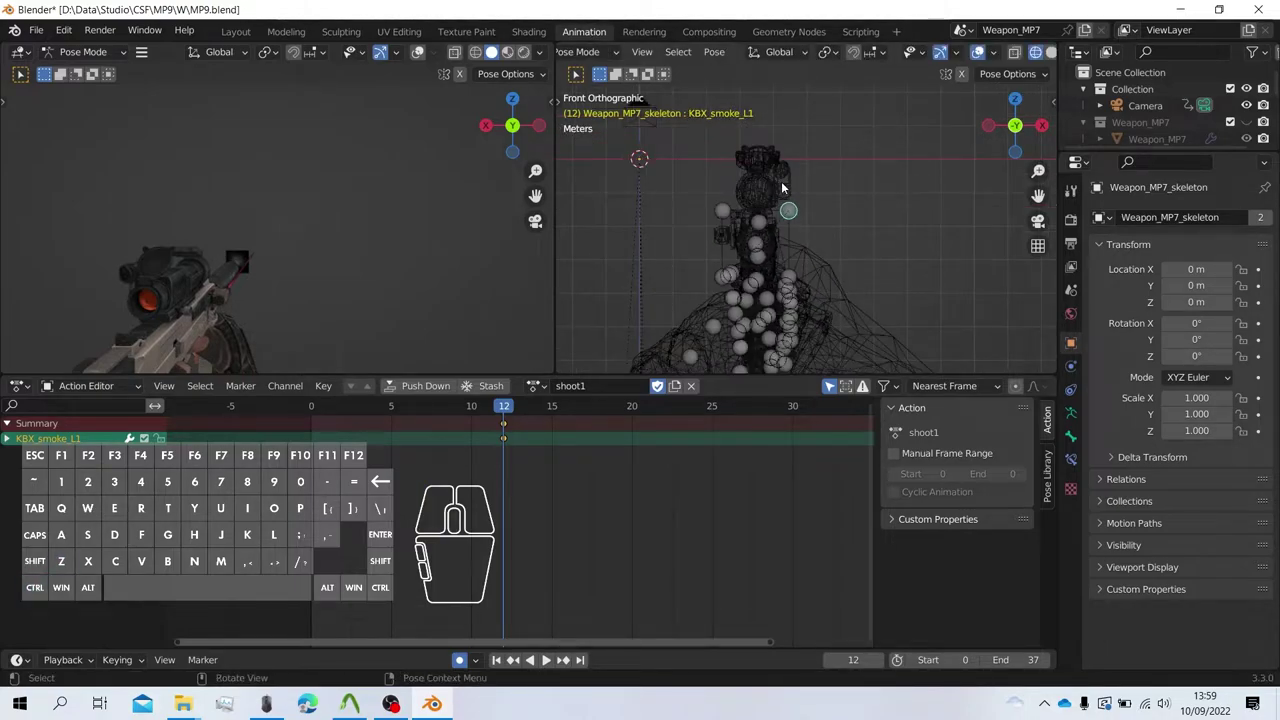
{"action": "middle_click_drag", "start_coordinate": [796, 255], "coordinate": [828, 241]}
{"action": "left_click", "coordinate": [786, 268], "text": "shift"}
{"action": "key", "text": "g"}
{"action": "key", "text": "x"}
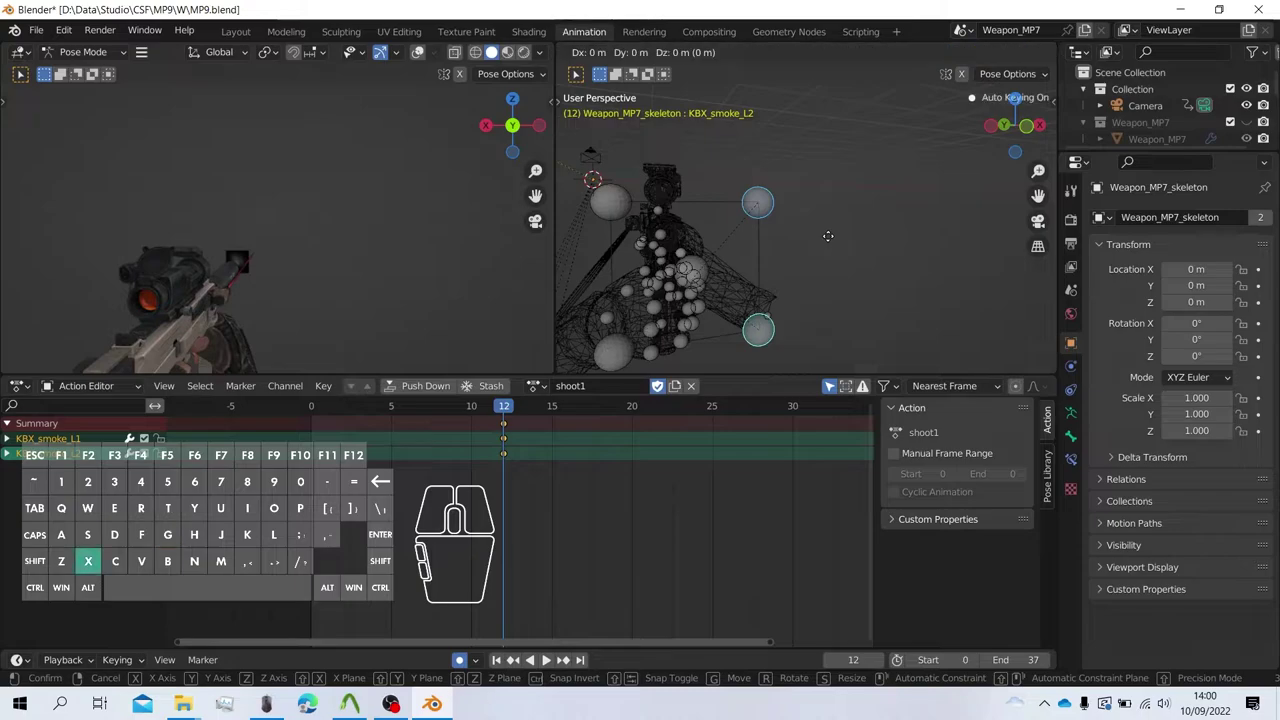
{"action": "key", "text": "1"}
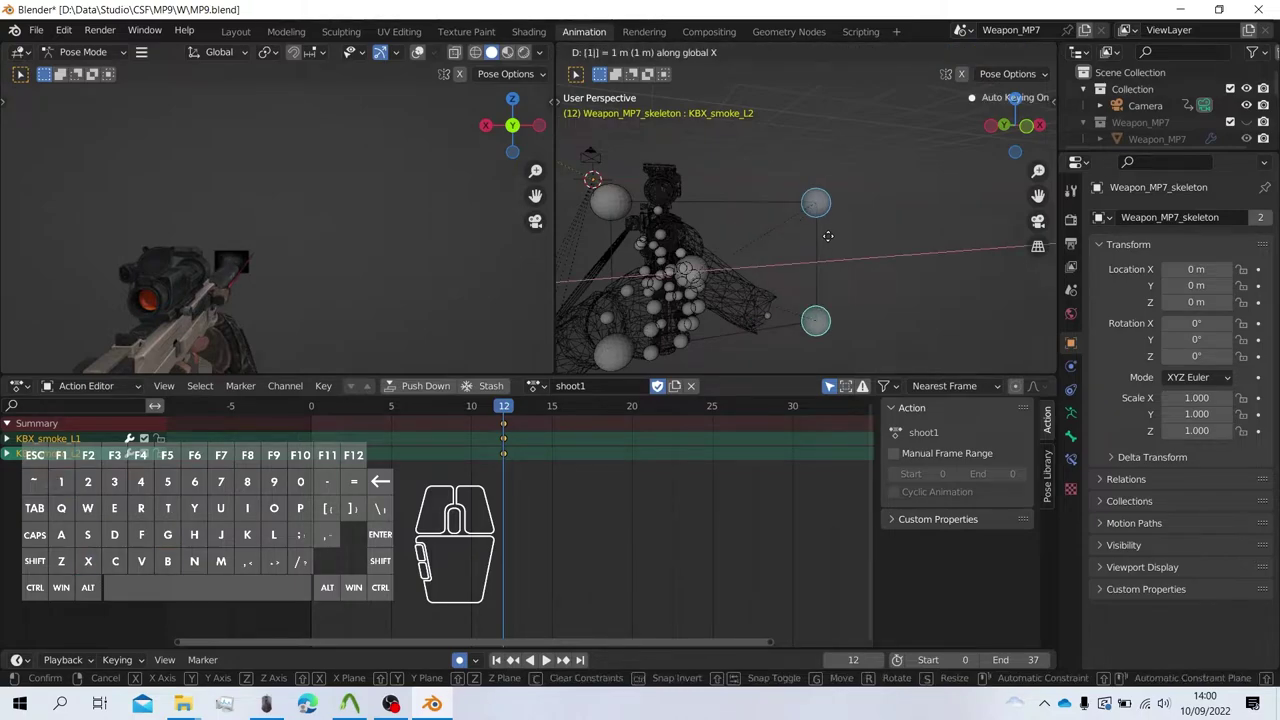
{"action": "key", "text": "Return"}
{"action": "key", "text": "ctrl+z"}
{"action": "key", "text": "g"}
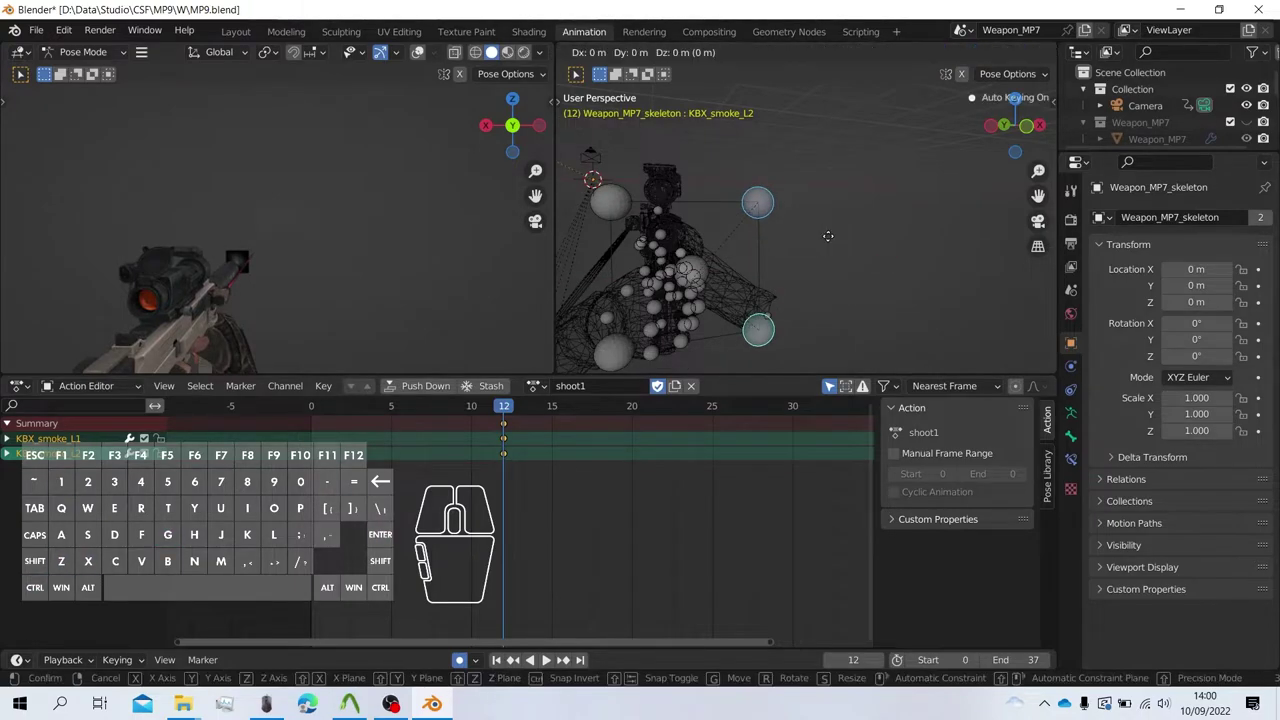
{"action": "key", "text": "x"}
{"action": "key", "text": "5"}
{"action": "key", "text": "Return"}
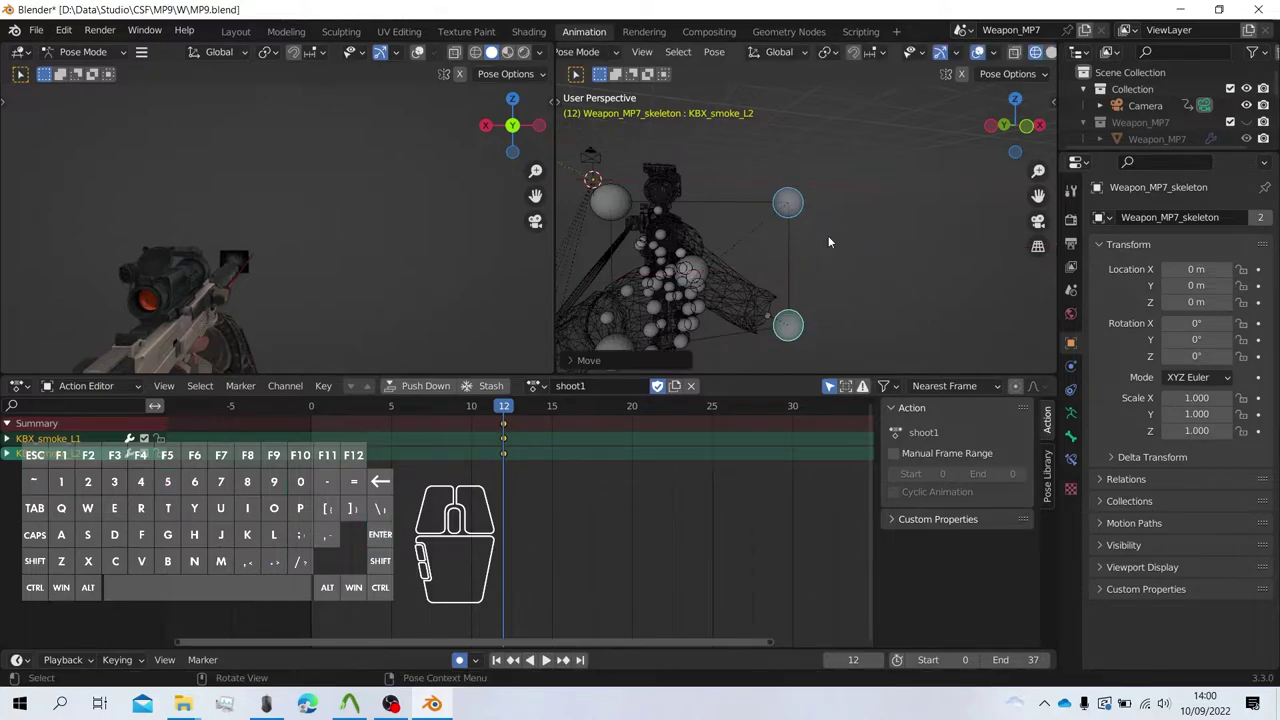
Move KBX_smoke_R1 and KBX_smoke_R2 together -0.5 m along the global X axis.
{"action": "left_click", "coordinate": [624, 206]}
{"action": "middle_click_drag", "start_coordinate": [624, 206], "coordinate": [648, 209]}
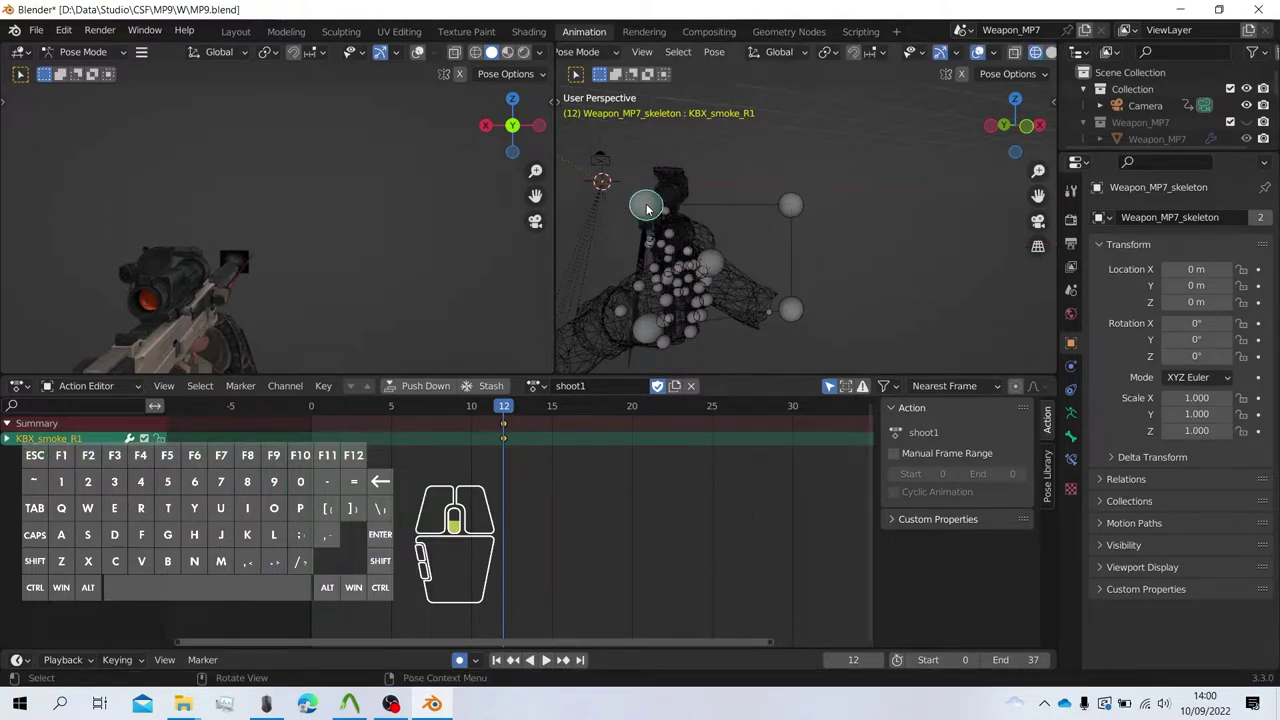
{"action": "left_click", "coordinate": [646, 326], "text": "shift"}
{"action": "type", "text": "gx-5"}
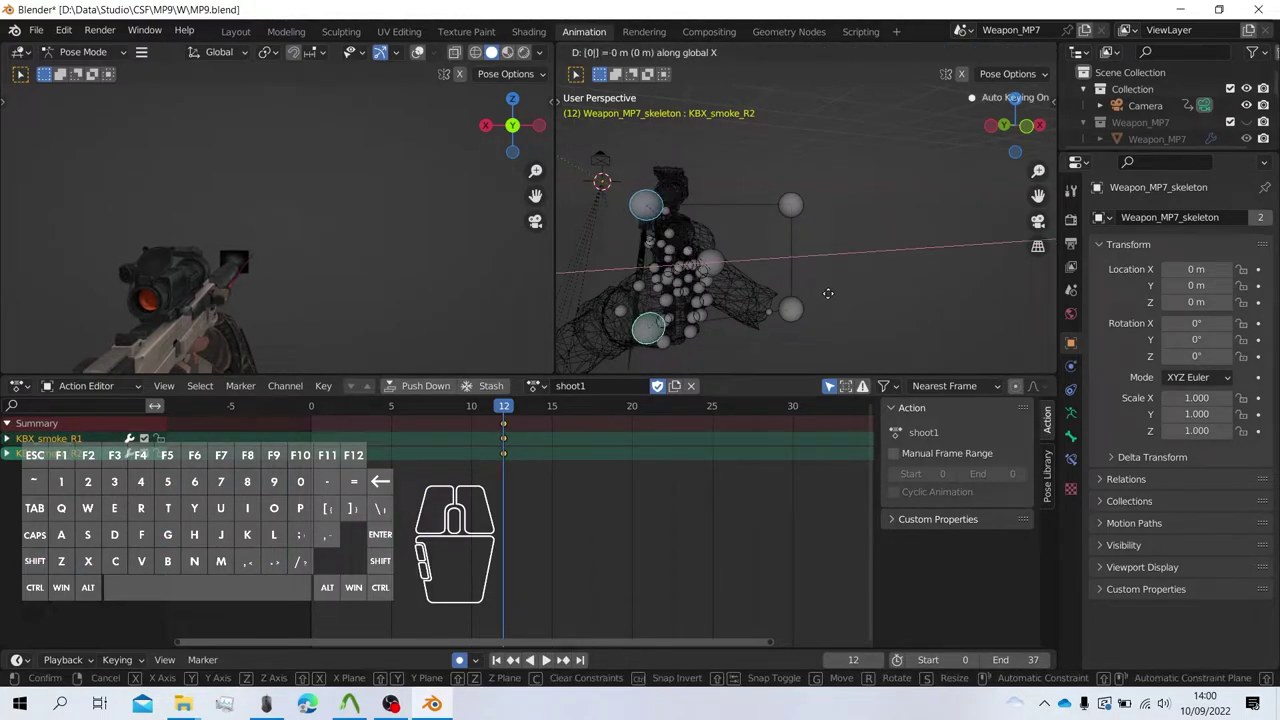
{"action": "key", "text": "Return"}
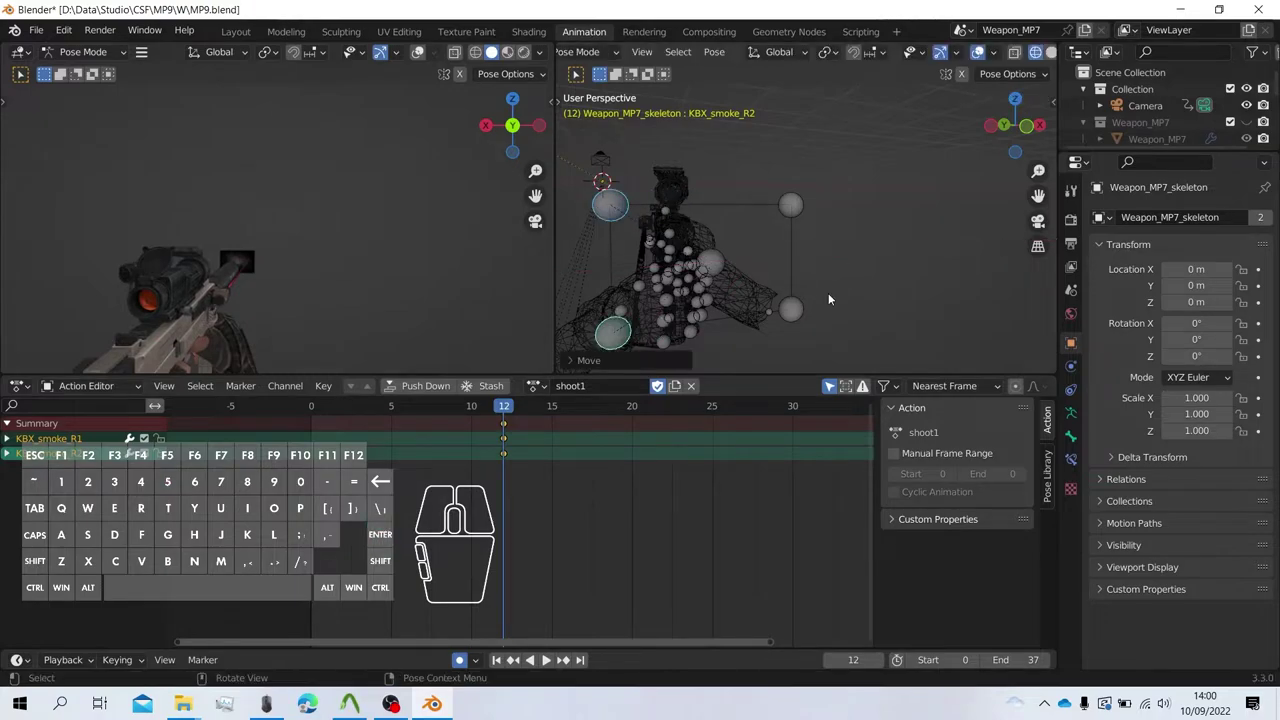
Raise the upper smoke bones KBX_smoke_L1 and KBX_smoke_R1 by 0.5 m along the global Z axis.
{"action": "left_click", "coordinate": [790, 206]}
{"action": "left_click", "coordinate": [611, 204], "text": "shift"}
{"action": "key", "text": "g"}
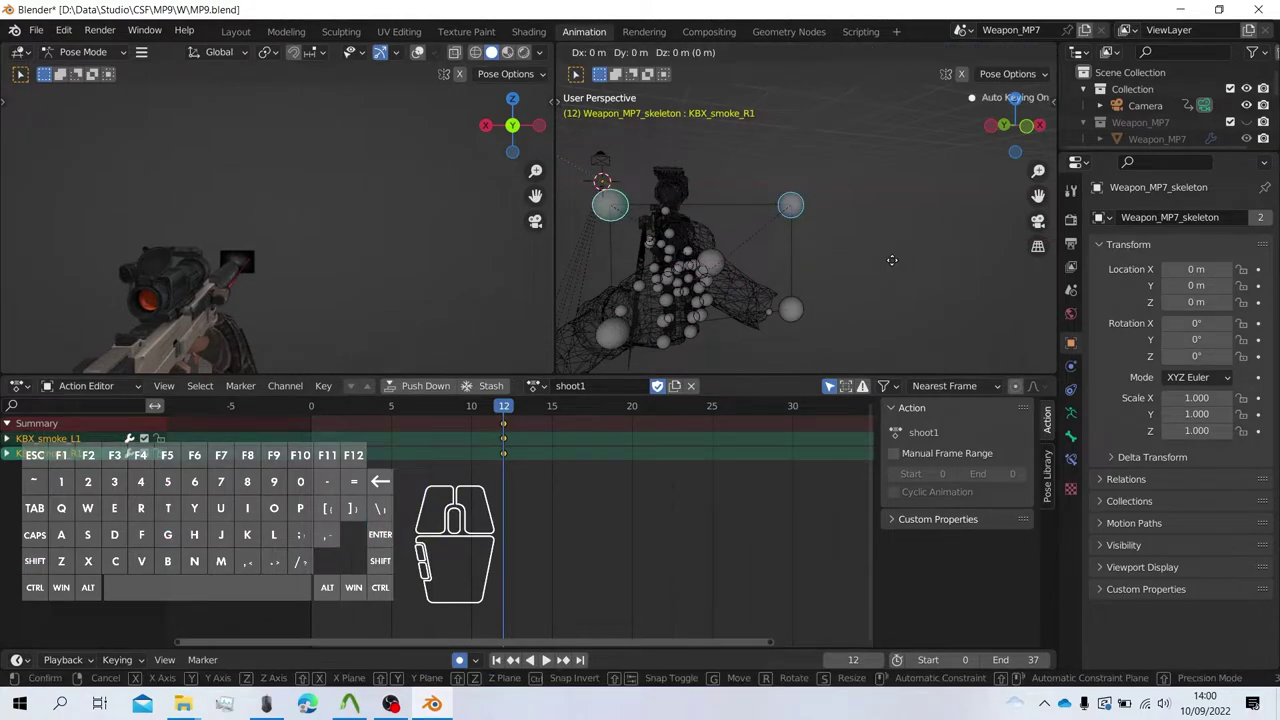
{"action": "key", "text": "z"}
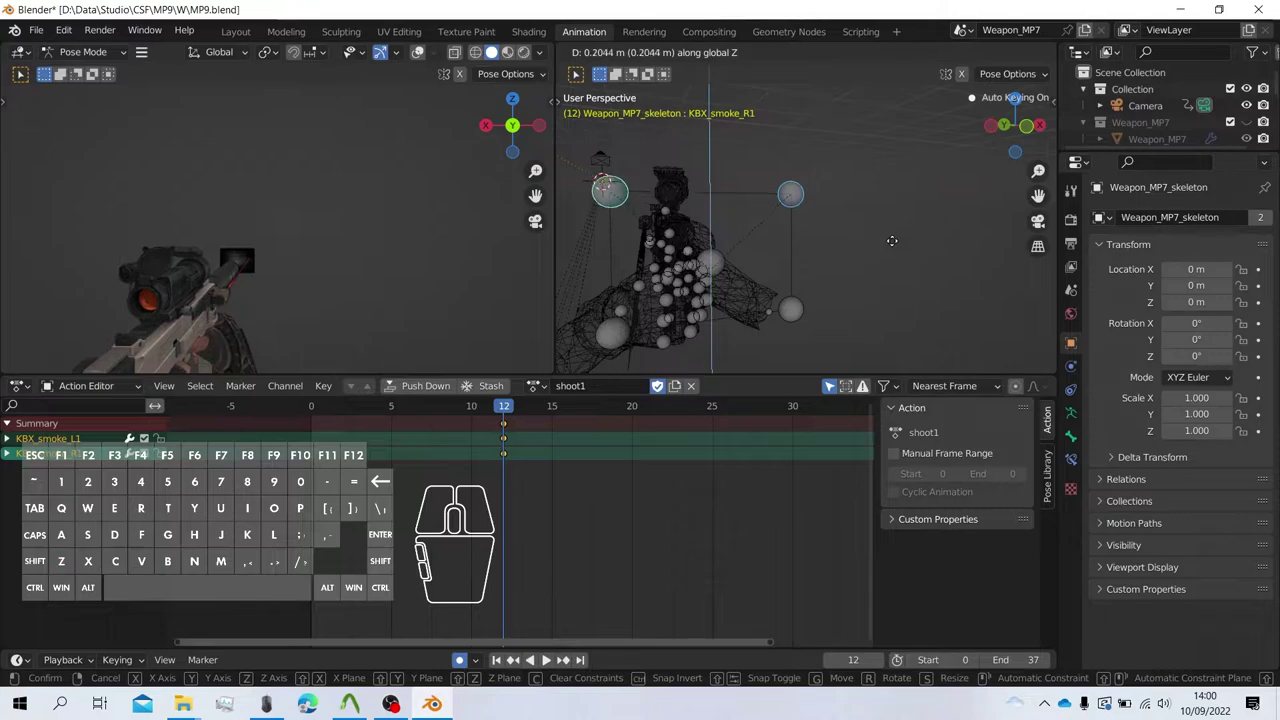
{"action": "type", "text": "0.5"}
{"action": "key", "text": "Return"}
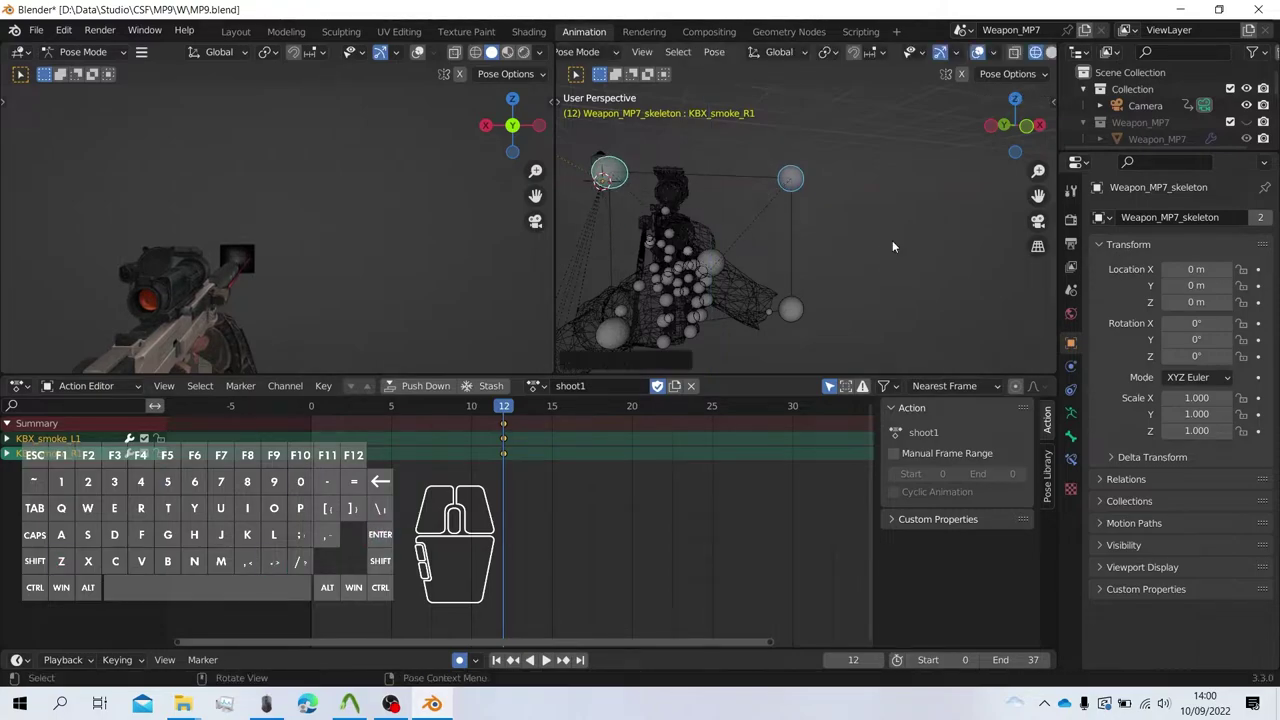
Lower the bottom smoke bones KBX_smoke_L2 and KBX_smoke_R2 by 0.5 m along the global Z axis.
{"action": "left_click", "coordinate": [612, 333]}
{"action": "left_click", "coordinate": [790, 309], "text": "shift"}
{"action": "key", "text": "g"}
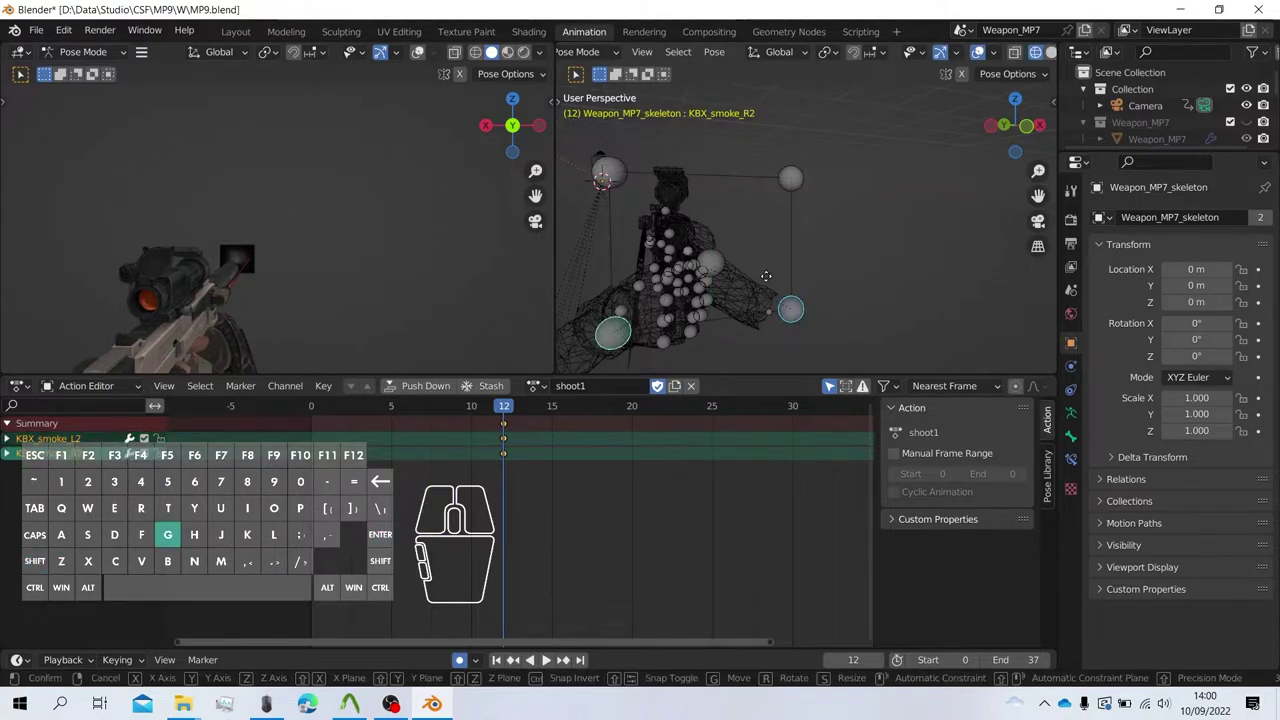
{"action": "key", "text": "z"}
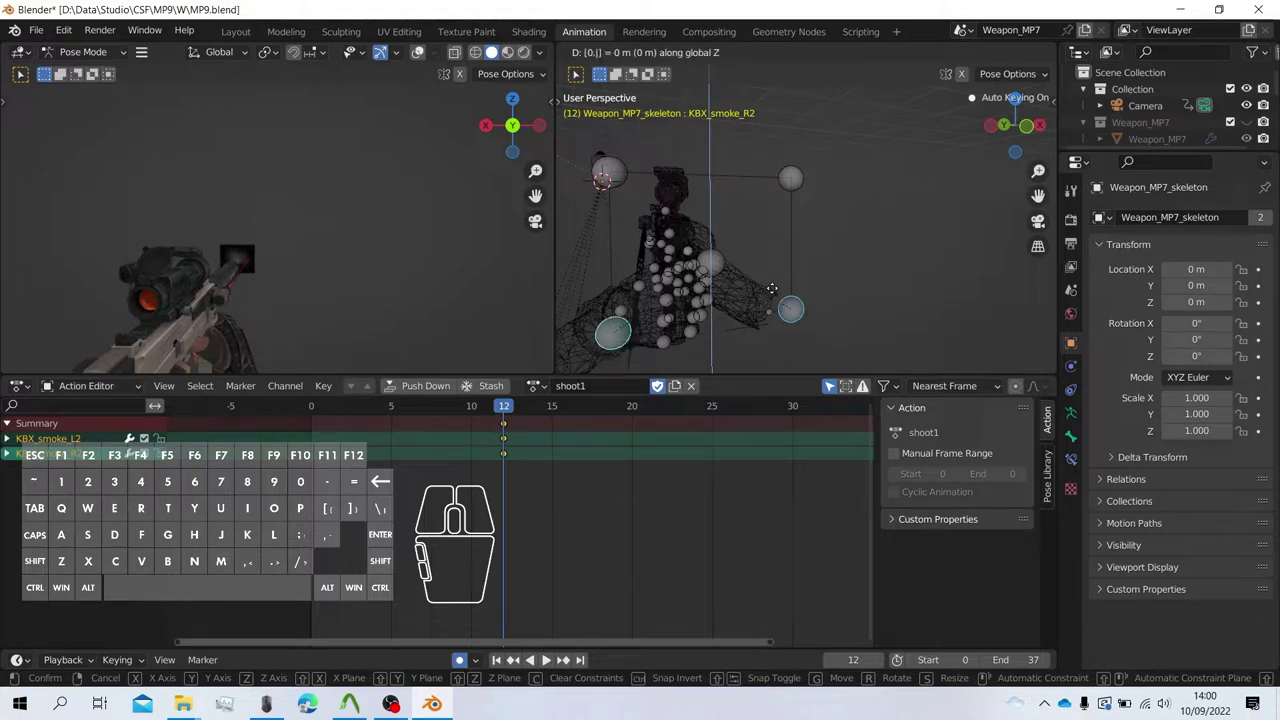
{"action": "key", "text": "minus"}
{"action": "left_click", "coordinate": [772, 293]}
Copy the pose of all five KBX_smoke bones at frame 12 and paste it at frame 0.
{"action": "middle_click_drag", "start_coordinate": [688, 181], "coordinate": [892, 222]}
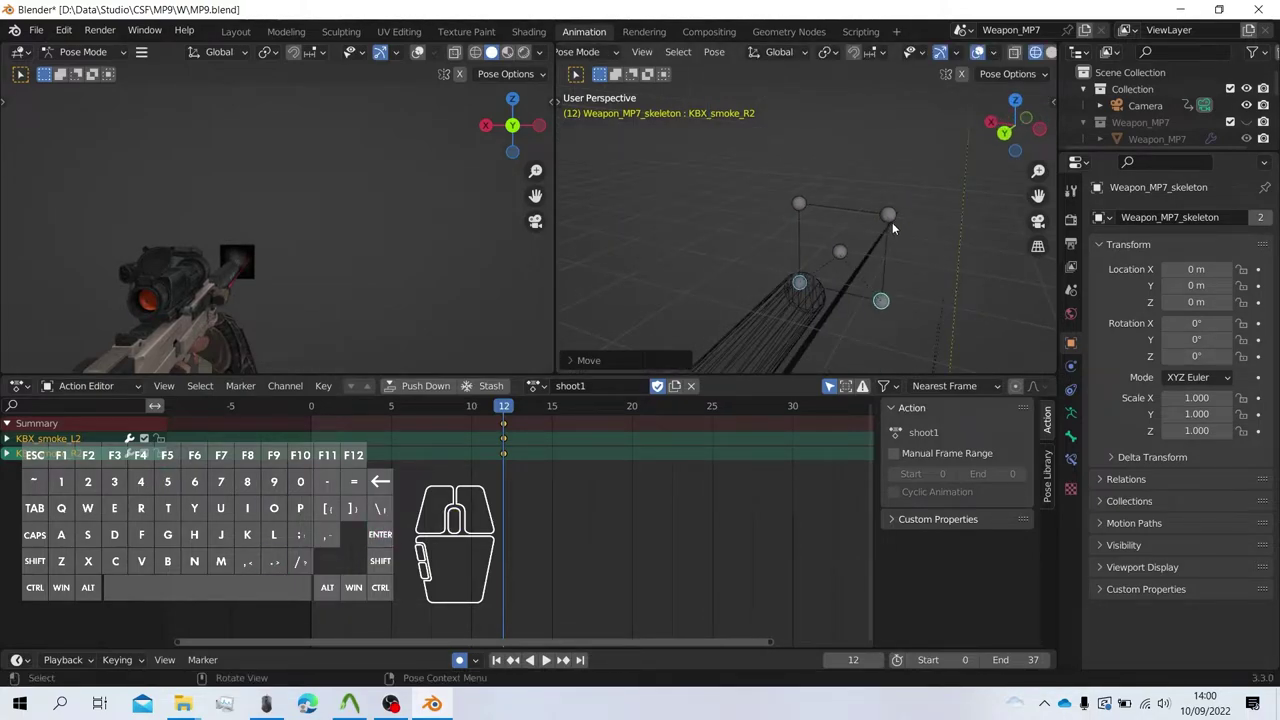
{"action": "scroll", "coordinate": [808, 203], "scroll_direction": "down", "scroll_amount": 1}
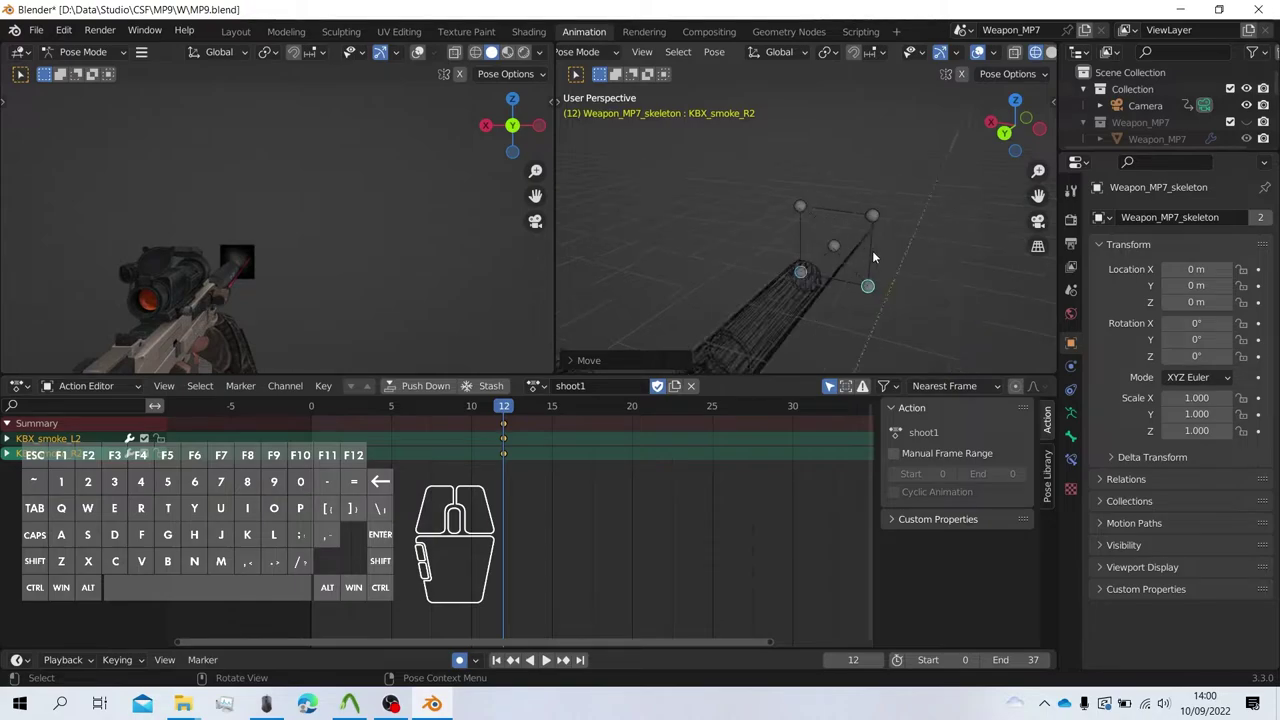
{"action": "left_click_drag", "start_coordinate": [888, 302], "coordinate": [774, 165], "text": "shift"}
{"action": "key", "text": "ctrl+c"}
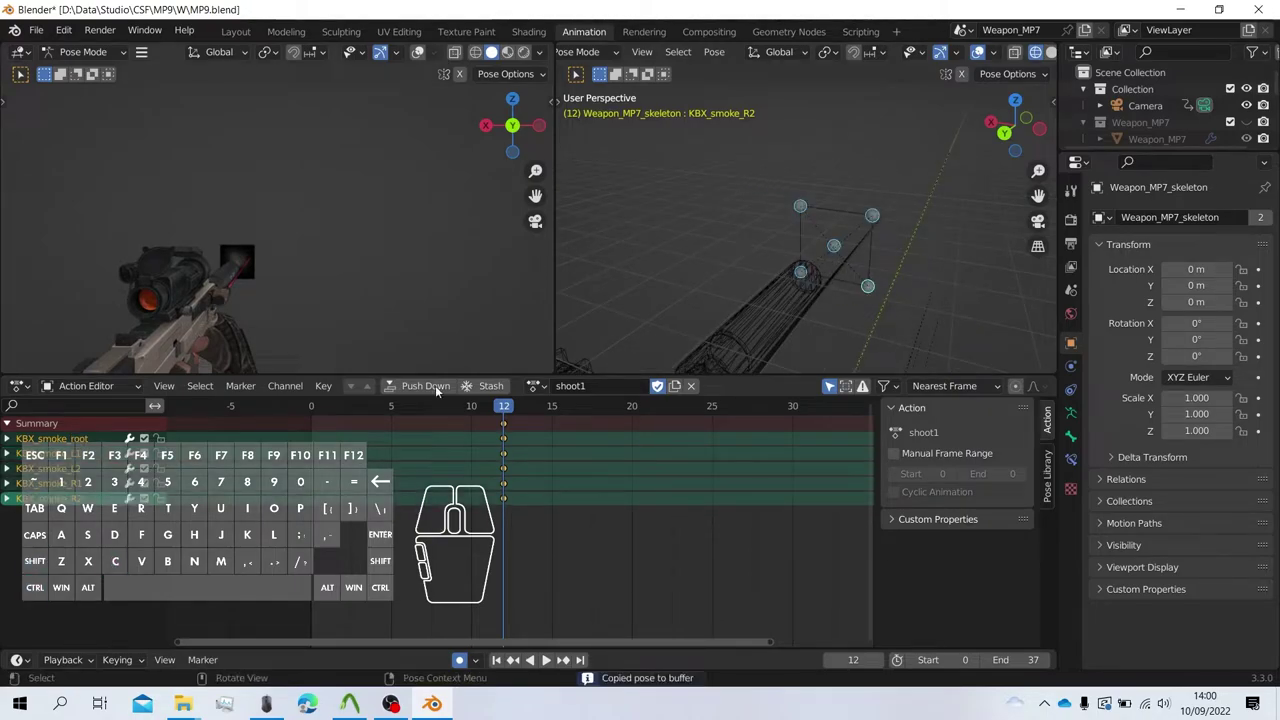
{"action": "left_click", "coordinate": [315, 406]}
{"action": "key", "text": "ctrl+v"}
{"action": "key", "text": "a"}
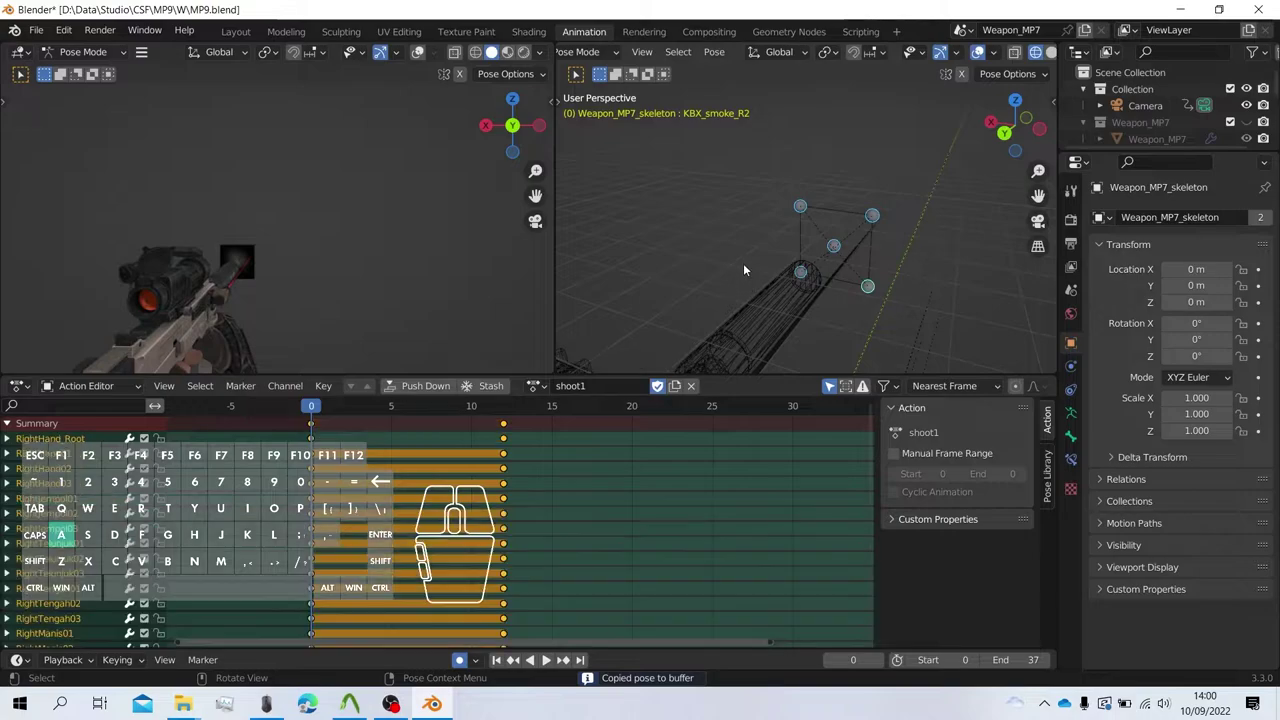
{"action": "left_click_drag", "start_coordinate": [309, 413], "coordinate": [274, 411]}
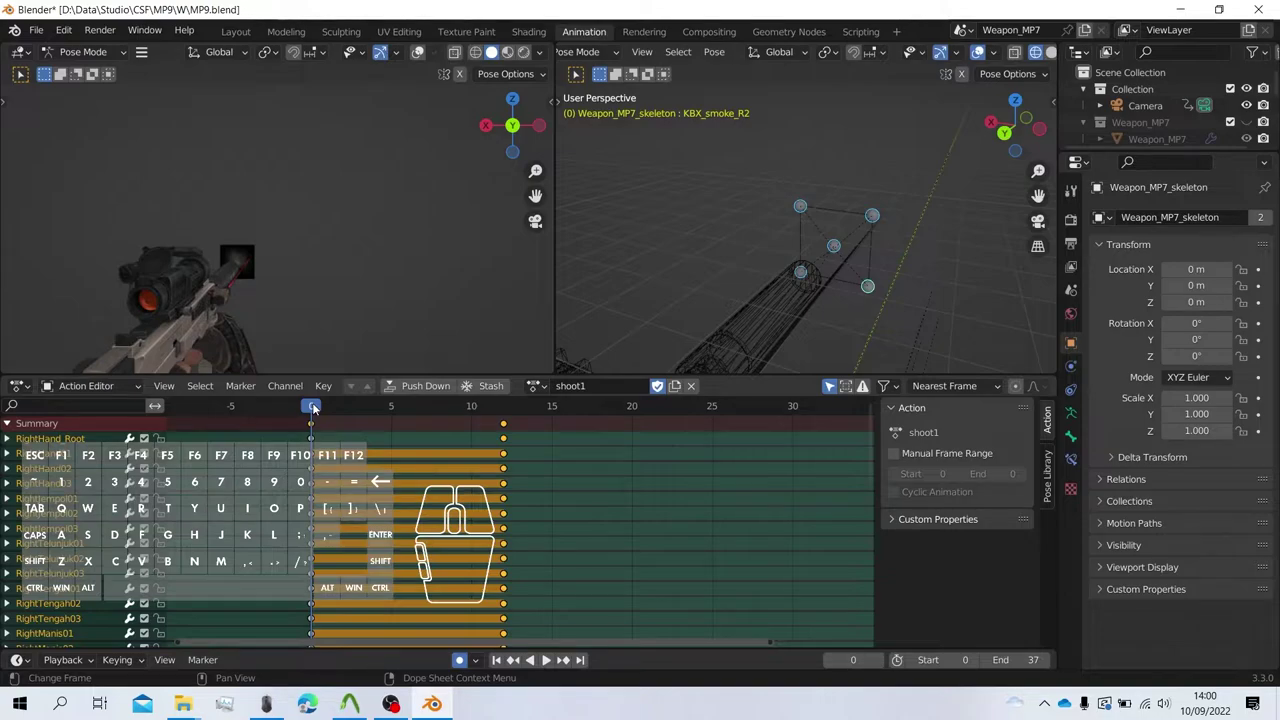
Show the pose viewport in solid shading and select RightHand02 together with the matching left-arm bone.
{"action": "scroll", "coordinate": [866, 216], "scroll_direction": "down", "scroll_amount": 4}
{"action": "middle_click_drag", "start_coordinate": [852, 222], "coordinate": [980, 107], "text": "shift"}
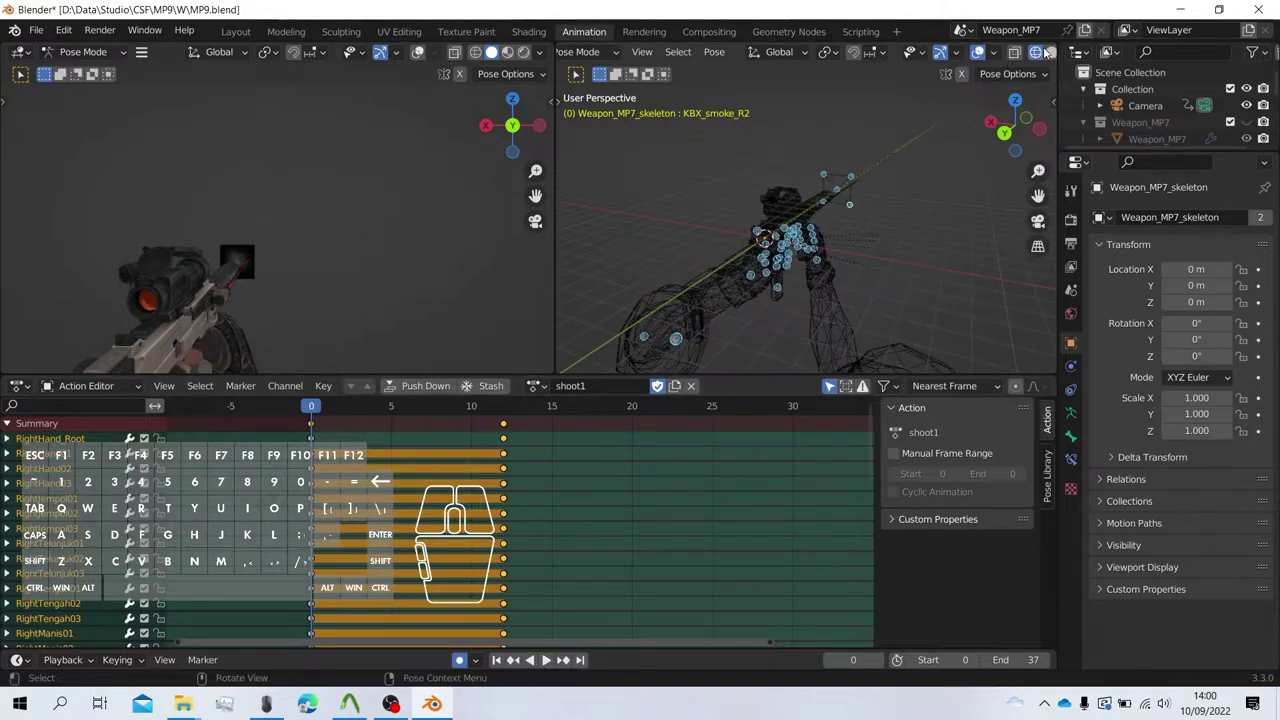
{"action": "left_click", "coordinate": [1050, 54]}
{"action": "left_click", "coordinate": [902, 219]}
{"action": "mouse_move", "coordinate": [902, 219]}
{"action": "middle_mouse_down"}
{"action": "mouse_move", "coordinate": [753, 234]}
{"action": "mouse_move", "coordinate": [864, 214]}
{"action": "mouse_move", "coordinate": [781, 211]}
{"action": "middle_mouse_up"}
{"action": "left_click", "coordinate": [706, 214]}
{"action": "scroll", "coordinate": [717, 216], "scroll_direction": "down", "scroll_amount": 5}
{"action": "left_click", "coordinate": [774, 300], "text": "shift"}
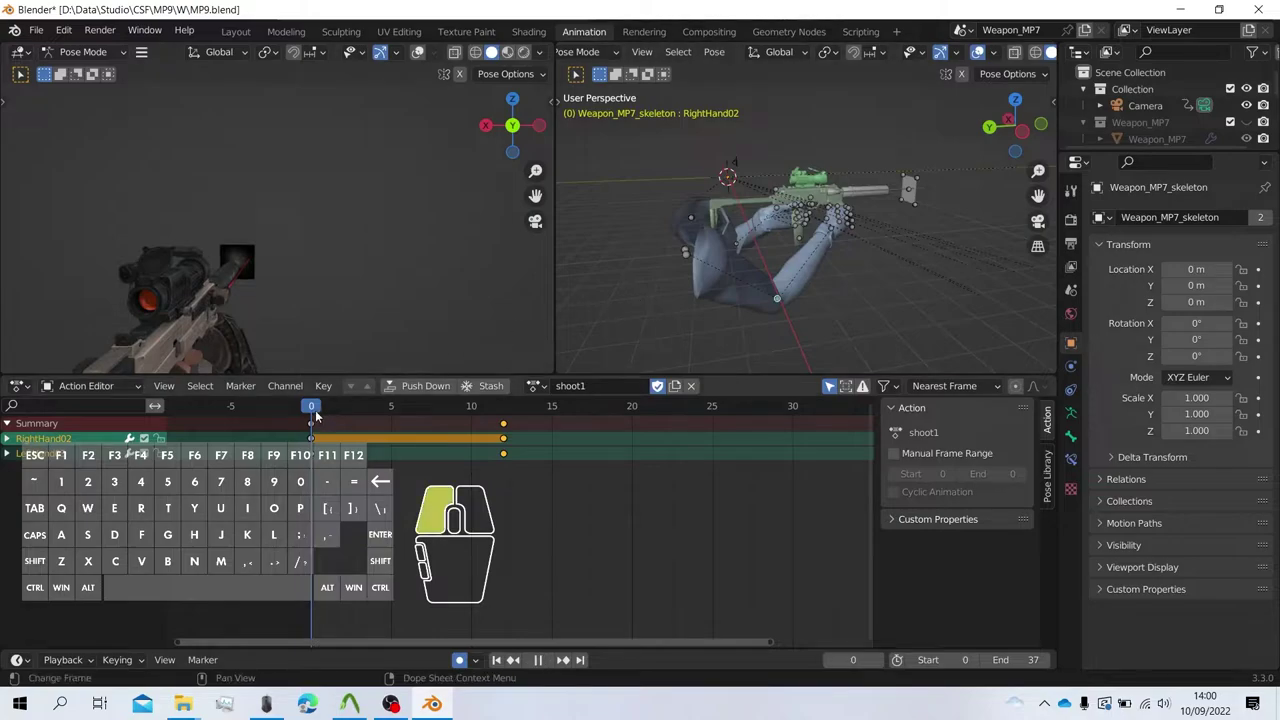
At frame 1, move the two selected arm bones slightly back and down in the left view to start the recoil.
{"action": "left_click_drag", "start_coordinate": [316, 415], "coordinate": [341, 415]}
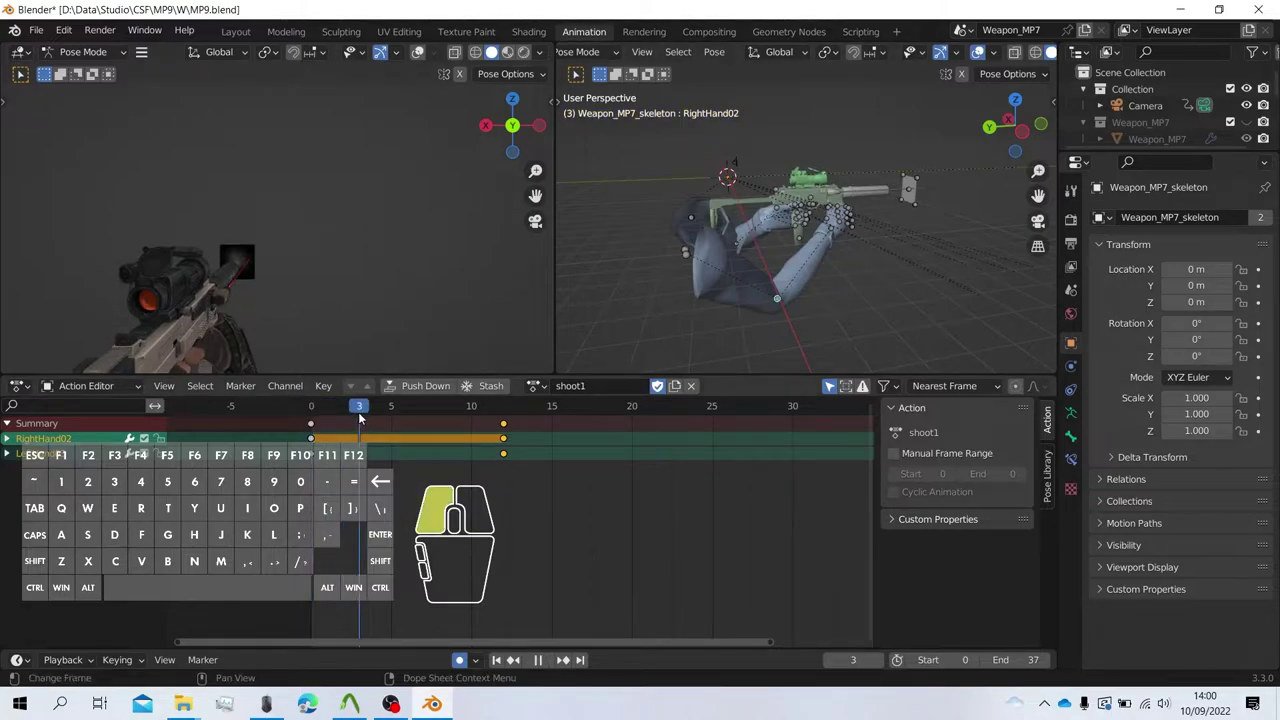
{"action": "left_click_drag", "start_coordinate": [358, 412], "coordinate": [327, 412]}
{"action": "left_click", "coordinate": [1021, 131]}
{"action": "scroll", "coordinate": [862, 133], "scroll_direction": "up", "scroll_amount": 3}
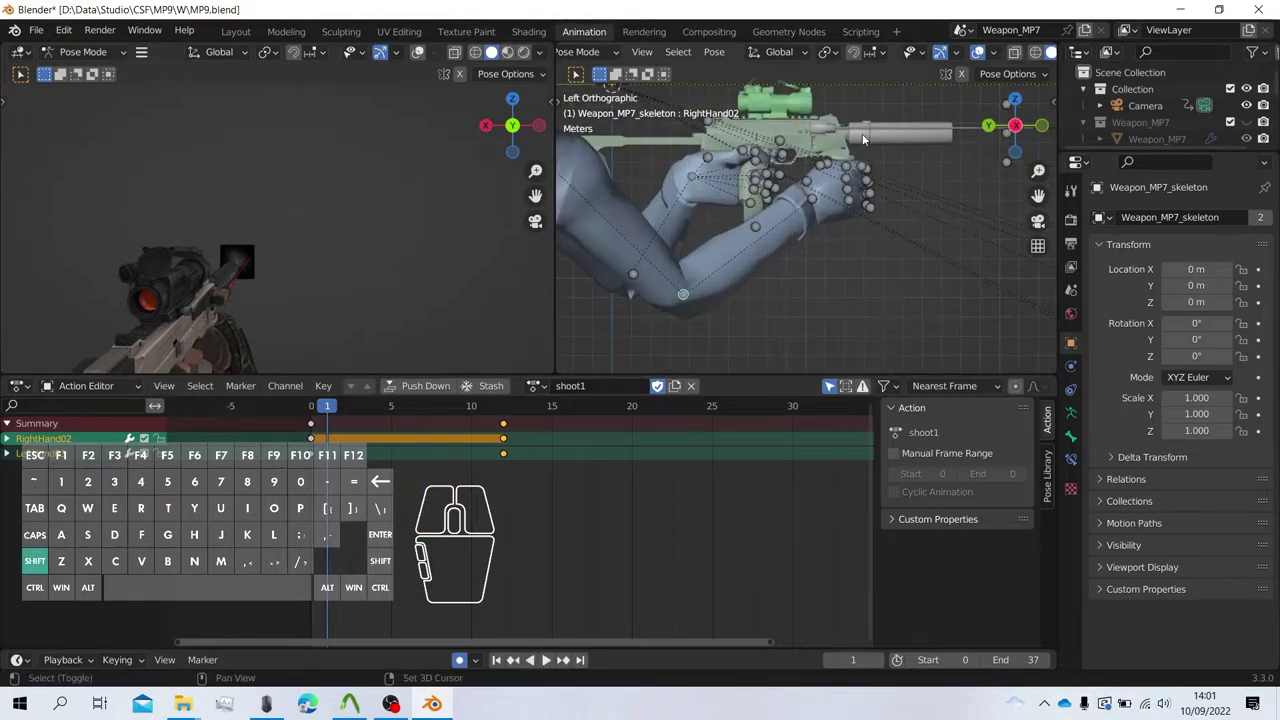
{"action": "middle_click_drag", "start_coordinate": [862, 133], "coordinate": [903, 174], "text": "shift"}
{"action": "key", "text": "g"}
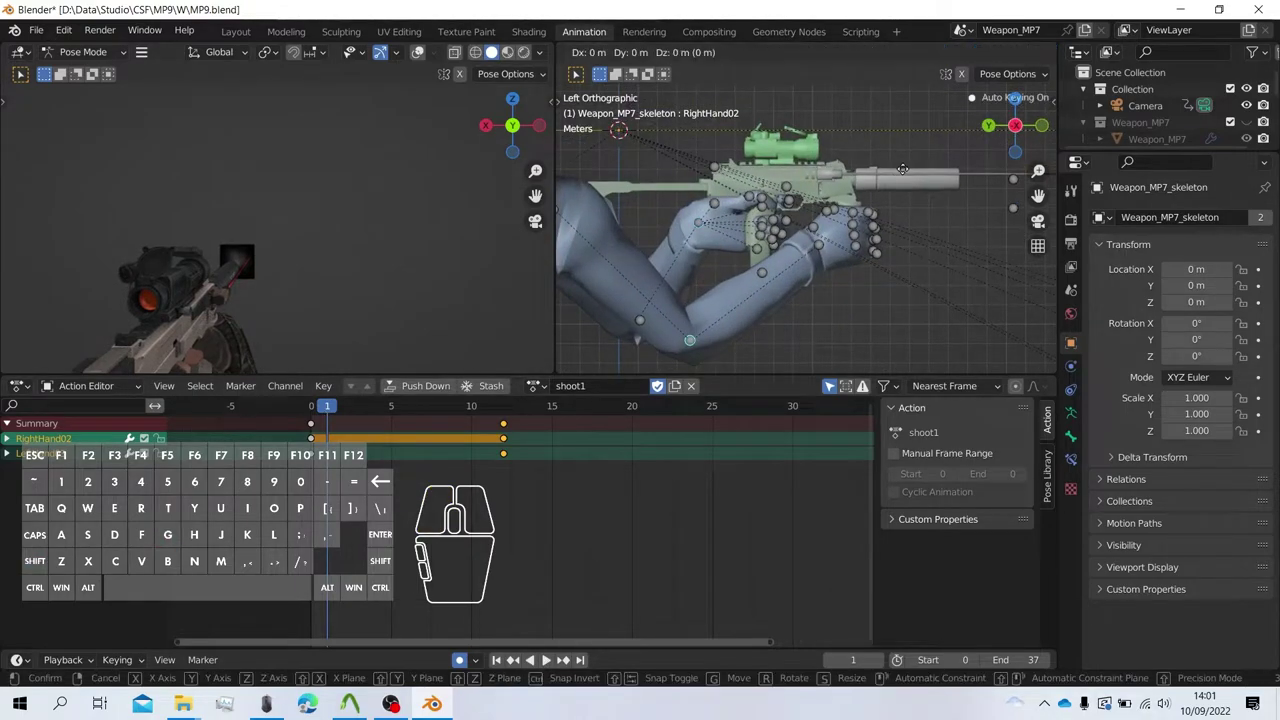
{"action": "left_click", "coordinate": [899, 176]}
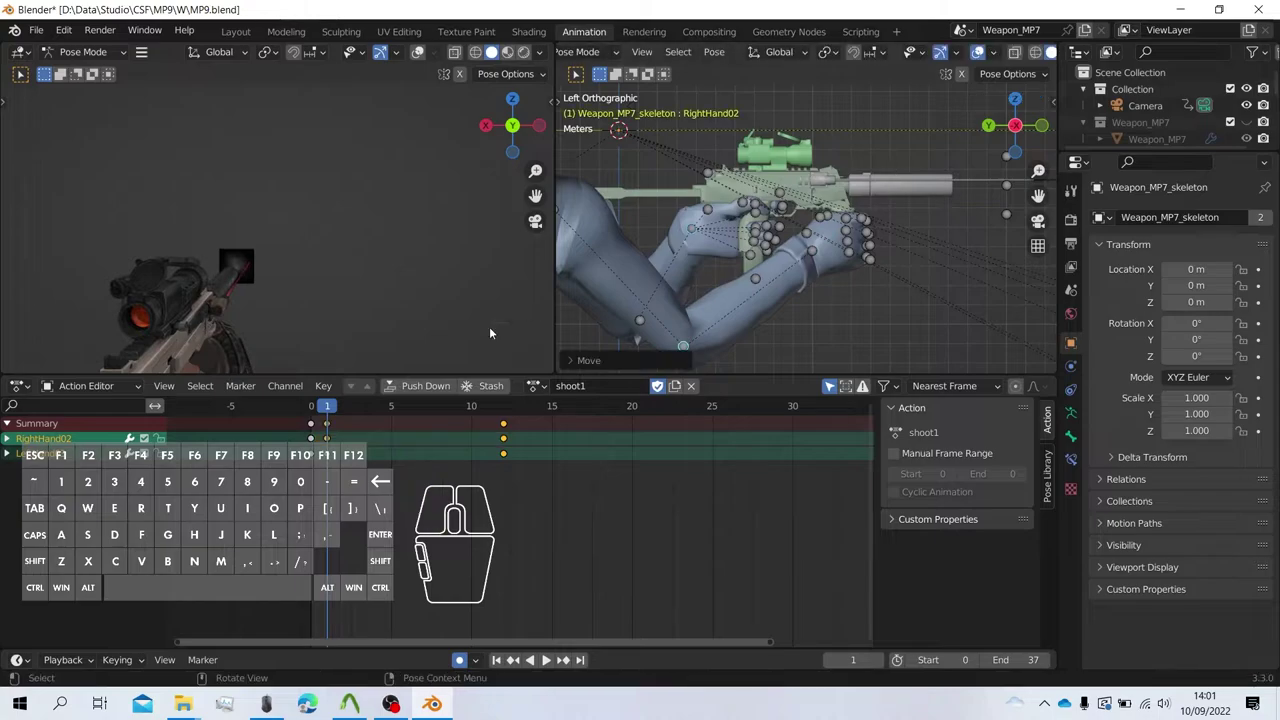
At frame 3, rotate the arm bones to tilt the muzzle up, roll them about global Y, and shift them up and back.
{"action": "mouse_move", "coordinate": [335, 408]}
{"action": "left_mouse_down"}
{"action": "mouse_move", "coordinate": [311, 409]}
{"action": "mouse_move", "coordinate": [359, 409]}
{"action": "left_mouse_up"}
{"action": "key", "text": "r"}
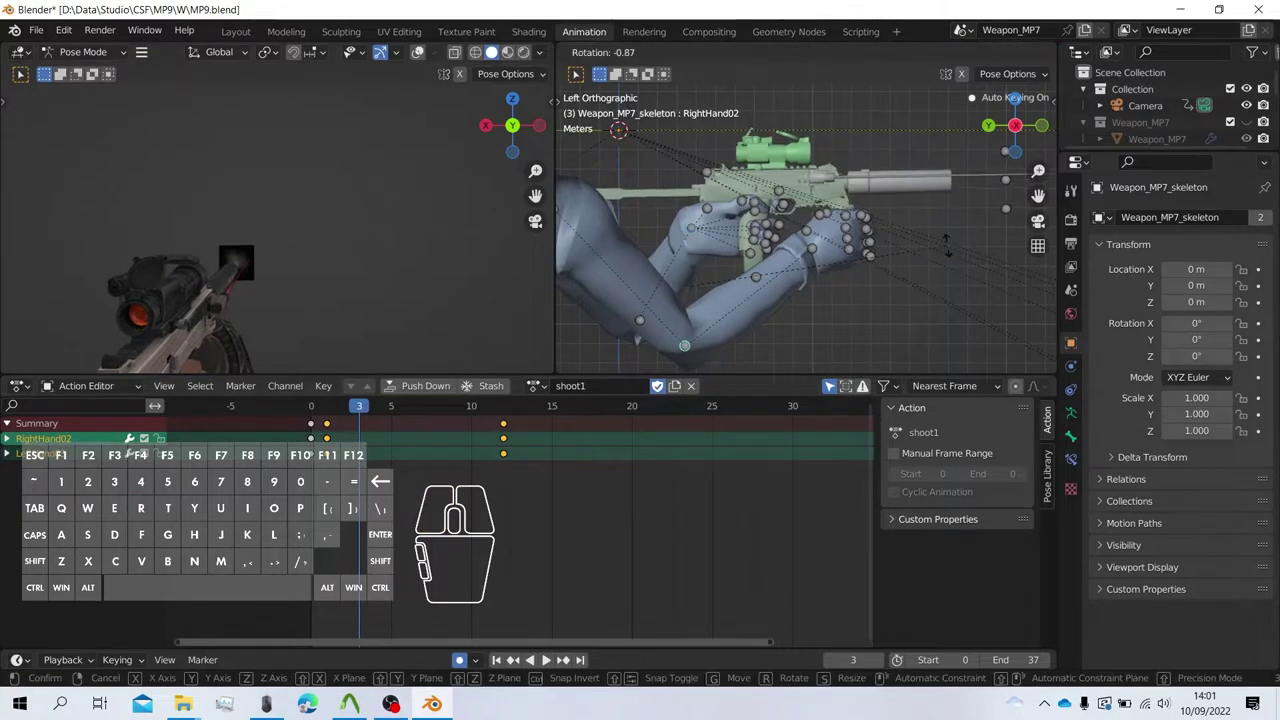
{"action": "left_click", "coordinate": [943, 237]}
{"action": "key", "text": "r"}
{"action": "key", "text": "y"}
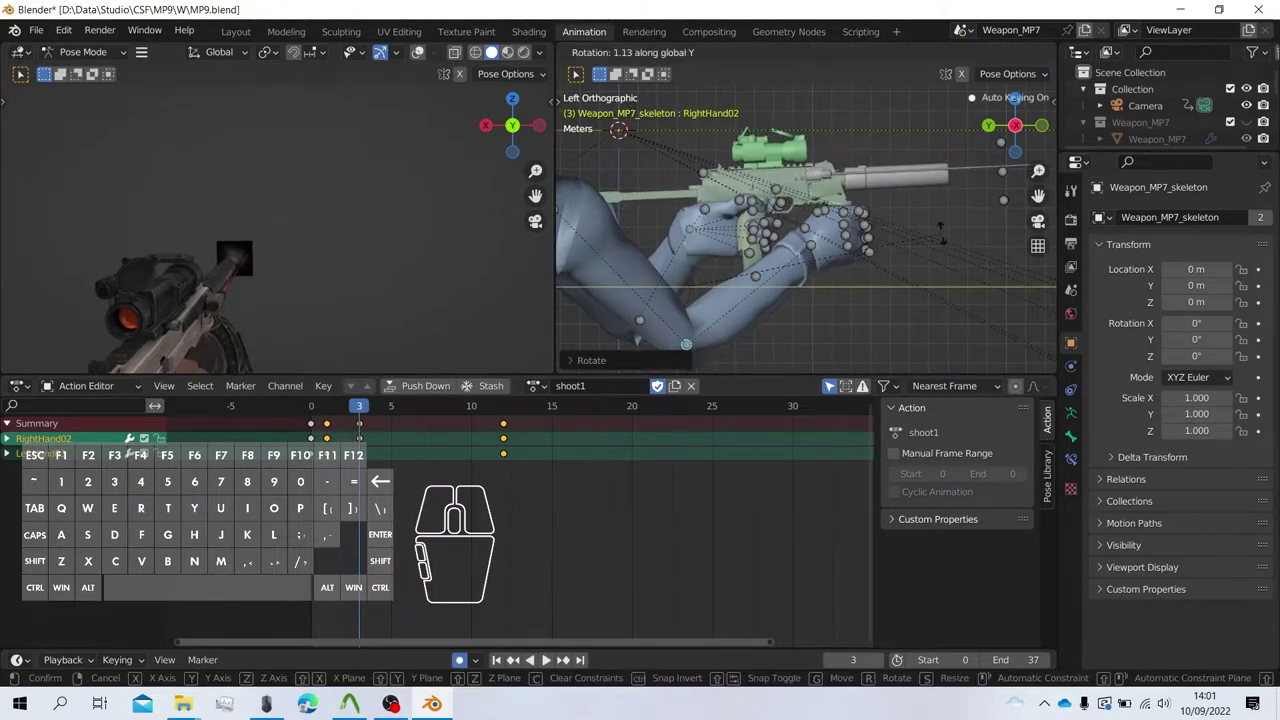
{"action": "left_click", "coordinate": [936, 235]}
{"action": "key", "text": "g"}
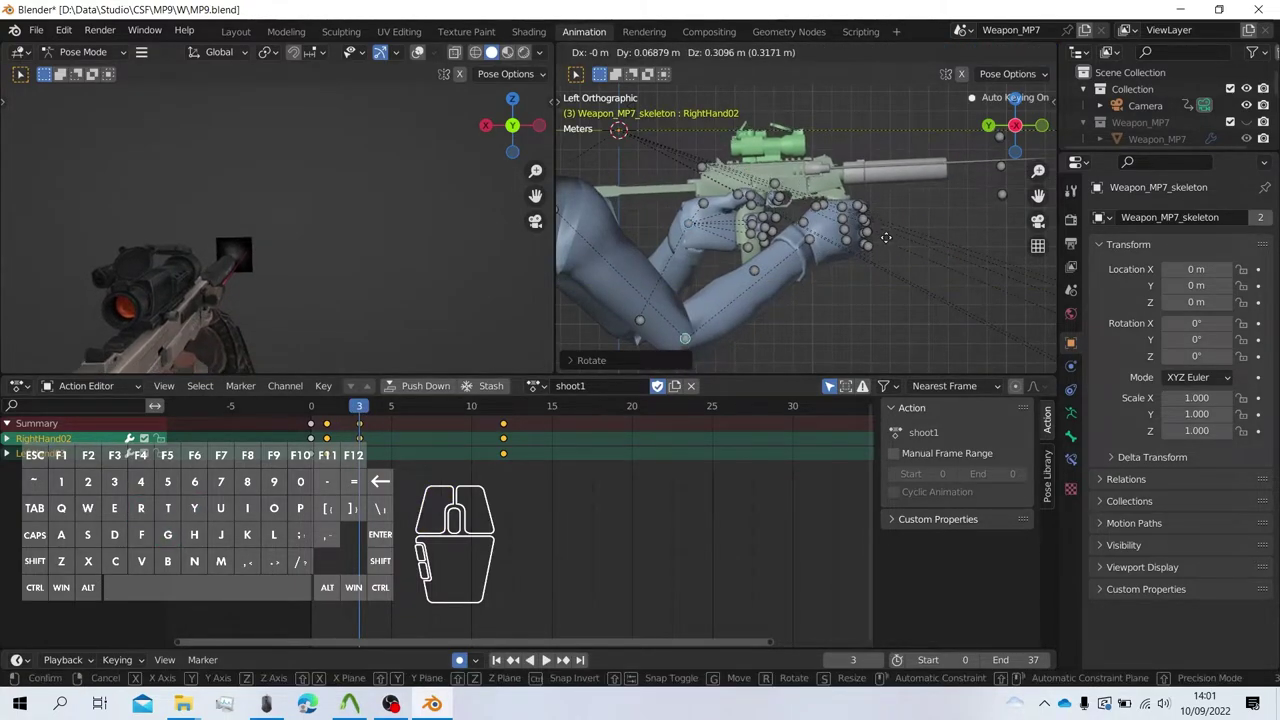
{"action": "left_click", "coordinate": [886, 243]}
At frame 6, rotate the two arm bones so the muzzle dips slightly downward.
{"action": "left_click_drag", "start_coordinate": [352, 408], "coordinate": [407, 410]}
{"action": "key", "text": "r"}
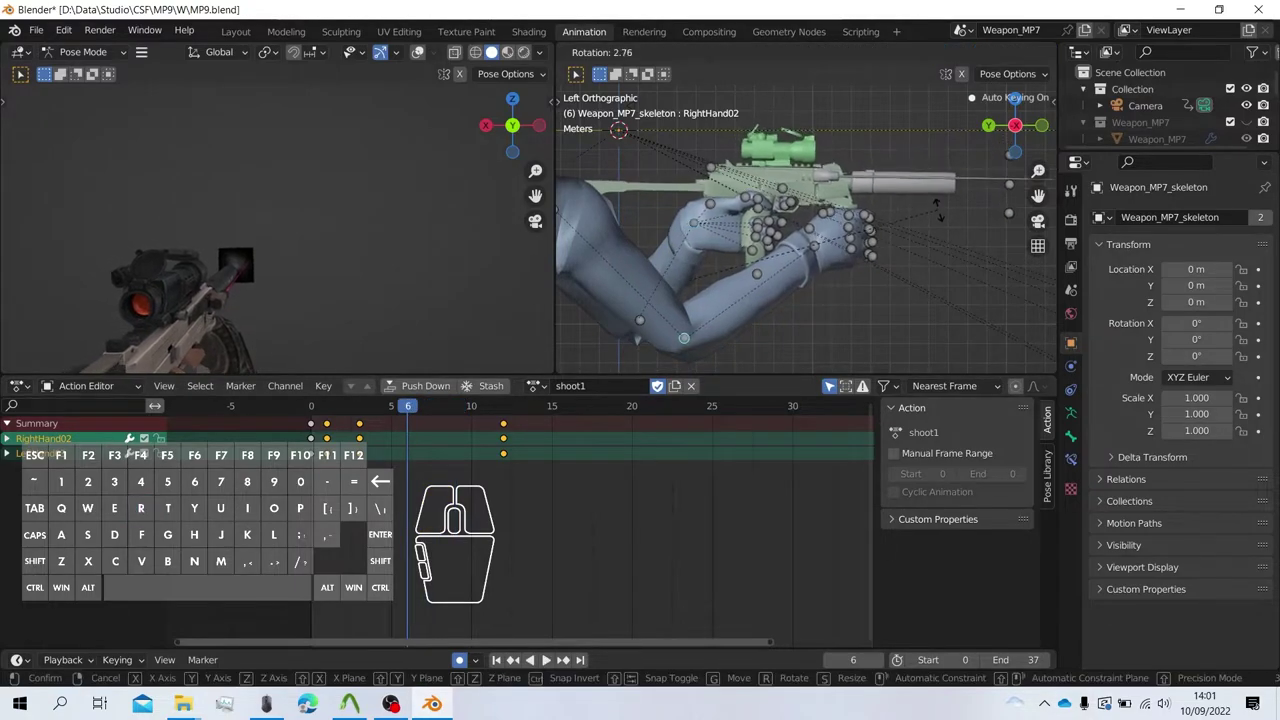
{"action": "left_click", "coordinate": [940, 222]}
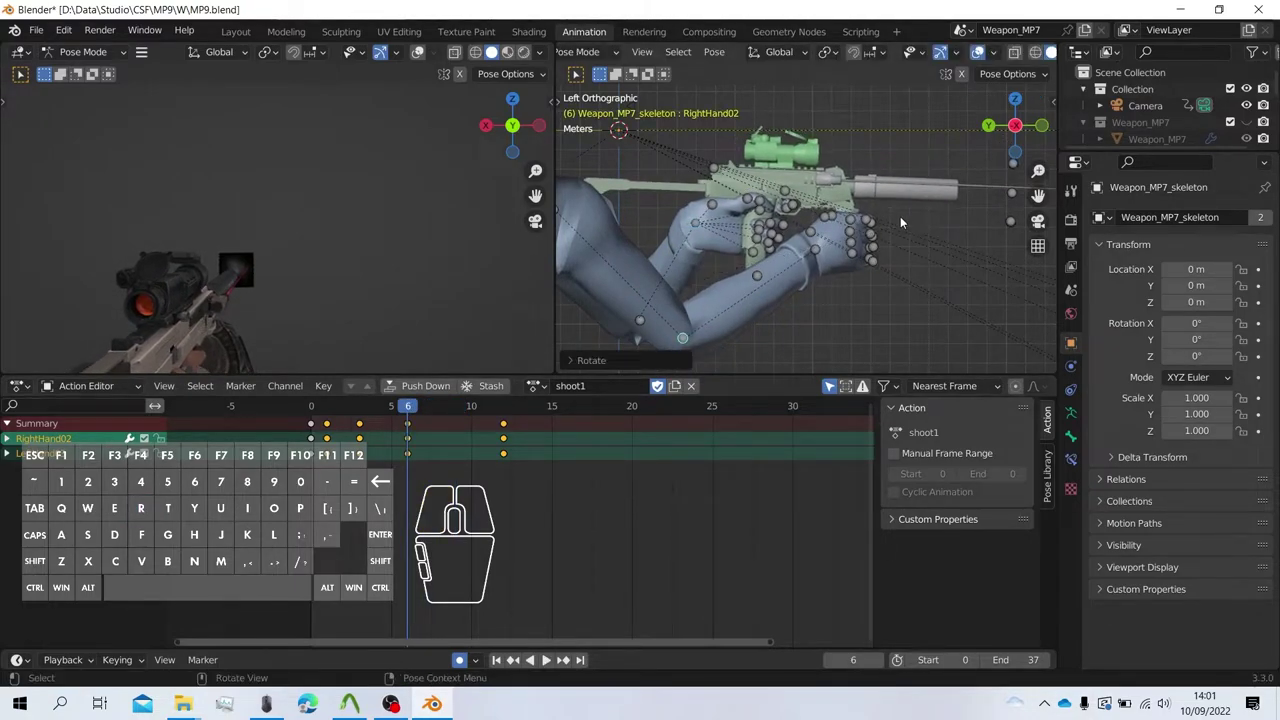
Set the animation's end frame to 12.
{"action": "left_click", "coordinate": [1015, 660]}
{"action": "type", "text": "12"}
{"action": "key", "text": "Return"}
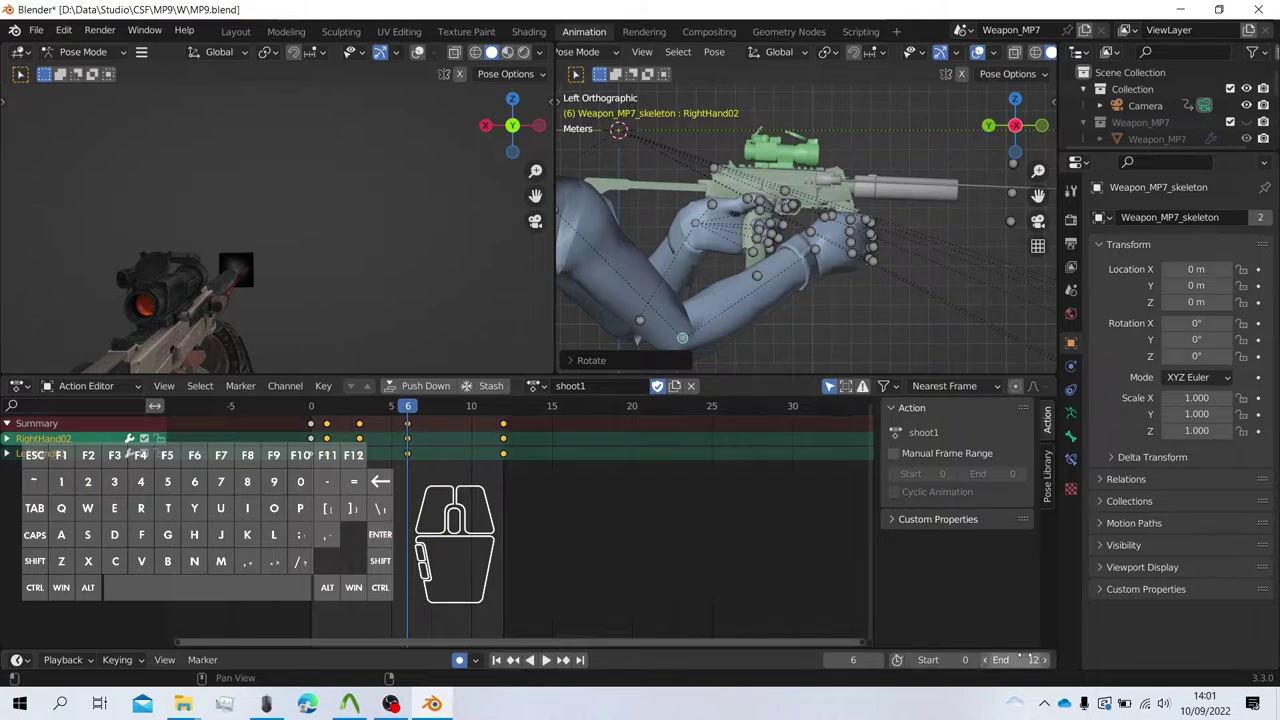
Preview the recoil and, at frame 3, move the two arm bones slightly back and down.
{"action": "key", "text": "space"}
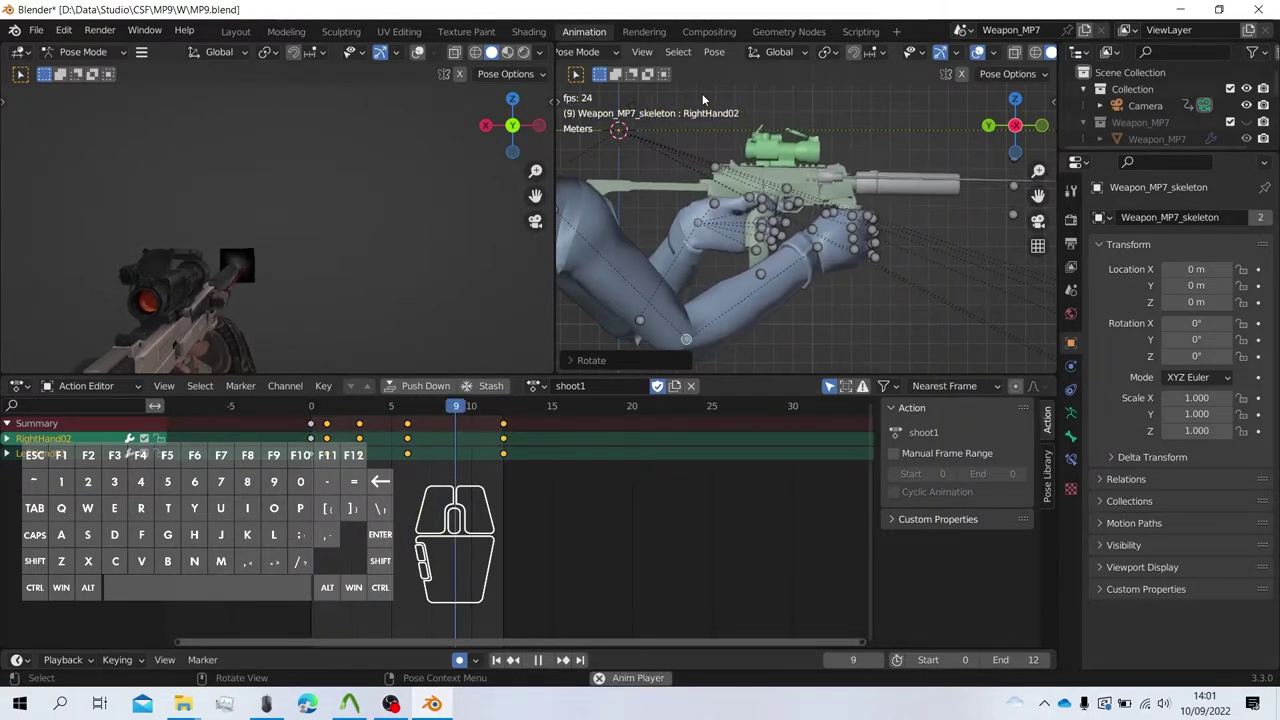
{"action": "key", "text": "space"}
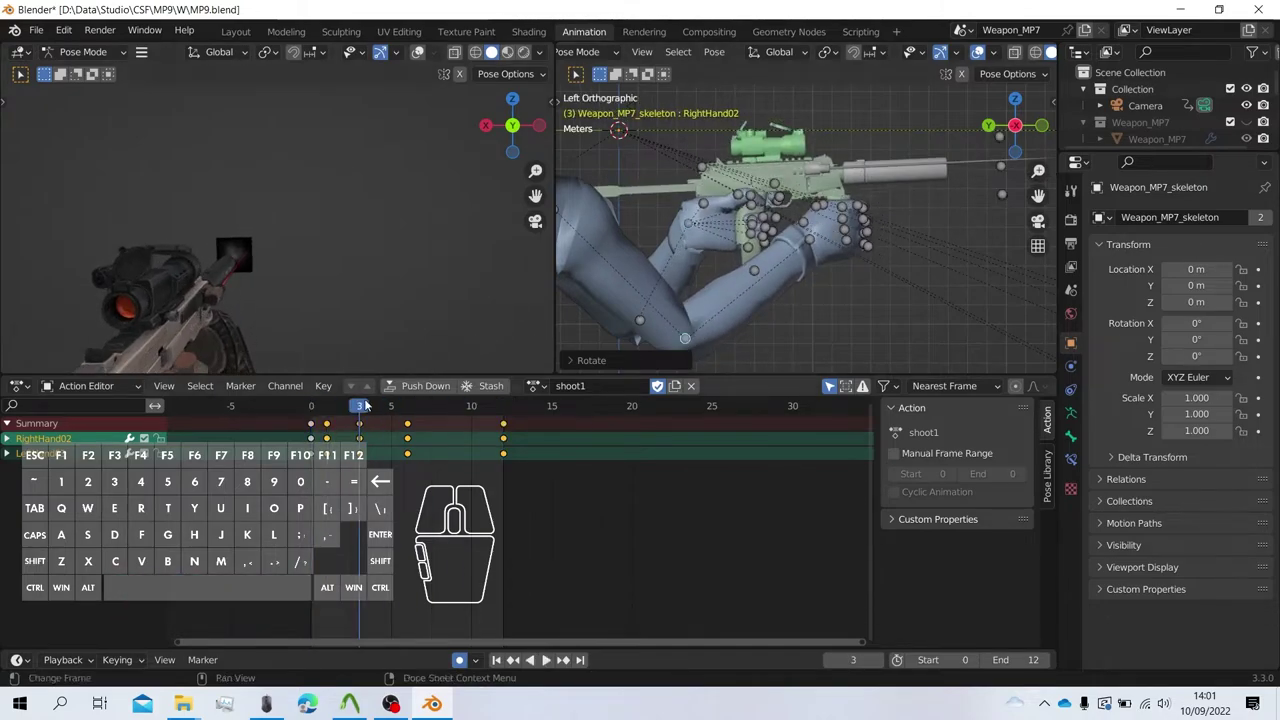
{"action": "mouse_move", "coordinate": [366, 405]}
{"action": "left_mouse_down"}
{"action": "mouse_move", "coordinate": [300, 410]}
{"action": "mouse_move", "coordinate": [362, 420]}
{"action": "left_mouse_up"}
{"action": "key", "text": "g"}
{"action": "left_click", "coordinate": [328, 418]}
{"action": "key", "text": "g"}
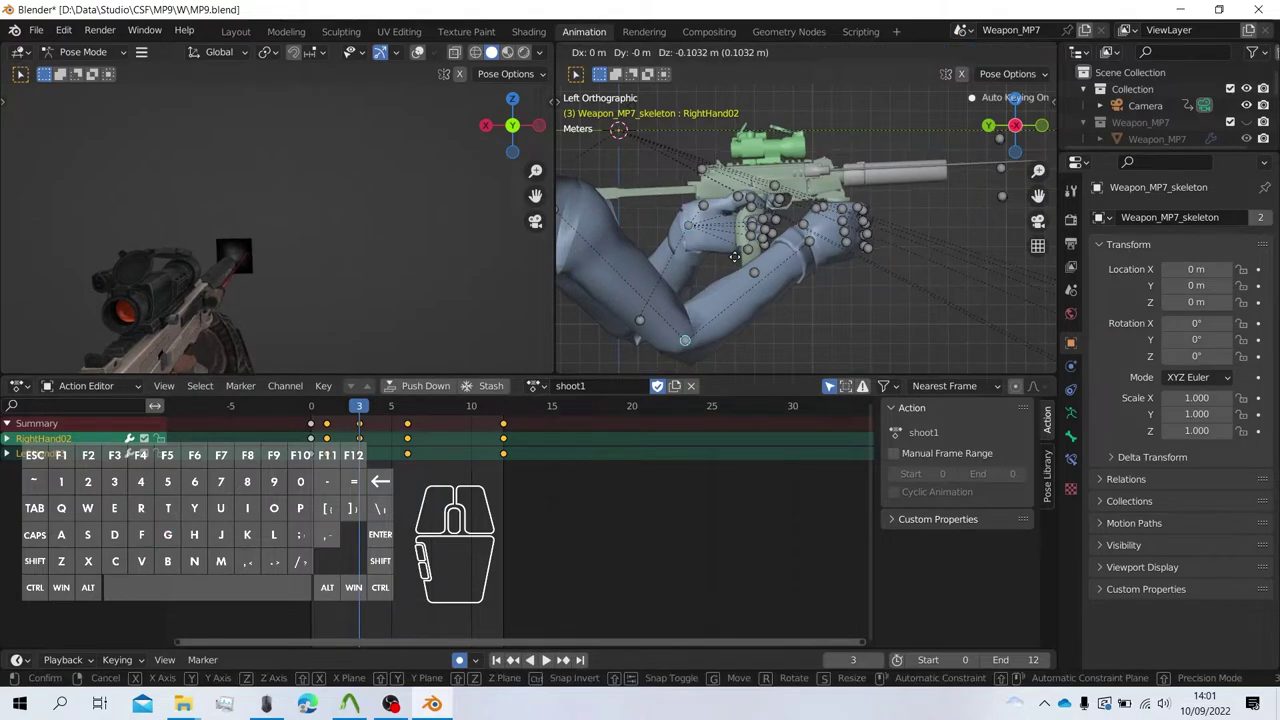
{"action": "left_click", "coordinate": [617, 303]}
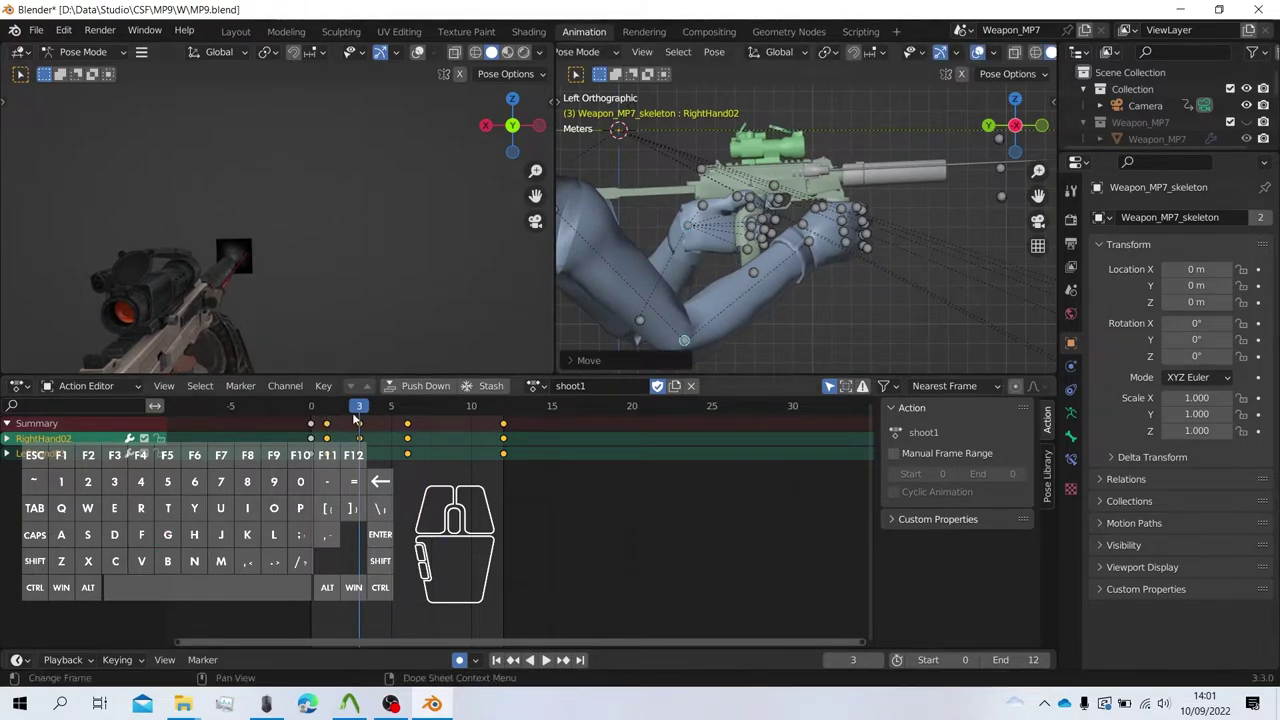
At frame 3, rotate the two arm bones slightly to lower the muzzle, and play the recoil back.
{"action": "left_click_drag", "start_coordinate": [355, 420], "coordinate": [503, 408]}
{"action": "key", "text": "space"}
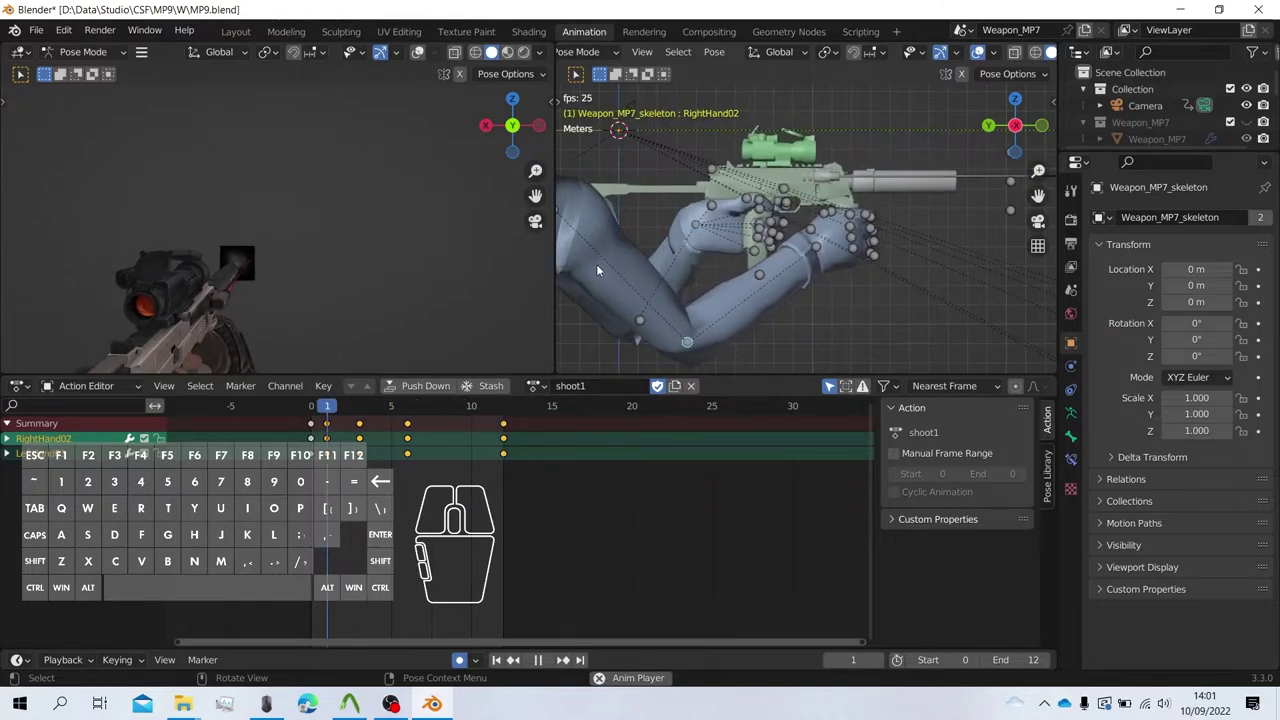
{"action": "key", "text": "space"}
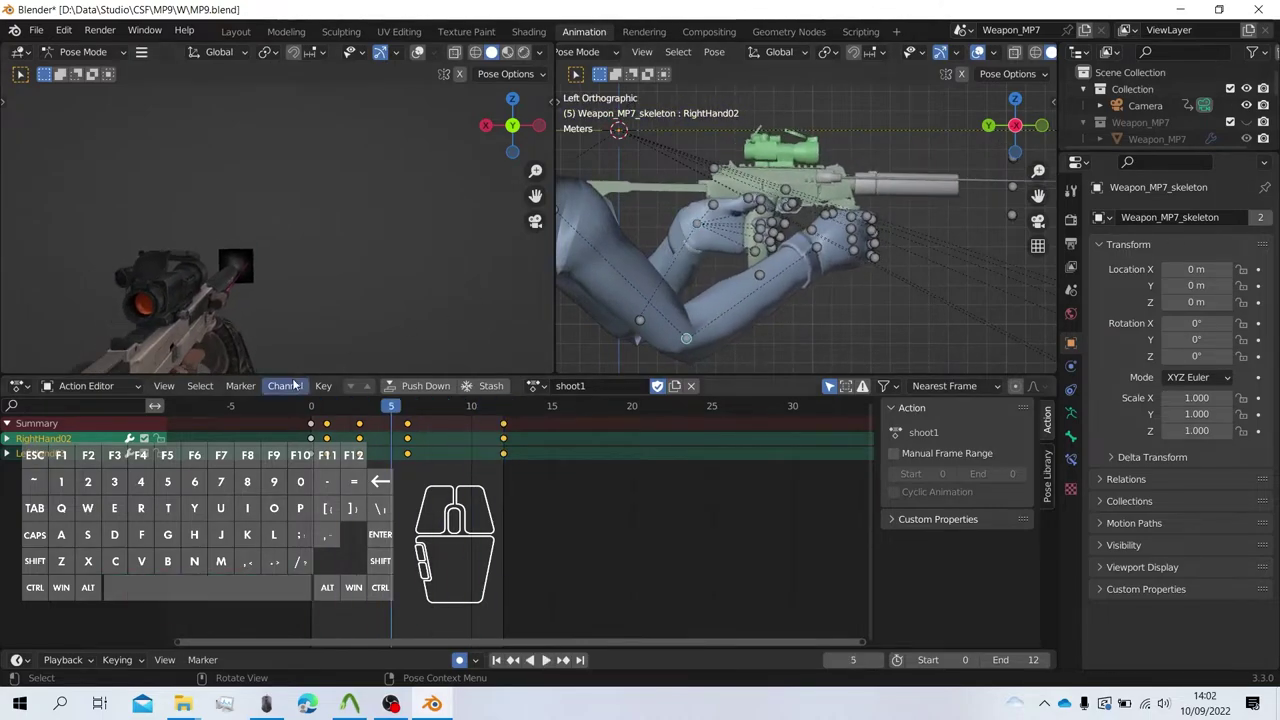
{"action": "left_click_drag", "start_coordinate": [399, 410], "coordinate": [357, 410]}
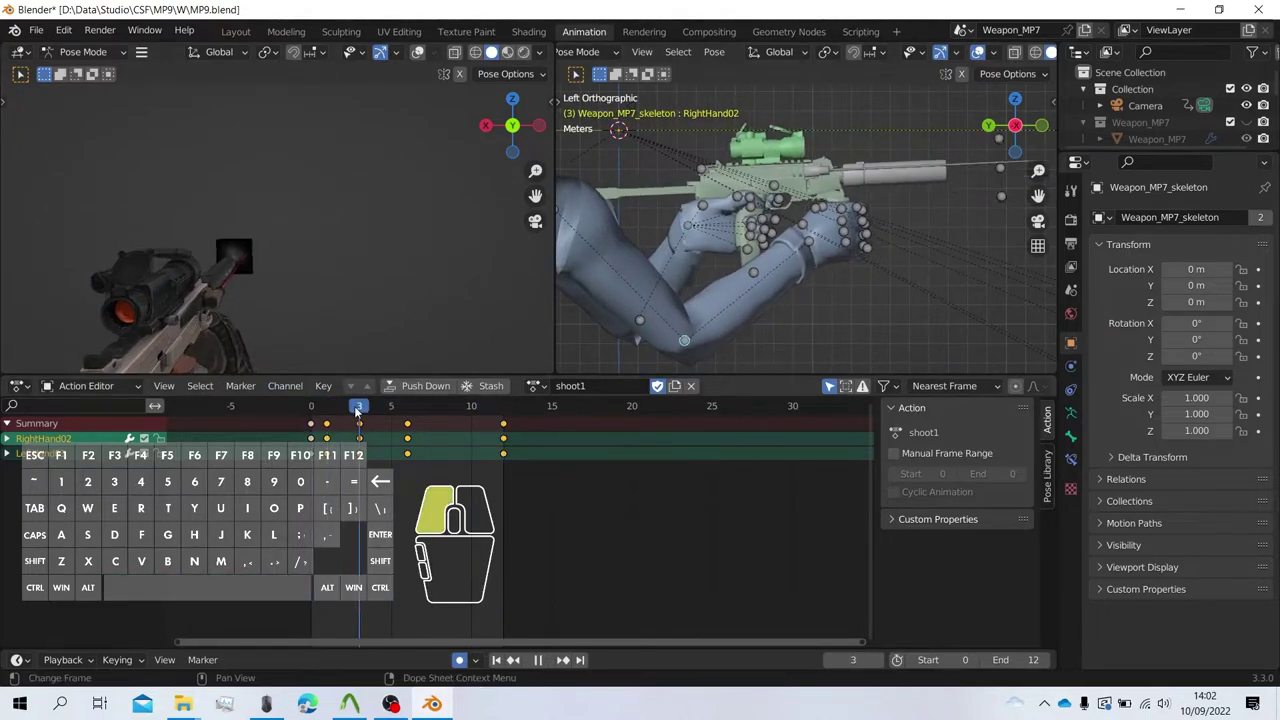
{"action": "key", "text": "r"}
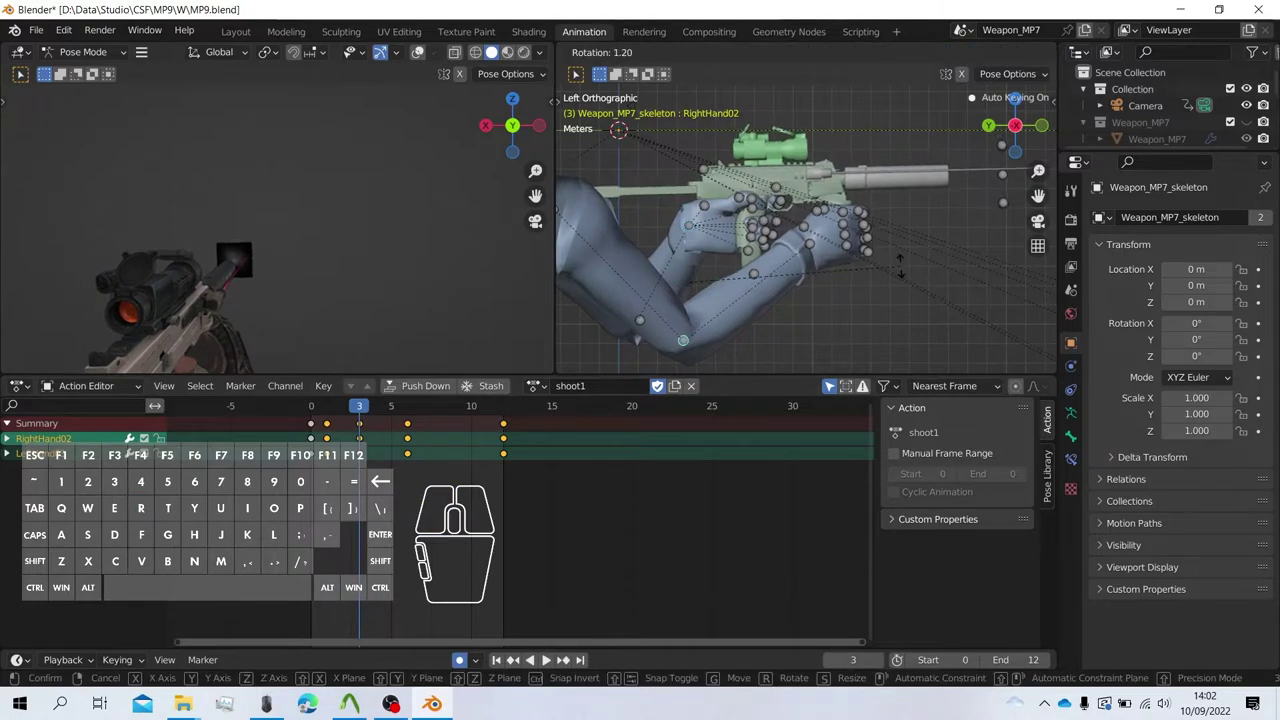
{"action": "left_click", "coordinate": [869, 270]}
{"action": "key", "text": "space"}
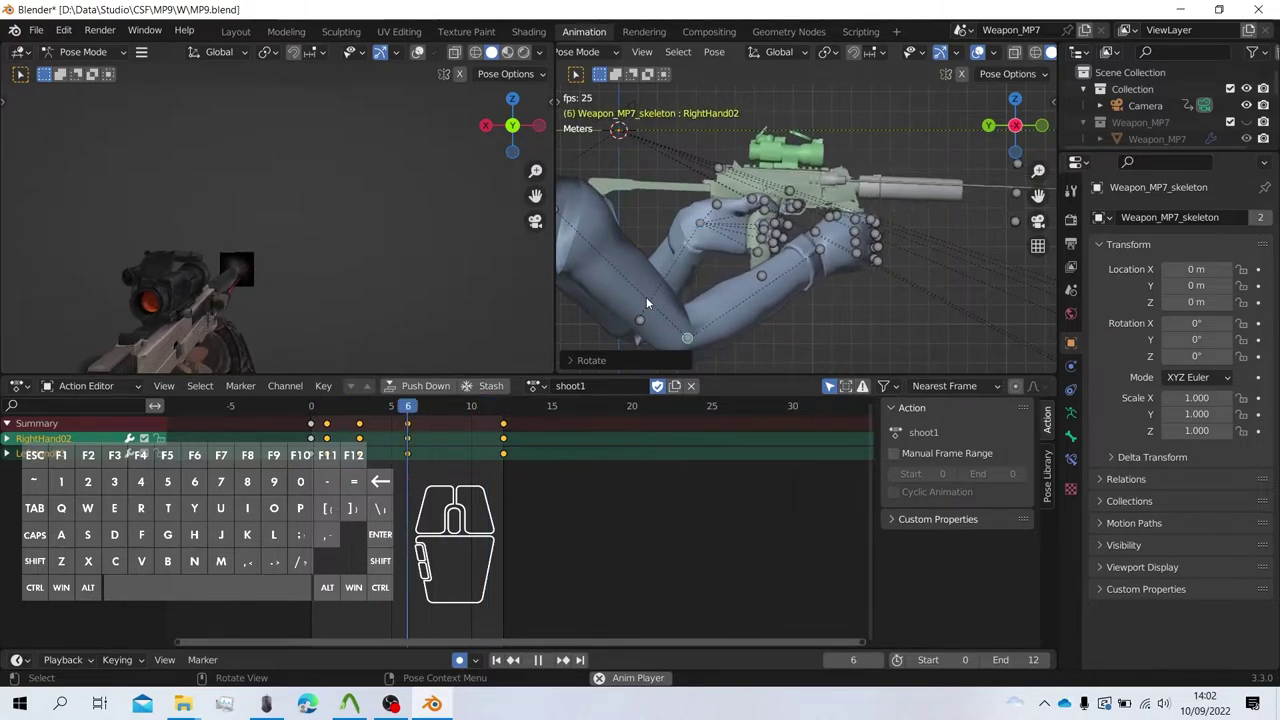
{"action": "key", "text": "space"}
At frame 0, move the upper smoke bones KBX_smoke_R1 and KBX_smoke_L1 by -1.5 m along global Z.
{"action": "left_click_drag", "start_coordinate": [439, 410], "coordinate": [308, 410]}
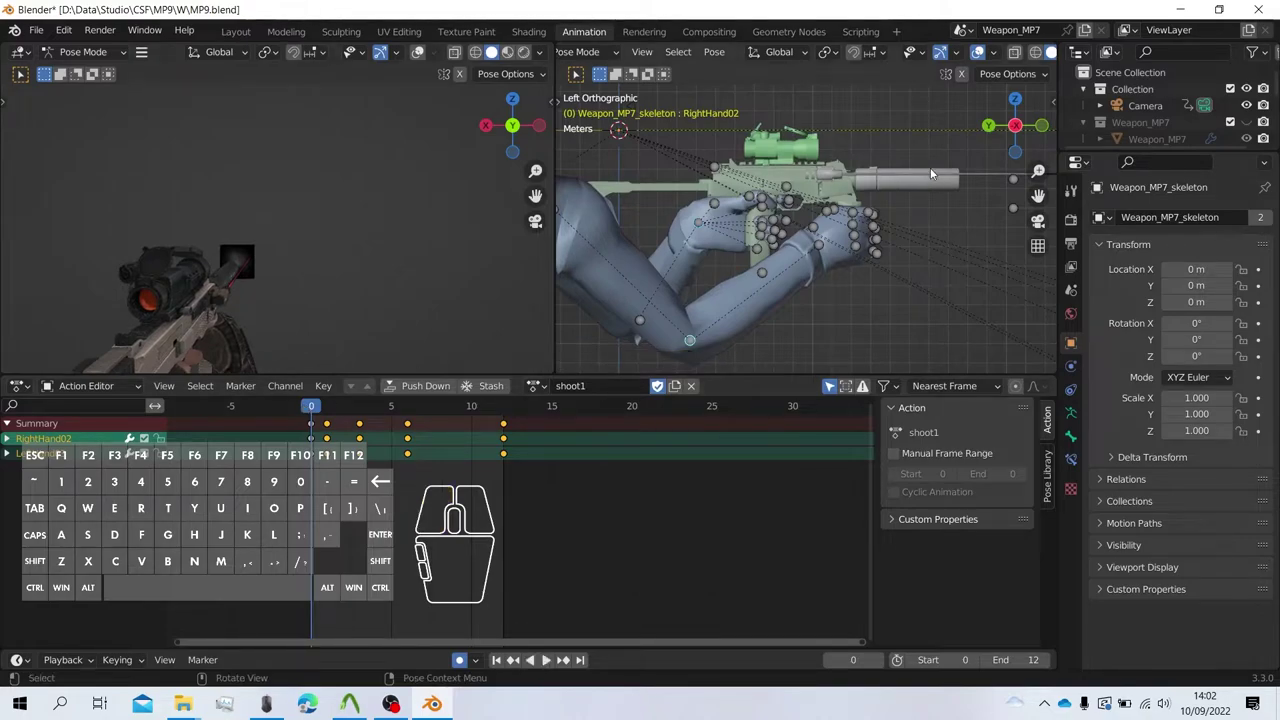
{"action": "middle_click_drag", "start_coordinate": [940, 158], "coordinate": [750, 183], "text": "shift"}
{"action": "scroll", "coordinate": [704, 174], "scroll_direction": "up", "scroll_amount": 2}
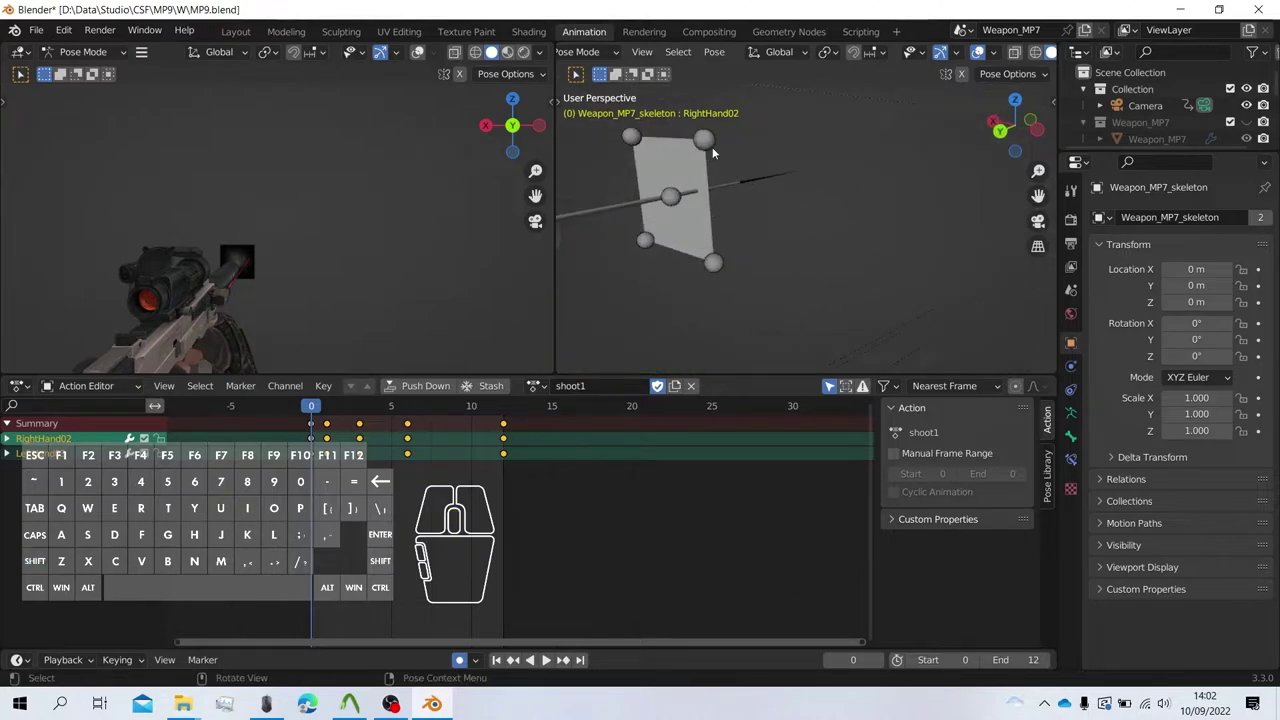
{"action": "left_click", "coordinate": [712, 146]}
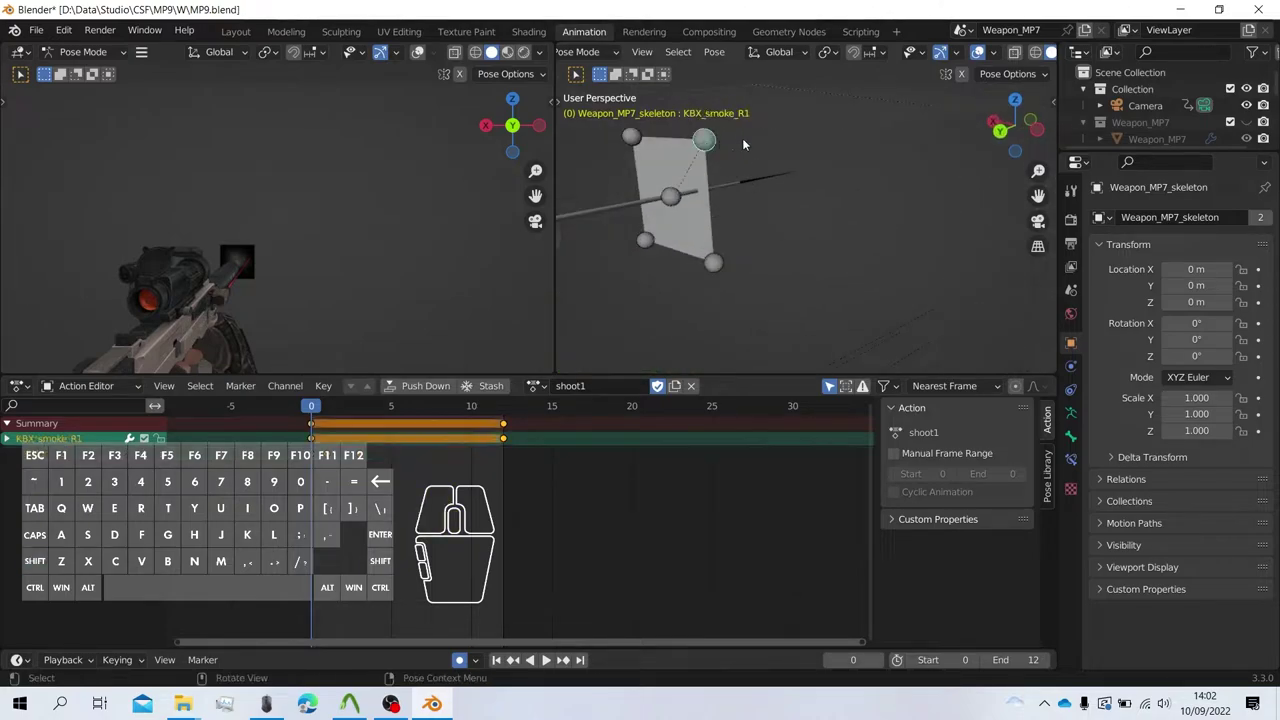
{"action": "left_click", "coordinate": [1028, 121]}
{"action": "scroll", "coordinate": [841, 123], "scroll_direction": "up", "scroll_amount": 4}
{"action": "left_click", "coordinate": [828, 168], "text": "shift"}
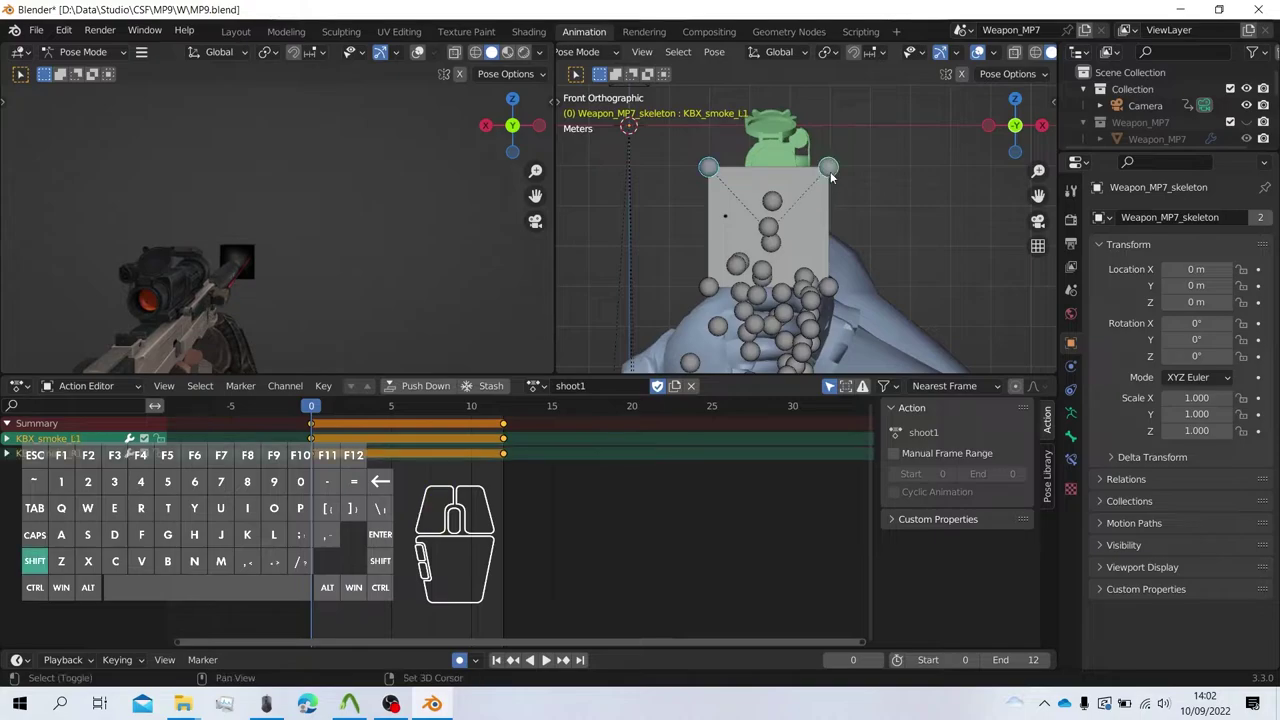
{"action": "scroll", "coordinate": [858, 161], "scroll_direction": "up", "scroll_amount": 3}
{"action": "key", "text": "g"}
{"action": "key", "text": "z"}
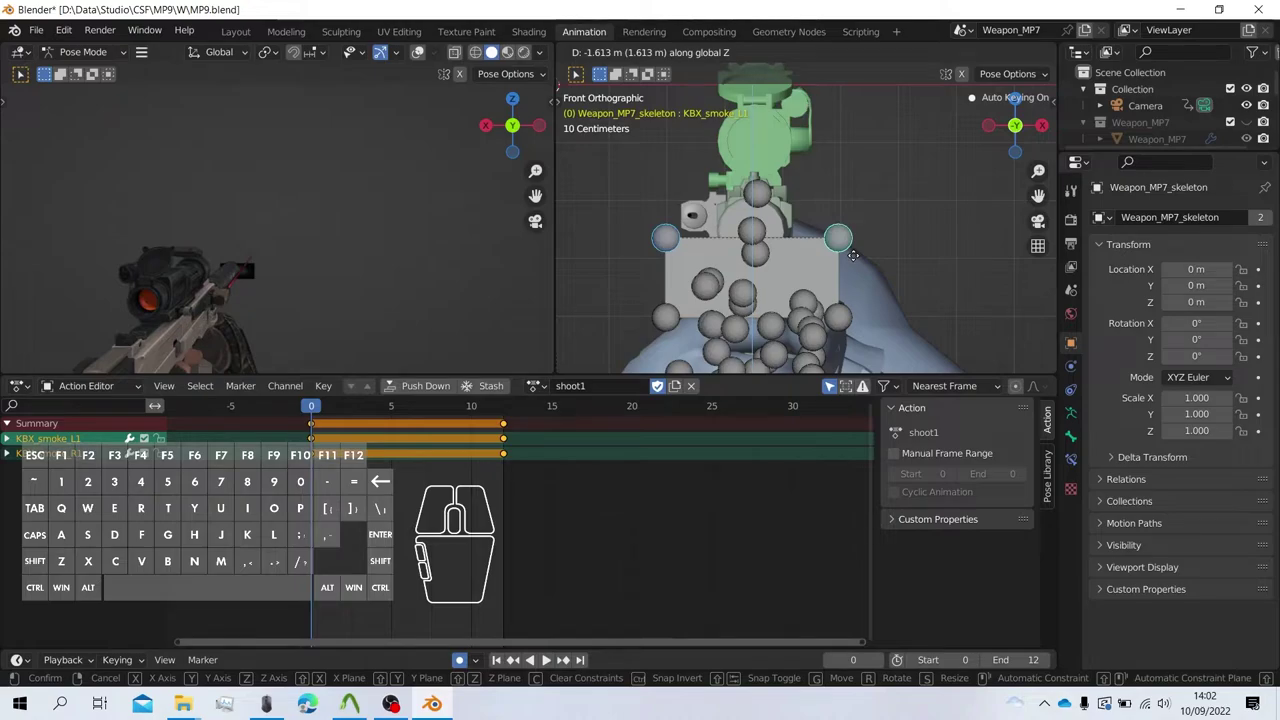
{"action": "type", "text": "1.5"}
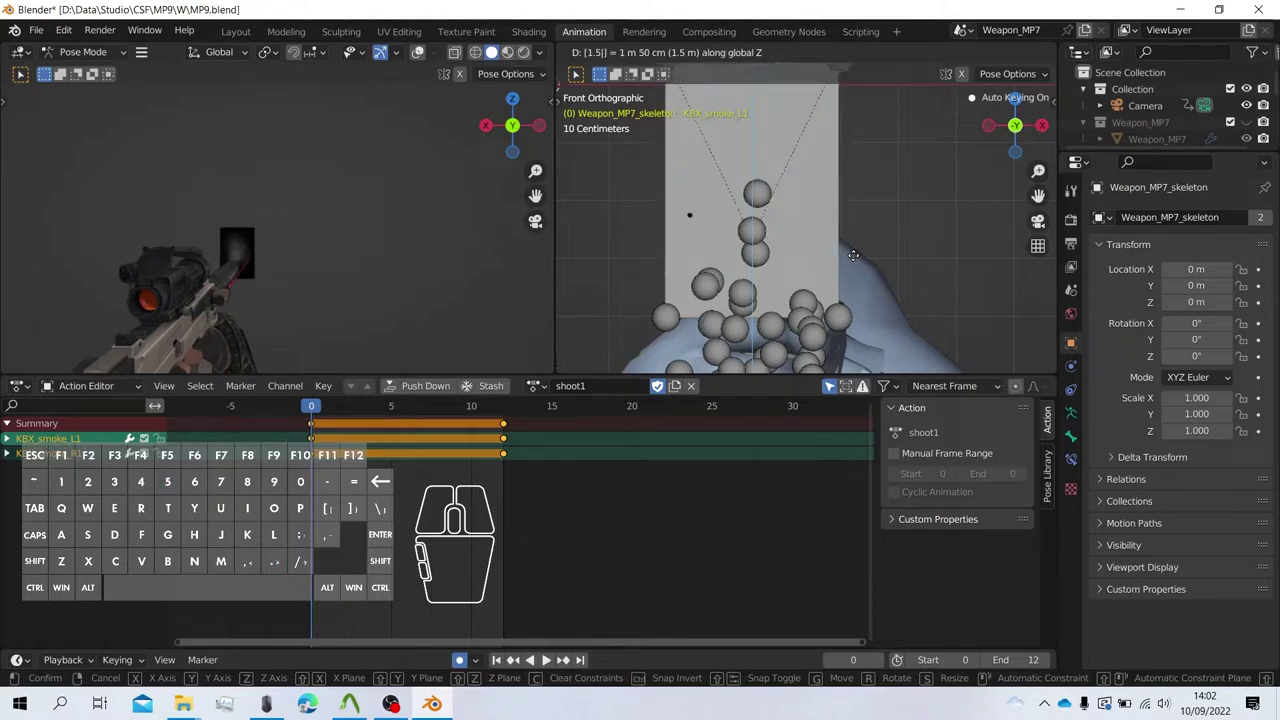
{"action": "type", "text": "-"}
{"action": "key", "text": "Return"}
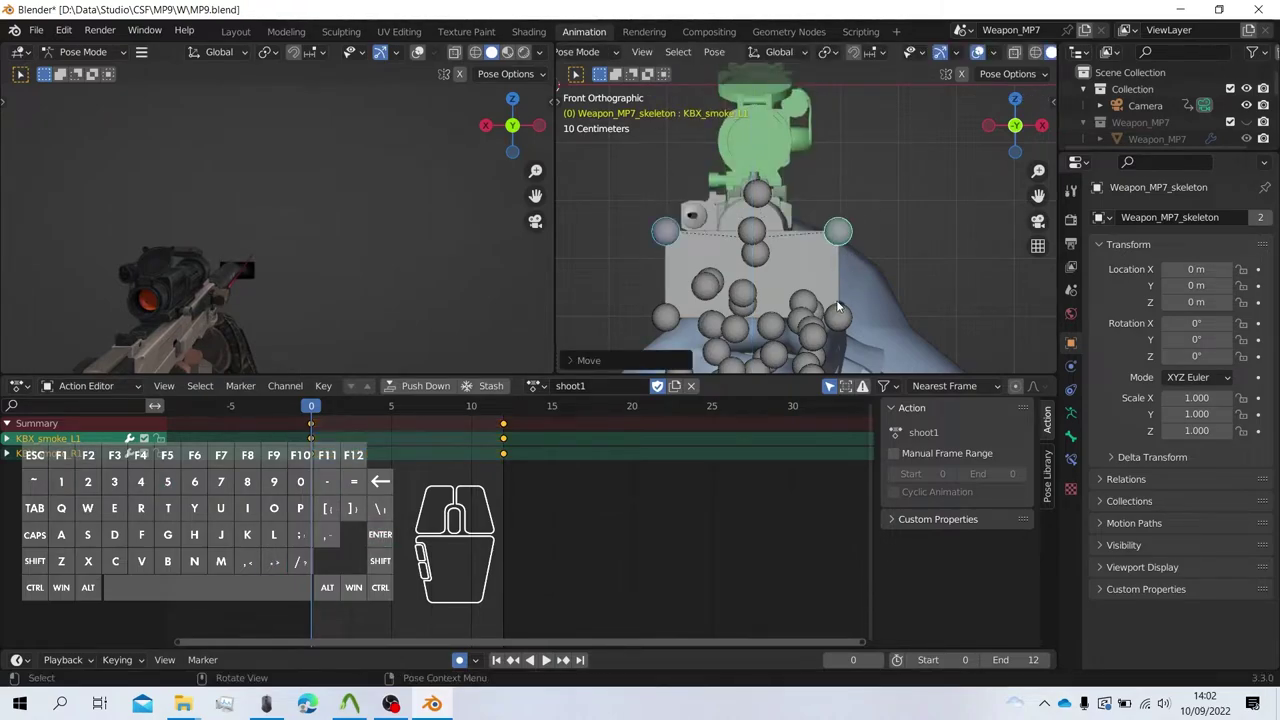
At frame 0, move the lower smoke bones KBX_smoke_L2 and KBX_smoke_R2 by 1.5 m along global Z.
{"action": "left_click", "coordinate": [837, 309]}
{"action": "left_click", "coordinate": [668, 317], "text": "shift"}
{"action": "type", "text": "gz"}
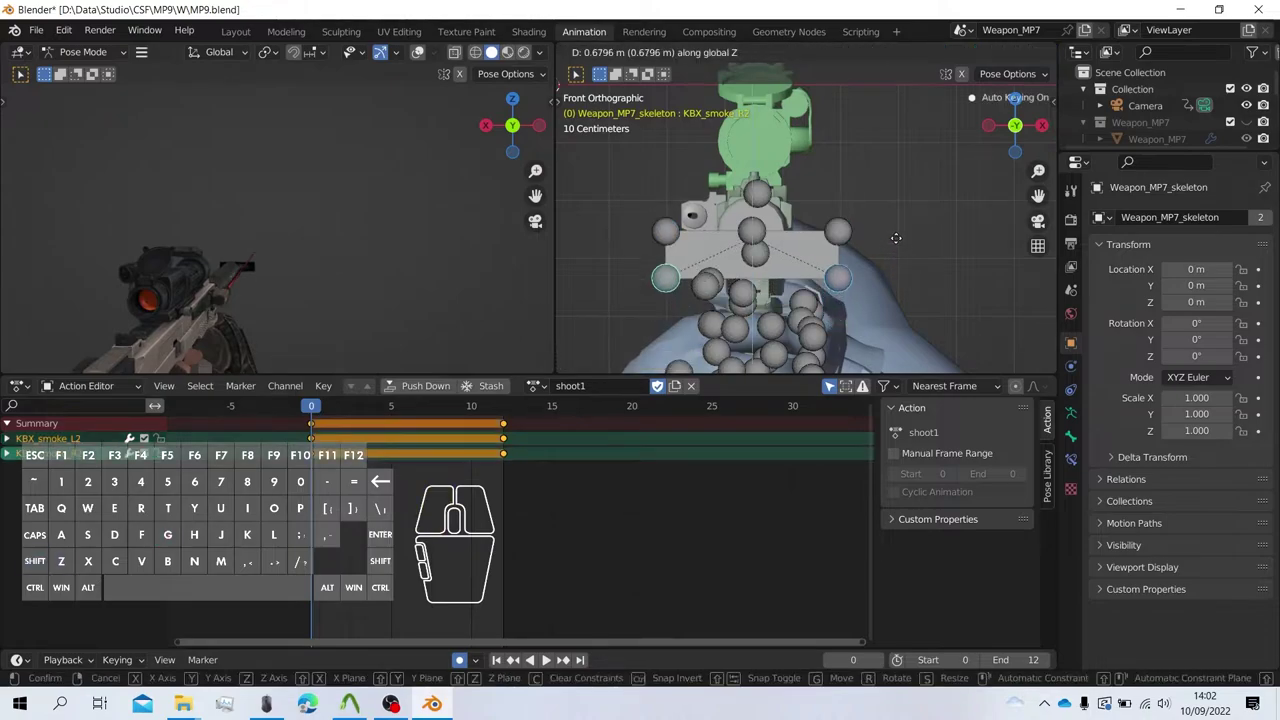
{"action": "type", "text": "1.5"}
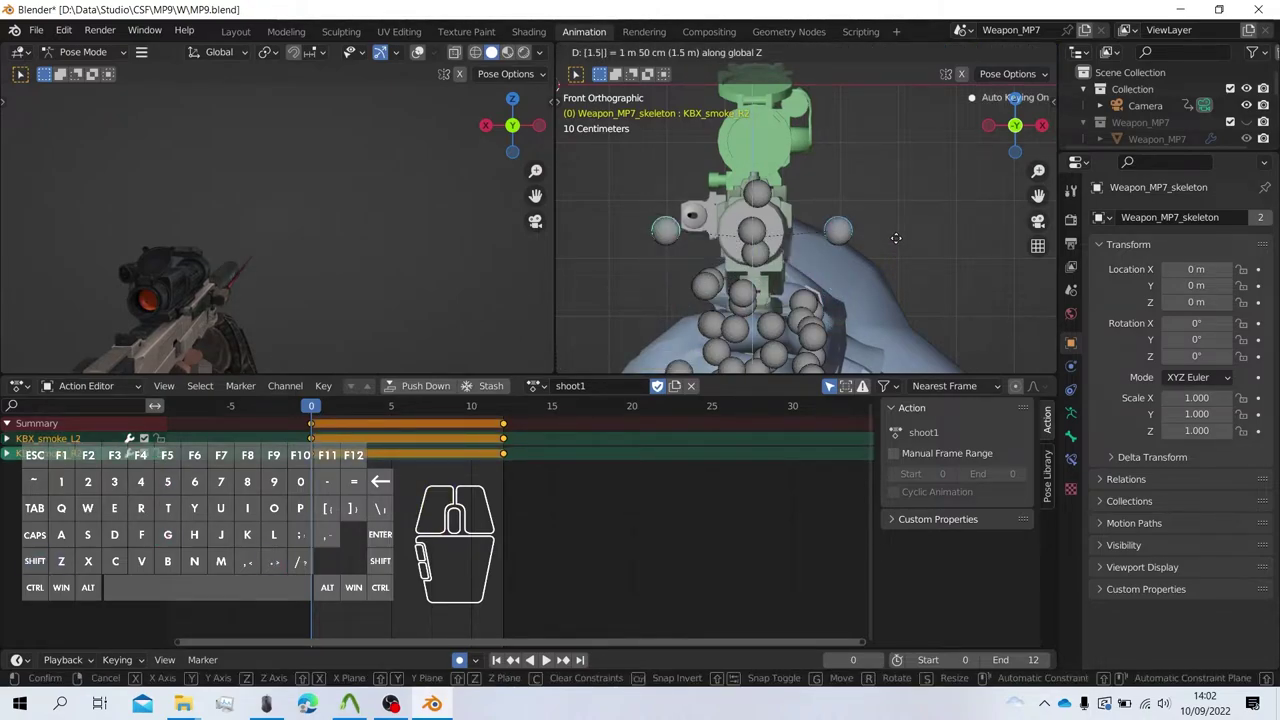
{"action": "key", "text": "Return"}
At frame 0, move KBX_smoke_L1 and KBX_smoke_L2 by -1.5 m along global X onto the barrel's centre.
{"action": "left_click", "coordinate": [840, 232]}
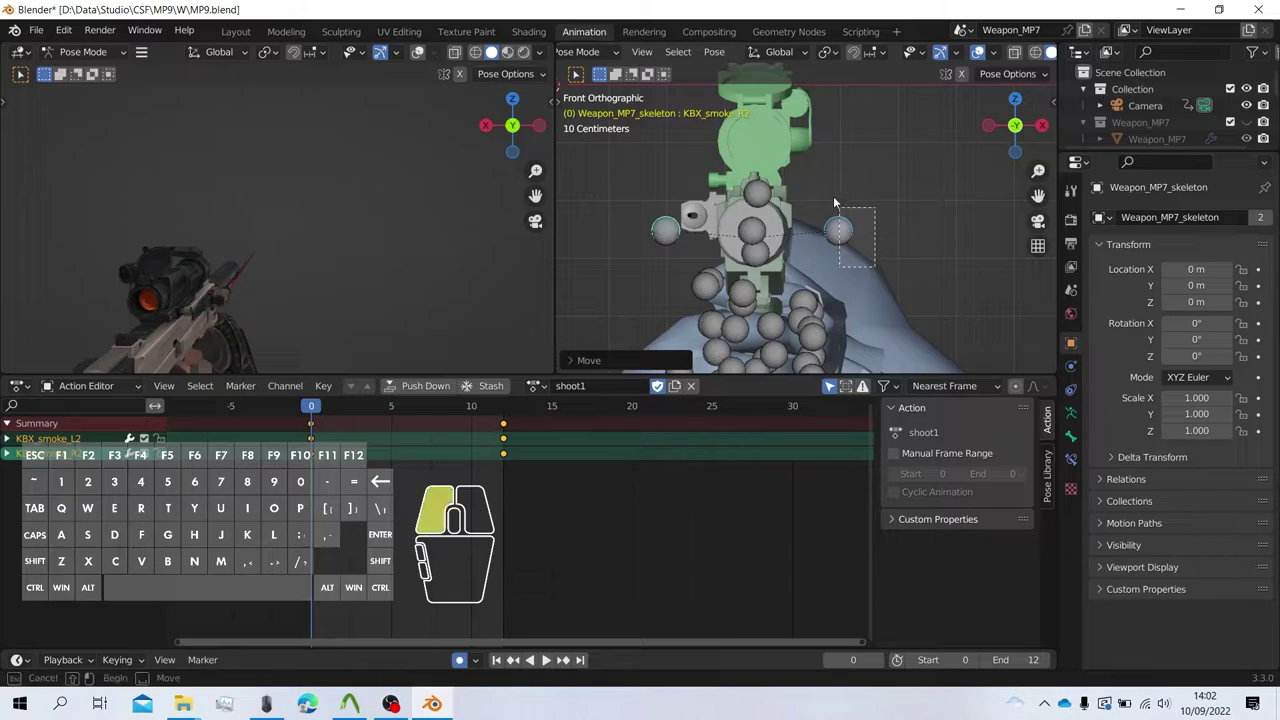
{"action": "type", "text": "gx"}
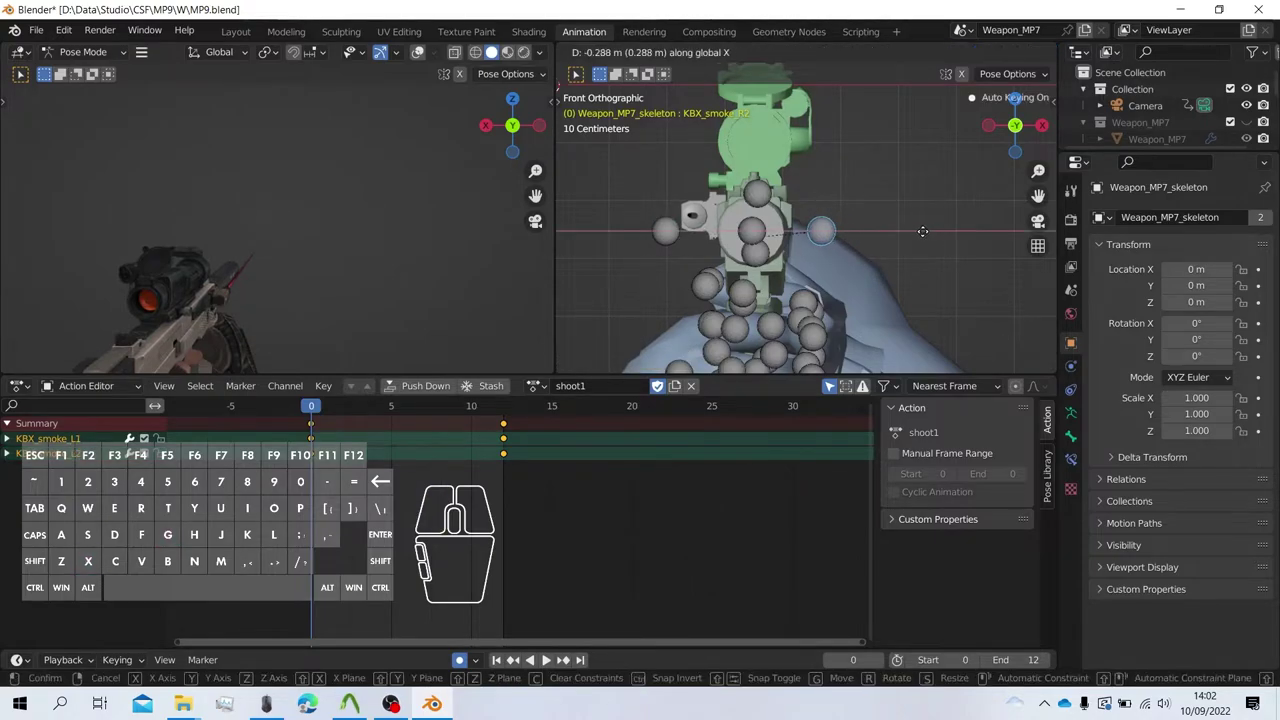
{"action": "type", "text": "1.5"}
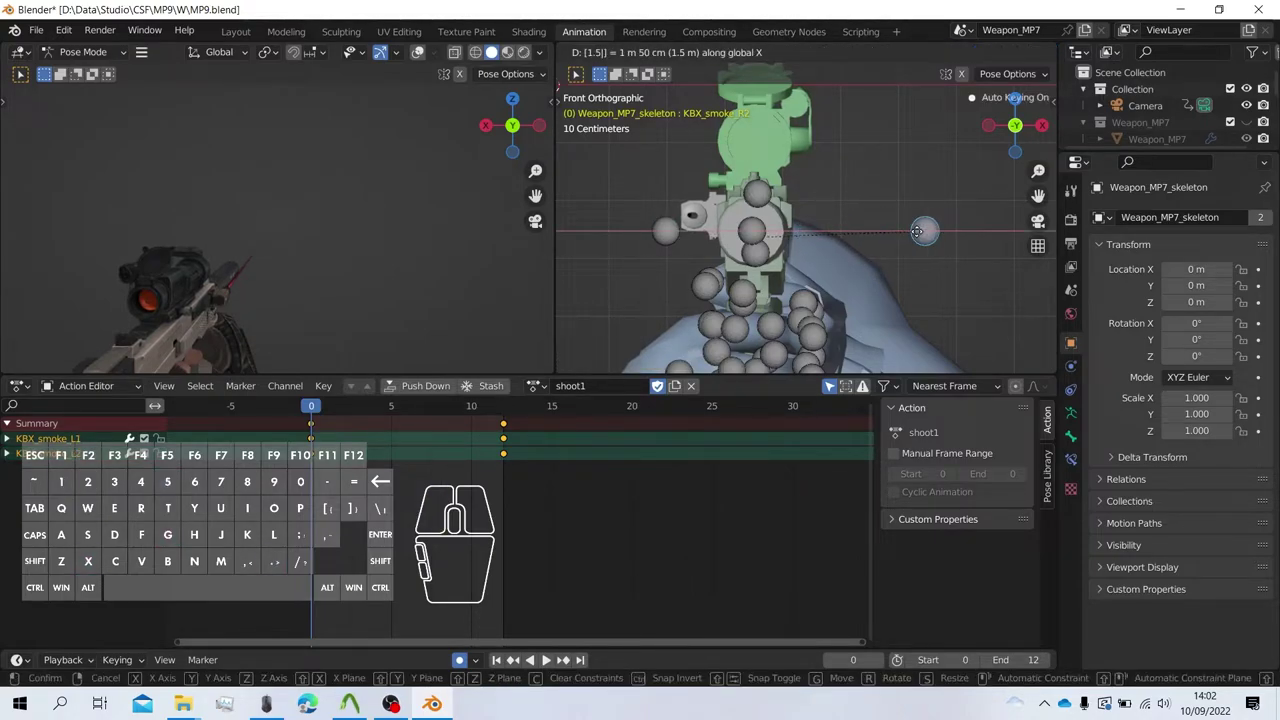
{"action": "key", "text": "minus"}
{"action": "key", "text": "Return"}
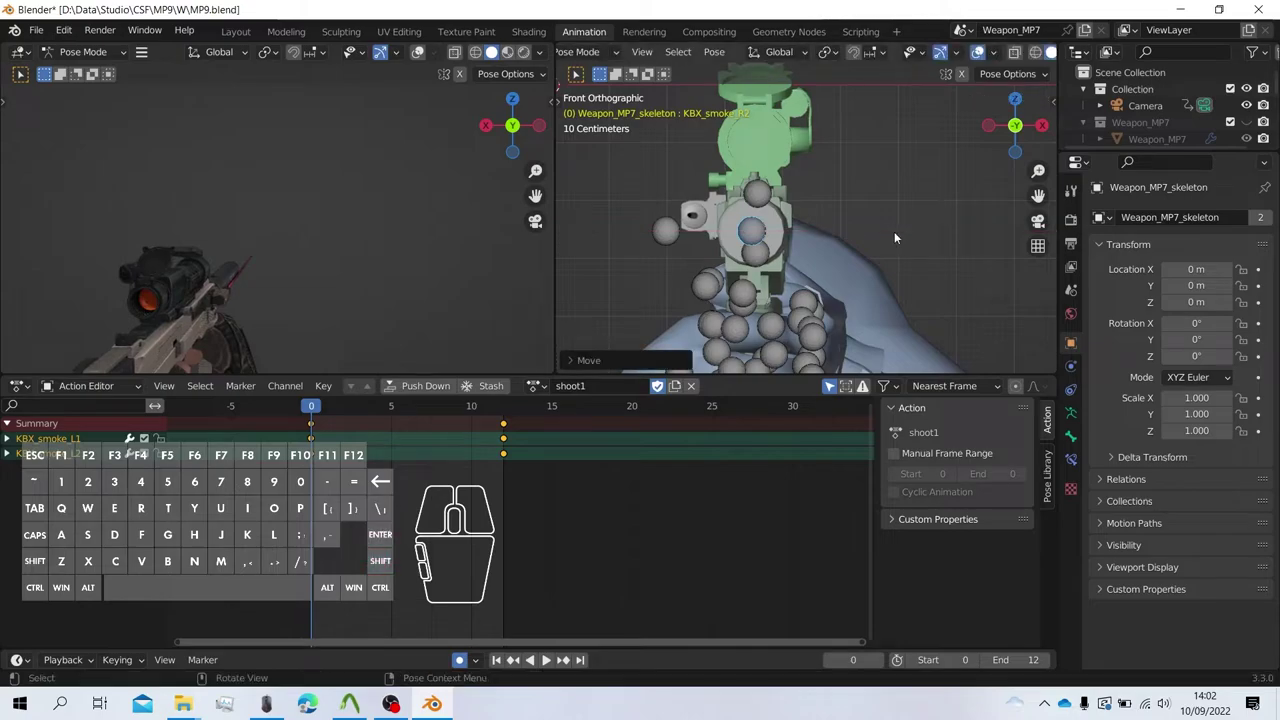
At frame 0, move KBX_smoke_R1 and KBX_smoke_R2 by 1.5 m along global X onto the barrel's centre.
{"action": "left_click", "coordinate": [668, 236]}
{"action": "key", "text": "g"}
{"action": "type", "text": "x"}
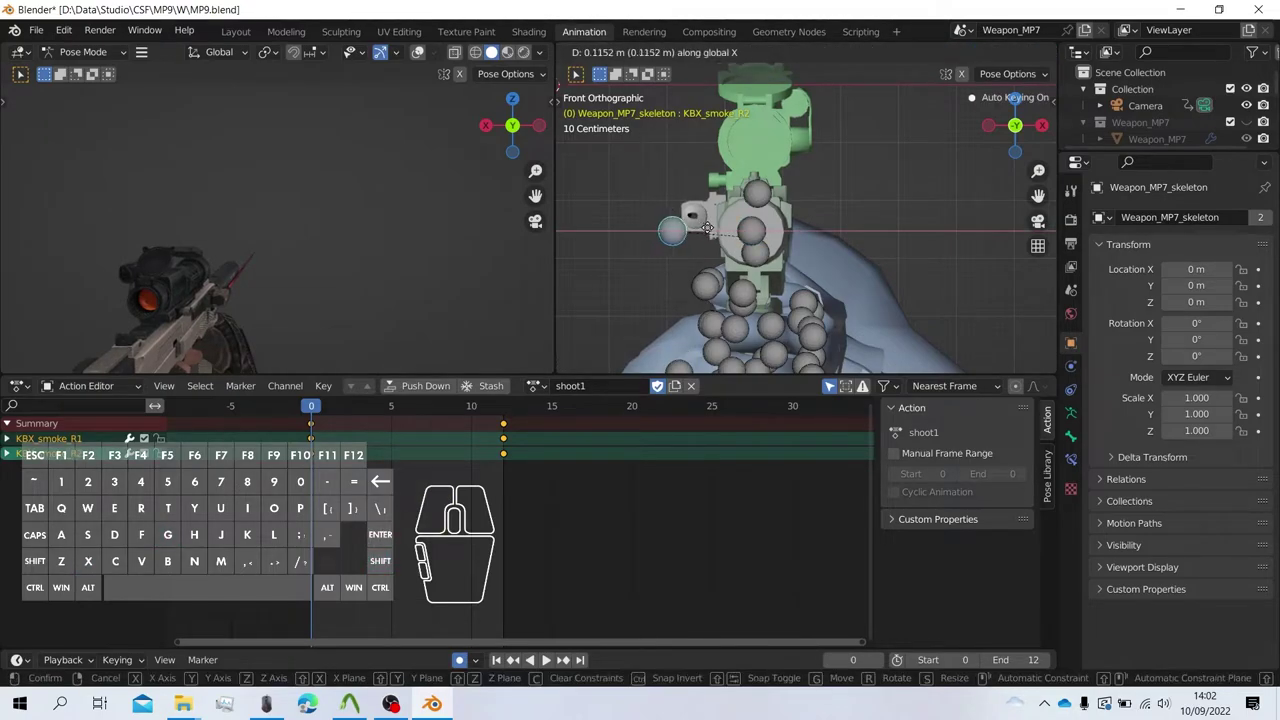
{"action": "type", "text": "1.5"}
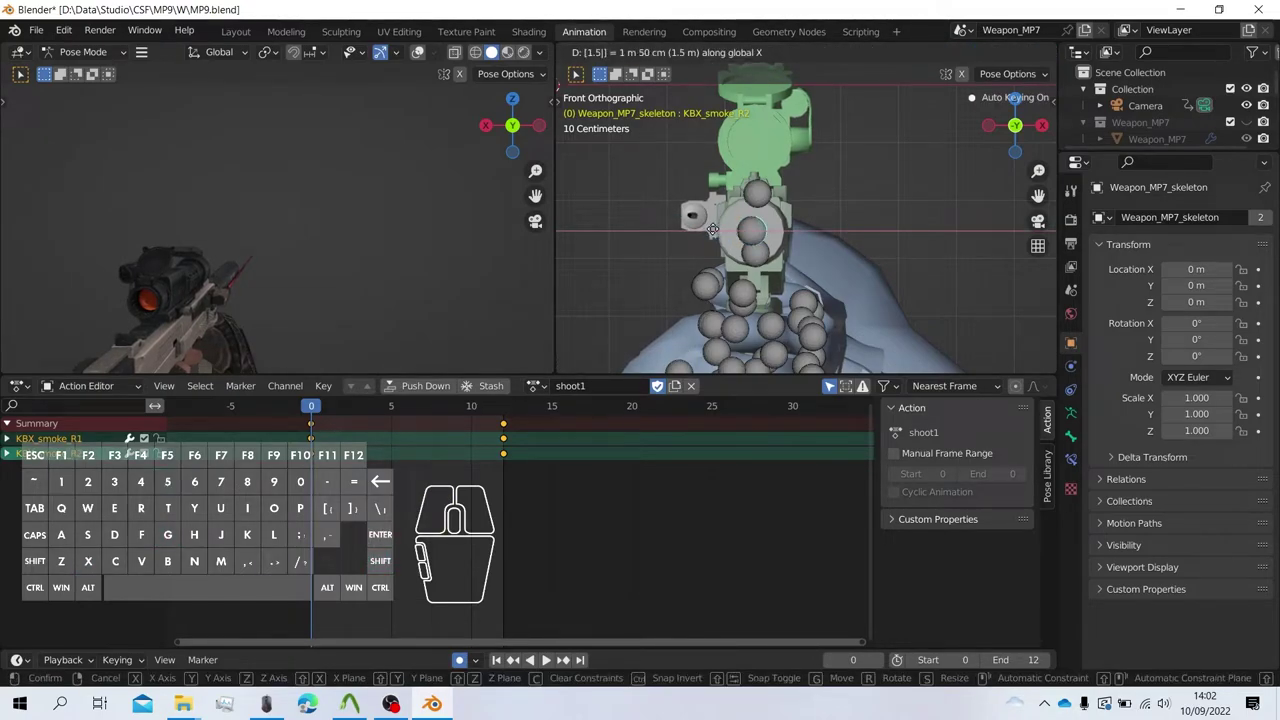
{"action": "key", "text": "Return"}
Select all five smoke bones, copy their expanded pose at frame 12, and paste it at frames 2 and 4.
{"action": "scroll", "coordinate": [778, 229], "scroll_direction": "down", "scroll_amount": 6}
{"action": "middle_click_drag", "start_coordinate": [778, 229], "coordinate": [895, 220]}
{"action": "scroll", "coordinate": [745, 209], "scroll_direction": "up", "scroll_amount": 3}
{"action": "left_click_drag", "start_coordinate": [738, 195], "coordinate": [798, 230]}
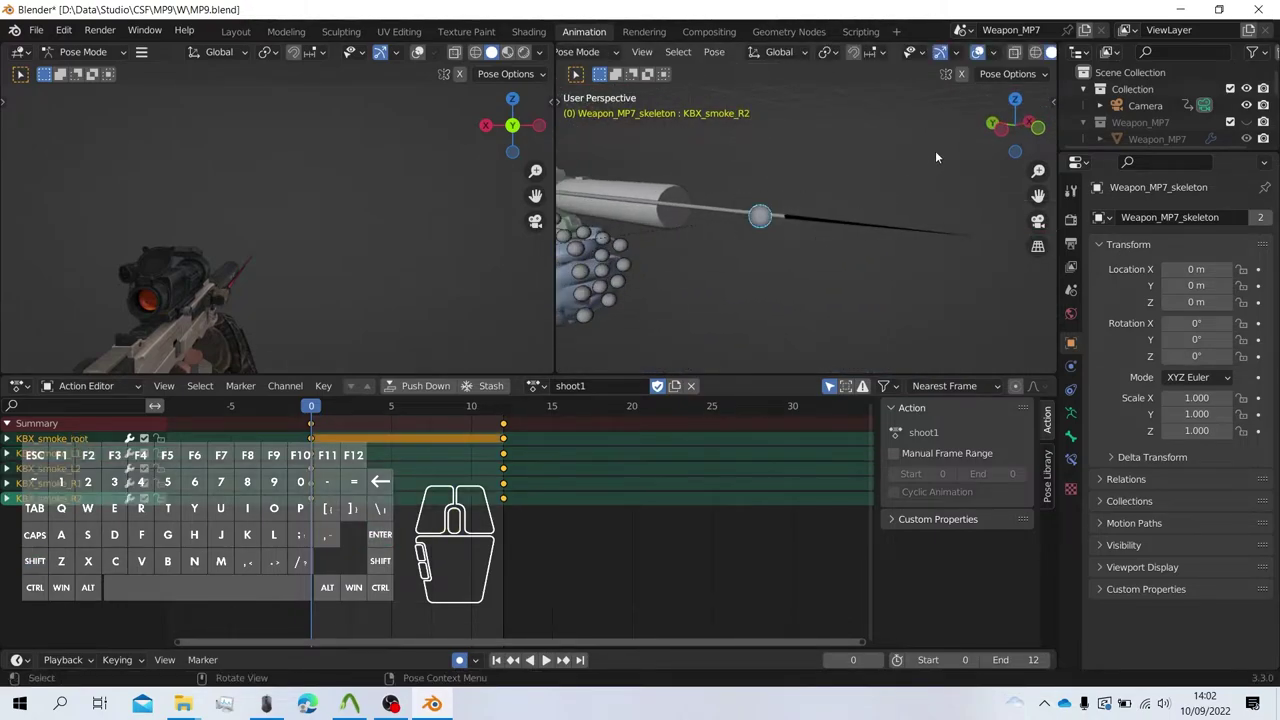
{"action": "left_click", "coordinate": [996, 129]}
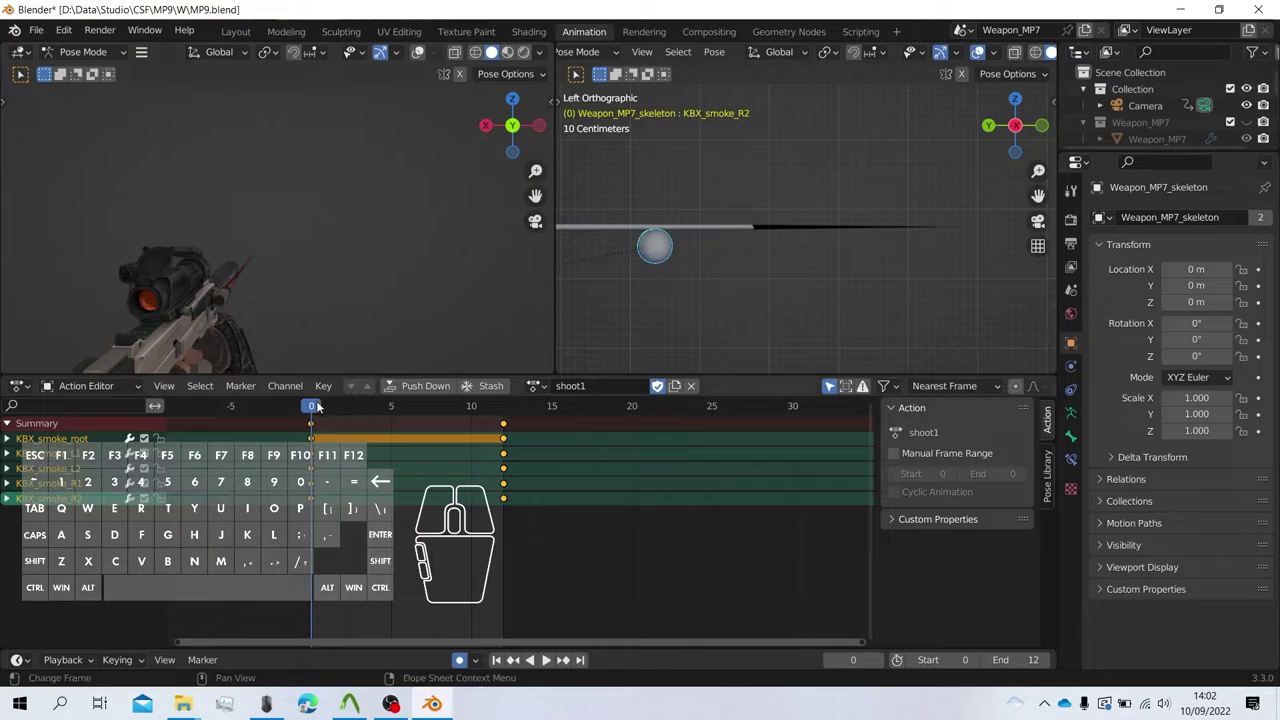
{"action": "left_click_drag", "start_coordinate": [318, 405], "coordinate": [507, 424]}
{"action": "scroll", "coordinate": [685, 268], "scroll_direction": "down", "scroll_amount": 4}
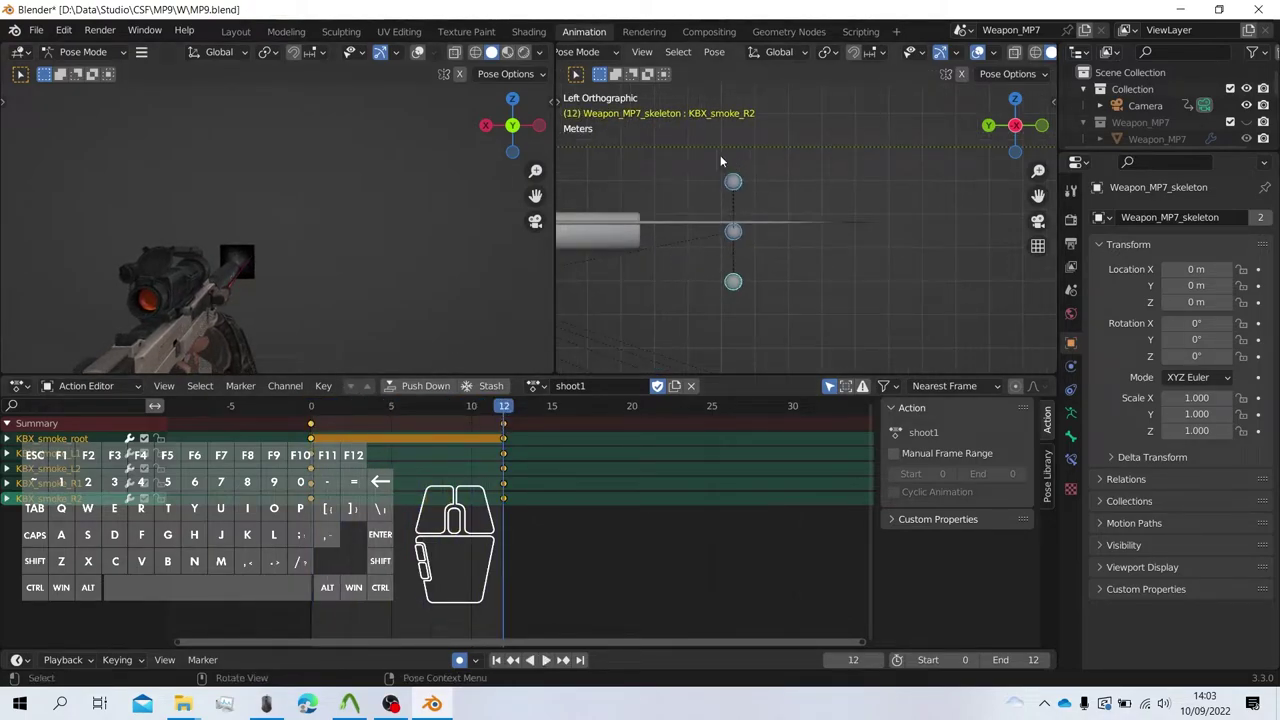
{"action": "middle_click_drag", "start_coordinate": [794, 312], "coordinate": [812, 269]}
{"action": "key", "text": "ctrl+c"}
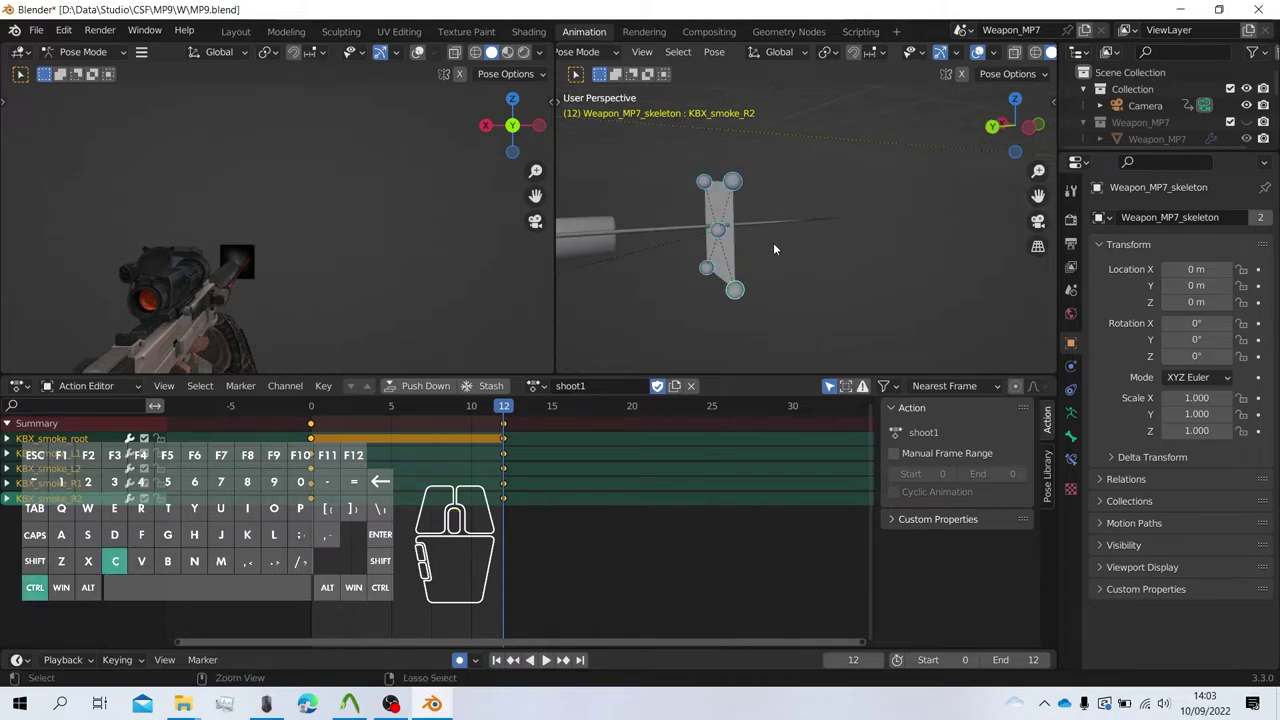
{"action": "left_click", "coordinate": [312, 407]}
{"action": "left_click_drag", "start_coordinate": [318, 409], "coordinate": [376, 409]}
{"action": "key", "text": "ctrl+v"}
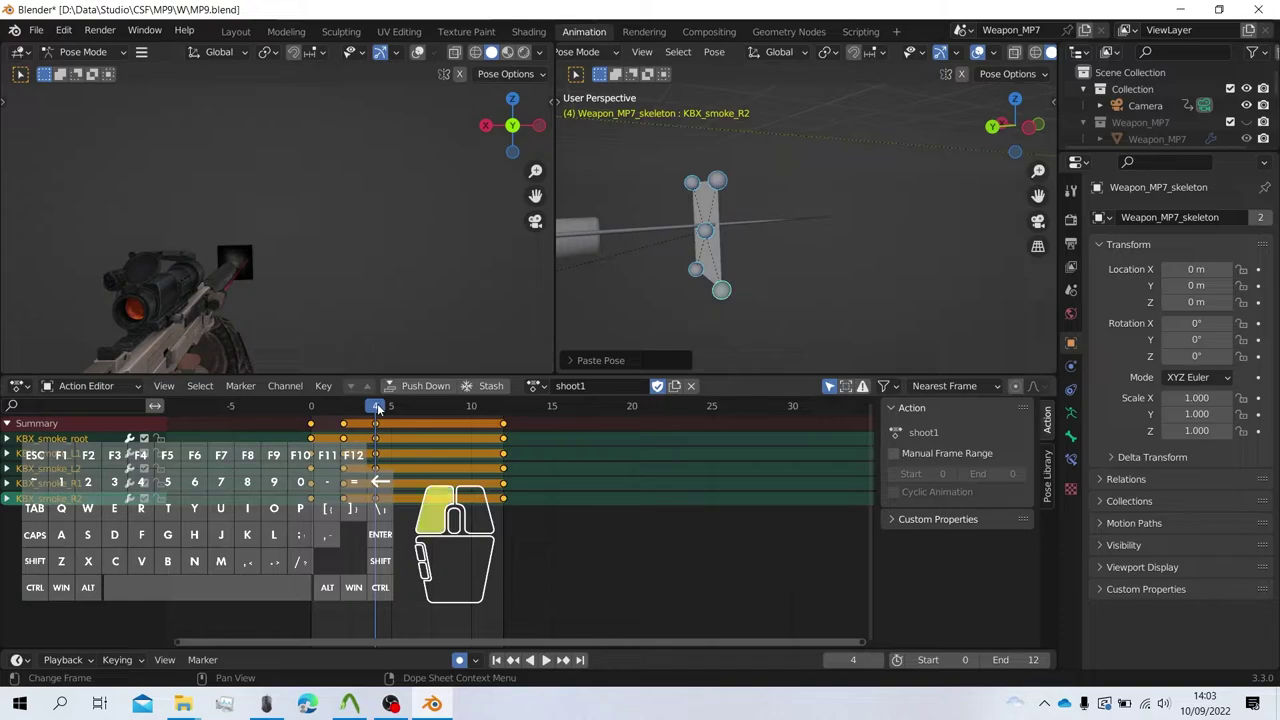
Copy the smoke bones' collapsed pose from frame 0 and paste it at frame 5.
{"action": "key", "text": "space"}
{"action": "key", "text": "ctrl+c"}
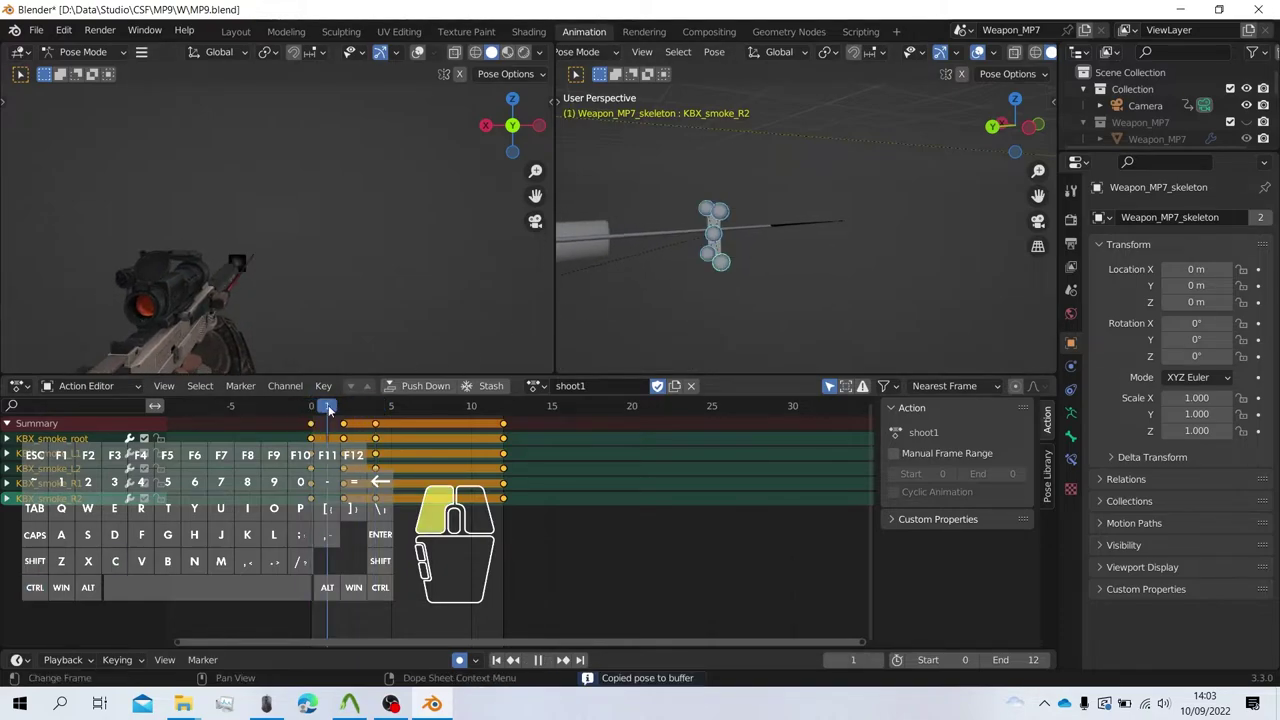
{"action": "left_click_drag", "start_coordinate": [330, 410], "coordinate": [391, 410]}
{"action": "key", "text": "space"}
{"action": "key", "text": "ctrl+v"}
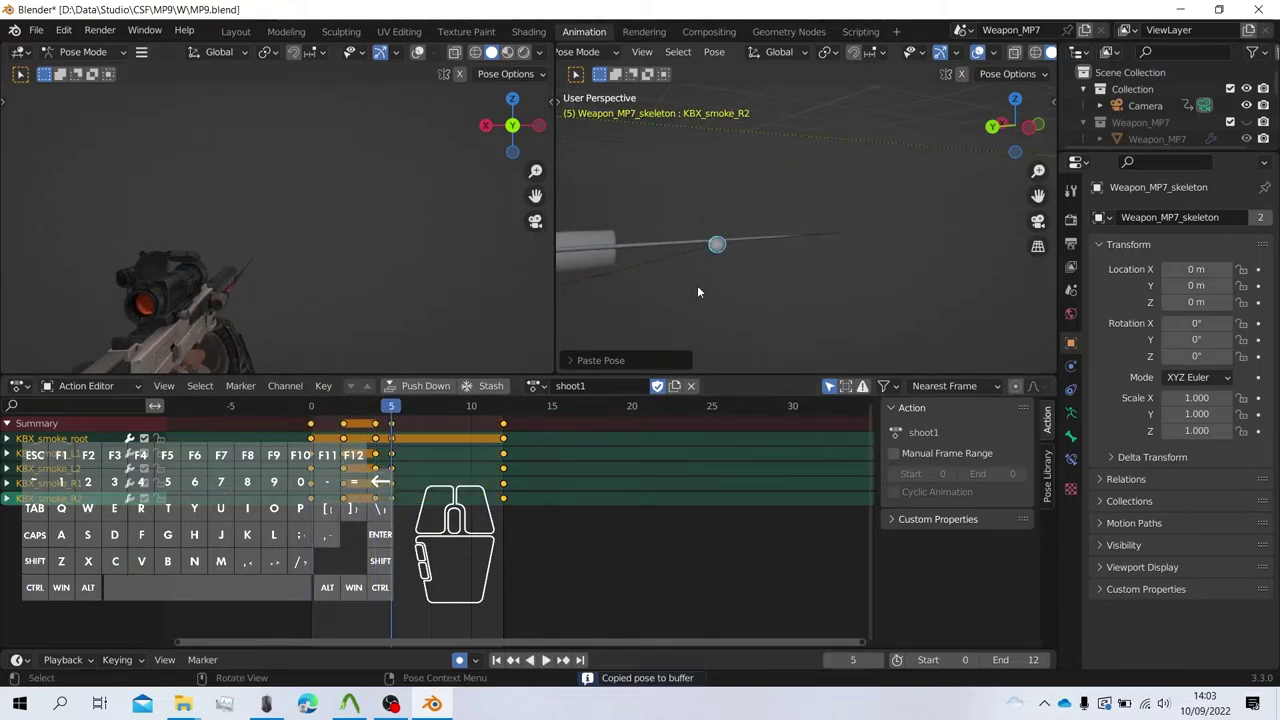
Paste the collapsed smoke pose at frame 12 and play the animation to check the muzzle smoke.
{"action": "key", "text": "space"}
{"action": "key", "text": "space"}
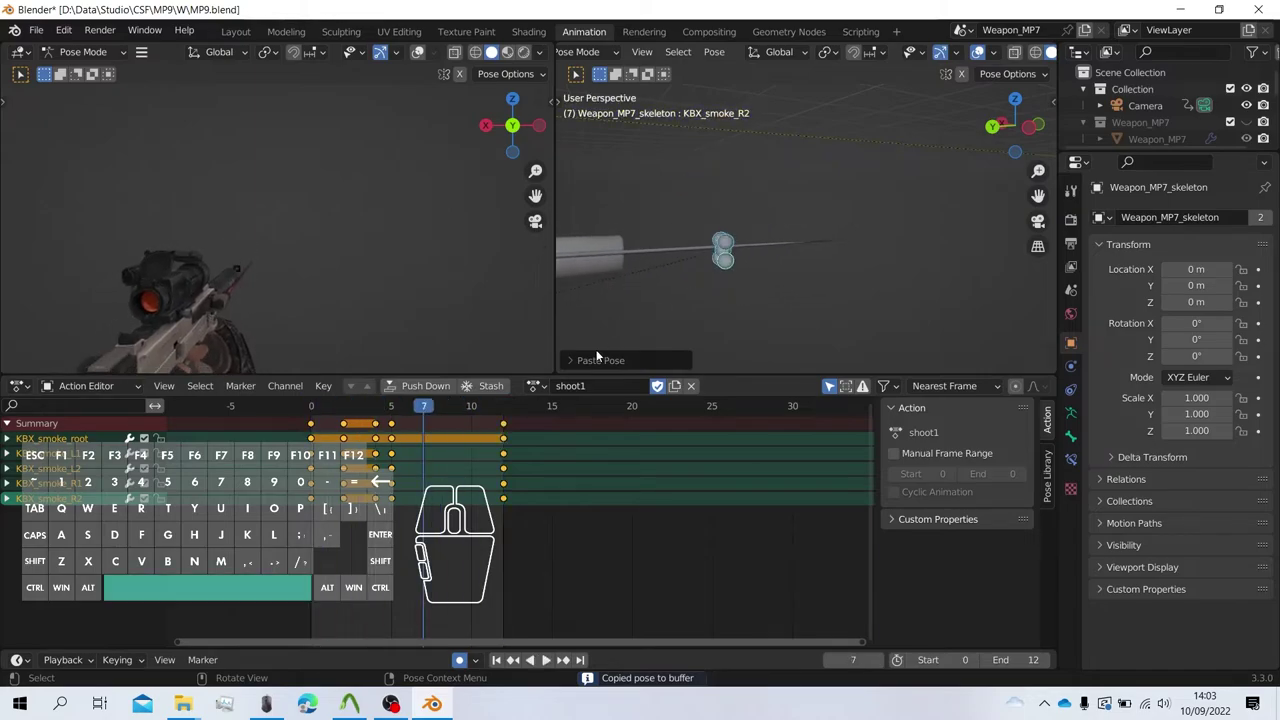
{"action": "left_click", "coordinate": [504, 411]}
{"action": "key", "text": "ctrl+v"}
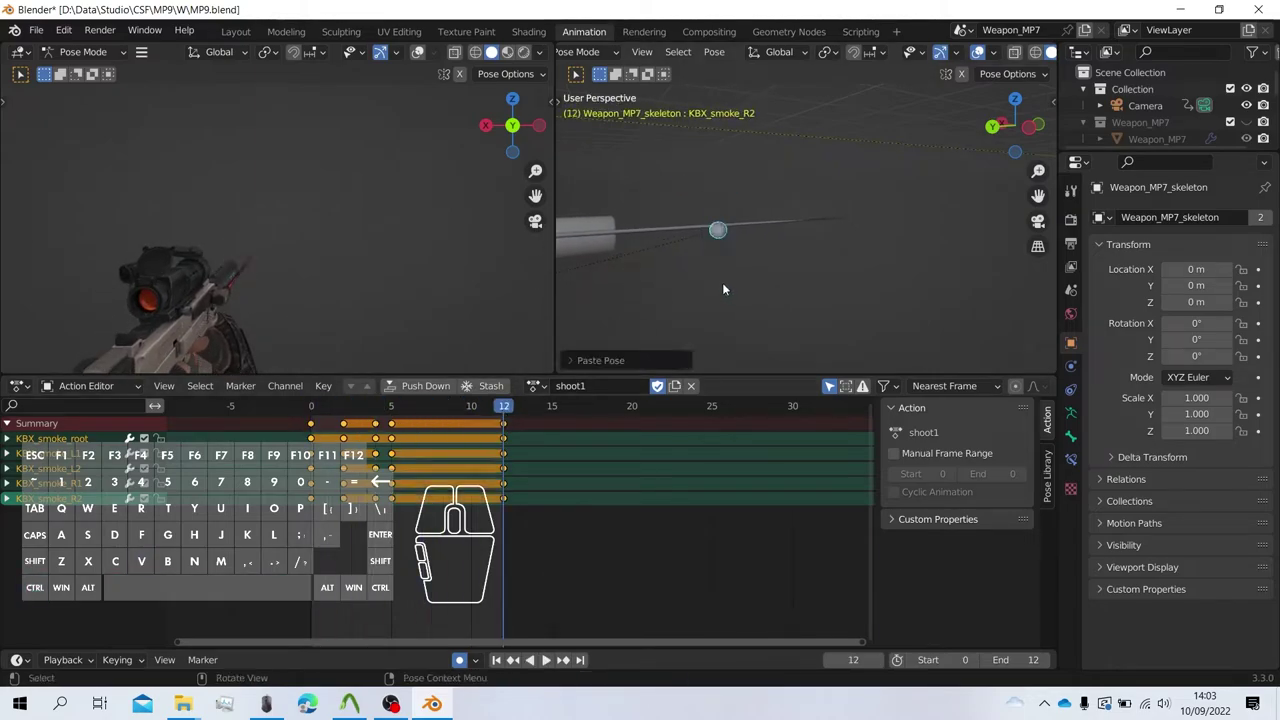
{"action": "key", "text": "space"}
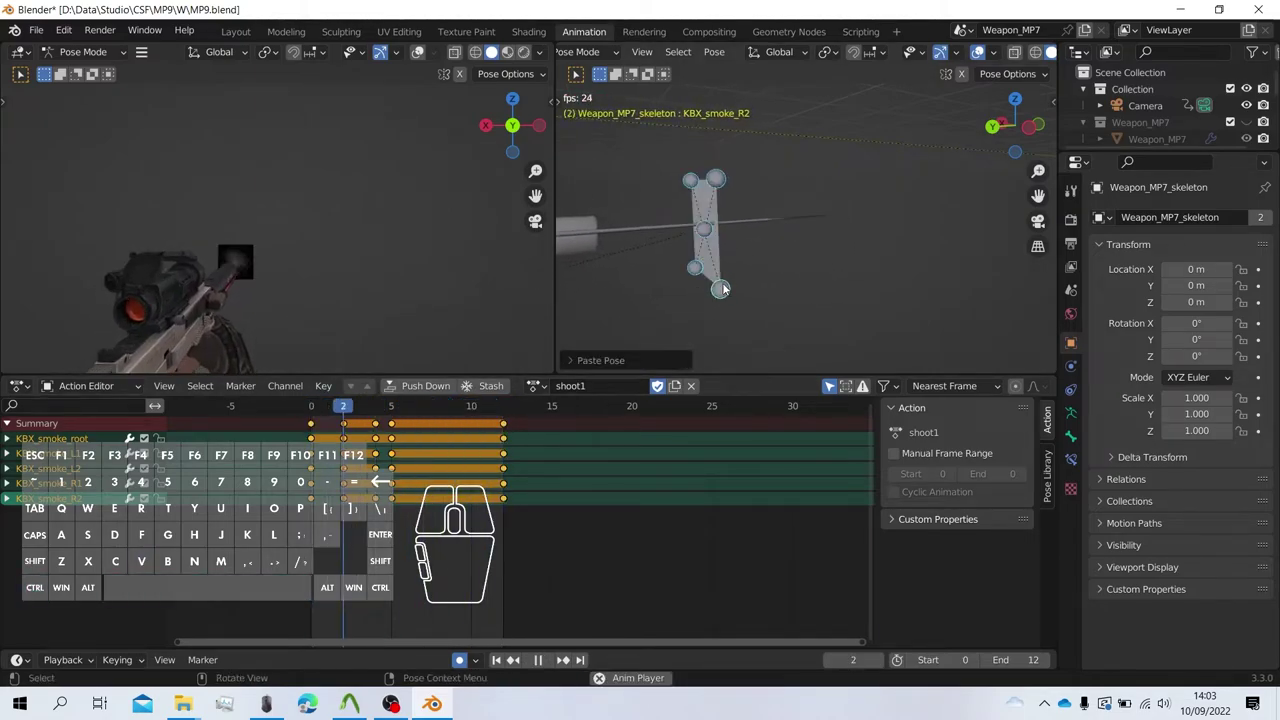
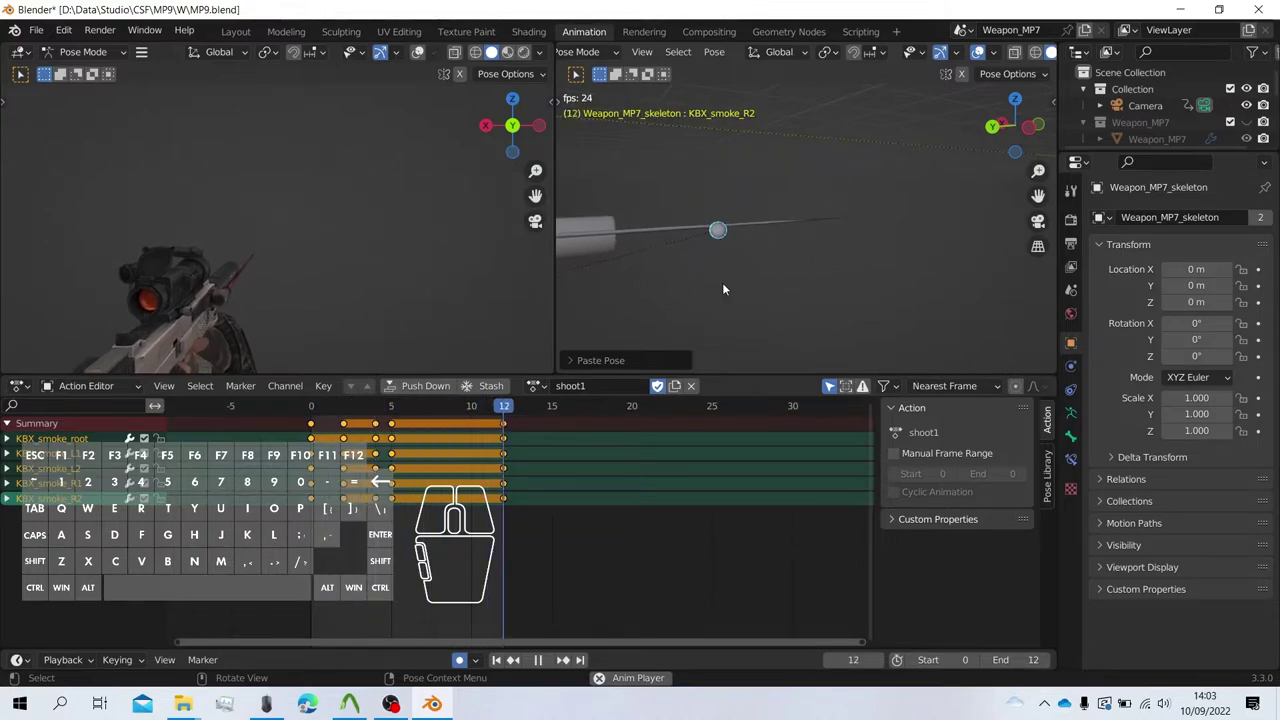
Copy the five smoke bones' expanded pose at frame 2 and paste it at frame 13.
{"action": "key", "text": "space"}
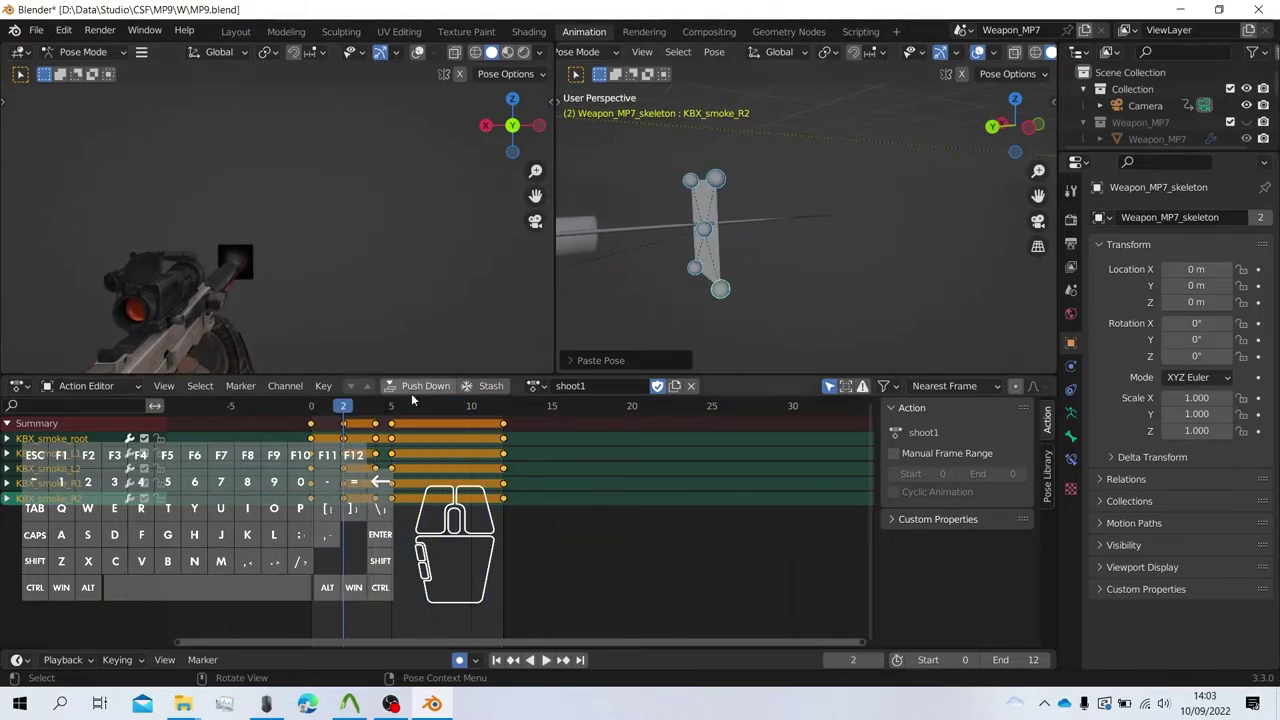
{"action": "mouse_move", "coordinate": [345, 408]}
{"action": "left_mouse_down"}
{"action": "mouse_move", "coordinate": [390, 408]}
{"action": "mouse_move", "coordinate": [349, 405]}
{"action": "left_mouse_up"}
{"action": "left_click_drag", "start_coordinate": [664, 150], "coordinate": [765, 304]}
{"action": "key", "text": "ctrl+c"}
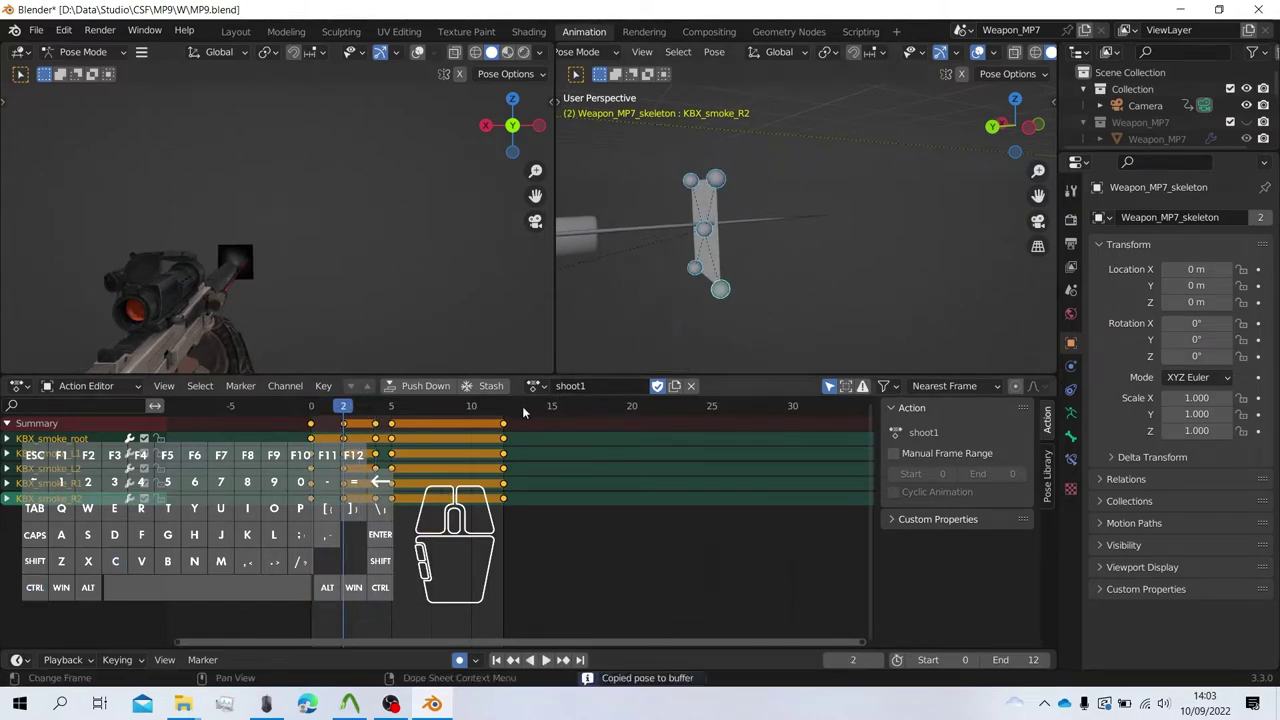
{"action": "left_click", "coordinate": [488, 408]}
{"action": "left_click_drag", "start_coordinate": [500, 418], "coordinate": [519, 408]}
{"action": "key", "text": "ctrl+v"}
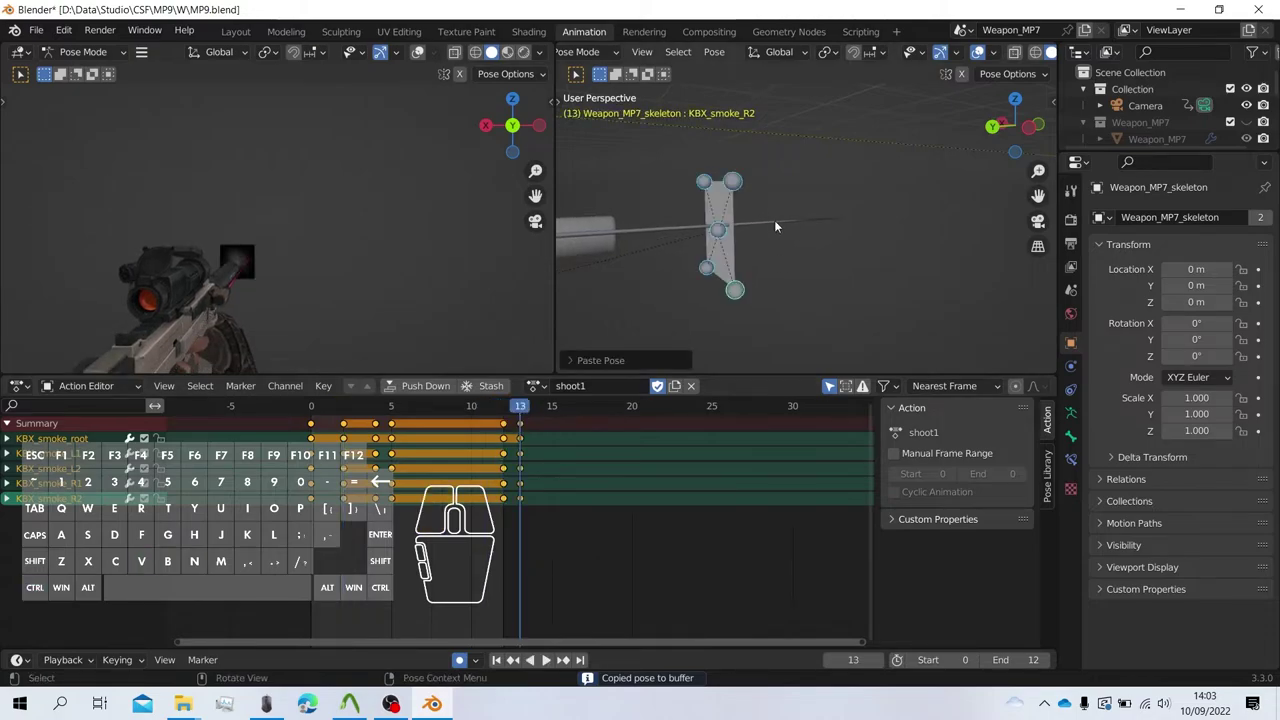
At frame 13, rotate KBX_smoke_root by a quarter turn in the back orthographic view.
{"action": "left_click", "coordinate": [712, 246]}
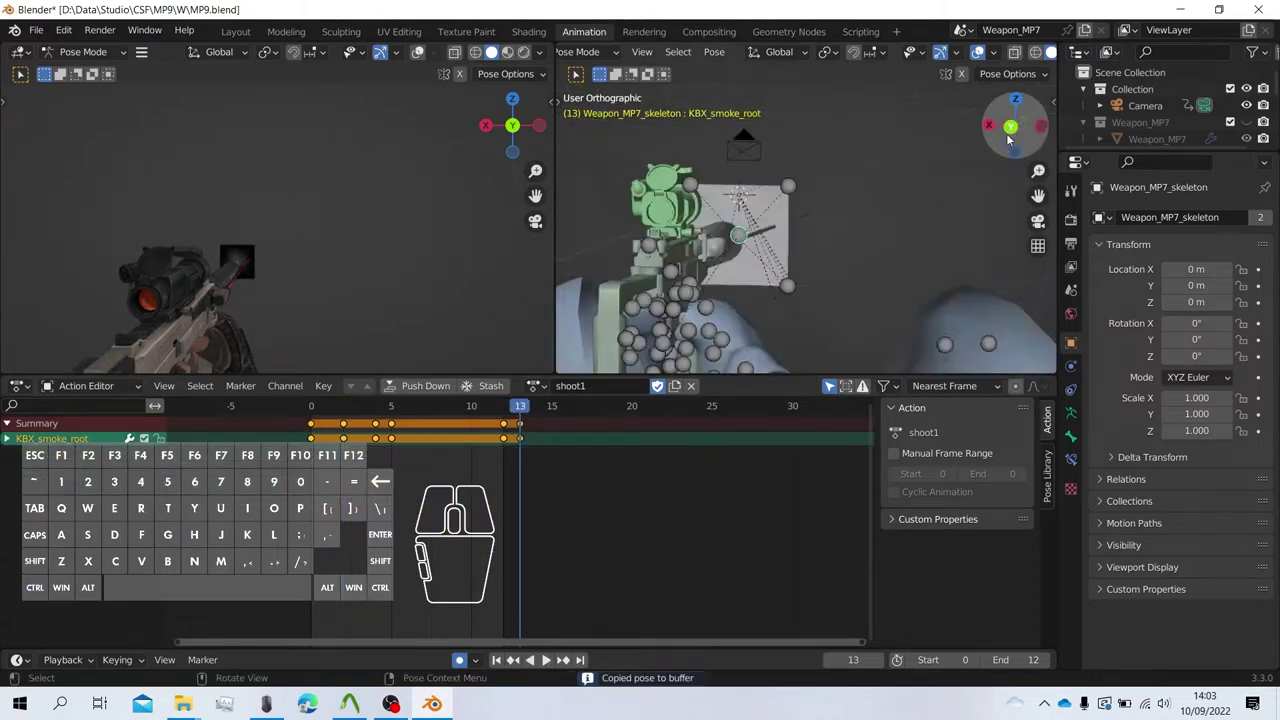
{"action": "left_click", "coordinate": [1004, 127]}
{"action": "key", "text": "r"}
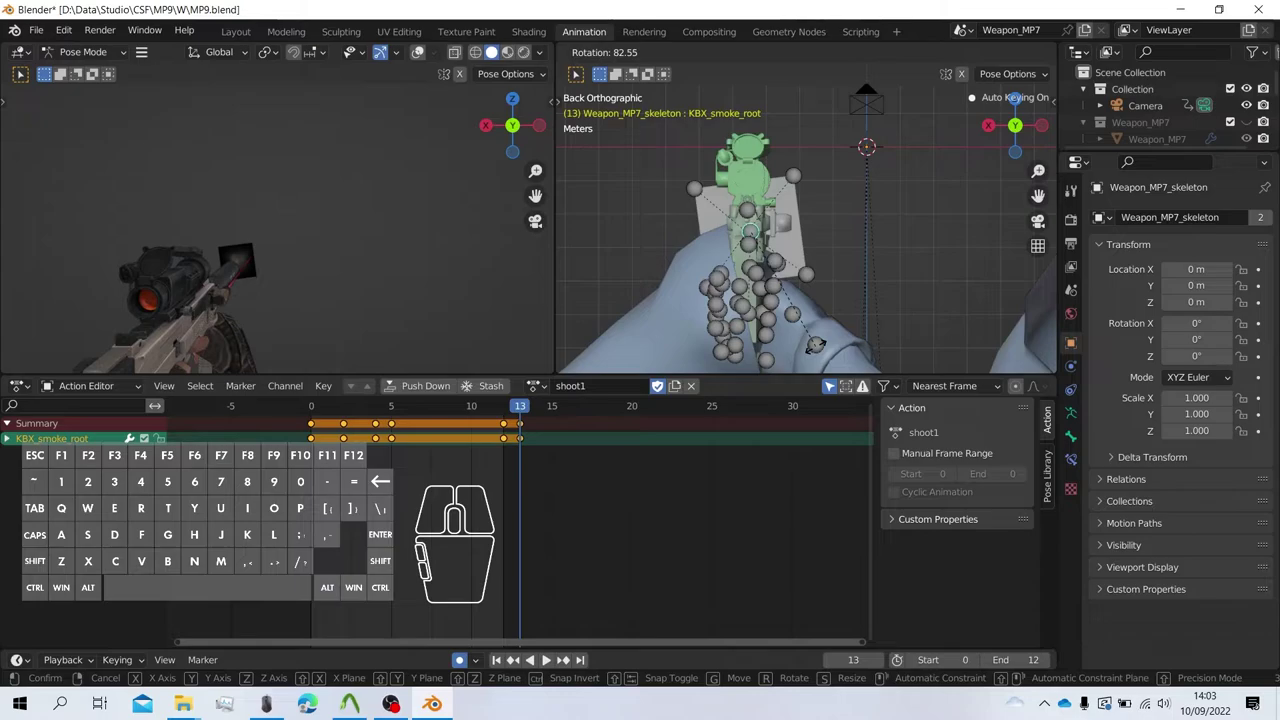
{"action": "type", "text": "10"}
{"action": "key", "text": "Return"}
Copy KBX_smoke_root's rotated pose and paste it at frame 3.
{"action": "key", "text": "ctrl+c"}
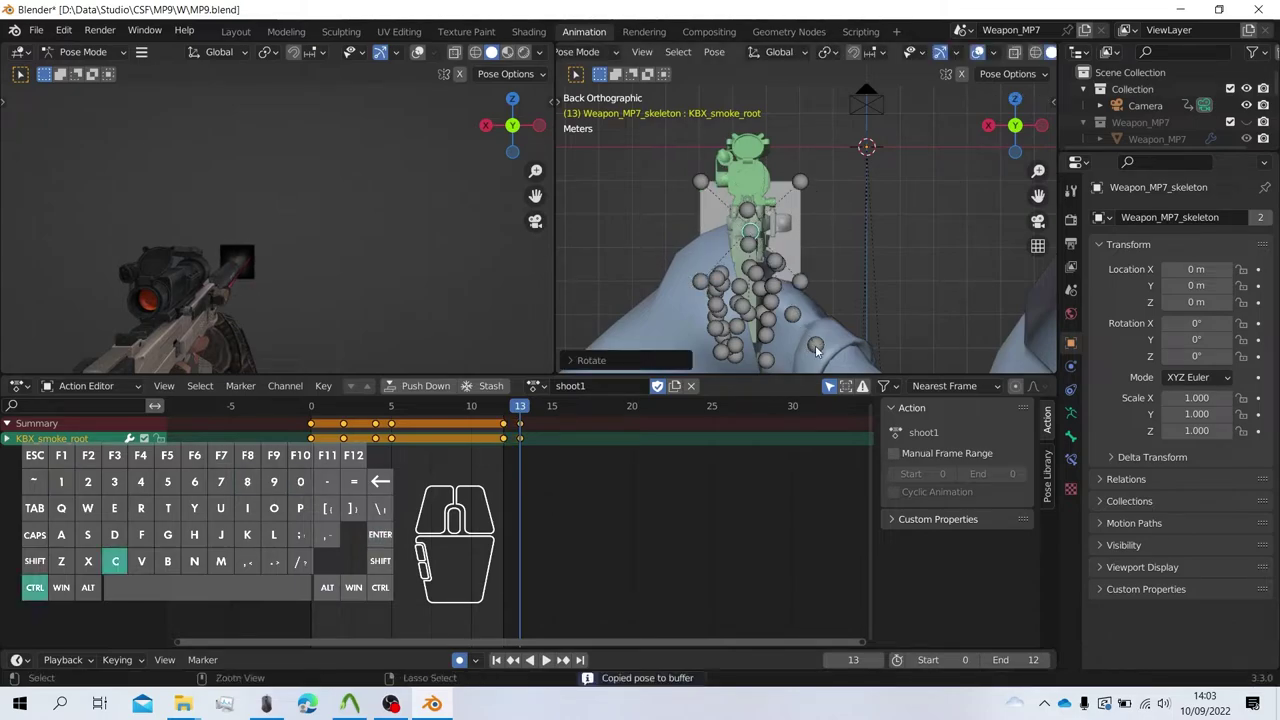
{"action": "left_click", "coordinate": [343, 408]}
{"action": "mouse_move", "coordinate": [342, 412]}
{"action": "left_mouse_down"}
{"action": "mouse_move", "coordinate": [311, 411]}
{"action": "mouse_move", "coordinate": [359, 412]}
{"action": "left_mouse_up"}
{"action": "key", "text": "ctrl+v"}
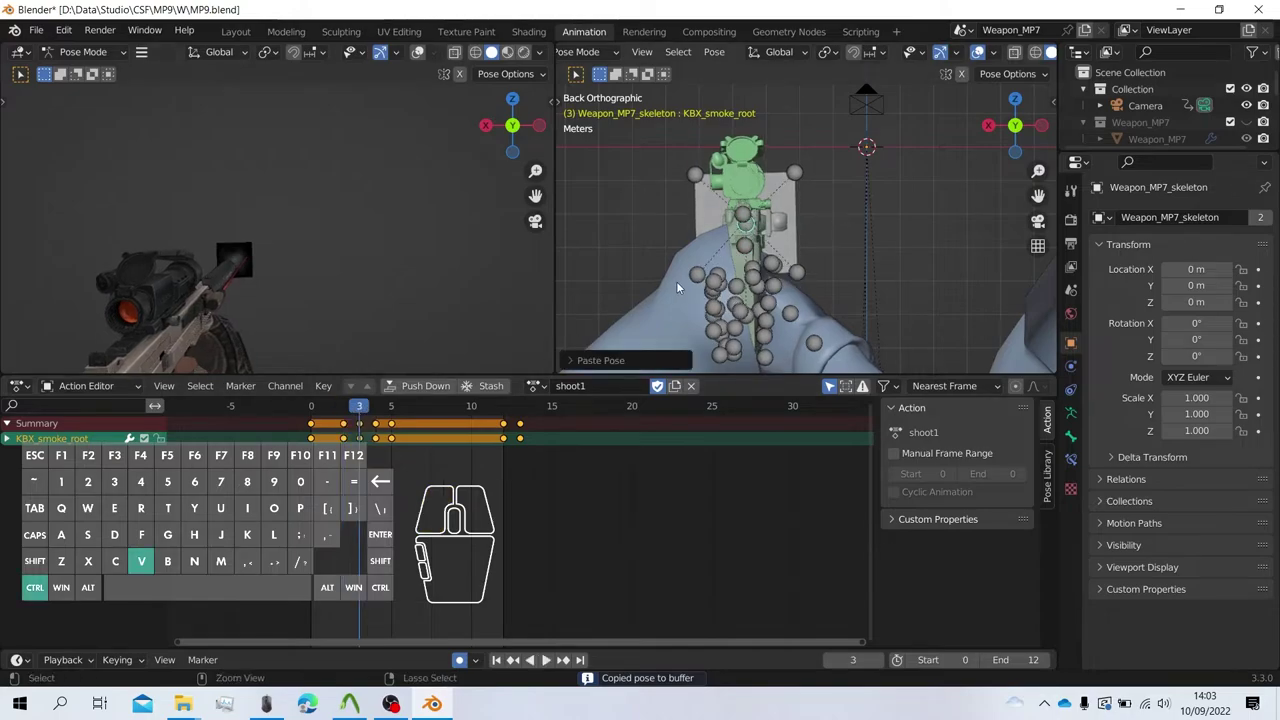
Copy KBX_smoke_root's pose from frame 2 to frame 12 and play the animation to check the rotating smoke.
{"action": "left_click", "coordinate": [349, 412]}
{"action": "key", "text": "ctrl+c"}
{"action": "left_click", "coordinate": [359, 412]}
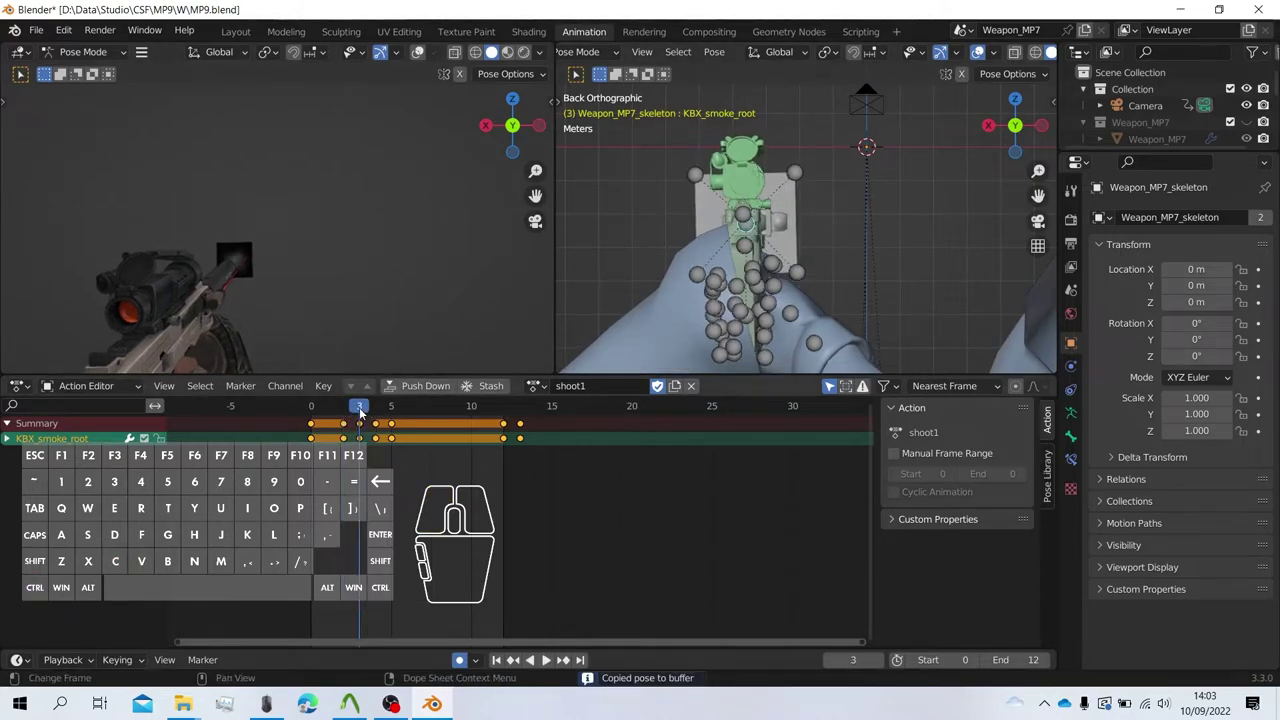
{"action": "left_click_drag", "start_coordinate": [359, 412], "coordinate": [504, 409]}
{"action": "key", "text": "ctrl+v"}
{"action": "key", "text": "space"}
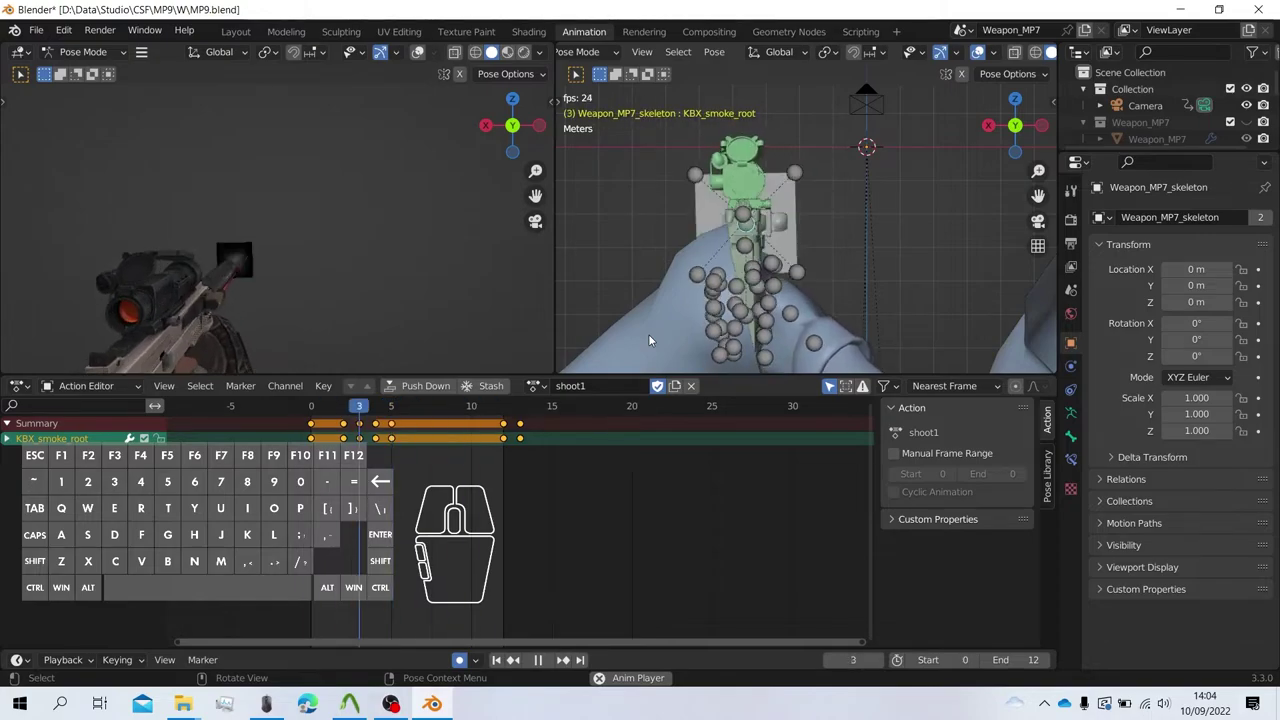
{"action": "key", "text": "space"}
Select all bones, delete the keyframes at frame 13, and play the shoot1 action to check it.
{"action": "key", "text": "a"}
{"action": "left_click", "coordinate": [520, 424]}
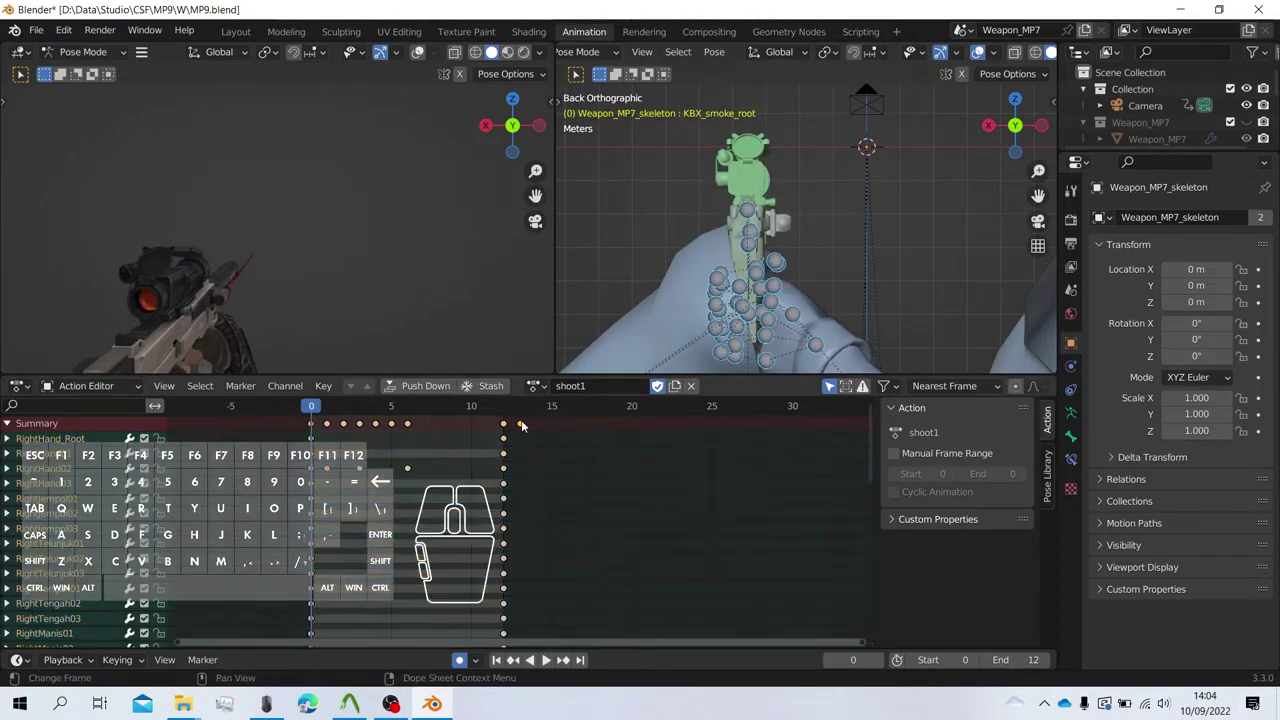
{"action": "right_click", "coordinate": [520, 424]}
{"action": "left_click", "coordinate": [520, 424]}
{"action": "key", "text": "space"}
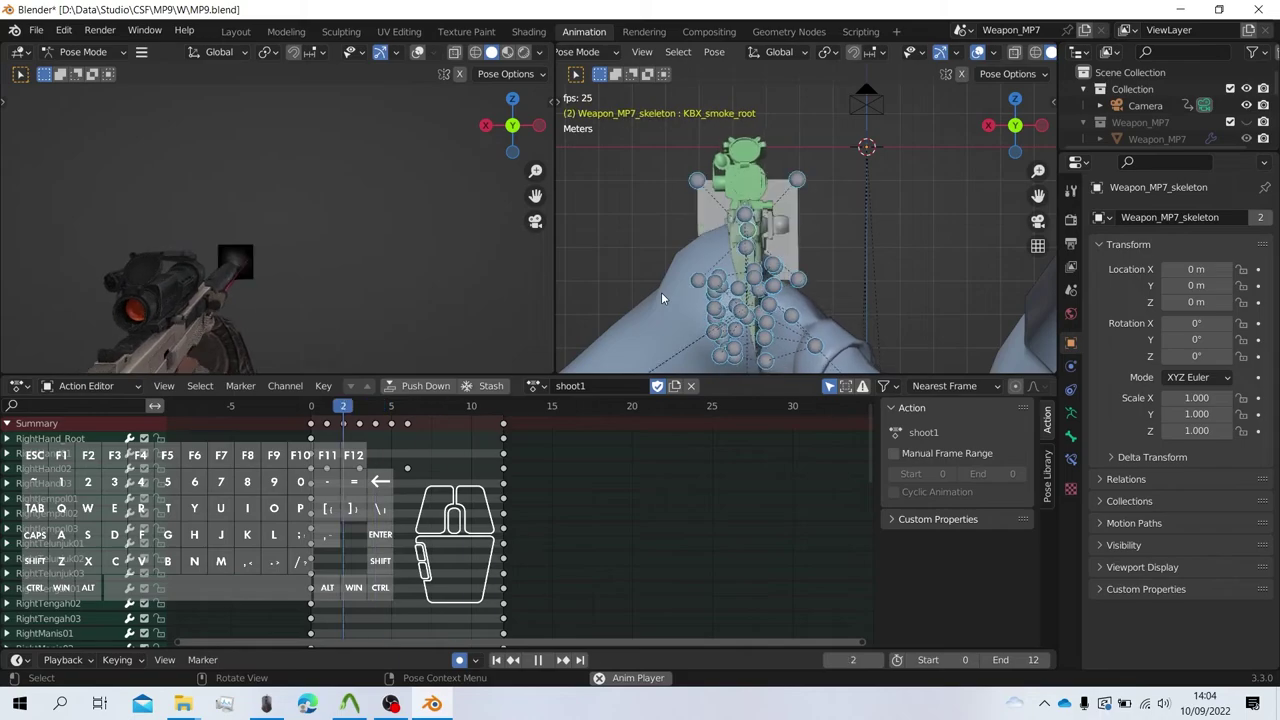
{"action": "key", "text": "space"}
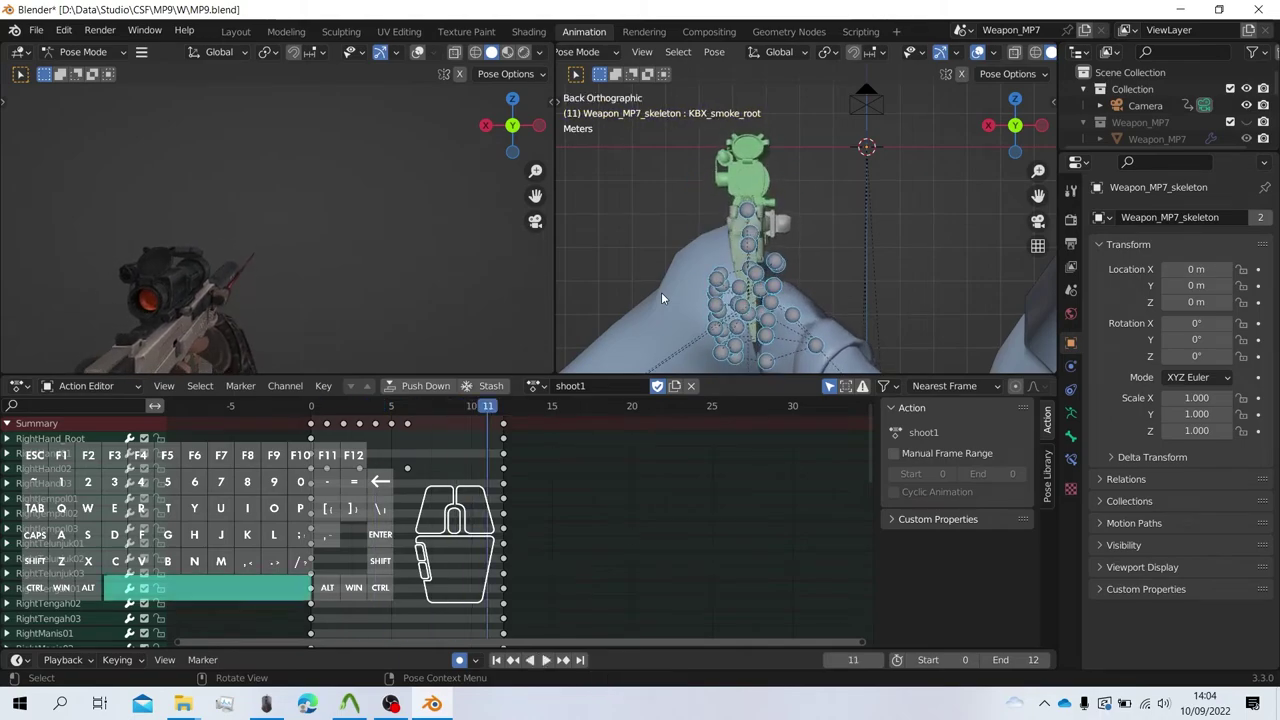
Load the damage action, preview it, and go to frame 10.
{"action": "left_click", "coordinate": [537, 386]}
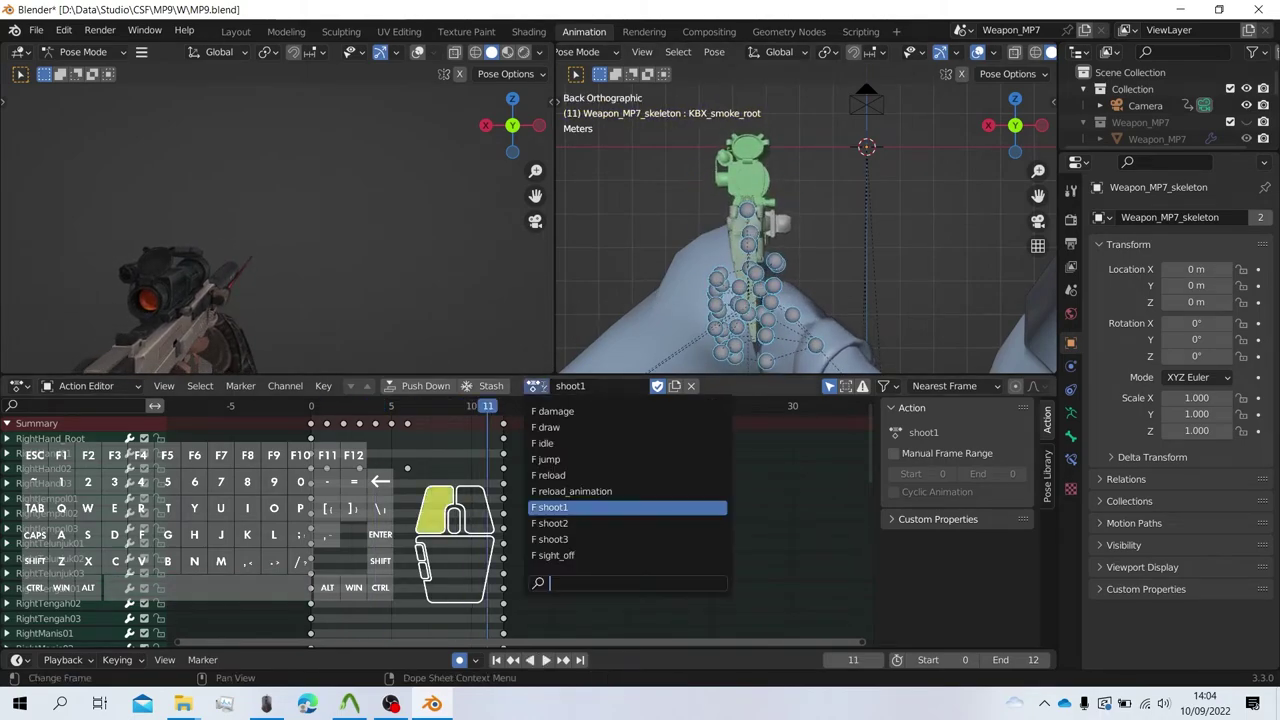
{"action": "left_click", "coordinate": [549, 413]}
{"action": "key", "text": "space"}
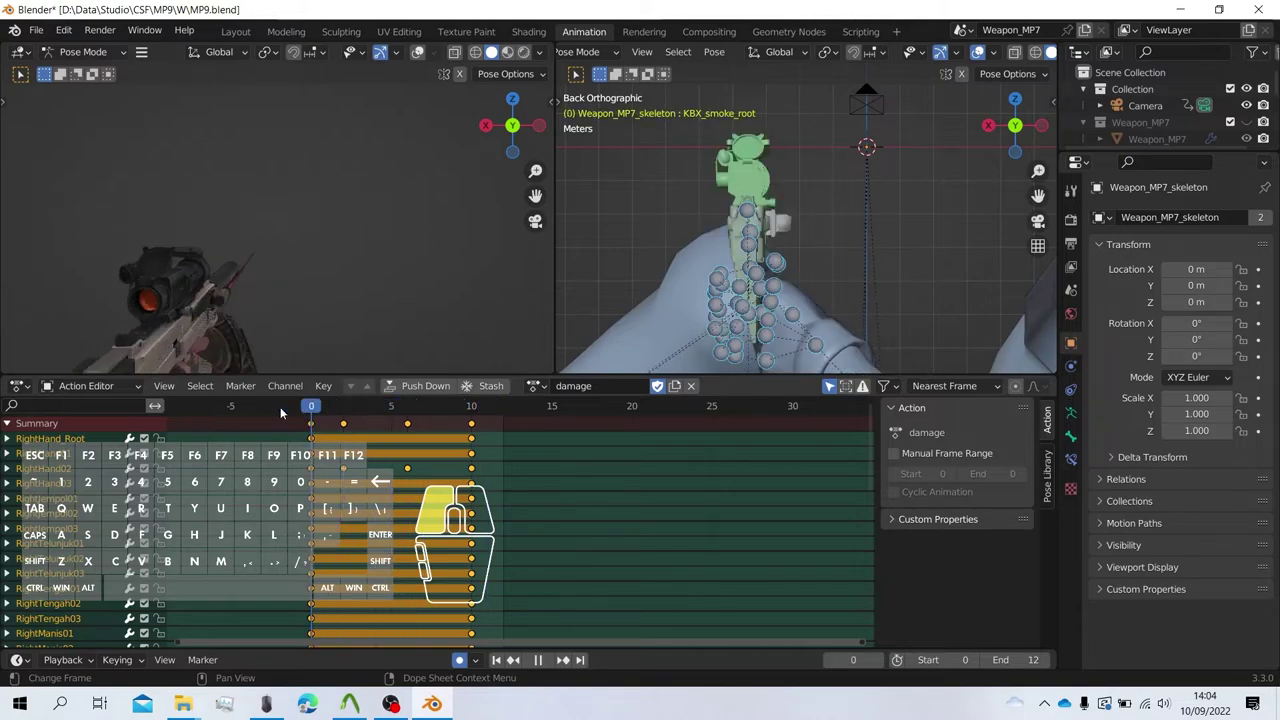
{"action": "key", "text": "space"}
{"action": "middle_click_drag", "start_coordinate": [600, 330], "coordinate": [762, 207]}
{"action": "scroll", "coordinate": [752, 226], "scroll_direction": "up", "scroll_amount": 5}
{"action": "left_click", "coordinate": [337, 413]}
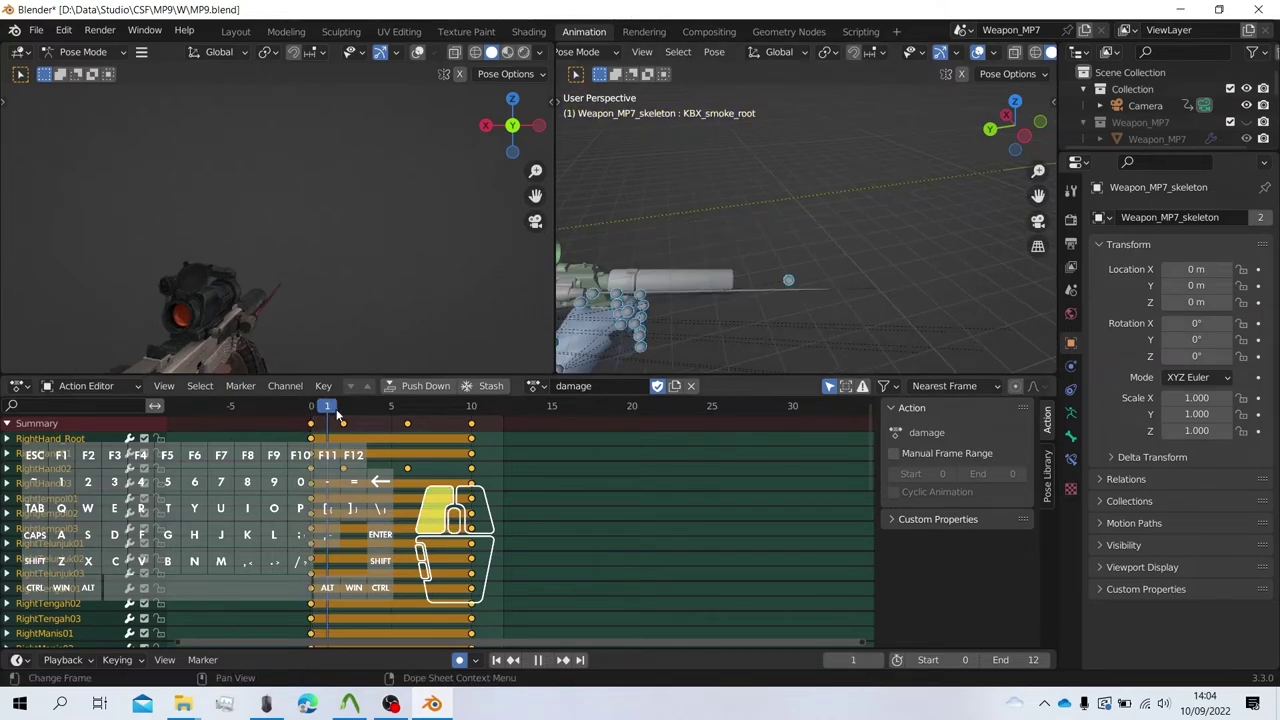
{"action": "left_click_drag", "start_coordinate": [337, 413], "coordinate": [471, 410]}
In the left view, move the smoke bones from the muzzle back beside the arms and shift their new keyframe to frame 0.
{"action": "left_click_drag", "start_coordinate": [746, 208], "coordinate": [806, 248]}
{"action": "left_click", "coordinate": [1022, 135]}
{"action": "middle_click_drag", "start_coordinate": [758, 189], "coordinate": [943, 182], "text": "shift"}
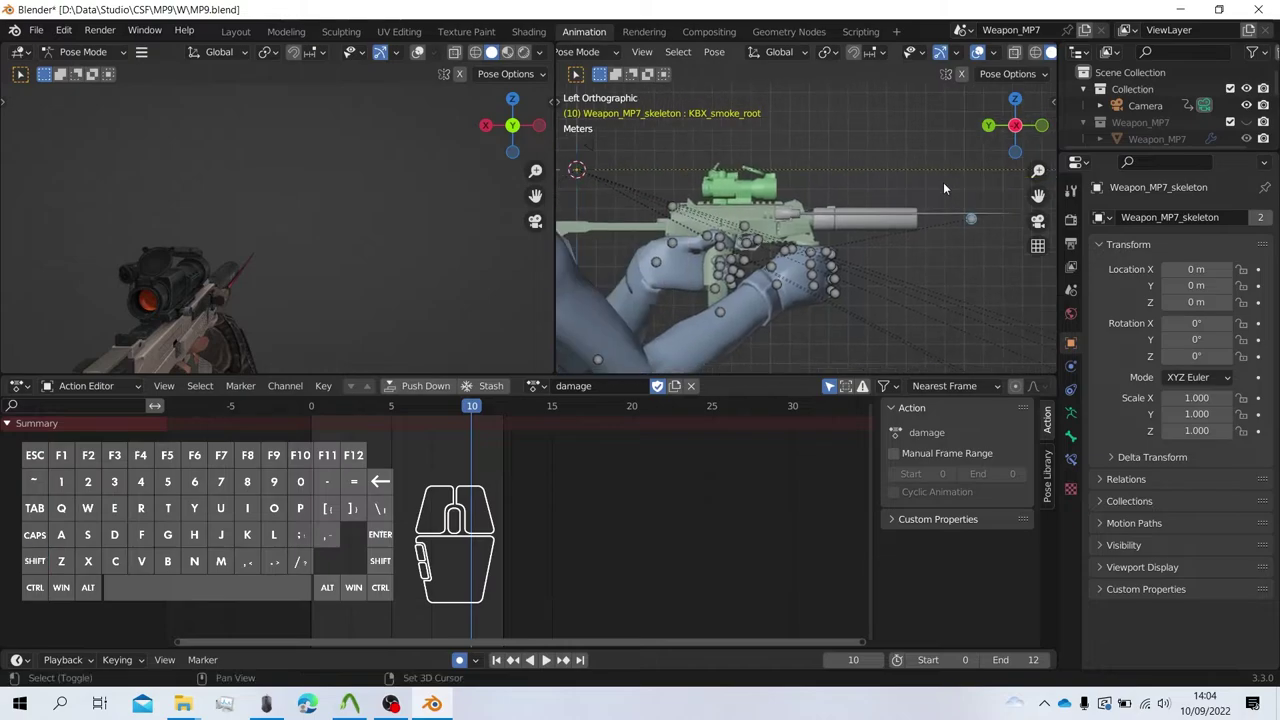
{"action": "key", "text": "g"}
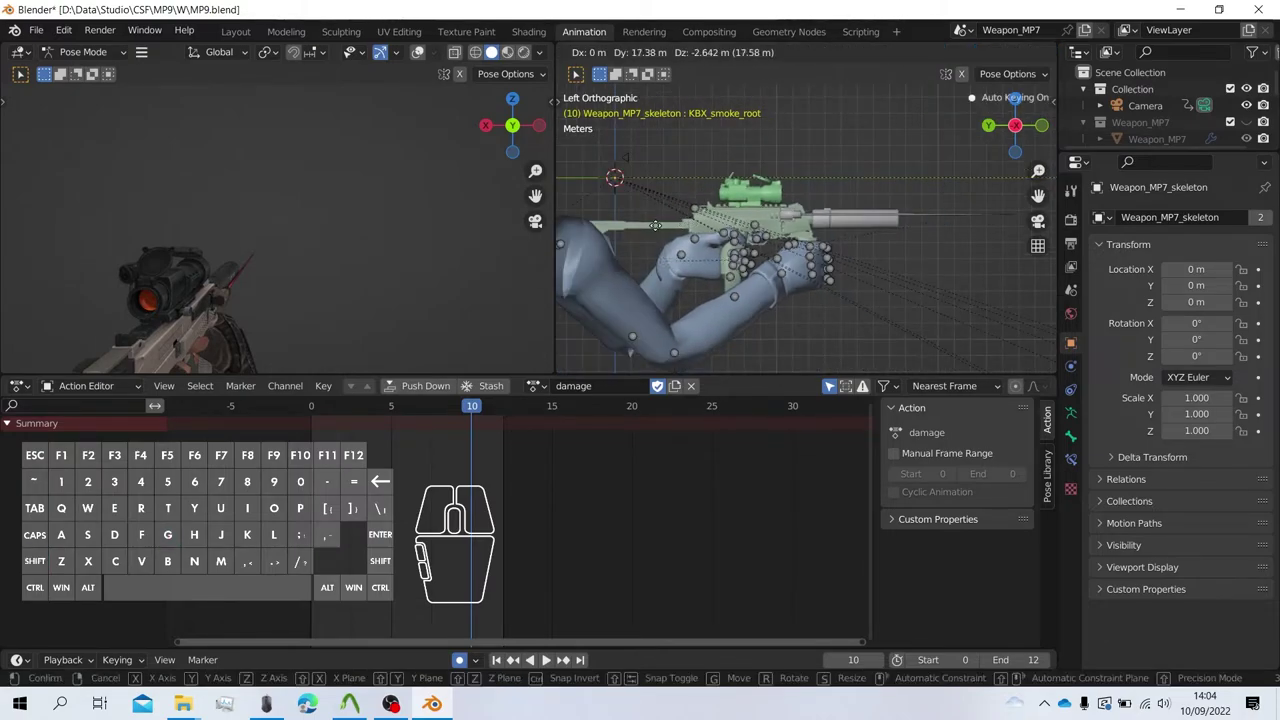
{"action": "left_click", "coordinate": [639, 221]}
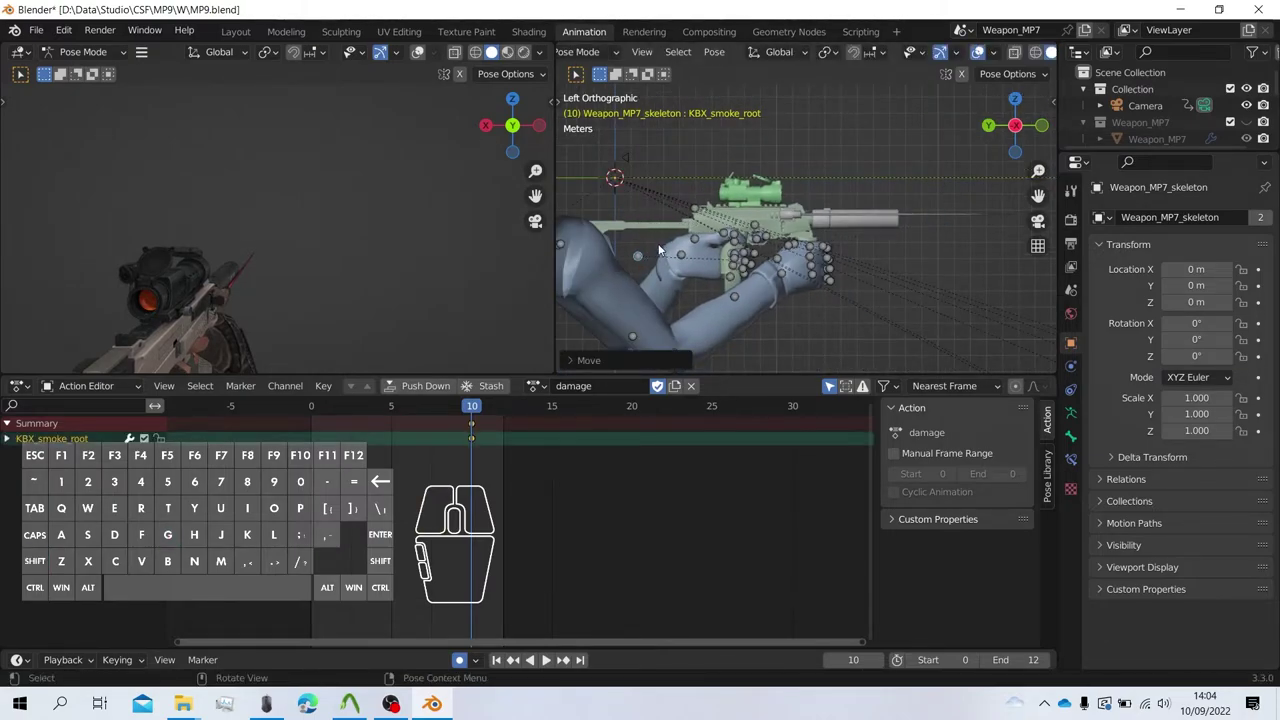
{"action": "left_click_drag", "start_coordinate": [476, 432], "coordinate": [311, 432]}
Copy the hidden smoke pose and paste it at frame 0 of the draw action.
{"action": "key", "text": "ctrl+c"}
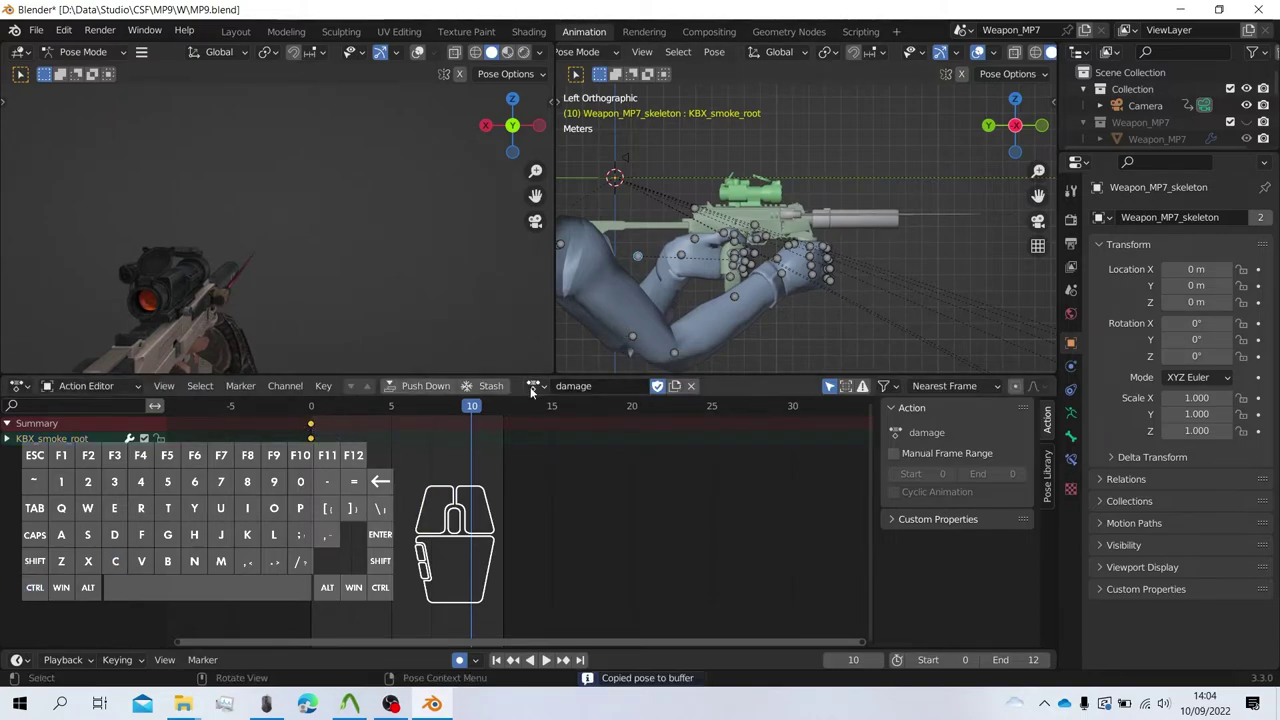
{"action": "left_click", "coordinate": [538, 386]}
{"action": "left_click", "coordinate": [570, 426]}
{"action": "left_click_drag", "start_coordinate": [493, 414], "coordinate": [288, 408]}
{"action": "key", "text": "ctrl+v"}
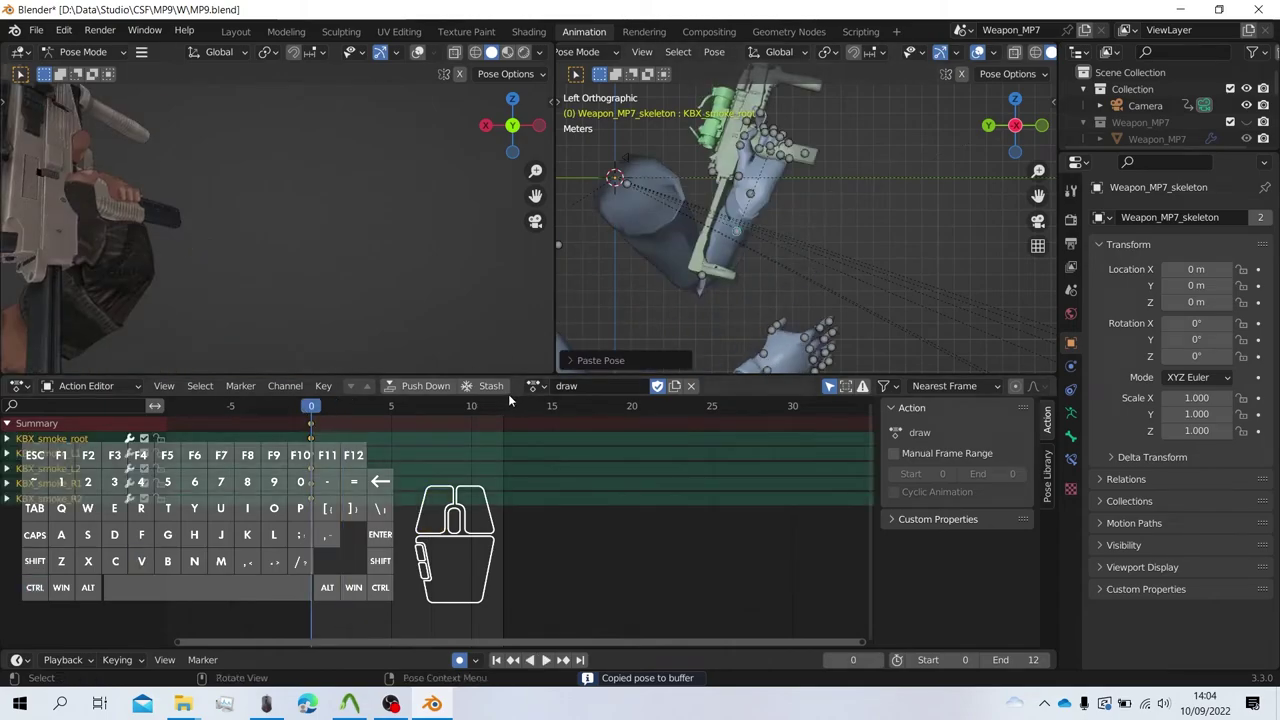
Paste the hidden smoke pose at frame 0 of the idle, jump and reload actions.
{"action": "left_click", "coordinate": [537, 386]}
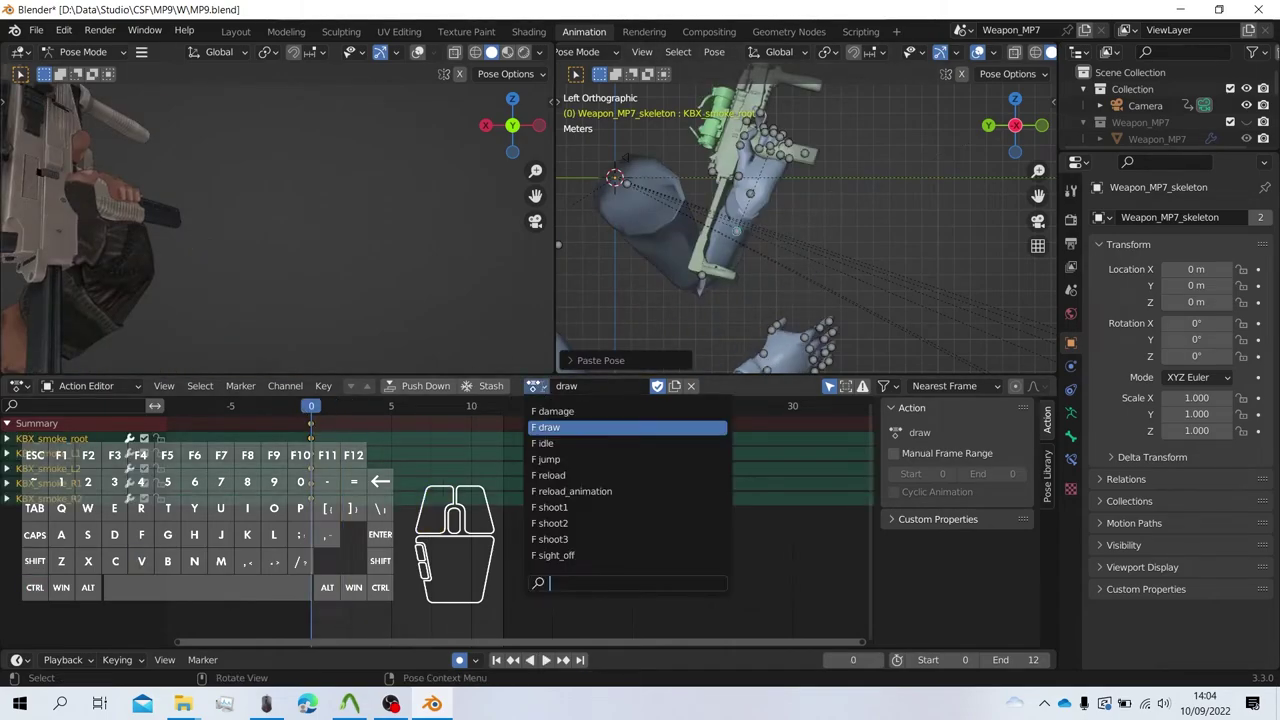
{"action": "left_click", "coordinate": [555, 443]}
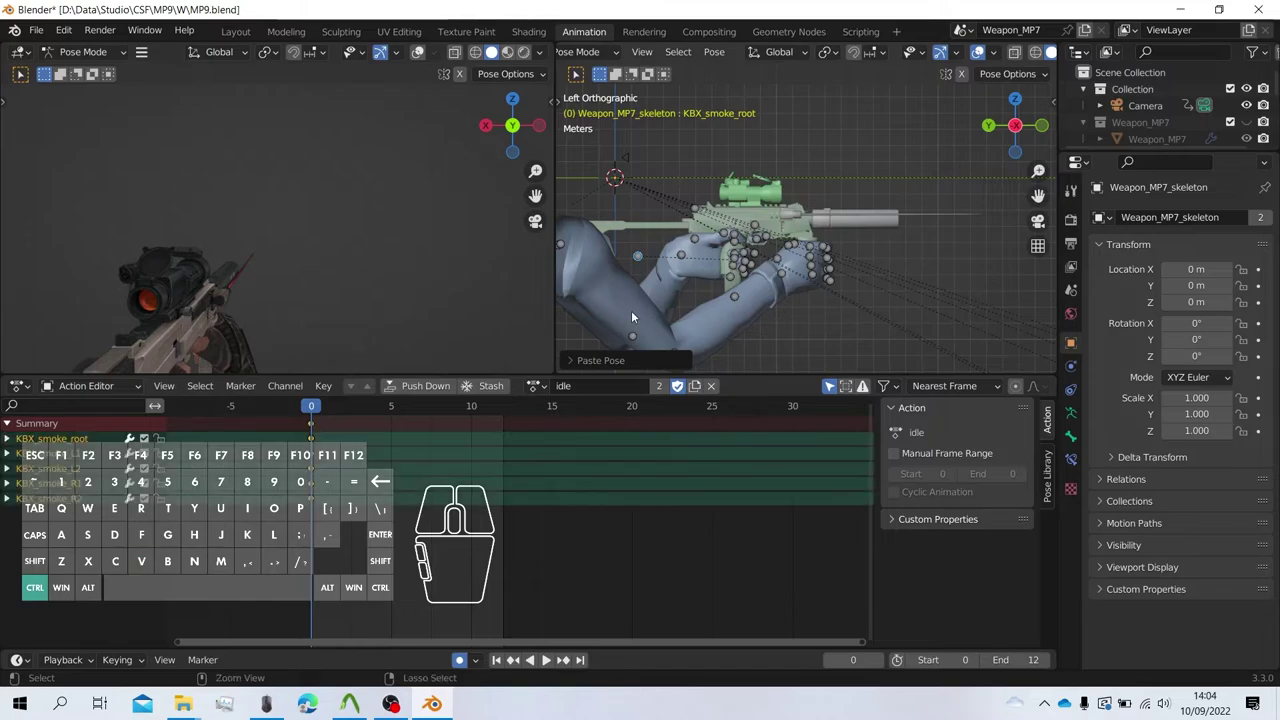
{"action": "left_click", "coordinate": [537, 389]}
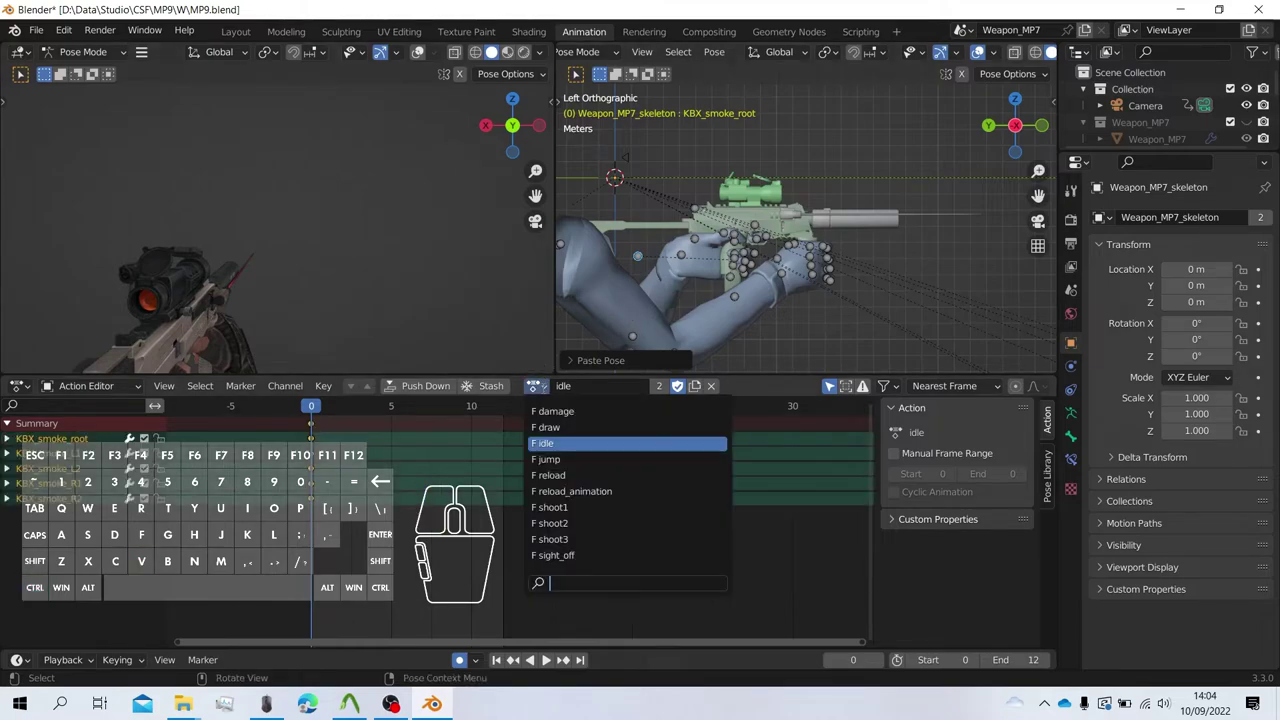
{"action": "left_click", "coordinate": [566, 460]}
{"action": "left_click", "coordinate": [540, 388]}
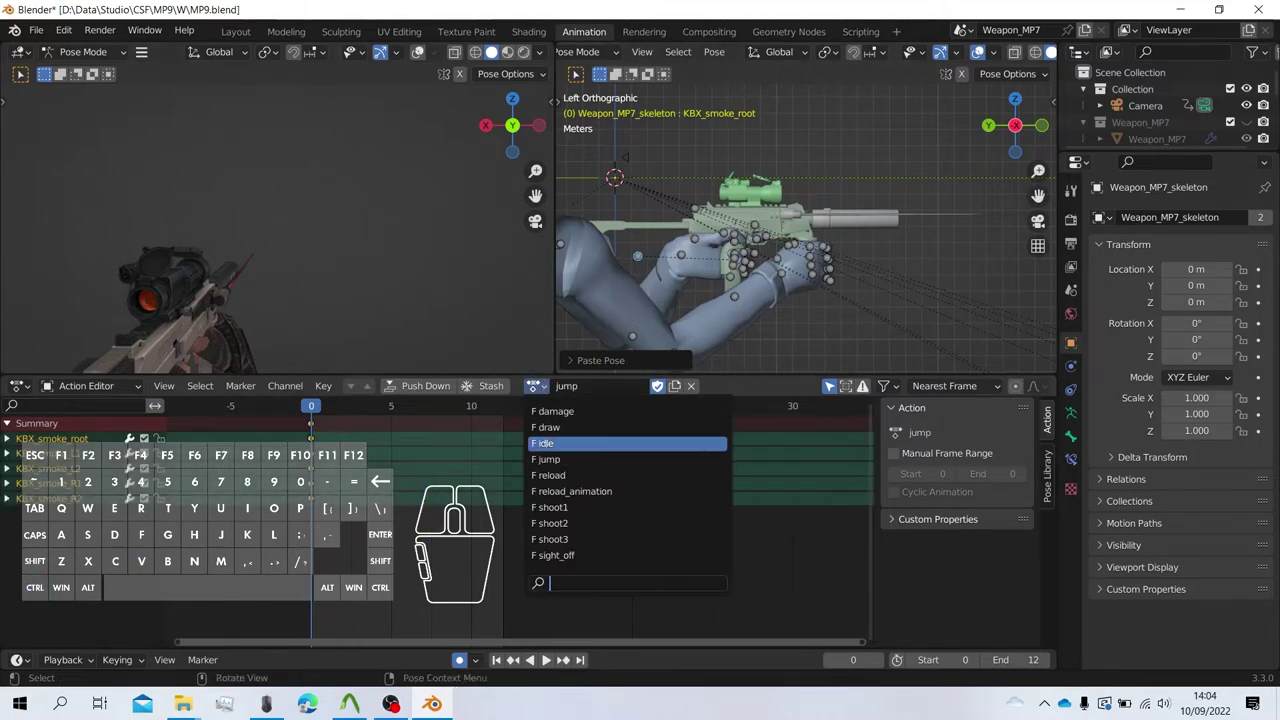
{"action": "left_click", "coordinate": [562, 477]}
Paste the hidden smoke pose at frame 0 of the sight_off action.
{"action": "left_click", "coordinate": [537, 386]}
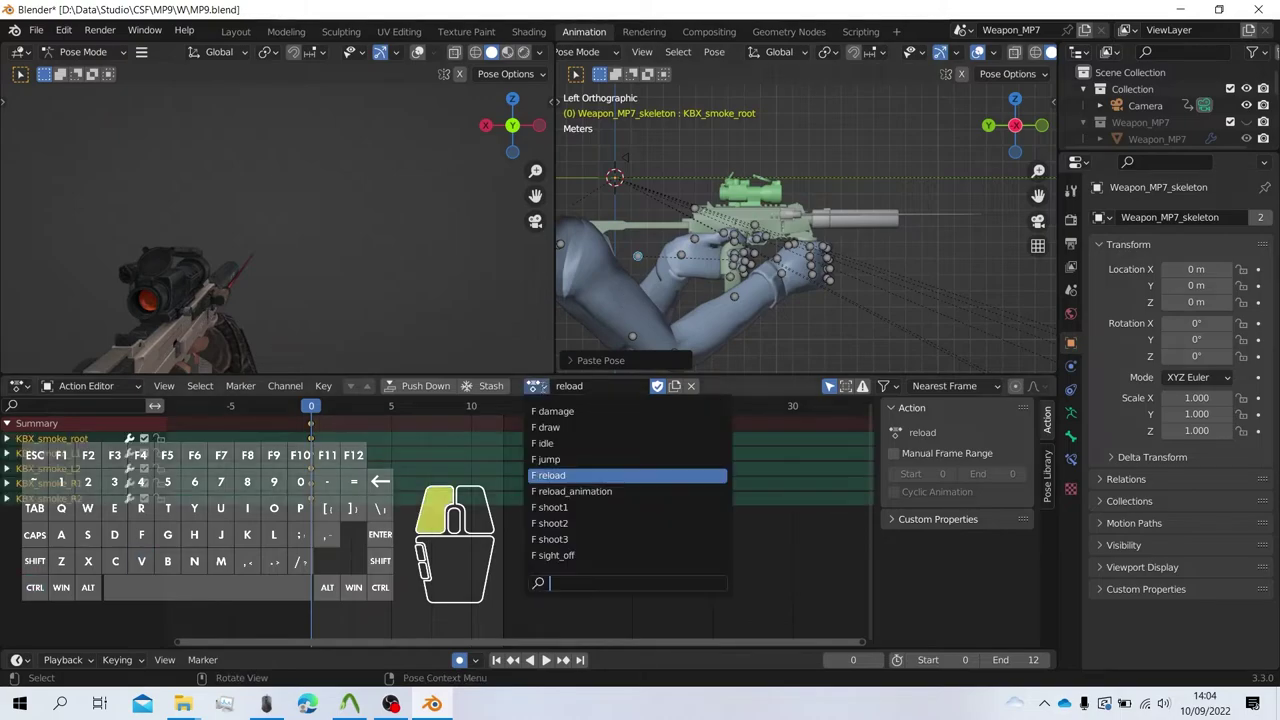
{"action": "left_click", "coordinate": [552, 507]}
{"action": "left_click", "coordinate": [537, 388]}
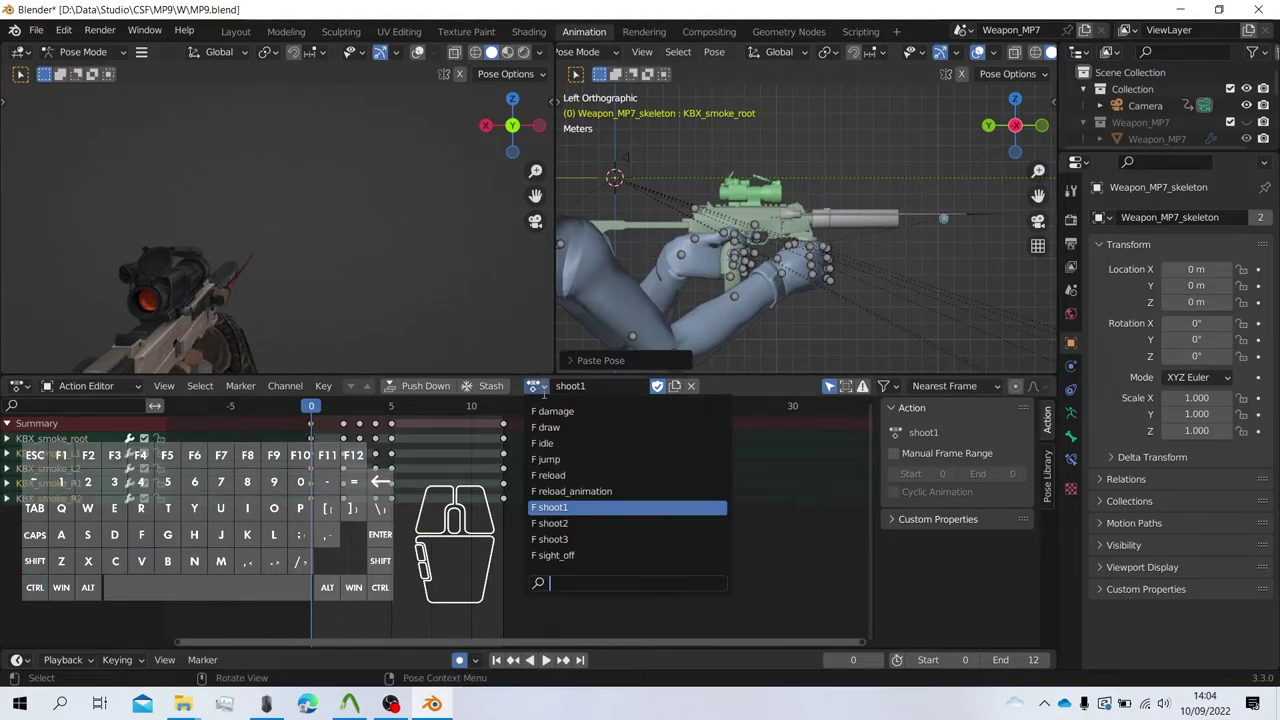
{"action": "left_click", "coordinate": [560, 550]}
{"action": "key", "text": "ctrl+v"}
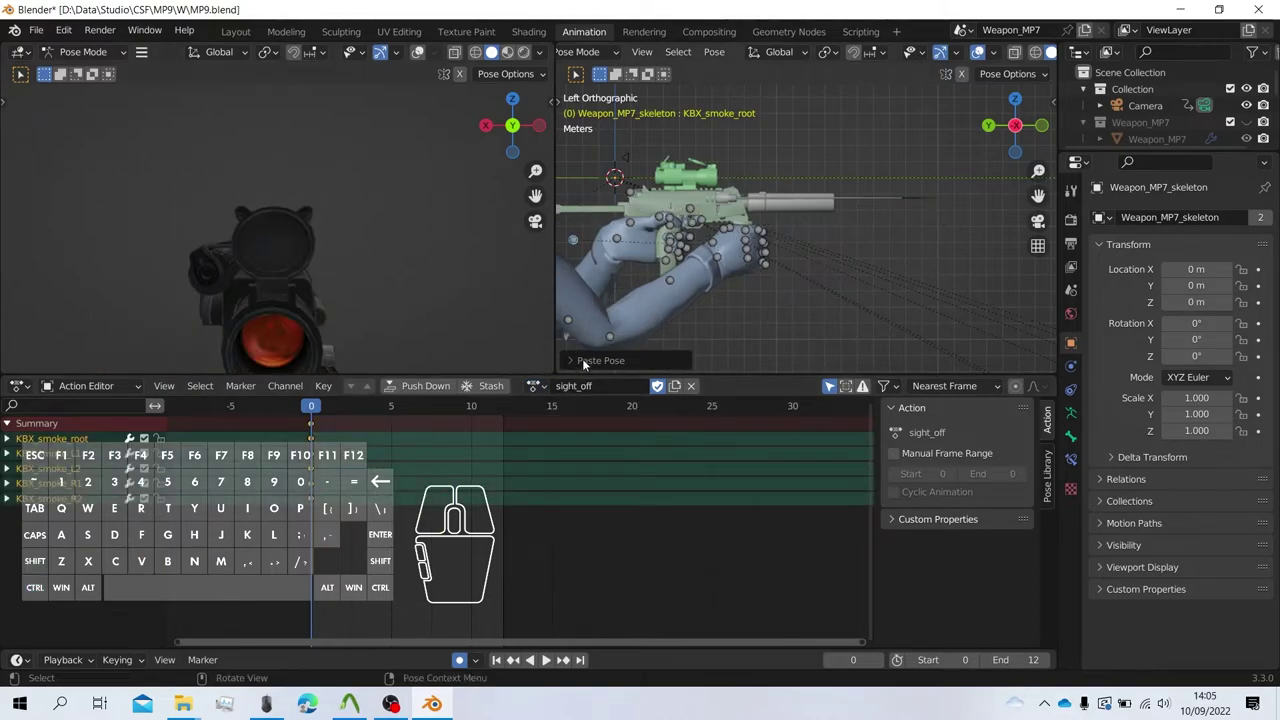
Return to the damage action and show the scene's Source Engine export settings.
{"action": "left_click", "coordinate": [537, 388]}
{"action": "scroll", "coordinate": [566, 429], "scroll_direction": "up", "scroll_amount": 1}
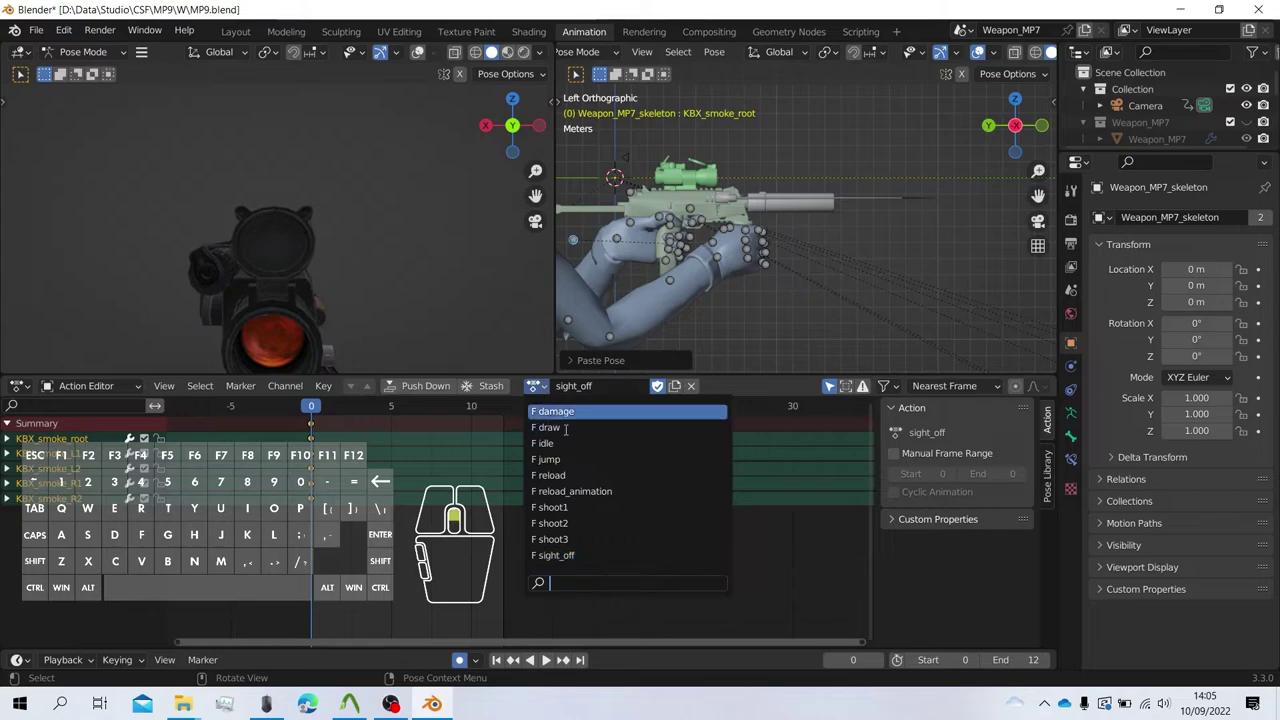
{"action": "left_click", "coordinate": [556, 411]}
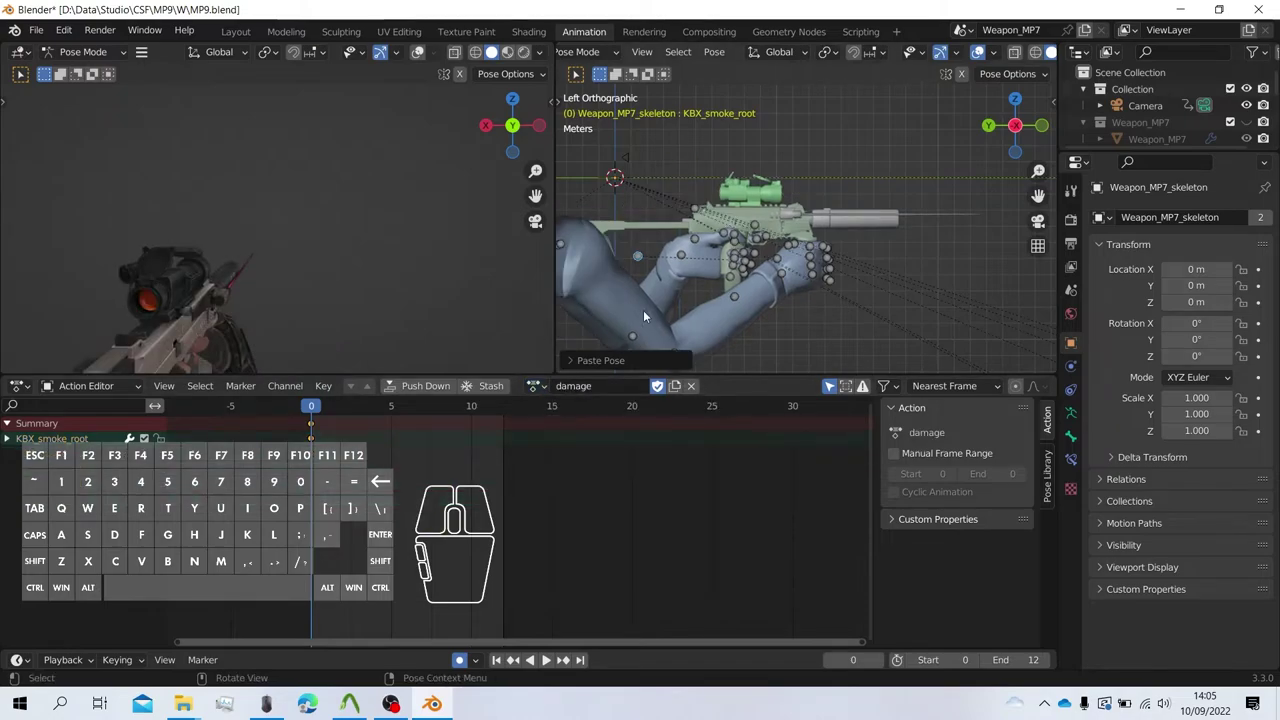
{"action": "left_click", "coordinate": [1070, 292]}
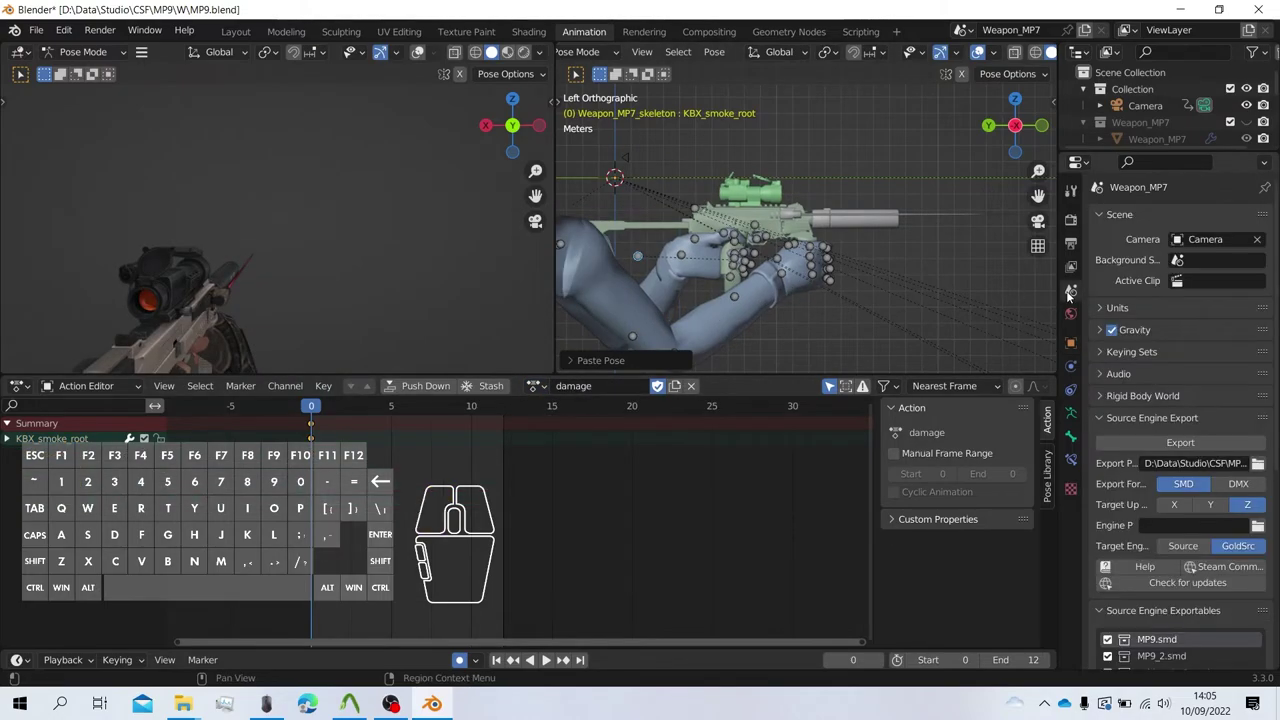
Select all bones and set Weapon_MP7_skeleton to its Rest Position.
{"action": "left_click", "coordinate": [828, 255]}
{"action": "key", "text": "a"}
{"action": "left_click", "coordinate": [1071, 411]}
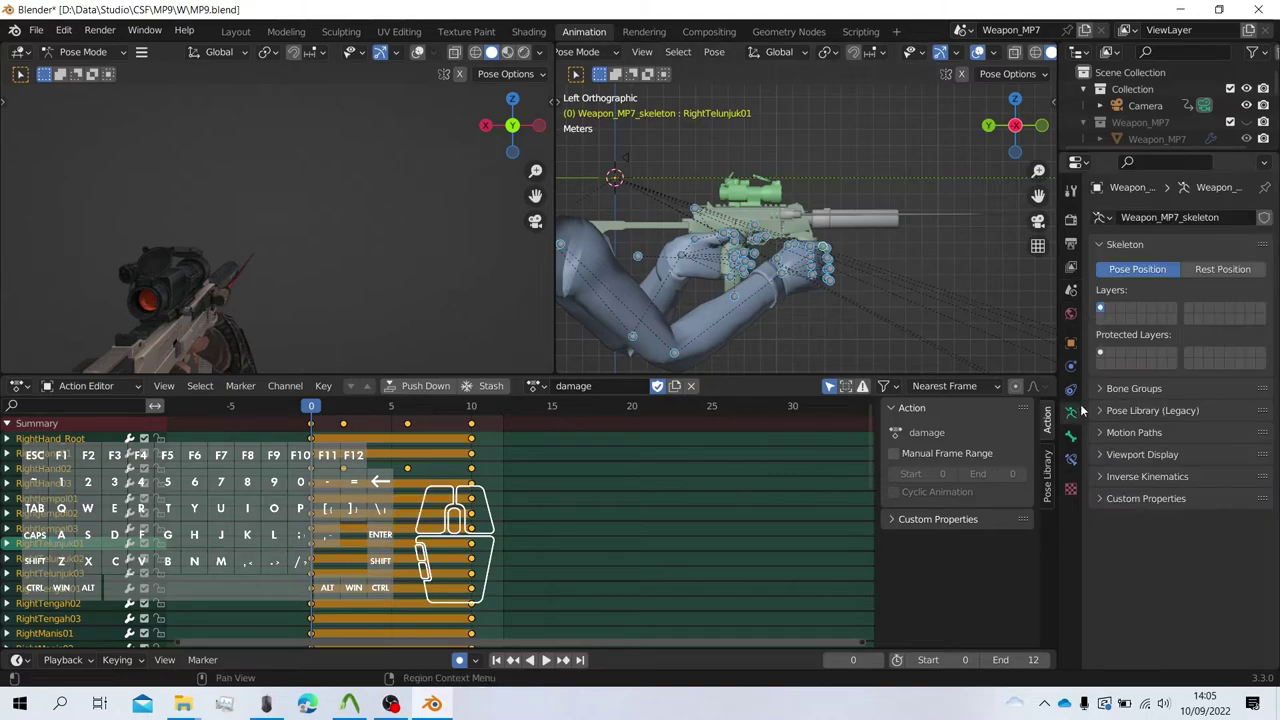
{"action": "left_click", "coordinate": [1194, 275]}
{"action": "scroll", "coordinate": [751, 215], "scroll_direction": "down", "scroll_amount": 4}
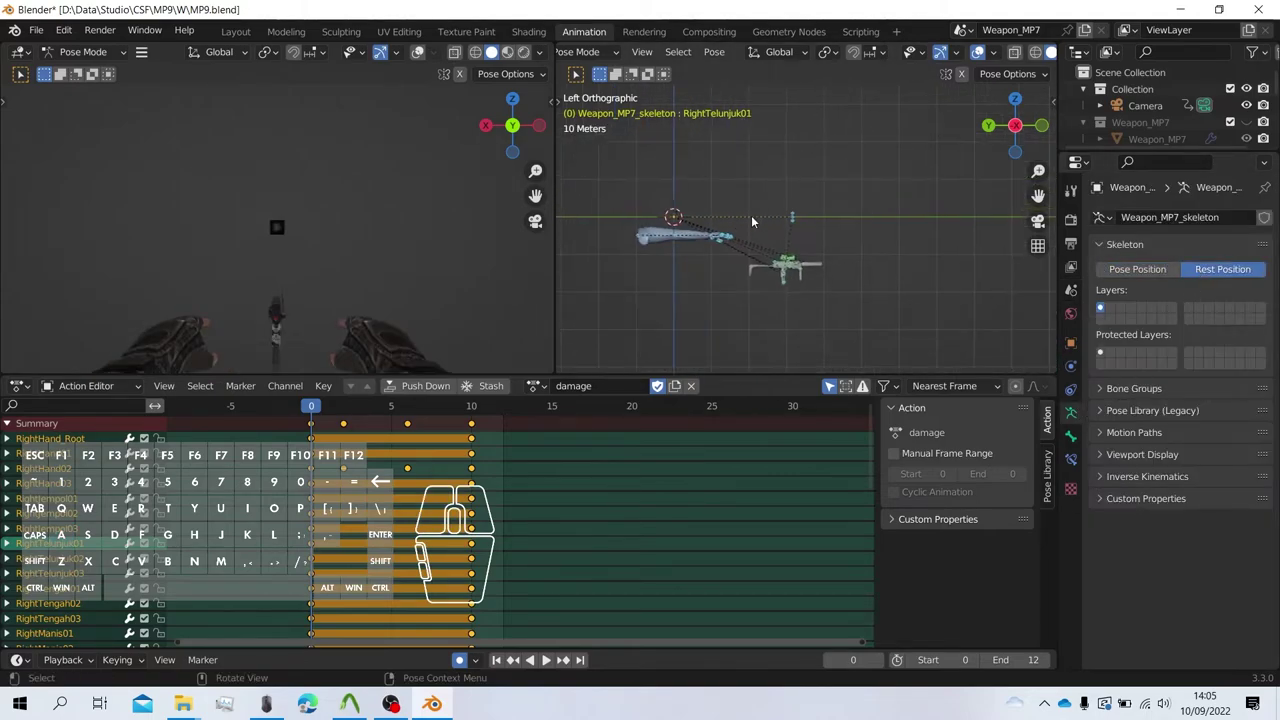
{"action": "scroll", "coordinate": [751, 215], "scroll_direction": "up", "scroll_amount": 3}
{"action": "middle_click_drag", "start_coordinate": [751, 215], "coordinate": [816, 241]}
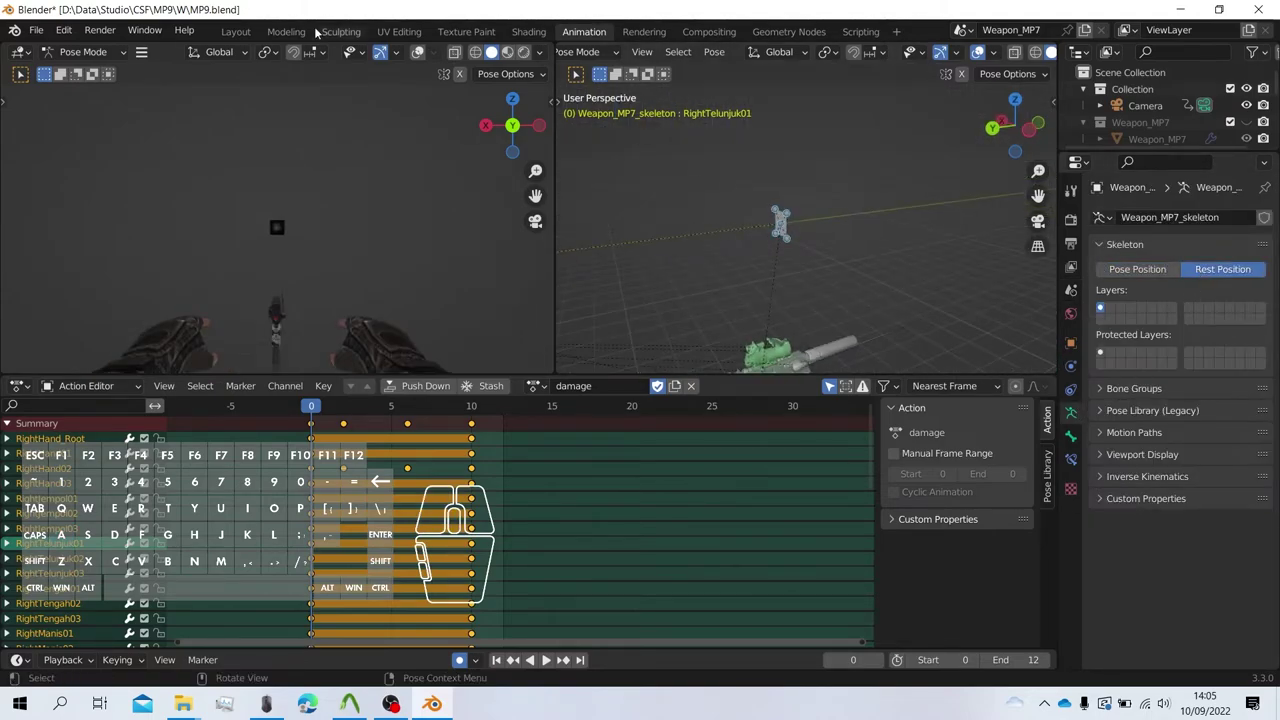
Switch to the Layout workspace and select the smoke Plane above the weapon.
{"action": "left_click", "coordinate": [235, 32]}
{"action": "left_click", "coordinate": [666, 173]}
{"action": "scroll", "coordinate": [712, 205], "scroll_direction": "up", "scroll_amount": 6}
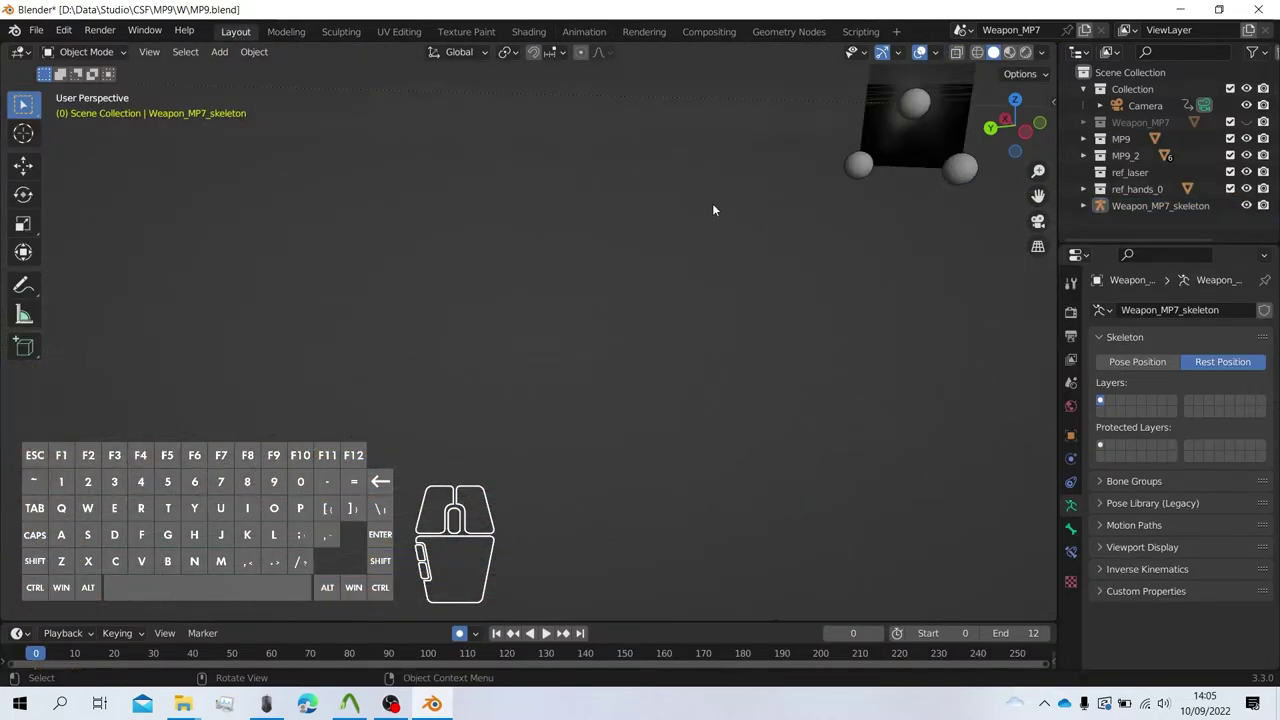
{"action": "left_click", "coordinate": [898, 155]}
{"action": "scroll", "coordinate": [898, 155], "scroll_direction": "down", "scroll_amount": 4}
{"action": "middle_click_drag", "start_coordinate": [834, 158], "coordinate": [764, 211], "text": "shift"}
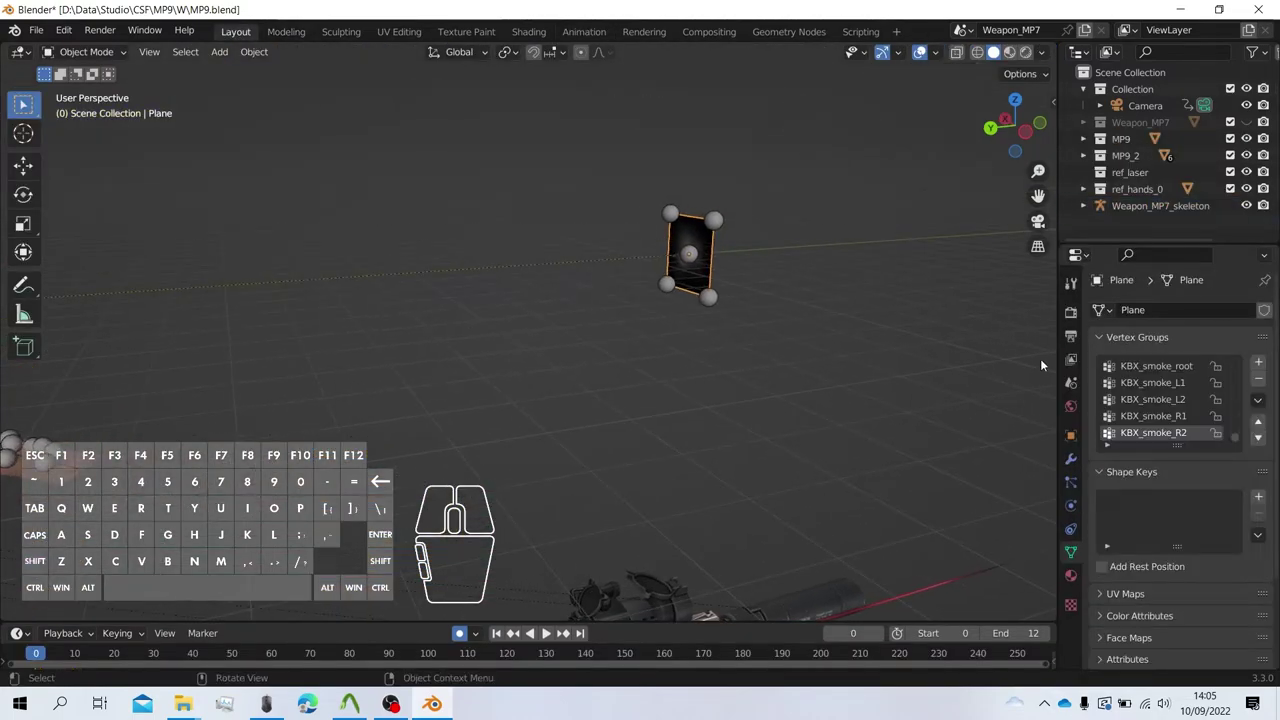
Expand the ref_hands_0, MP9_2 and MP9 collections and check Weapon_MP7's visibility while locating the smoke Plane.
{"action": "left_click", "coordinate": [1097, 189]}
{"action": "left_click", "coordinate": [1084, 189]}
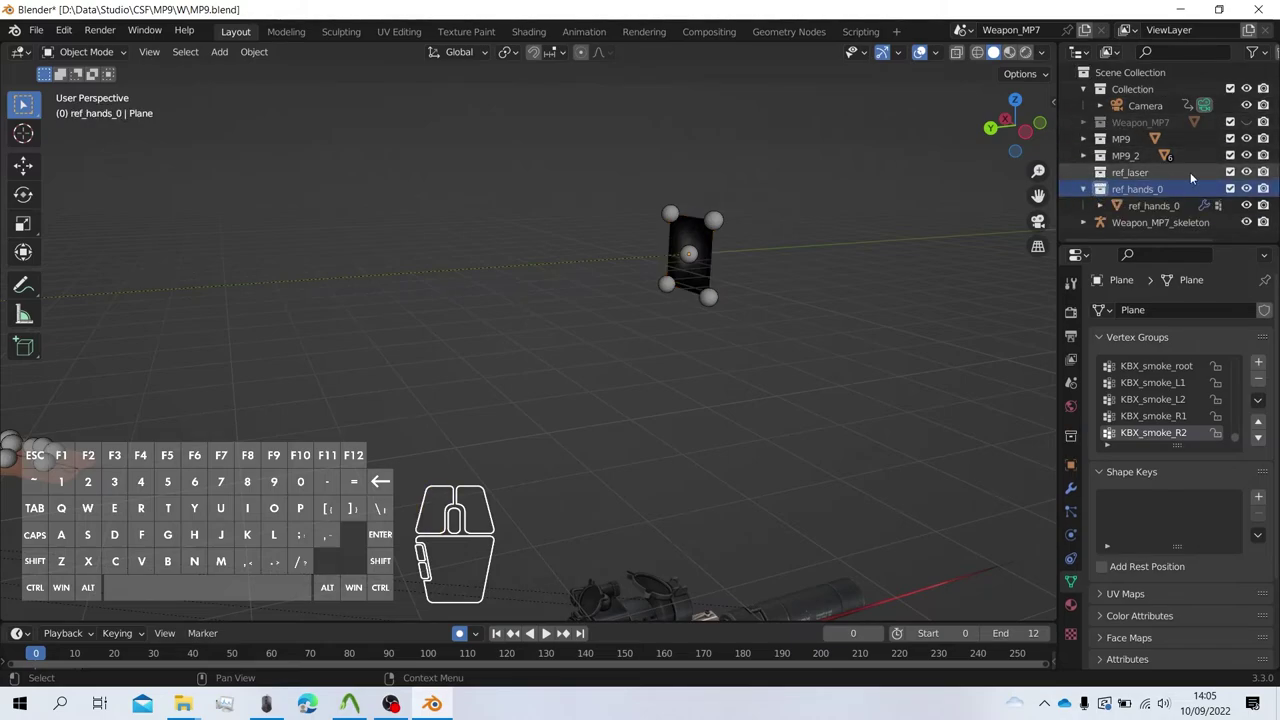
{"action": "left_click", "coordinate": [1158, 172]}
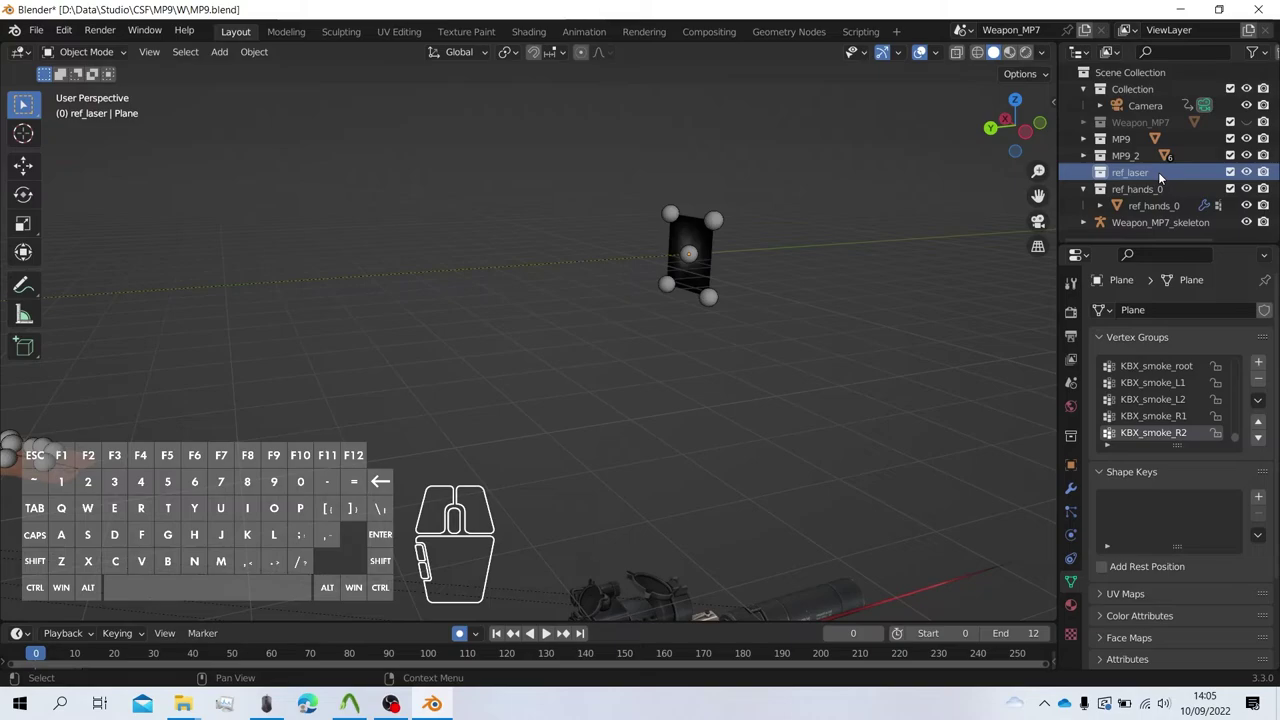
{"action": "left_click", "coordinate": [1086, 156]}
{"action": "scroll", "coordinate": [1090, 170], "scroll_direction": "down", "scroll_amount": 5}
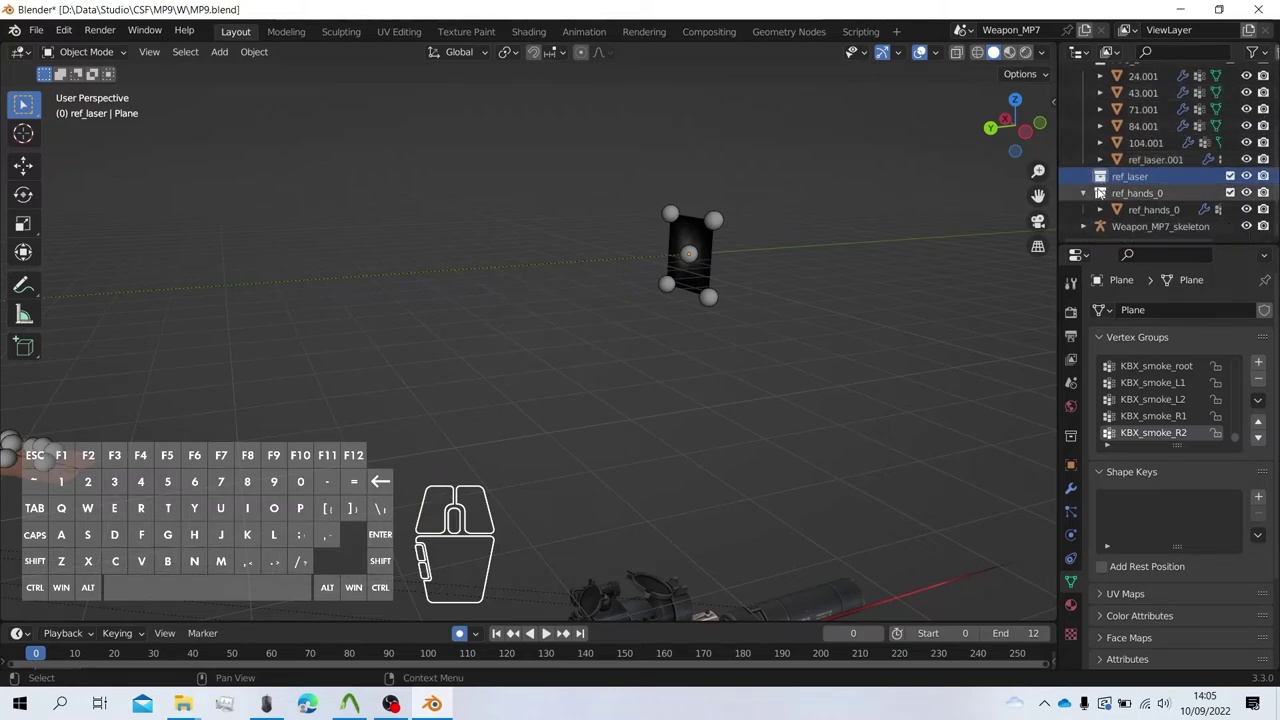
{"action": "left_click", "coordinate": [696, 268]}
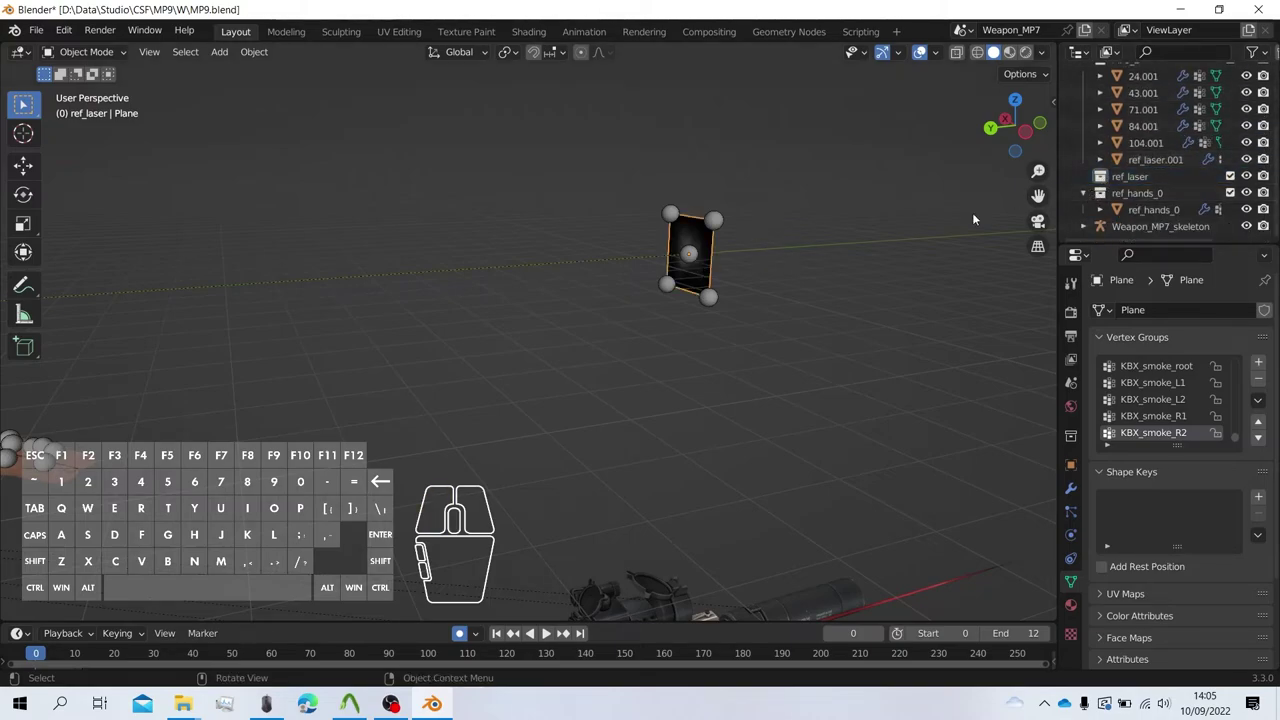
{"action": "scroll", "coordinate": [1100, 160], "scroll_direction": "up", "scroll_amount": 5}
{"action": "left_click", "coordinate": [1086, 141]}
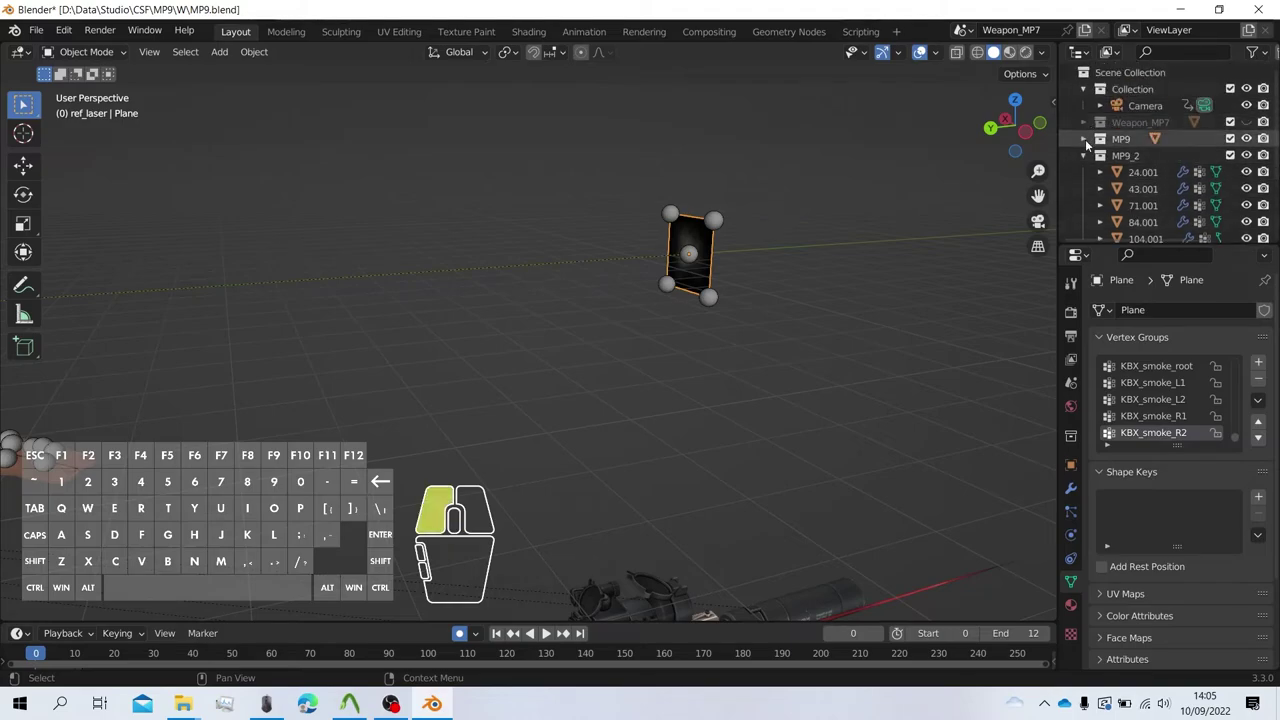
{"action": "left_click", "coordinate": [1084, 139]}
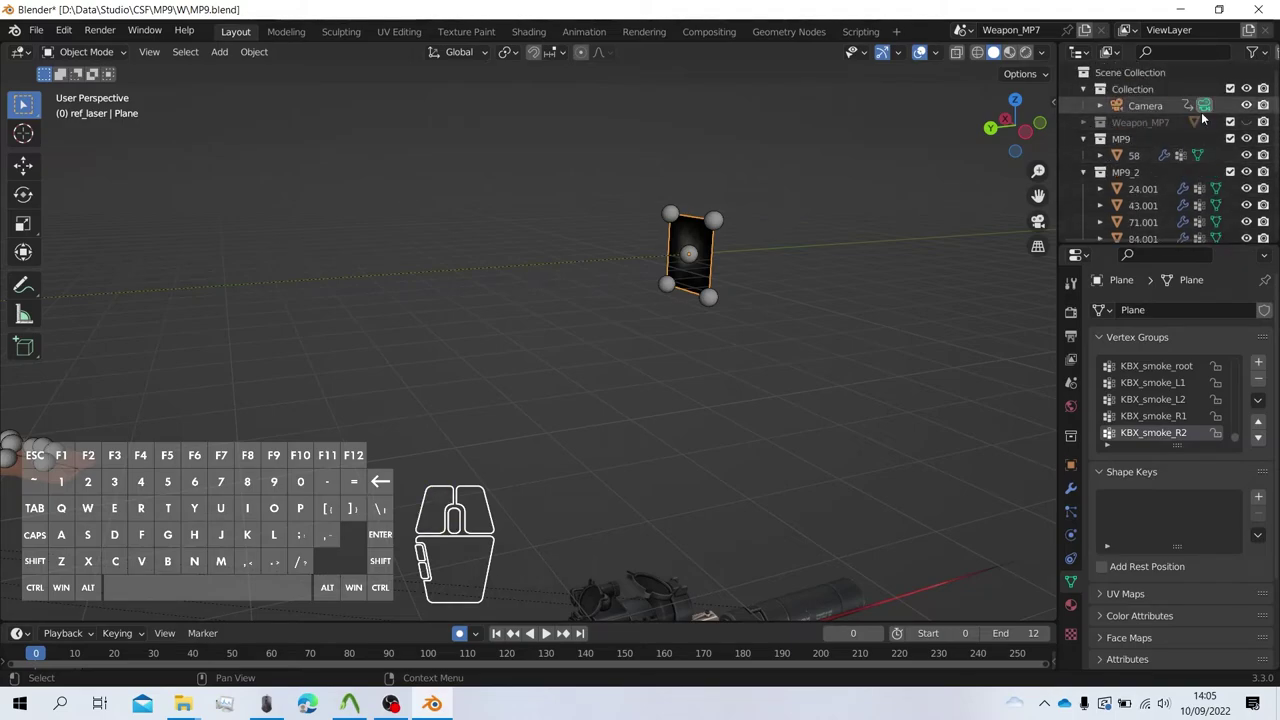
{"action": "left_click", "coordinate": [1246, 122]}
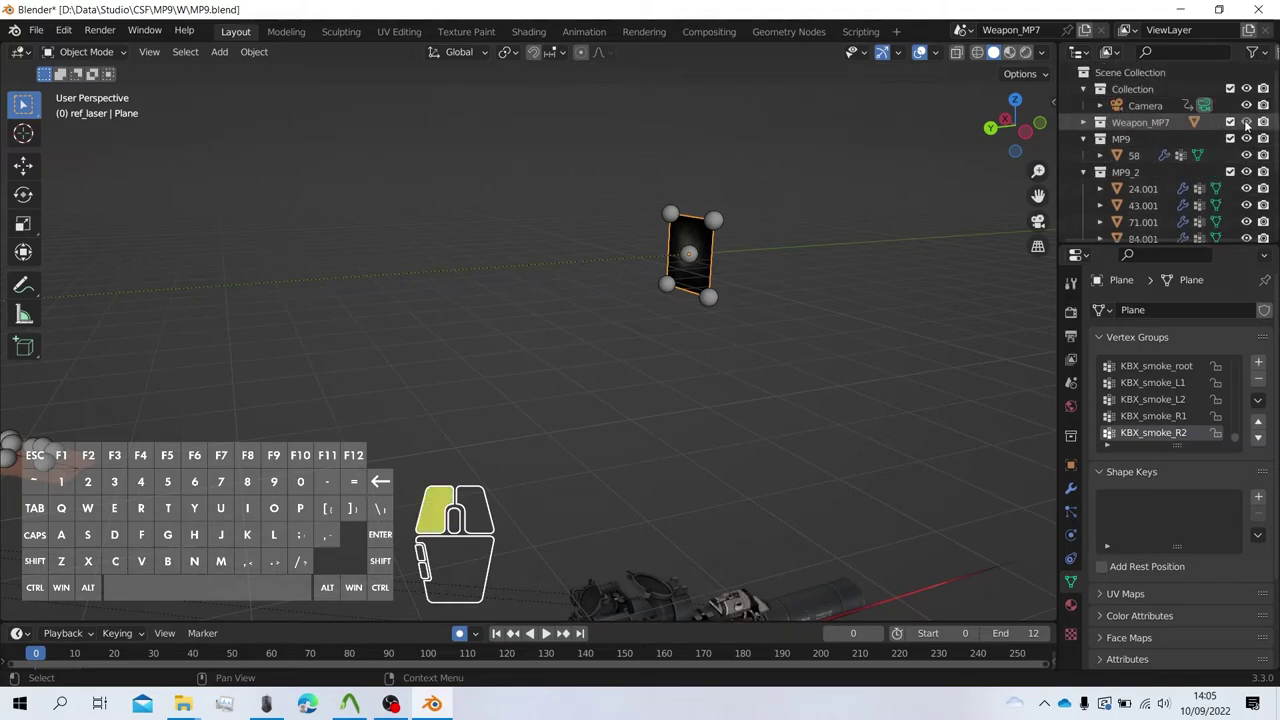
{"action": "left_click", "coordinate": [1084, 122]}
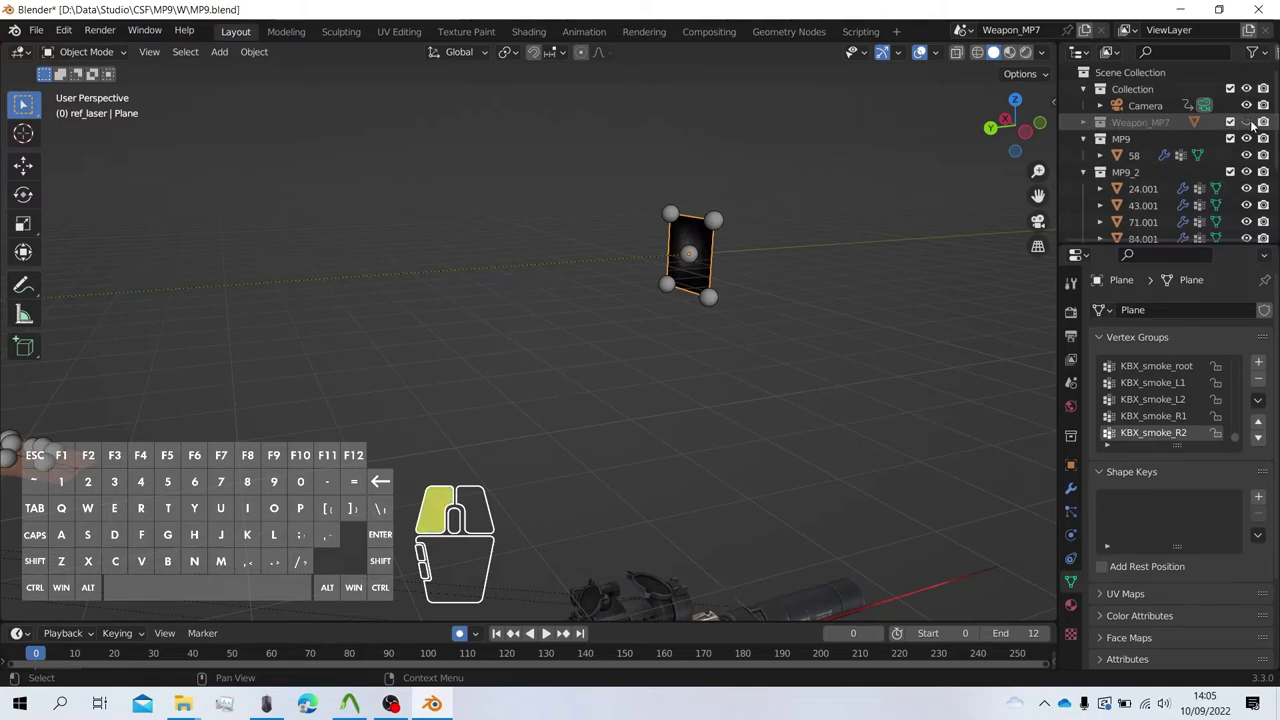
Move the smoke Plane out of the Weapon_MP7_skeleton hierarchy into the MP9_2 collection.
{"action": "scroll", "coordinate": [1134, 150], "scroll_direction": "down", "scroll_amount": 5}
{"action": "scroll", "coordinate": [1140, 160], "scroll_direction": "down", "scroll_amount": 6}
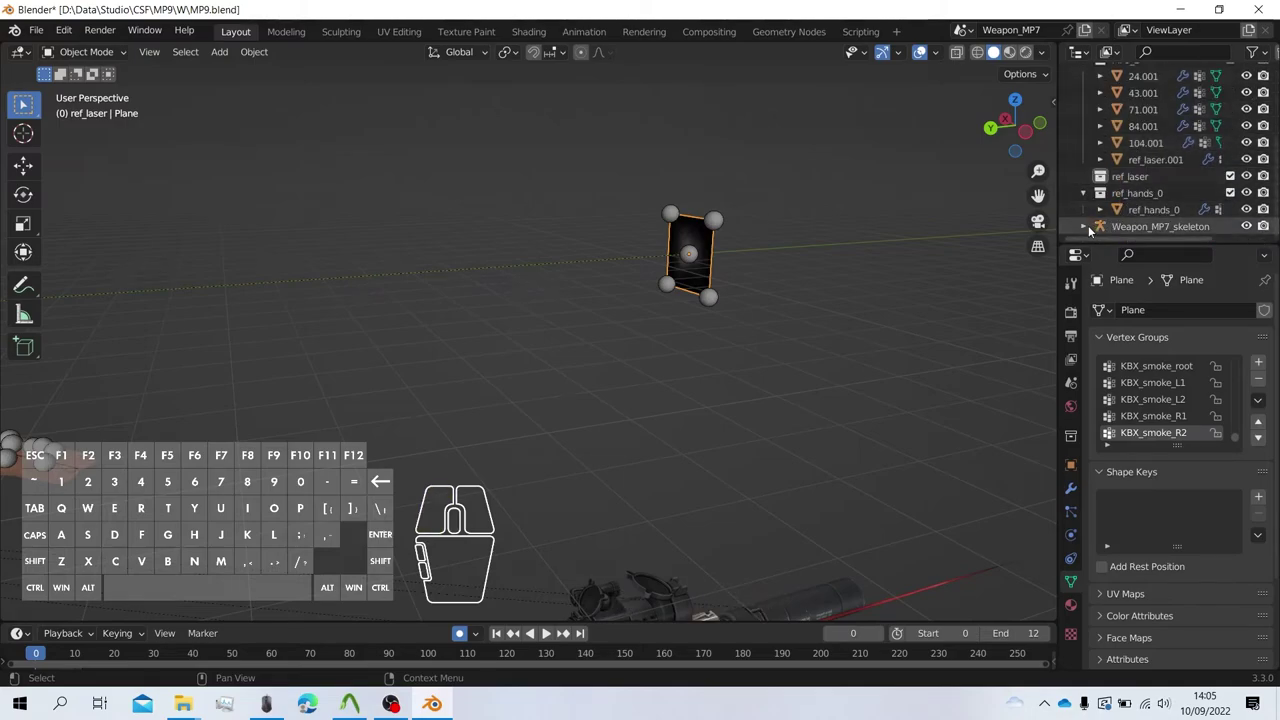
{"action": "scroll", "coordinate": [1149, 173], "scroll_direction": "up", "scroll_amount": 4}
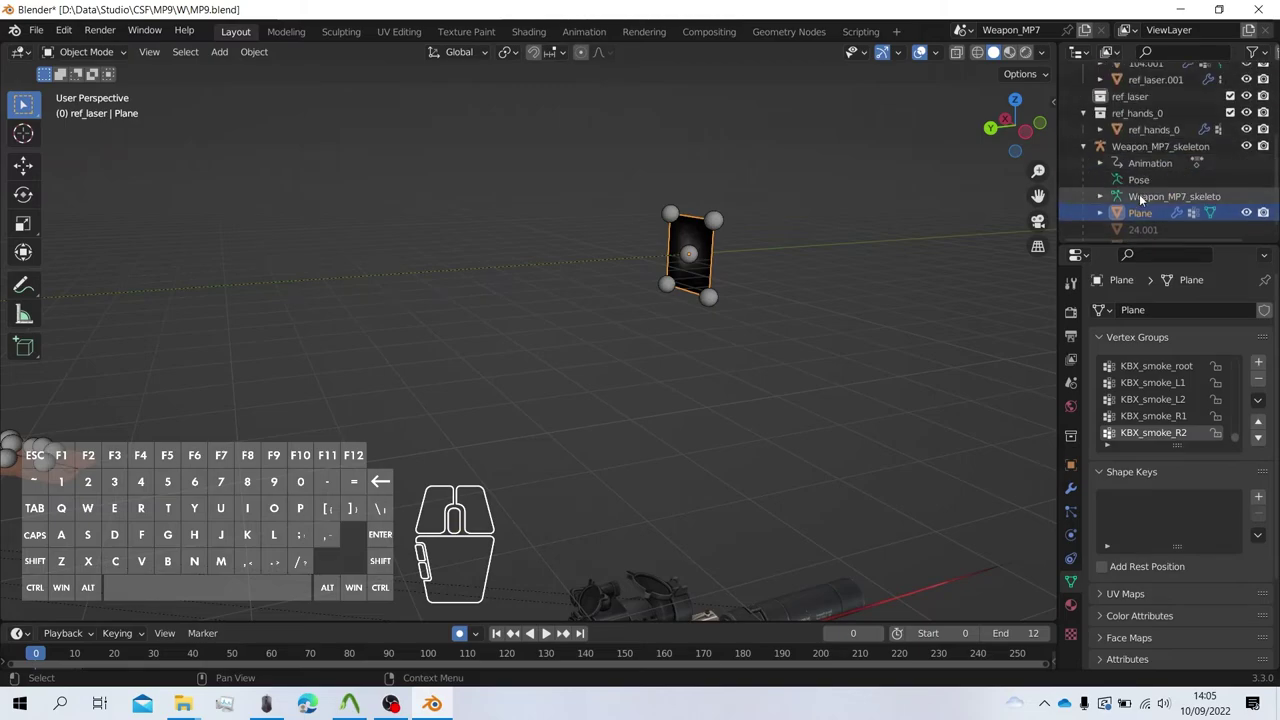
{"action": "left_click_drag", "start_coordinate": [1140, 212], "coordinate": [1140, 173]}
{"action": "scroll", "coordinate": [1146, 190], "scroll_direction": "down", "scroll_amount": 3}
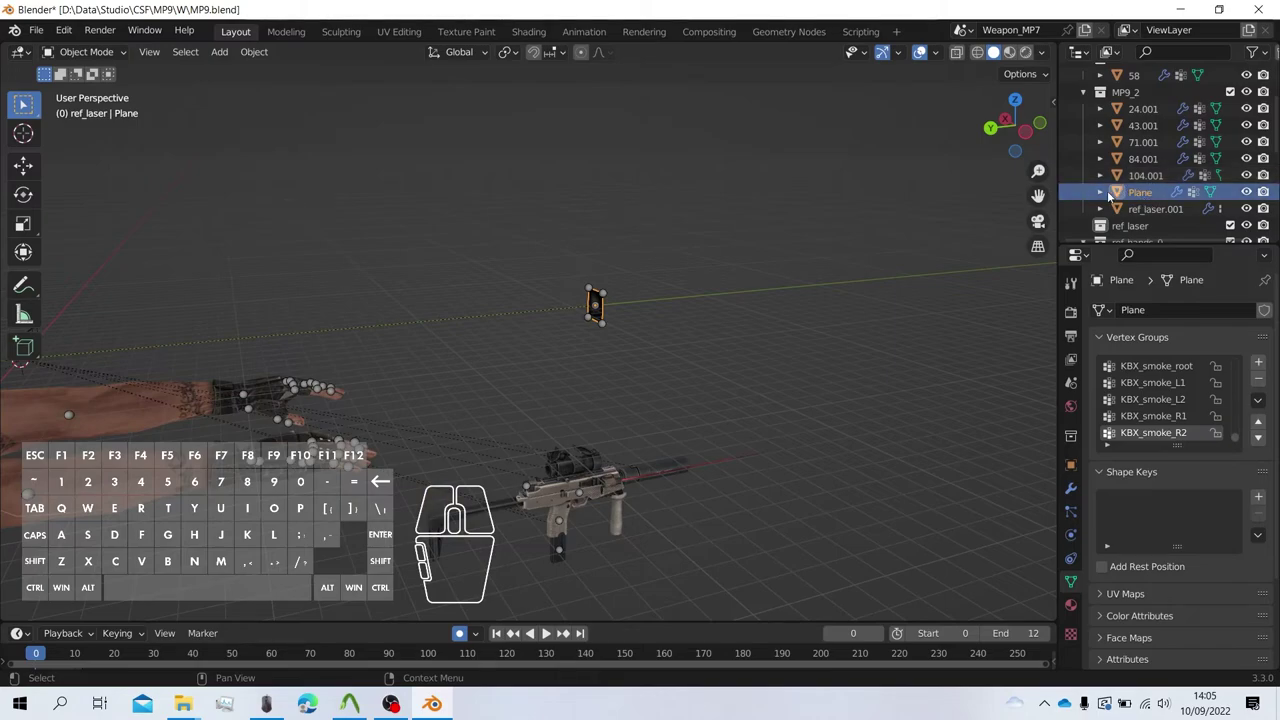
{"action": "key", "text": "KP_Decimal"}
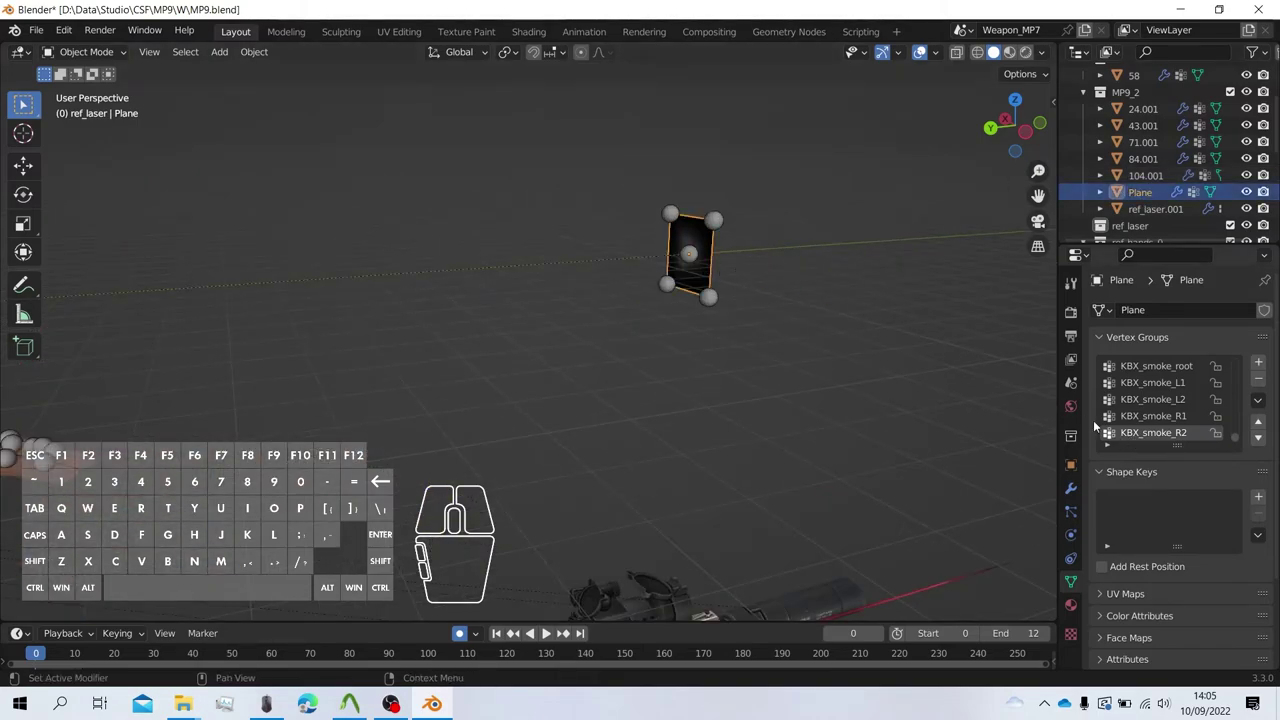
Export the collection containing the smoke Plane with Source Engine Export in SMD format for GoldSrc.
{"action": "left_click", "coordinate": [1070, 384]}
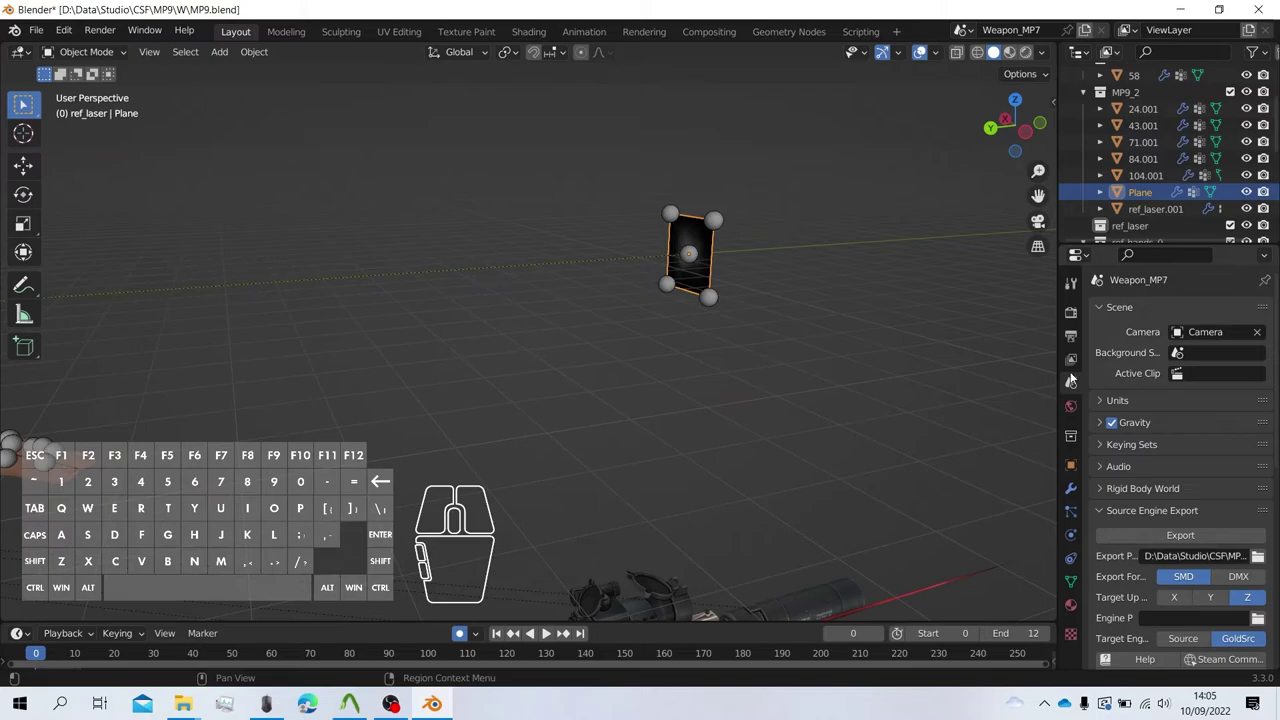
{"action": "left_click", "coordinate": [1137, 536]}
{"action": "left_click", "coordinate": [1121, 536]}
Select Weapon_MP7_skeleton and set it back to Pose Position.
{"action": "scroll", "coordinate": [759, 321], "scroll_direction": "down", "scroll_amount": 3}
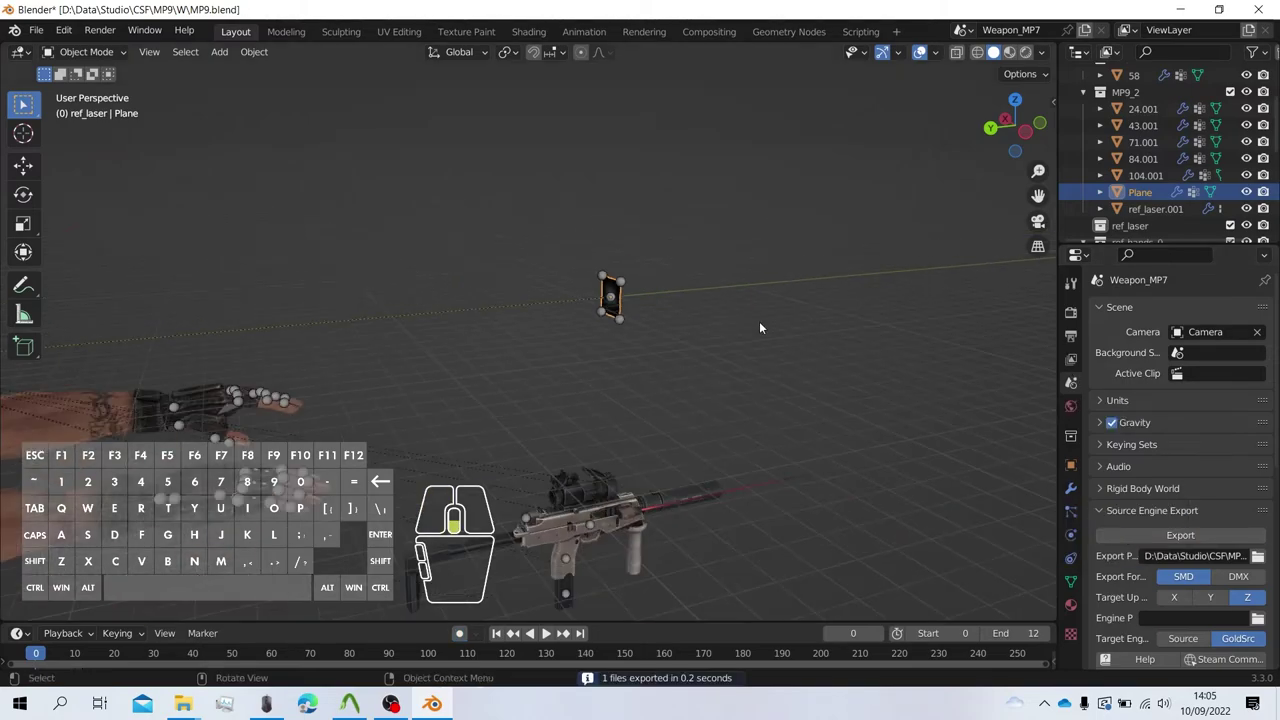
{"action": "middle_click_drag", "start_coordinate": [585, 328], "coordinate": [697, 293], "text": "shift"}
{"action": "left_click", "coordinate": [700, 287]}
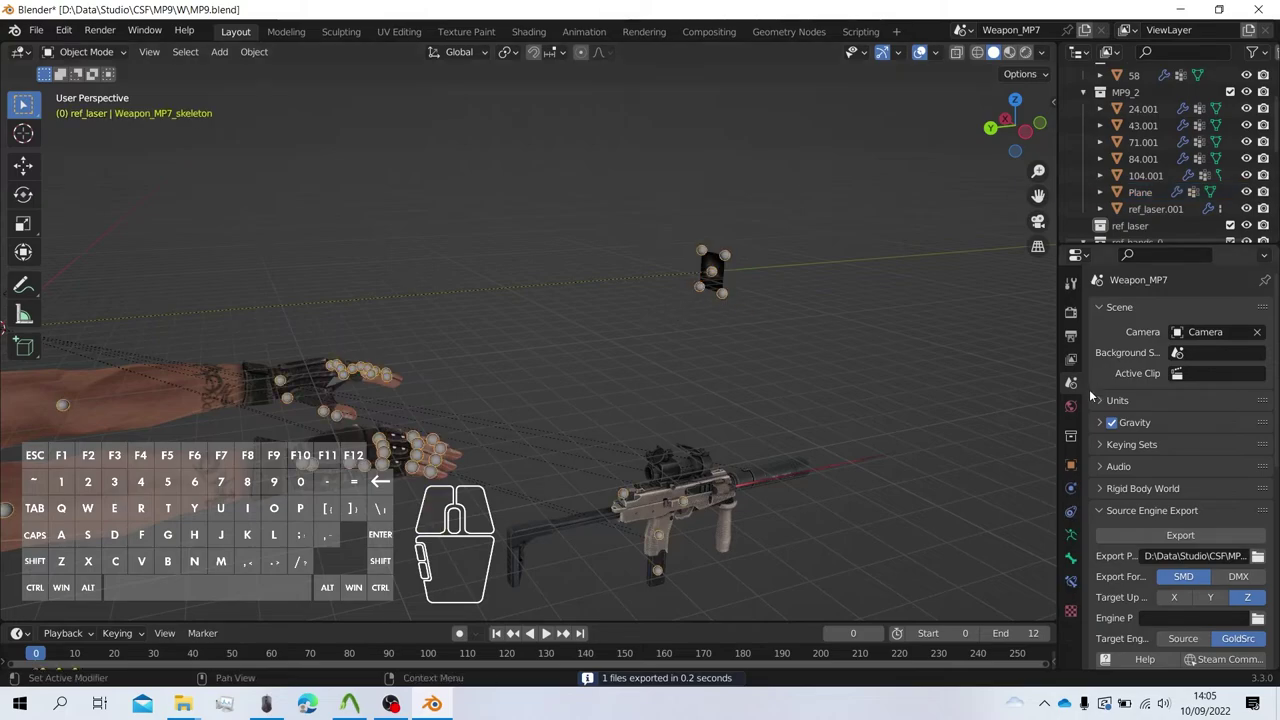
{"action": "left_click", "coordinate": [1072, 536]}
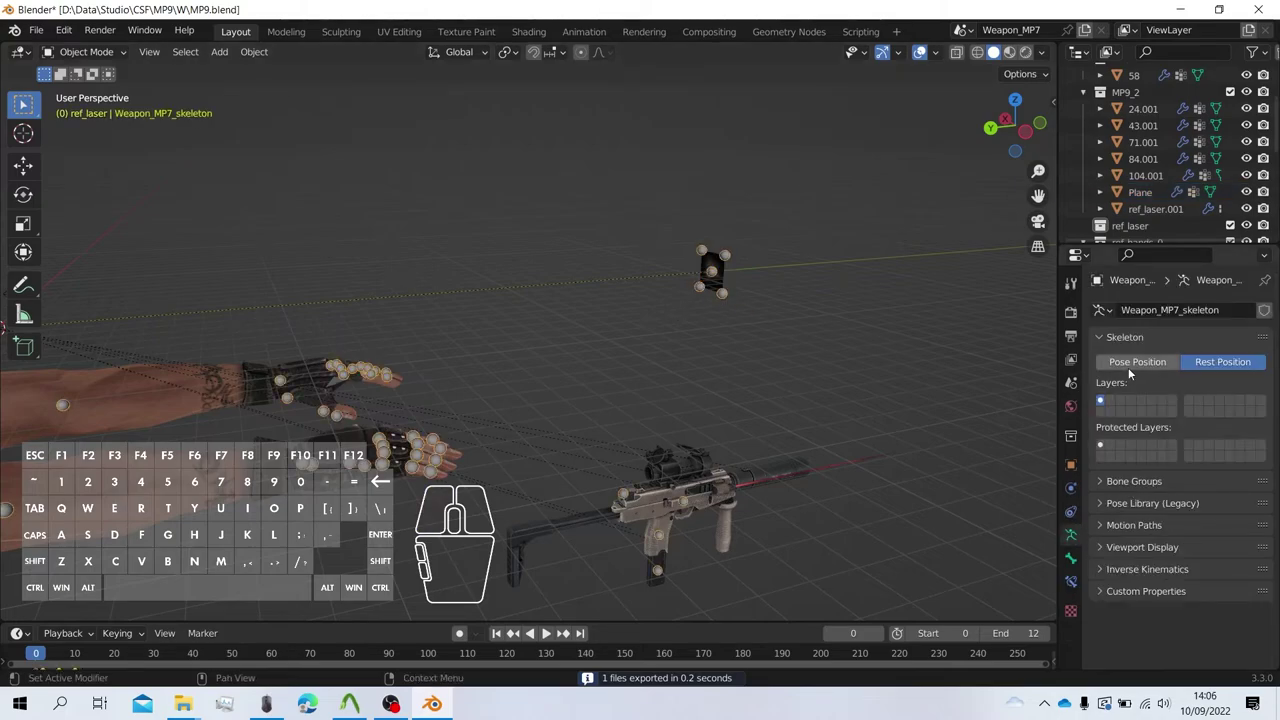
{"action": "left_click", "coordinate": [1129, 369]}
{"action": "middle_click_drag", "start_coordinate": [991, 351], "coordinate": [680, 300]}
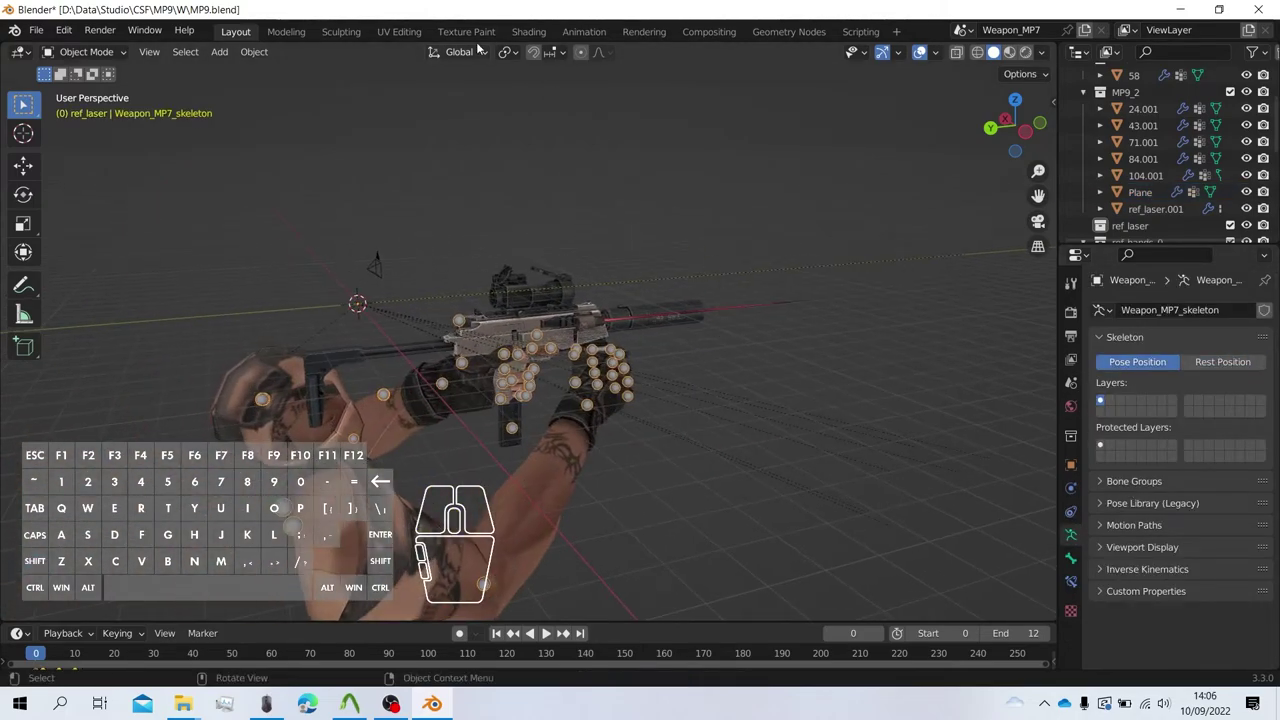
Switch to the Animation workspace and export the damage action with Source Engine Export.
{"action": "left_click", "coordinate": [580, 32]}
{"action": "left_click", "coordinate": [538, 386]}
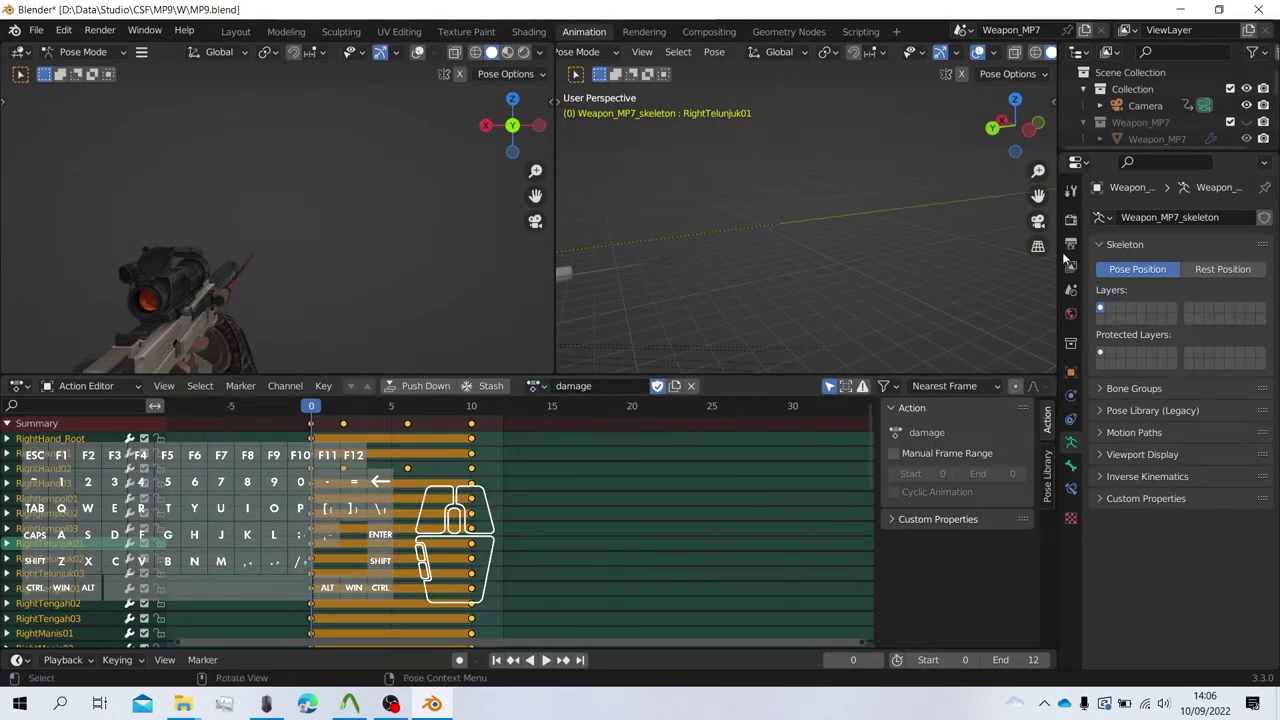
{"action": "left_click", "coordinate": [1071, 289]}
{"action": "left_click", "coordinate": [1152, 446]}
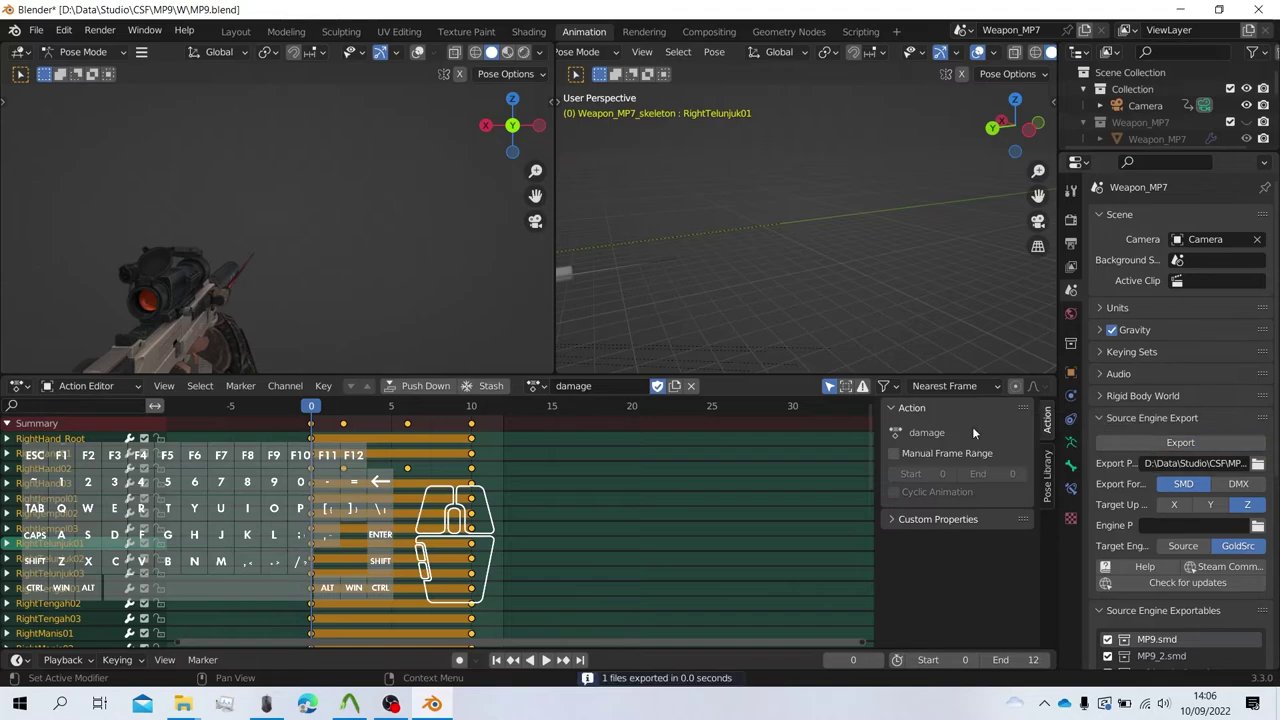
Export the draw action and the idle action one after the other as SMD animations.
{"action": "left_click", "coordinate": [535, 386]}
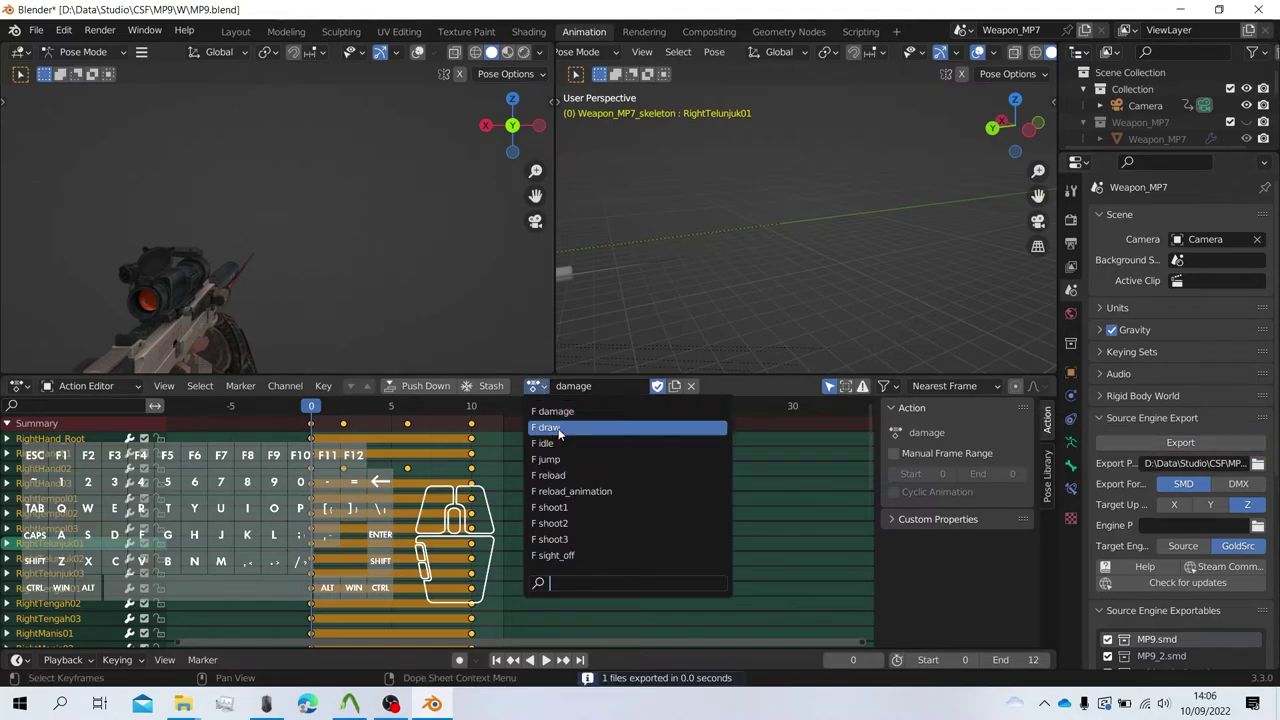
{"action": "left_click", "coordinate": [560, 433]}
{"action": "left_click", "coordinate": [1165, 447]}
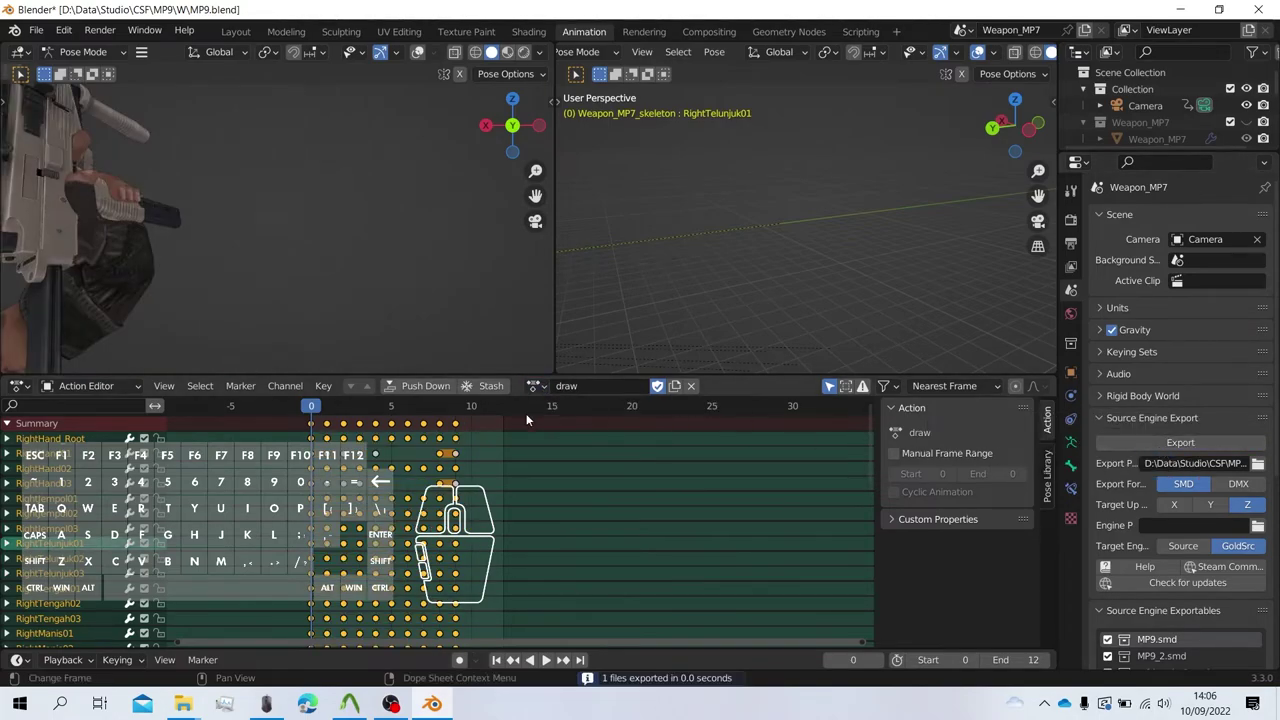
{"action": "left_click", "coordinate": [535, 386]}
{"action": "left_click", "coordinate": [560, 446]}
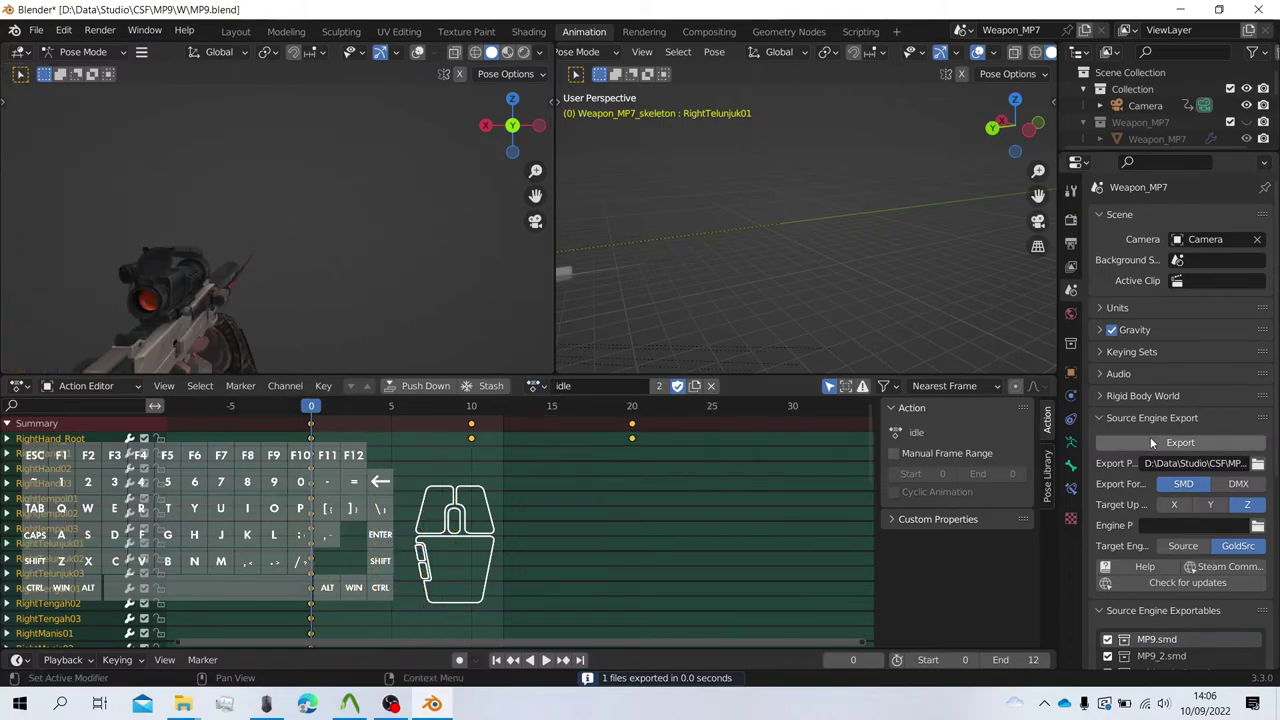
{"action": "left_click", "coordinate": [1151, 438]}
Export the jump action and the reload action one after the other as SMD animations.
{"action": "left_click", "coordinate": [536, 386]}
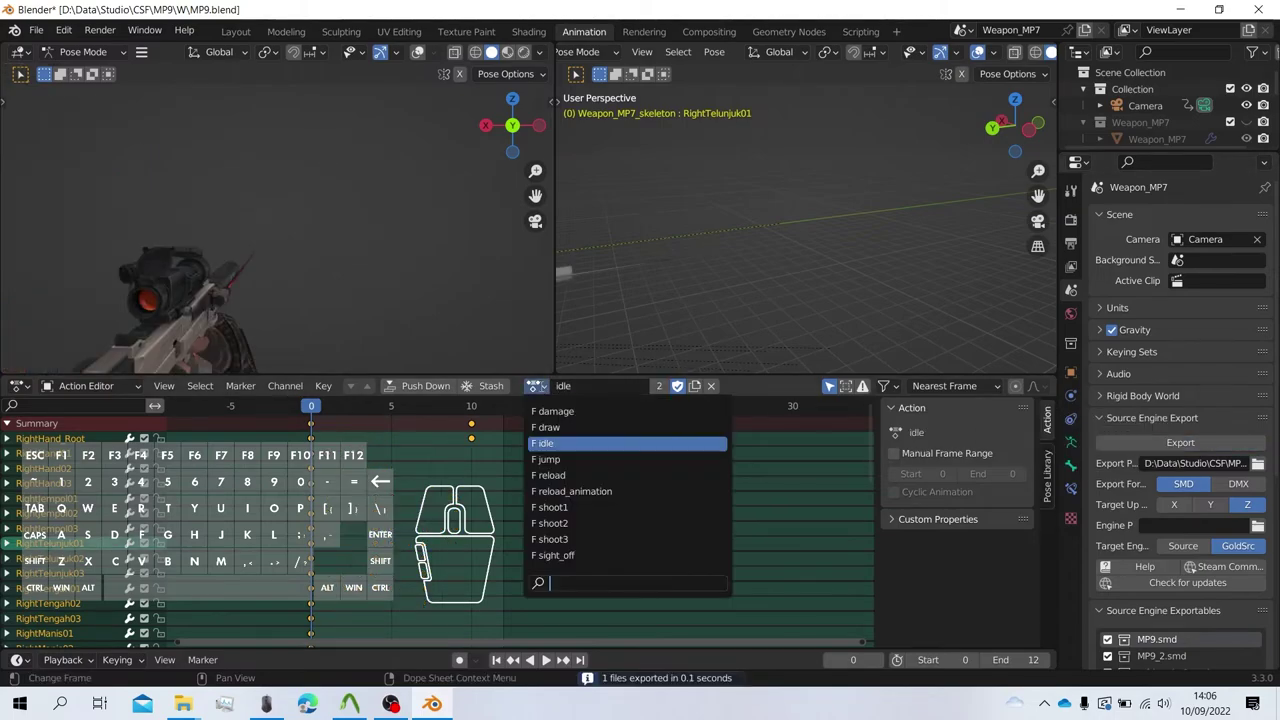
{"action": "left_click", "coordinate": [578, 459]}
{"action": "left_click", "coordinate": [1151, 440]}
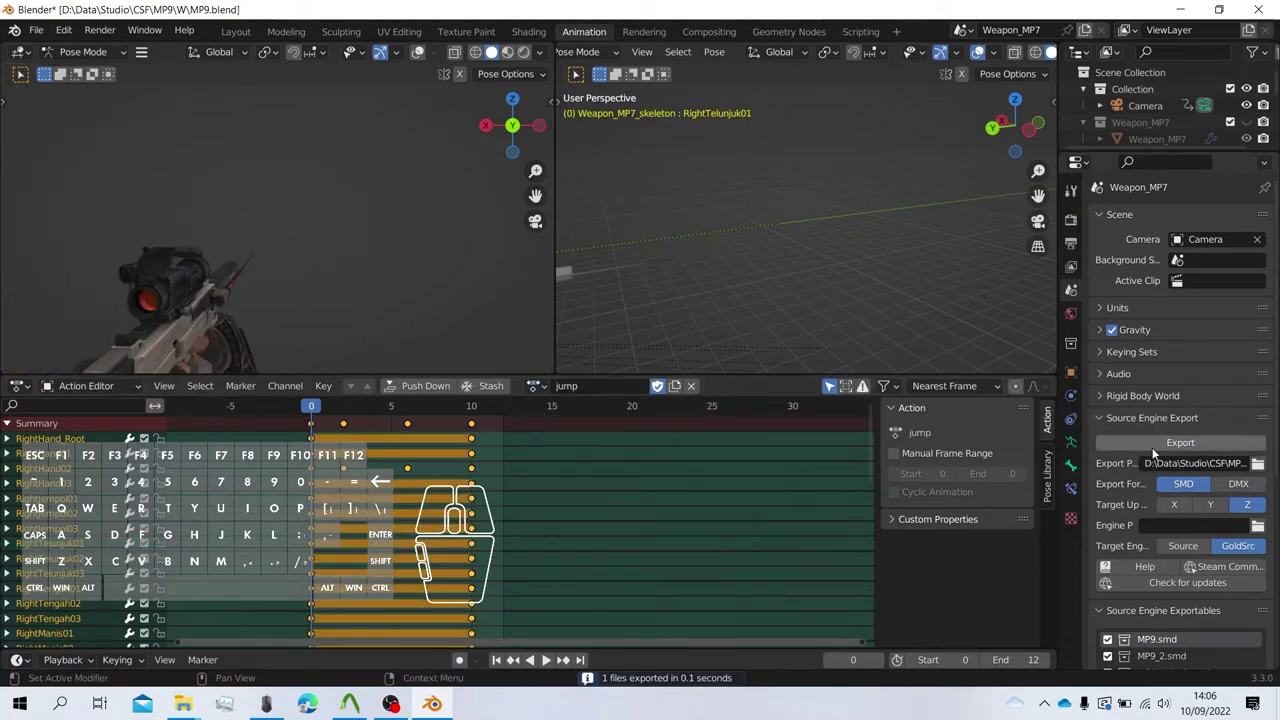
{"action": "left_click", "coordinate": [536, 386]}
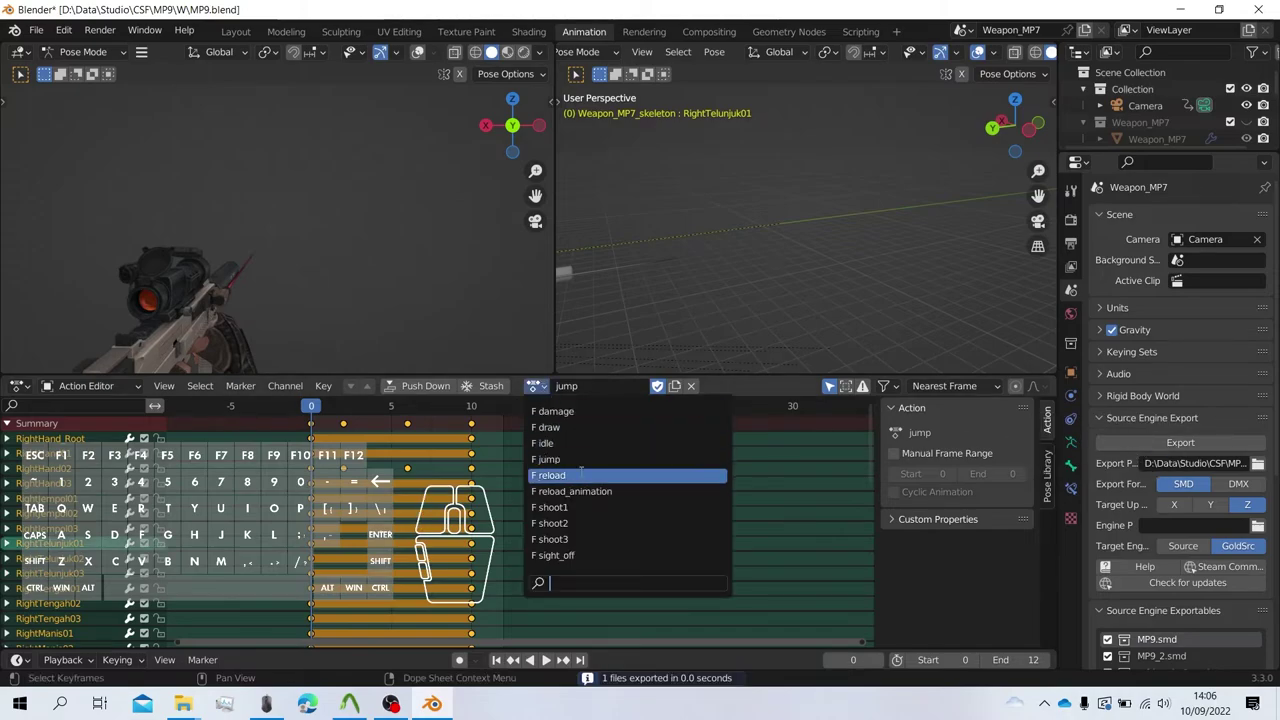
{"action": "left_click", "coordinate": [580, 474]}
{"action": "left_click", "coordinate": [1162, 443]}
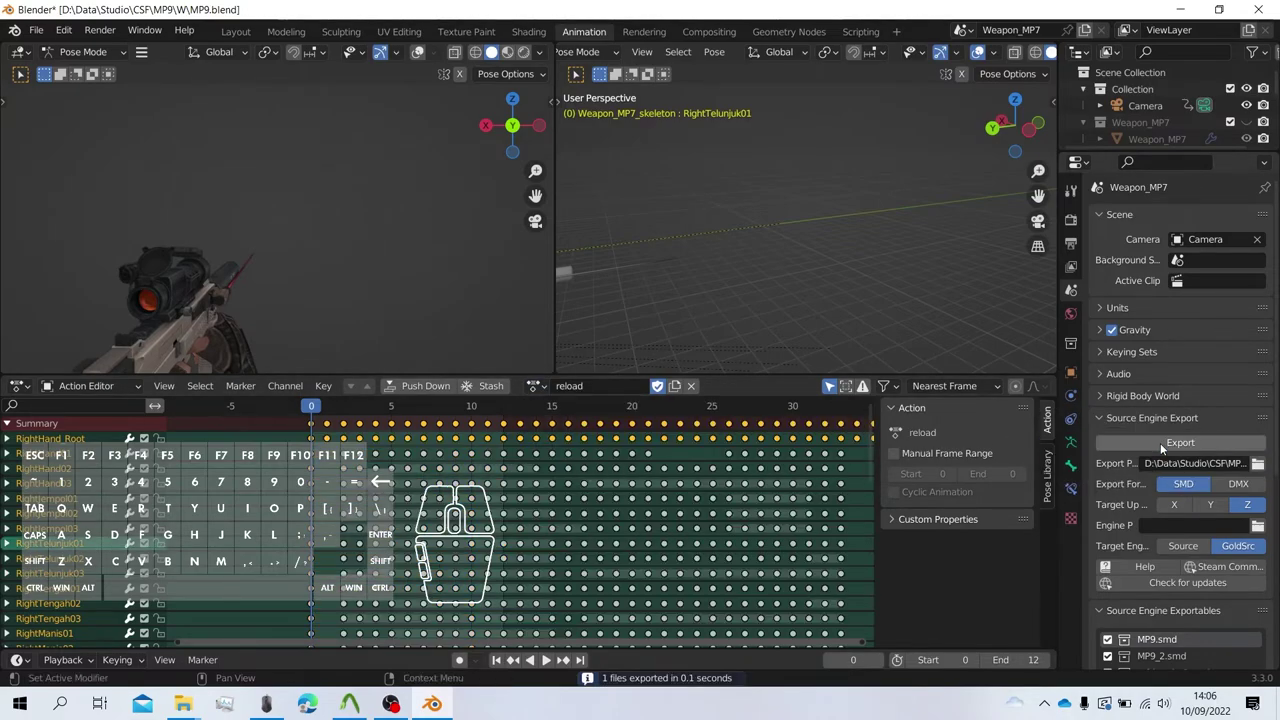
Make shoot1 the active action, preview its playback and export it as an SMD animation.
{"action": "scroll", "coordinate": [563, 440], "scroll_direction": "down", "scroll_amount": 2}
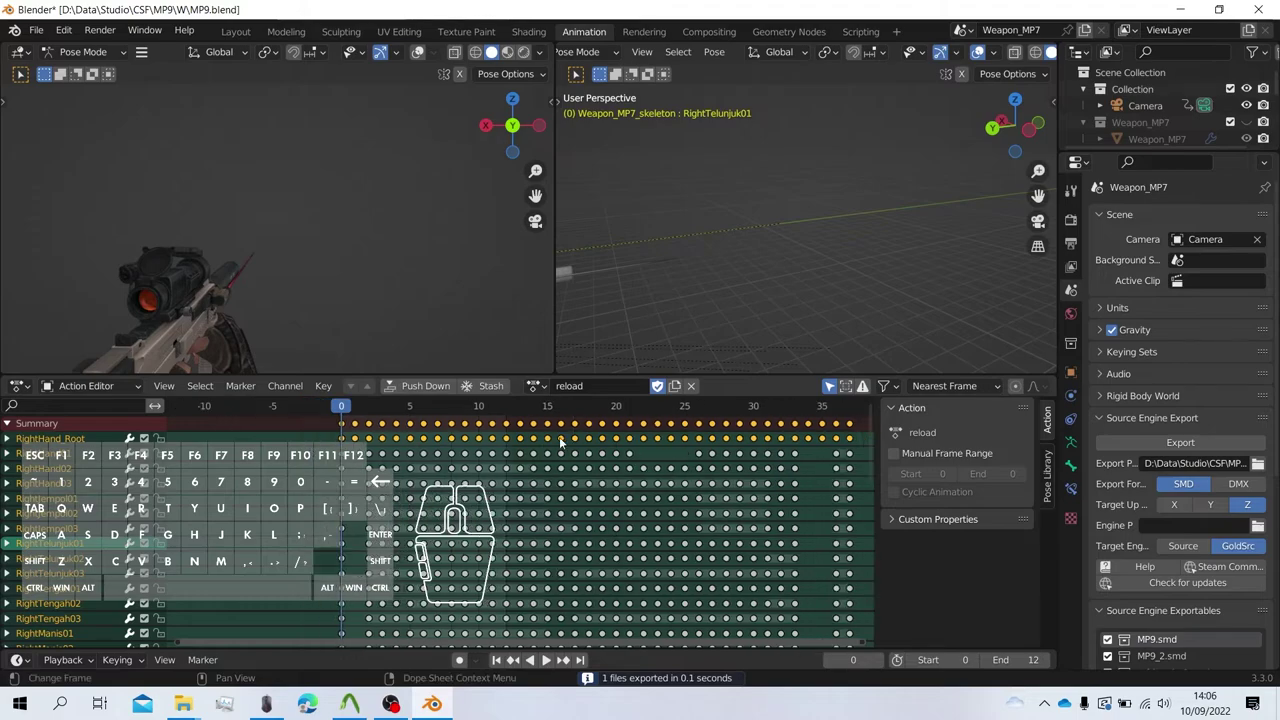
{"action": "middle_click_drag", "start_coordinate": [563, 440], "coordinate": [460, 440]}
{"action": "left_click", "coordinate": [540, 390]}
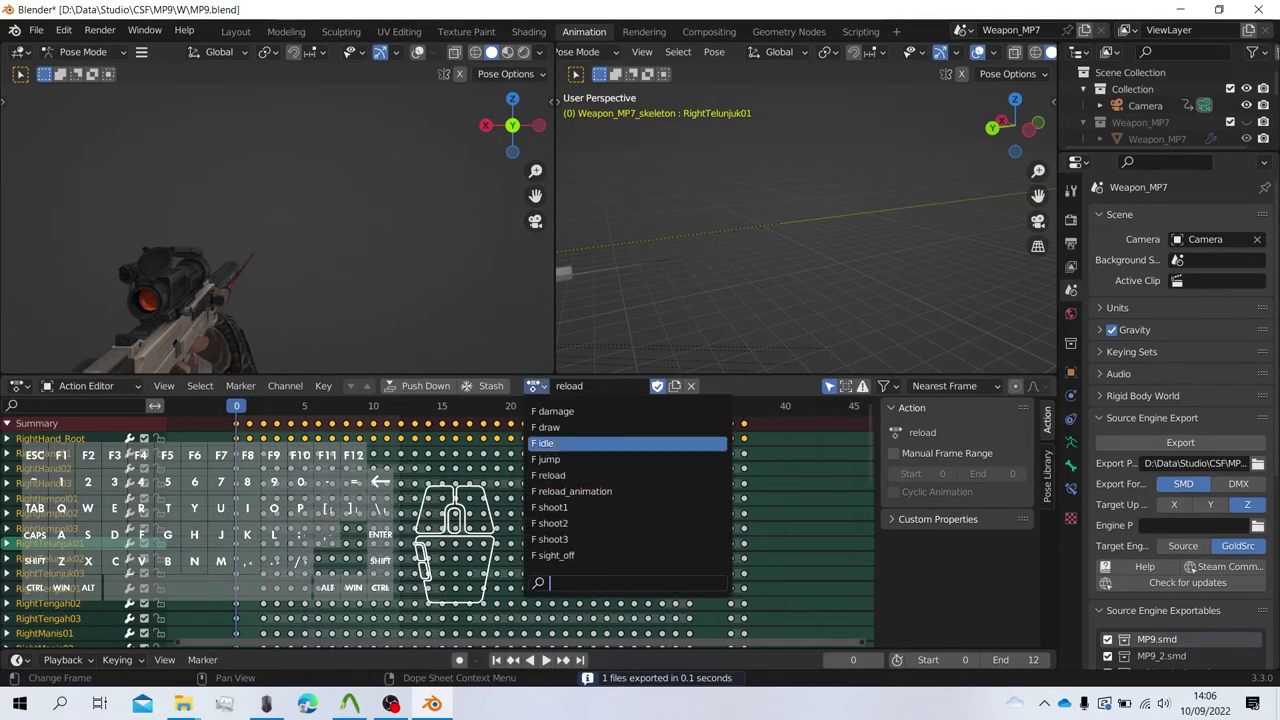
{"action": "left_click", "coordinate": [571, 504]}
{"action": "key", "text": "space"}
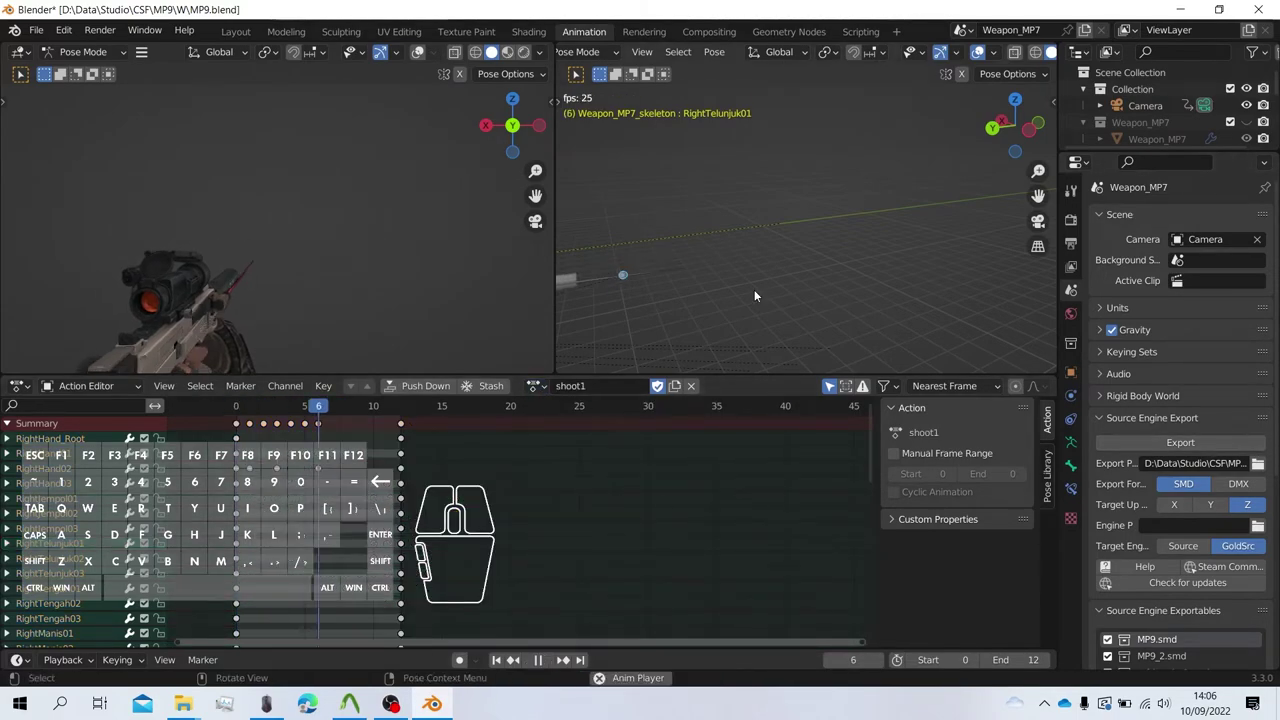
{"action": "left_click", "coordinate": [1167, 443]}
{"action": "left_click", "coordinate": [1167, 443]}
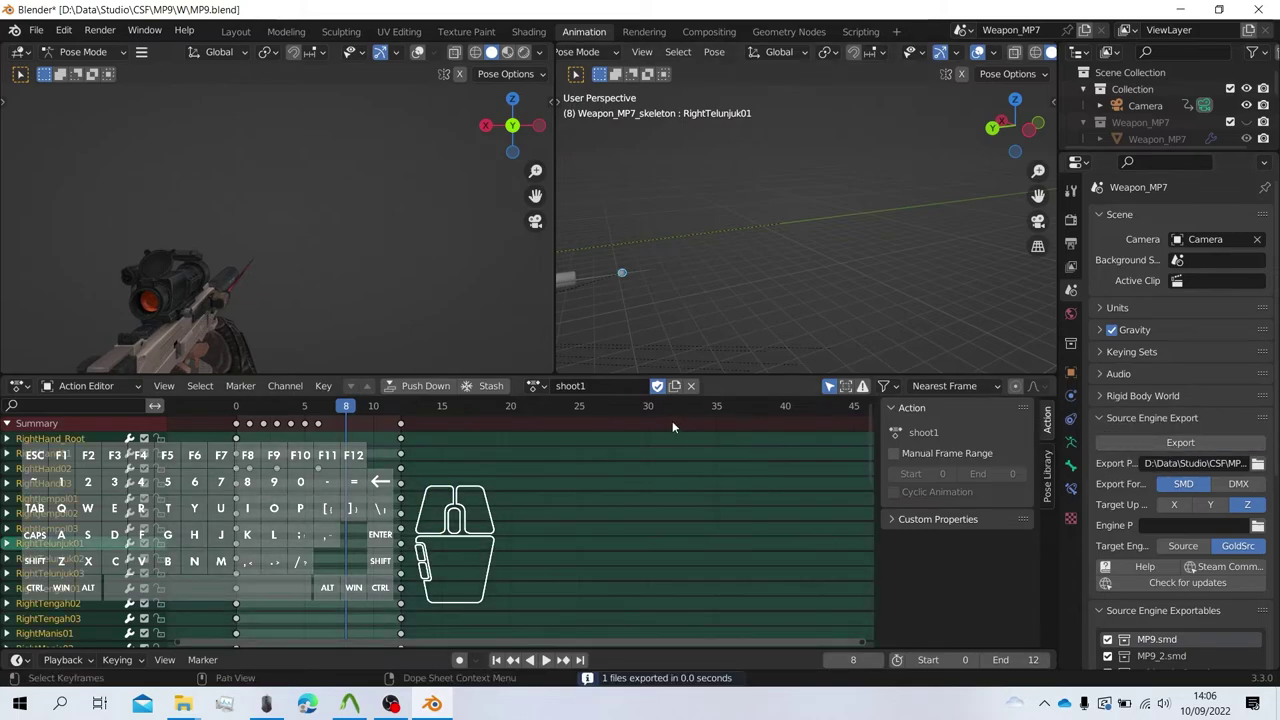
Make sight_off the active action and export it as an SMD animation.
{"action": "left_click", "coordinate": [540, 390]}
{"action": "left_click", "coordinate": [606, 545]}
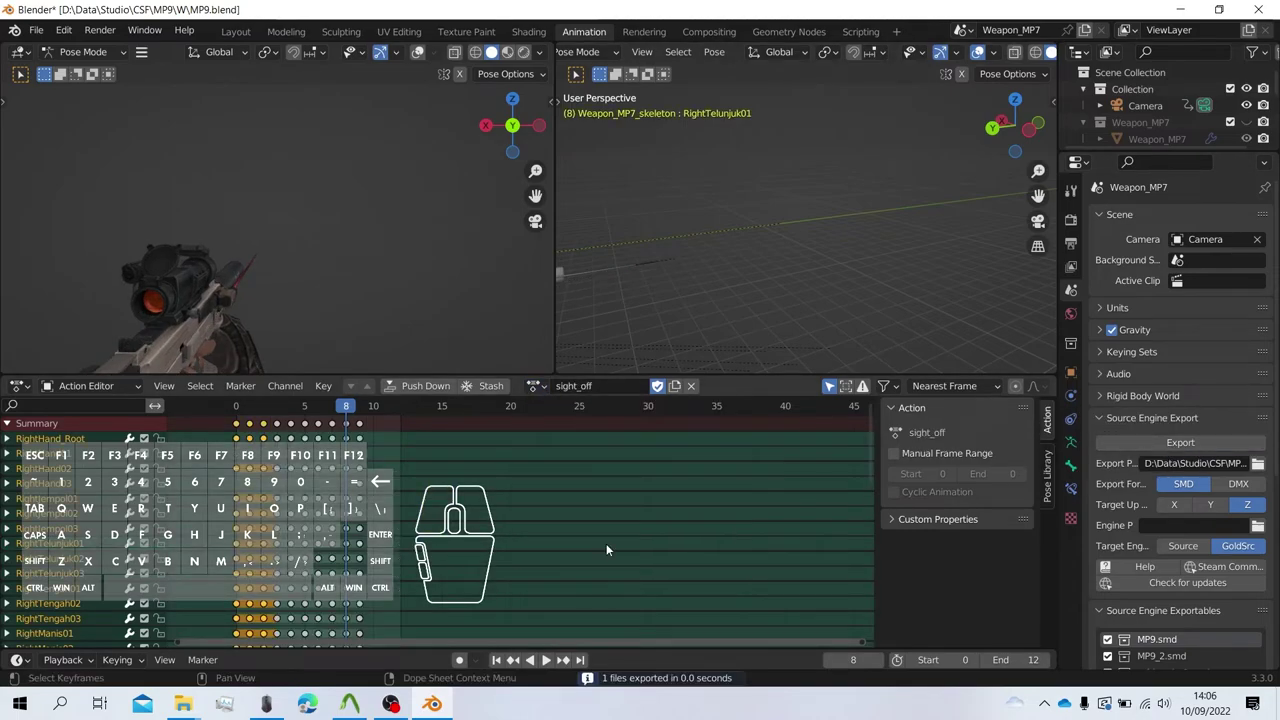
{"action": "left_click", "coordinate": [1150, 444]}
{"action": "left_click", "coordinate": [1152, 446]}
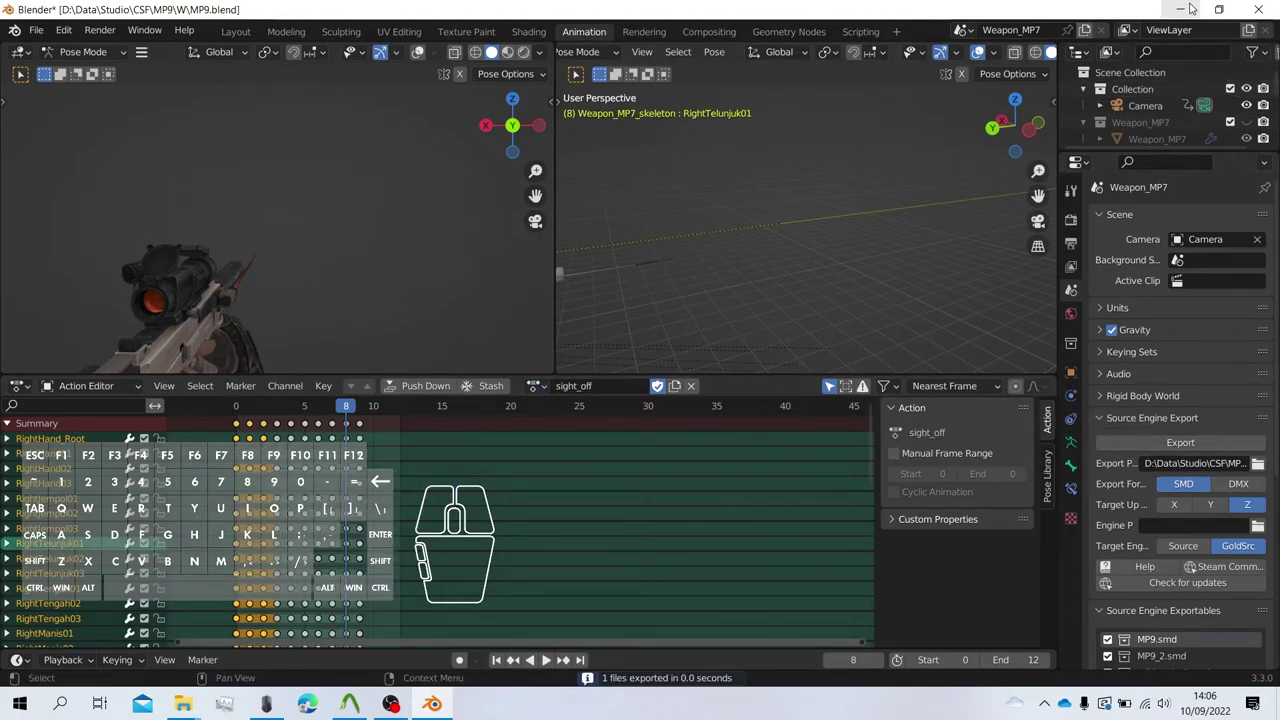
Switch to File Explorer, go to the MP9 project's W folder and select the v_mp7 file.
{"action": "left_click", "coordinate": [1188, 9]}
{"action": "mouse_move", "coordinate": [186, 706]}
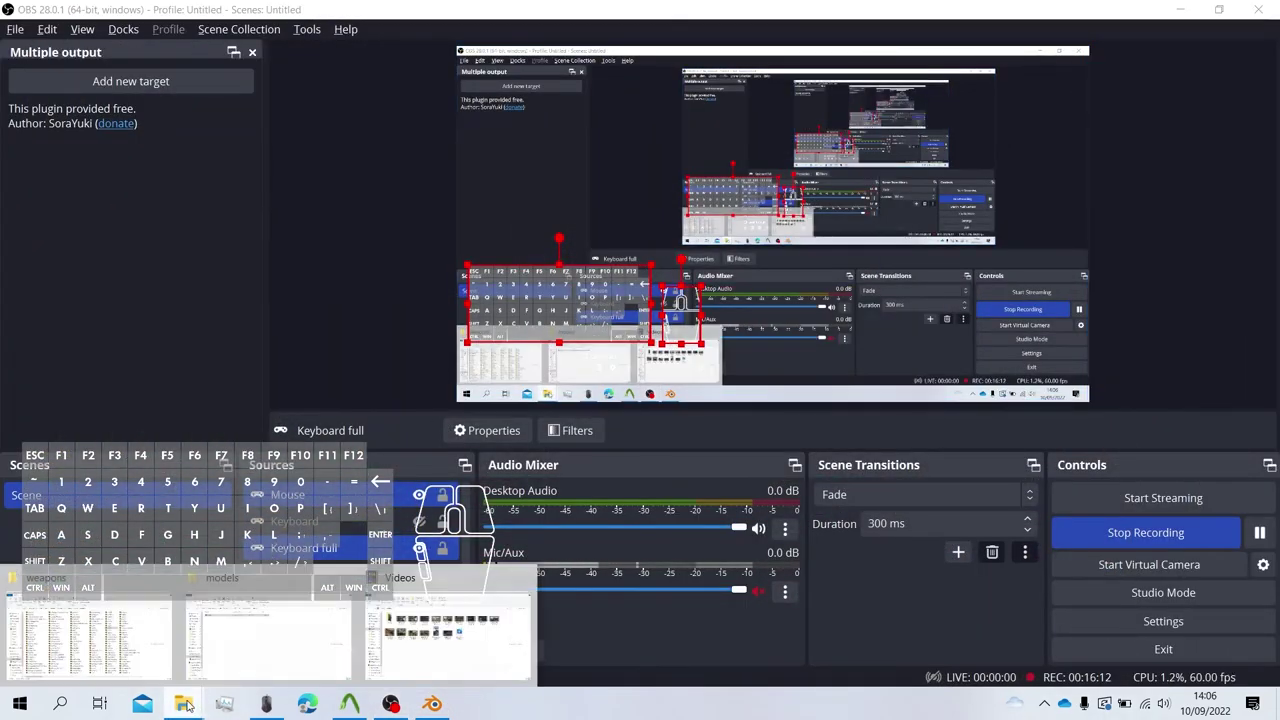
{"action": "left_click", "coordinate": [272, 630]}
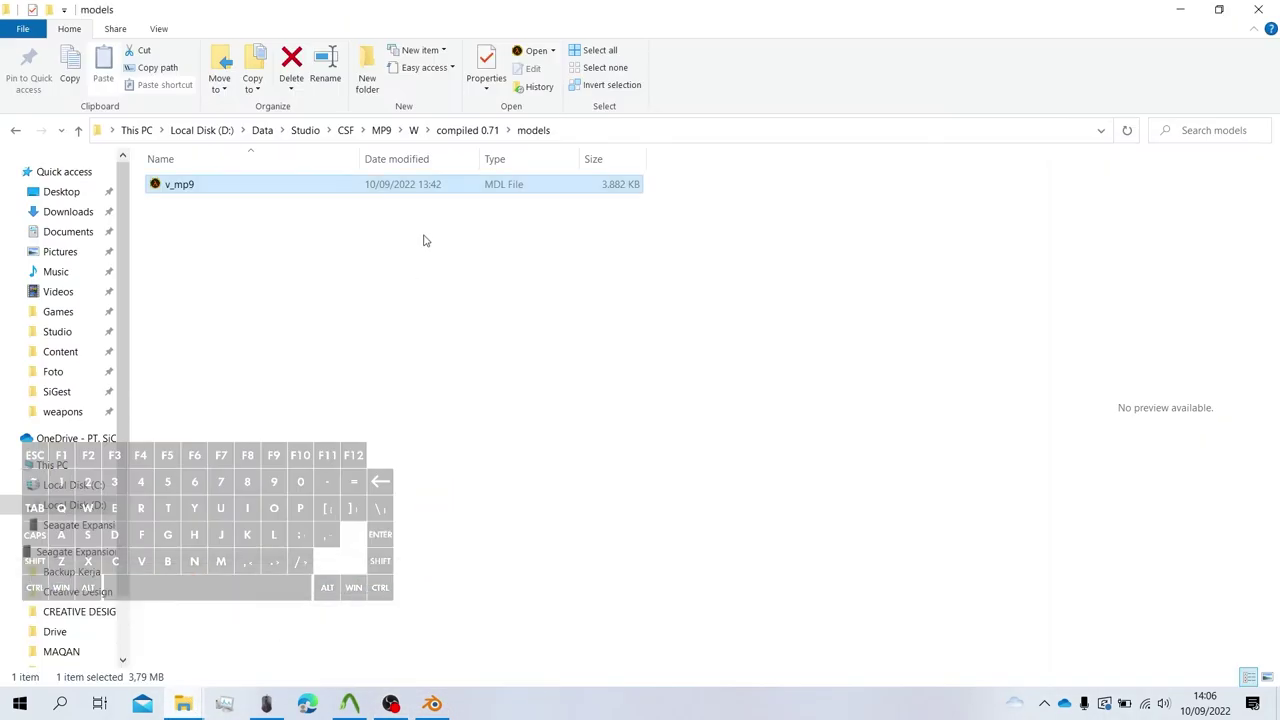
{"action": "left_click", "coordinate": [413, 130]}
{"action": "left_click", "coordinate": [728, 516]}
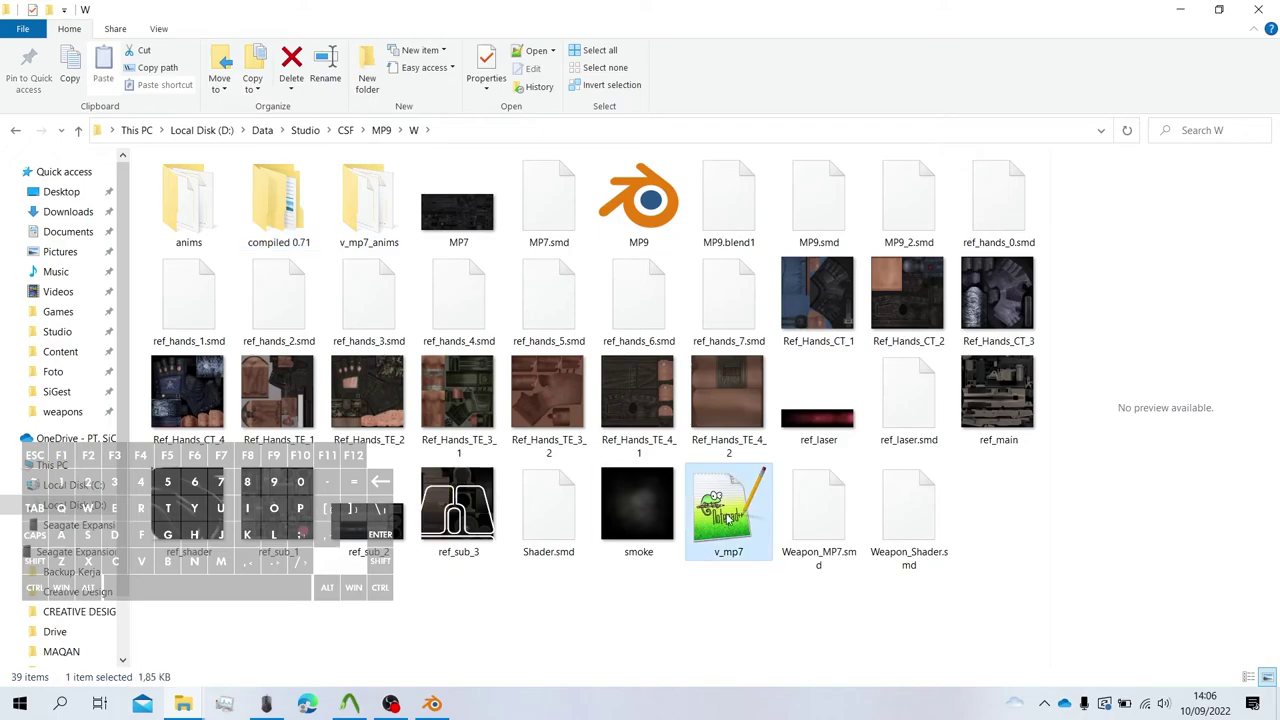
Open v_mp7.qc in Notepad++, delete the 5001 event line from the shoot1 sequence, set its fps to 25 and copy the block's contents.
{"action": "double_click", "coordinate": [728, 516]}
{"action": "scroll", "coordinate": [181, 232], "scroll_direction": "up", "scroll_amount": 3}
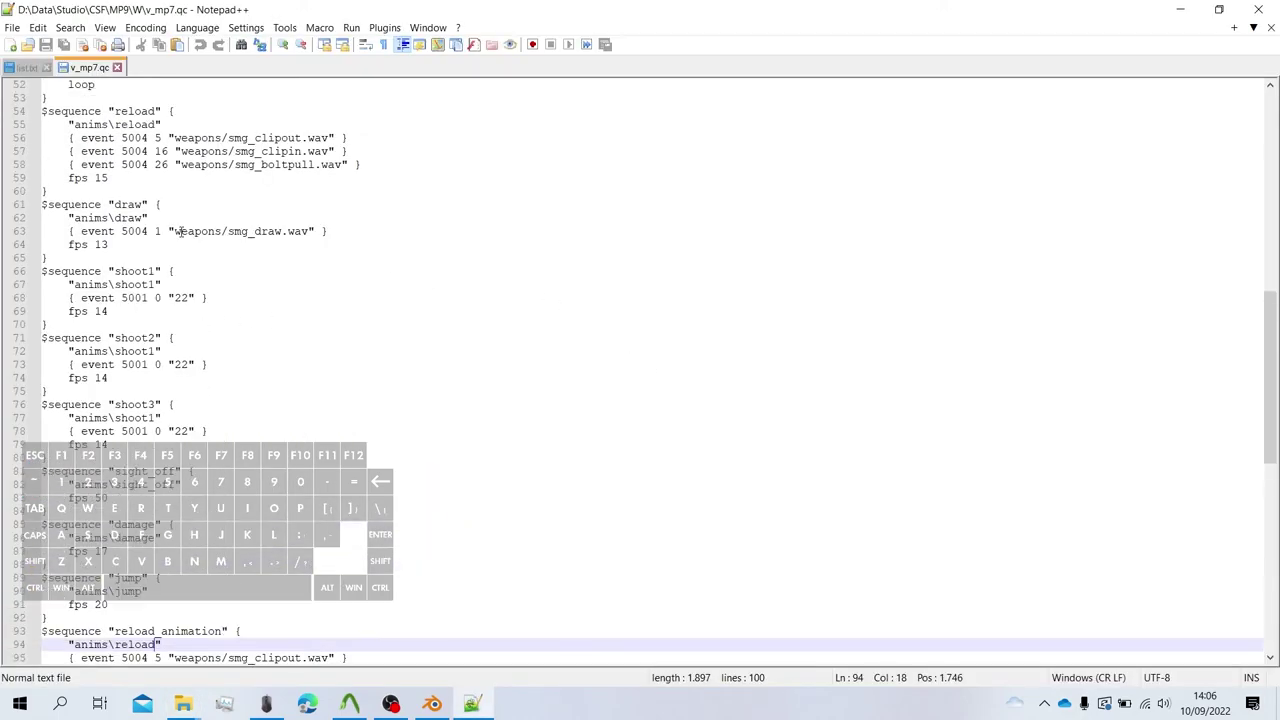
{"action": "left_click_drag", "start_coordinate": [229, 297], "coordinate": [218, 284]}
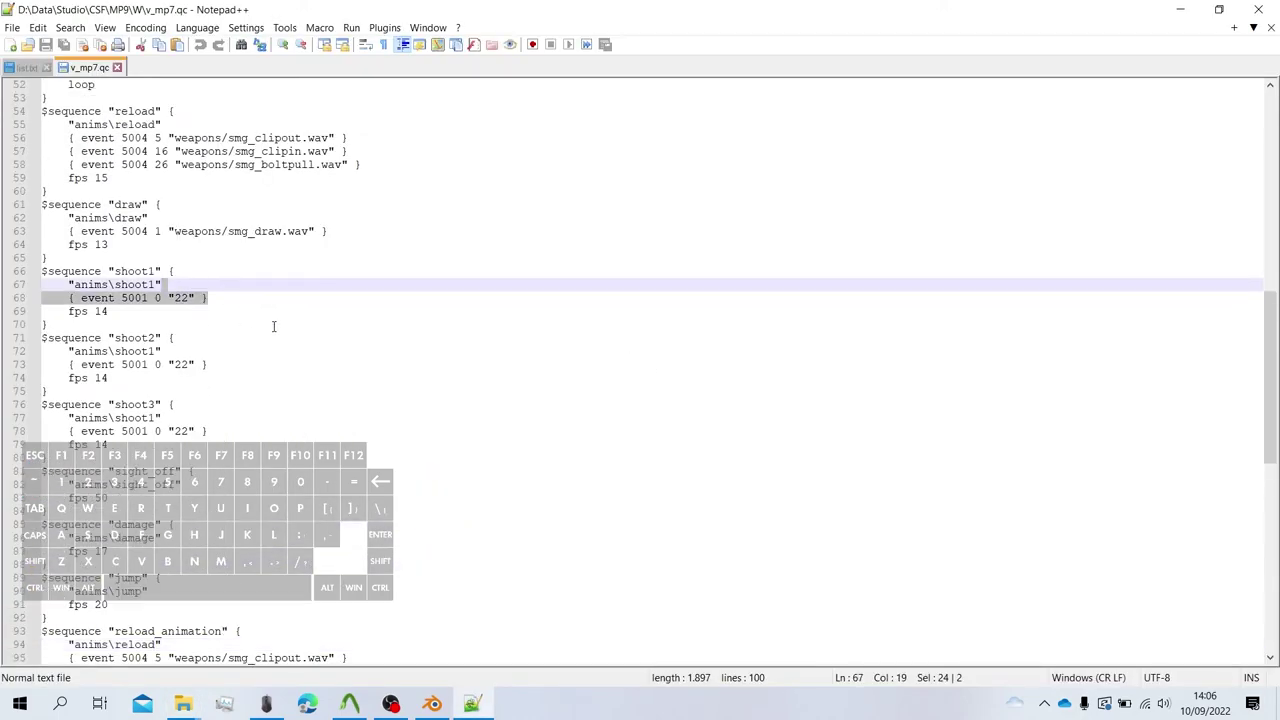
{"action": "key", "text": "BackSpace"}
{"action": "left_click_drag", "start_coordinate": [108, 298], "coordinate": [199, 282]}
{"action": "key", "text": "ctrl+c"}
{"action": "type", "text": "25"}
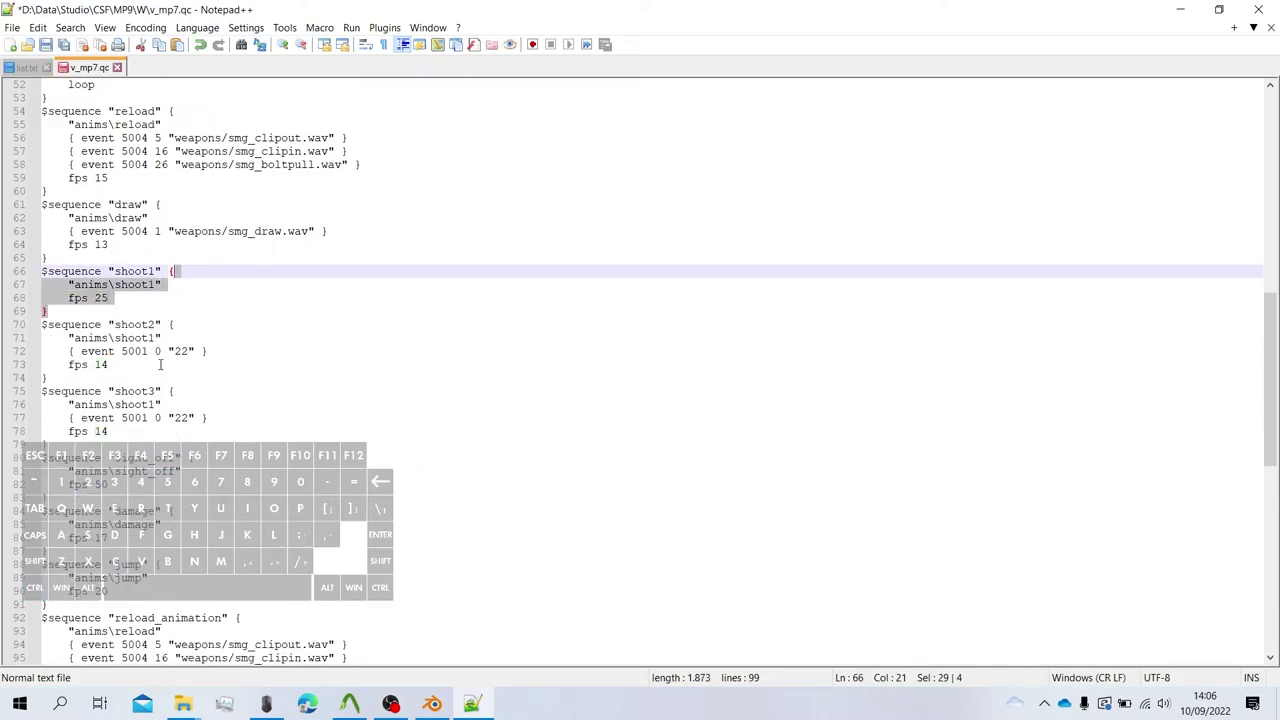
Replace the bodies of the shoot2 and shoot3 sequences with the copied shoot1 block and remove the surplus closing braces.
{"action": "left_click_drag", "start_coordinate": [160, 365], "coordinate": [210, 324]}
{"action": "key", "text": "ctrl+v"}
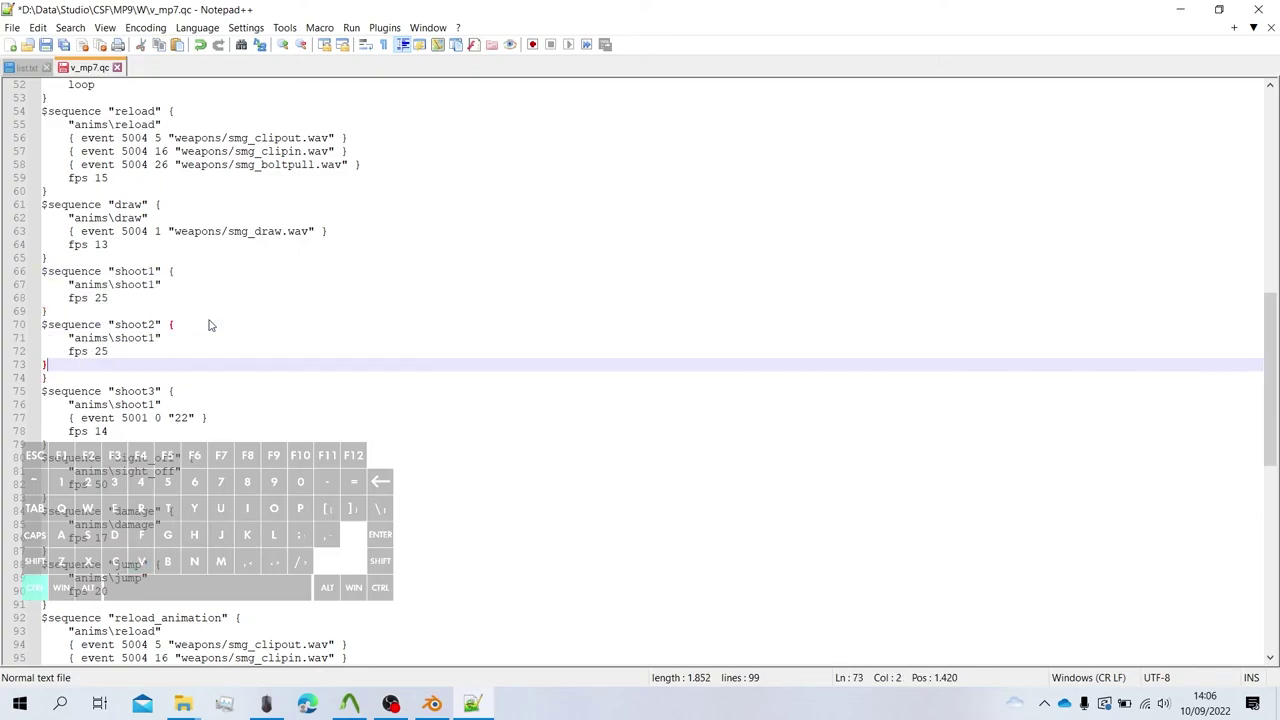
{"action": "left_click_drag", "start_coordinate": [172, 432], "coordinate": [208, 391]}
{"action": "key", "text": "ctrl+v"}
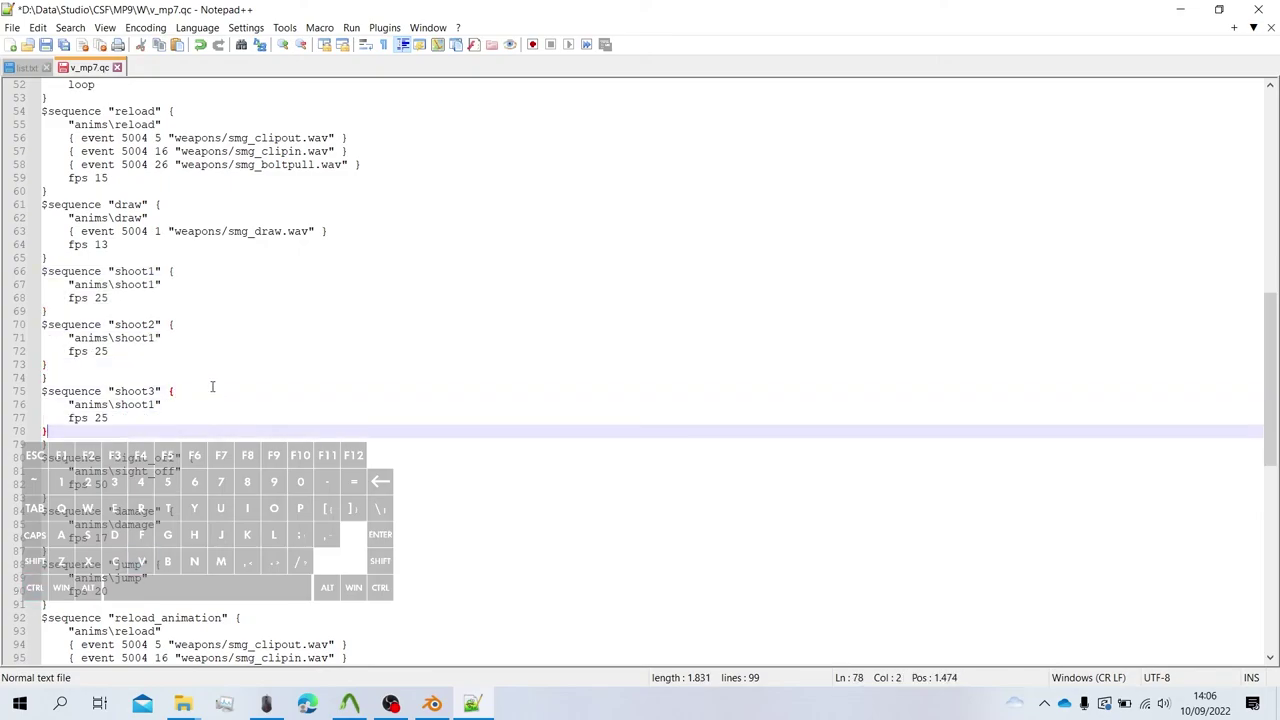
{"action": "key", "text": "BackSpace"}
{"action": "left_click", "coordinate": [81, 381]}
{"action": "key", "text": "BackSpace"}
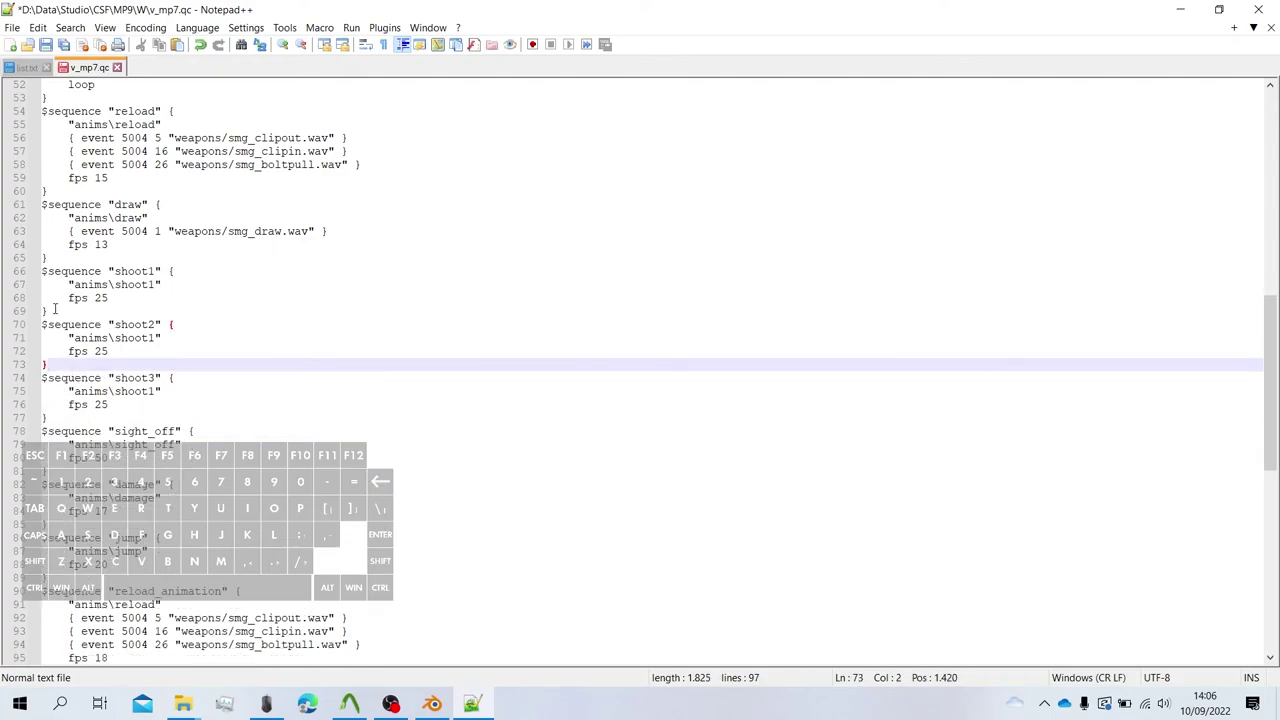
Duplicate the additive ref_shader.bmp texrendermode line, change the copy's texture to smoke.bmp and save the QC file.
{"action": "scroll", "coordinate": [147, 364], "scroll_direction": "down", "scroll_amount": 3}
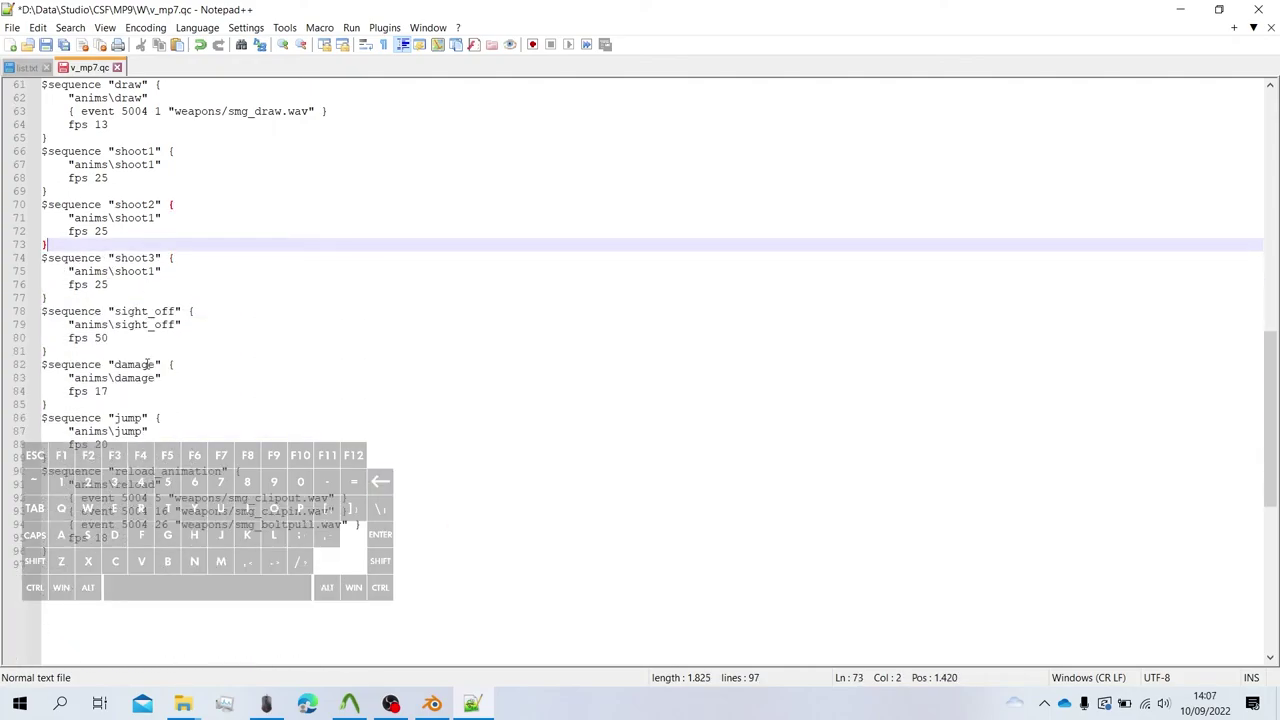
{"action": "scroll", "coordinate": [147, 364], "scroll_direction": "up", "scroll_amount": 16}
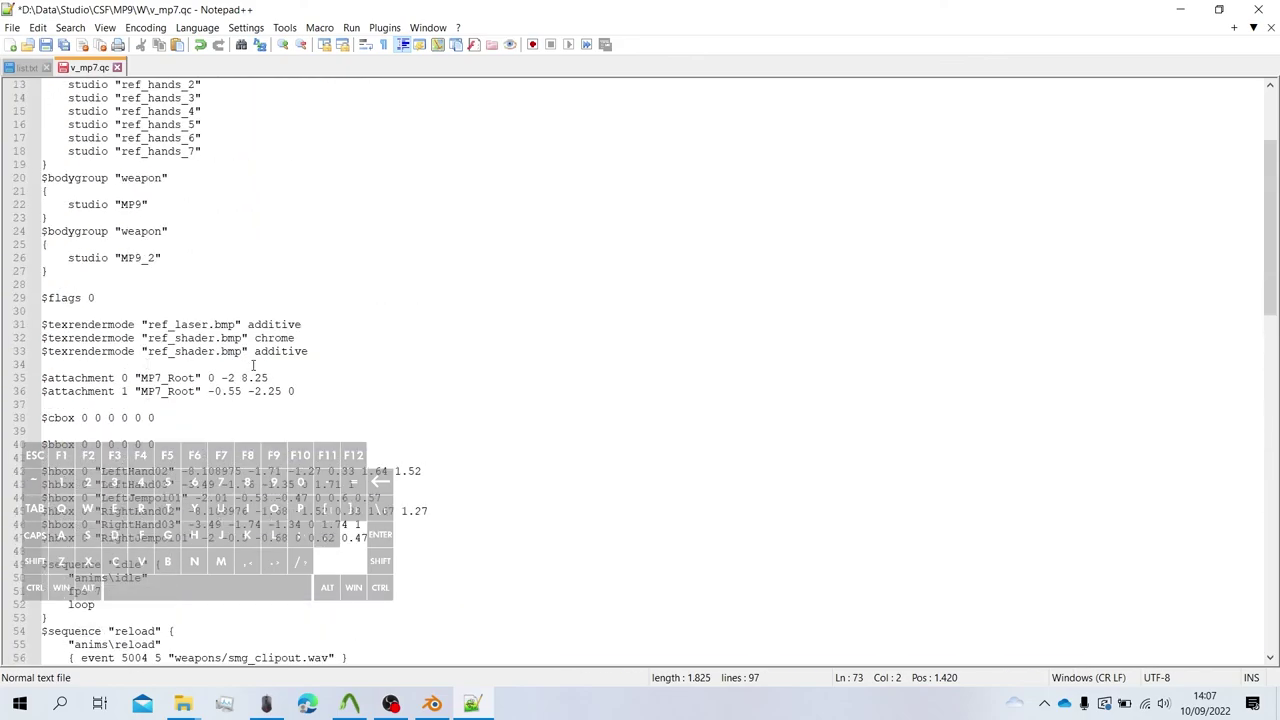
{"action": "left_click_drag", "start_coordinate": [313, 351], "coordinate": [314, 345]}
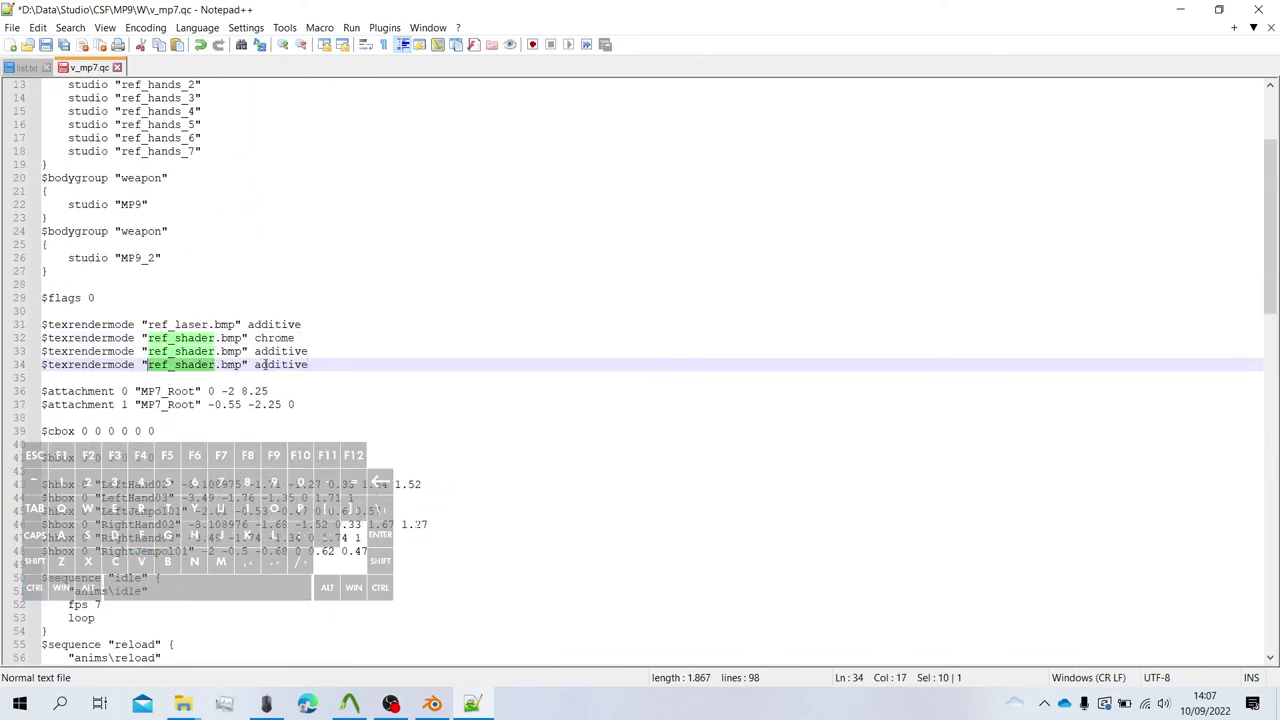
{"action": "type", "text": "smoke"}
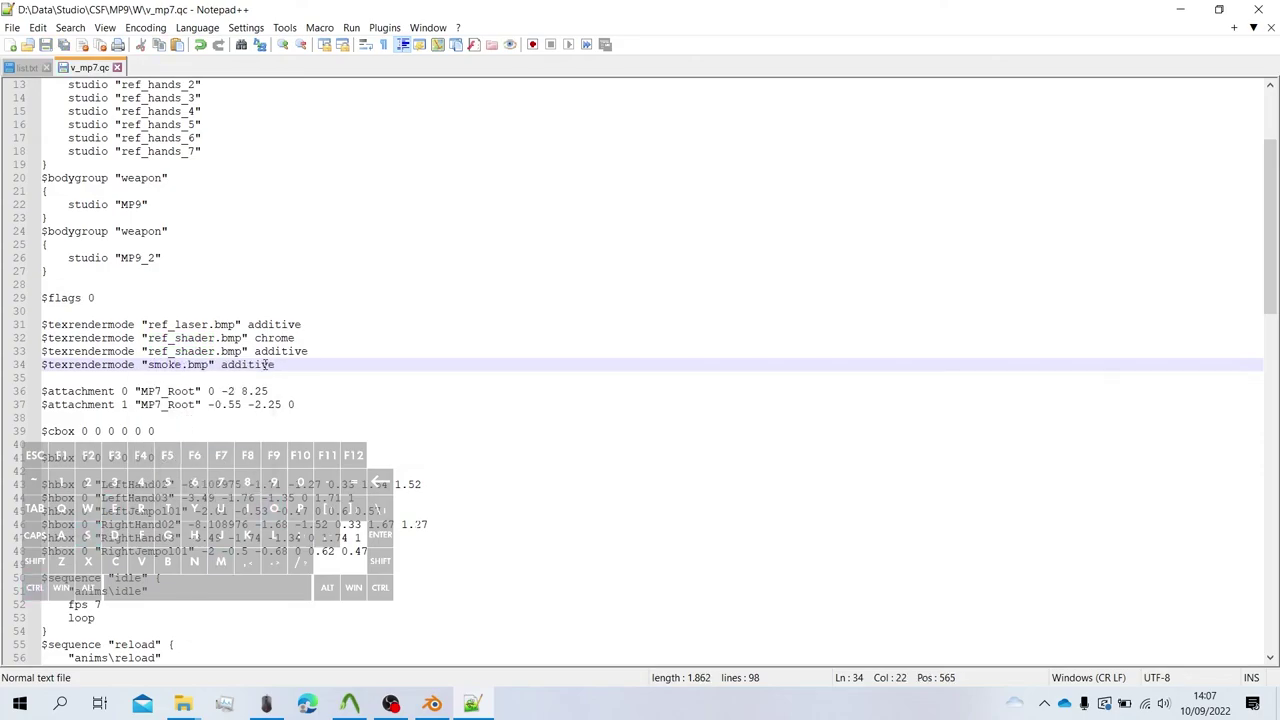
Switch to Crowbar and compile v_mp7.qc.
{"action": "left_click", "coordinate": [470, 703]}
{"action": "left_click", "coordinate": [352, 704]}
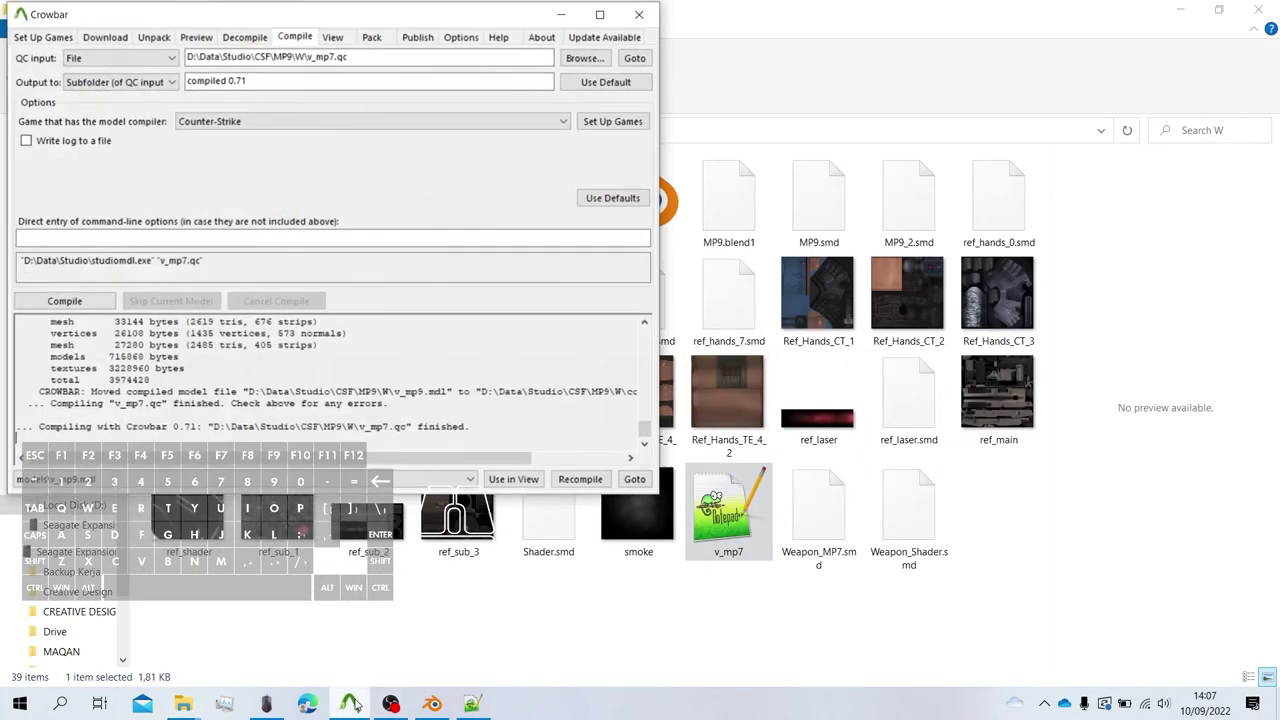
{"action": "left_click", "coordinate": [63, 300]}
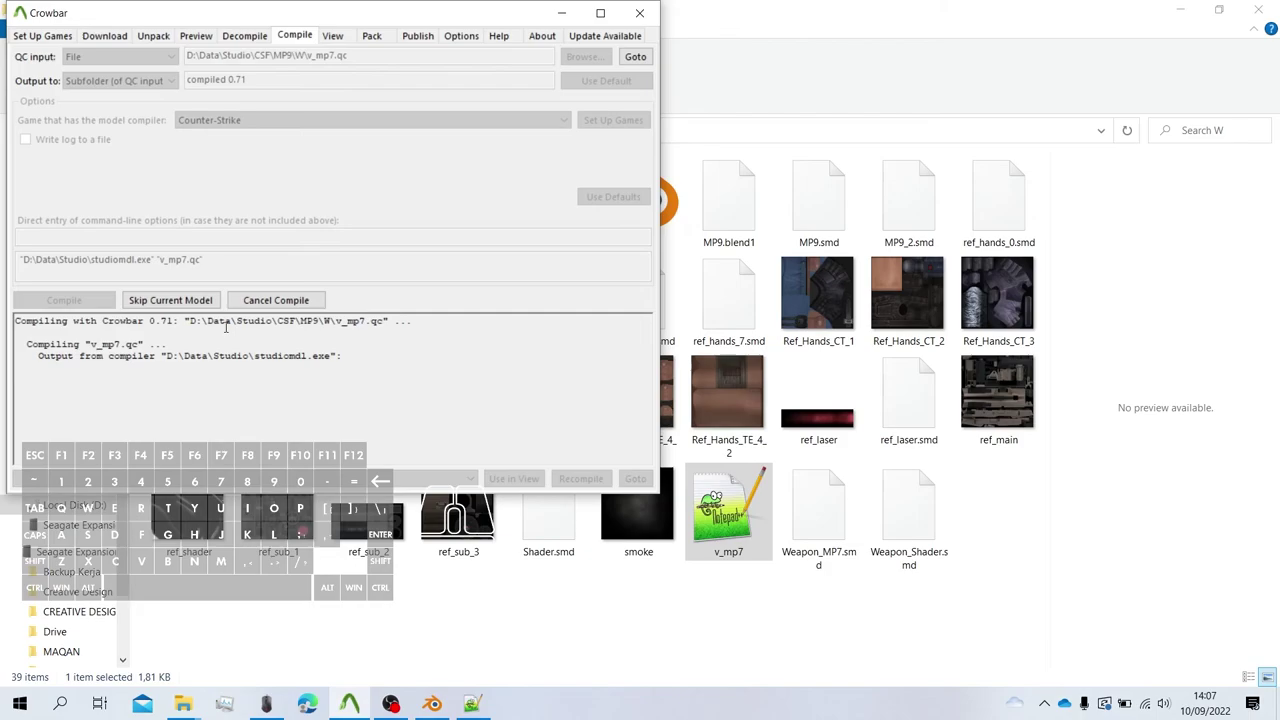
Open the compiled v_mp9.mdl from the compiled 0.71 models folder, move the model by -1.4 on X and save it.
{"action": "left_click", "coordinate": [443, 600]}
{"action": "double_click", "coordinate": [285, 232]}
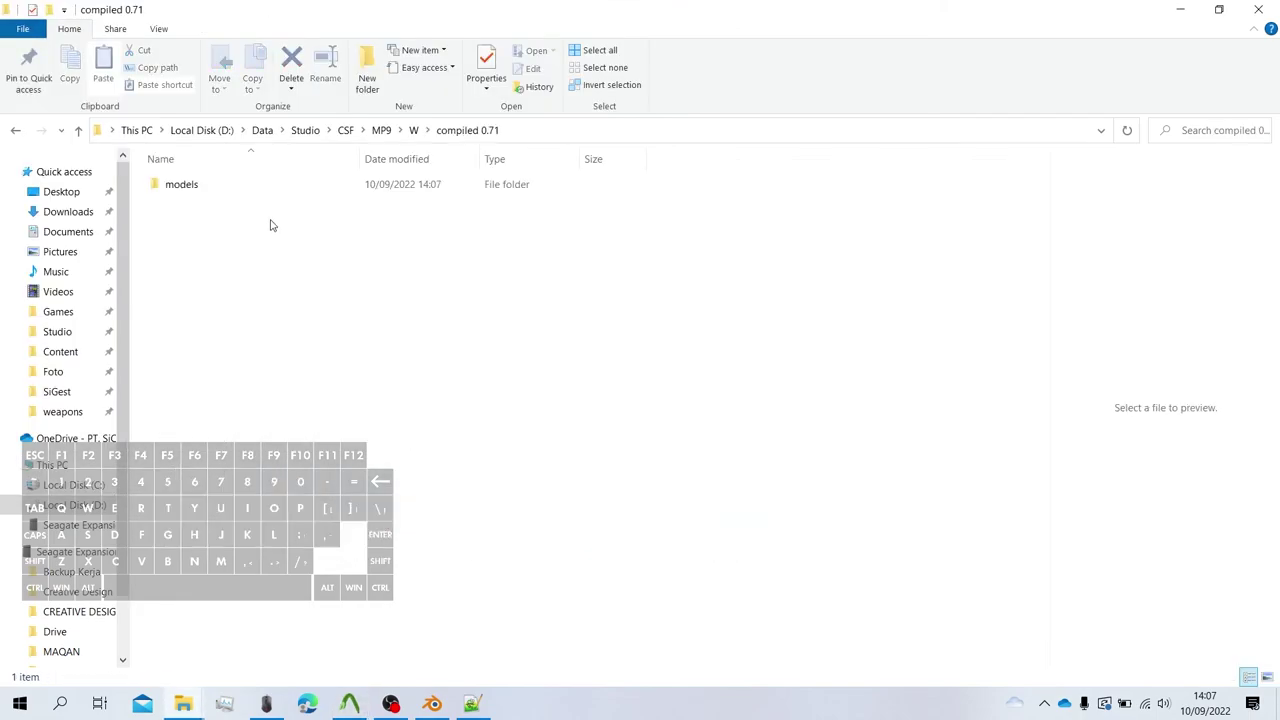
{"action": "double_click", "coordinate": [180, 184]}
{"action": "double_click", "coordinate": [186, 183]}
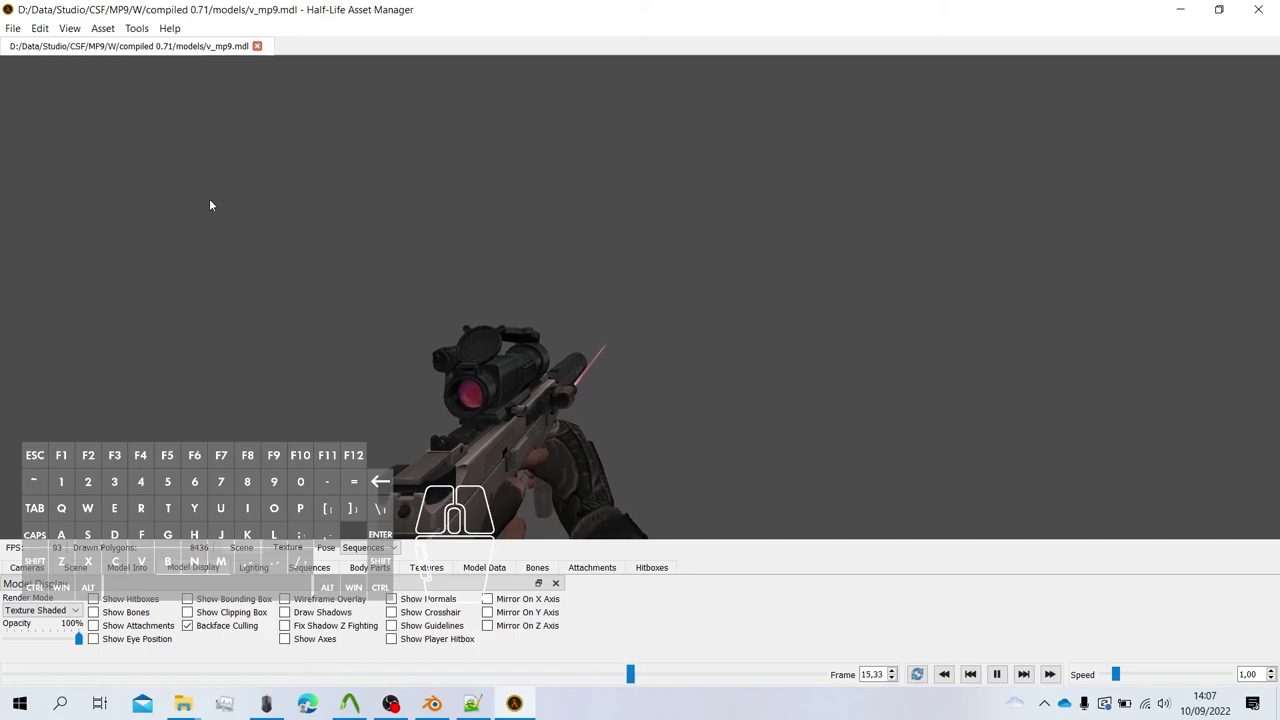
{"action": "key", "text": "ctrl+m"}
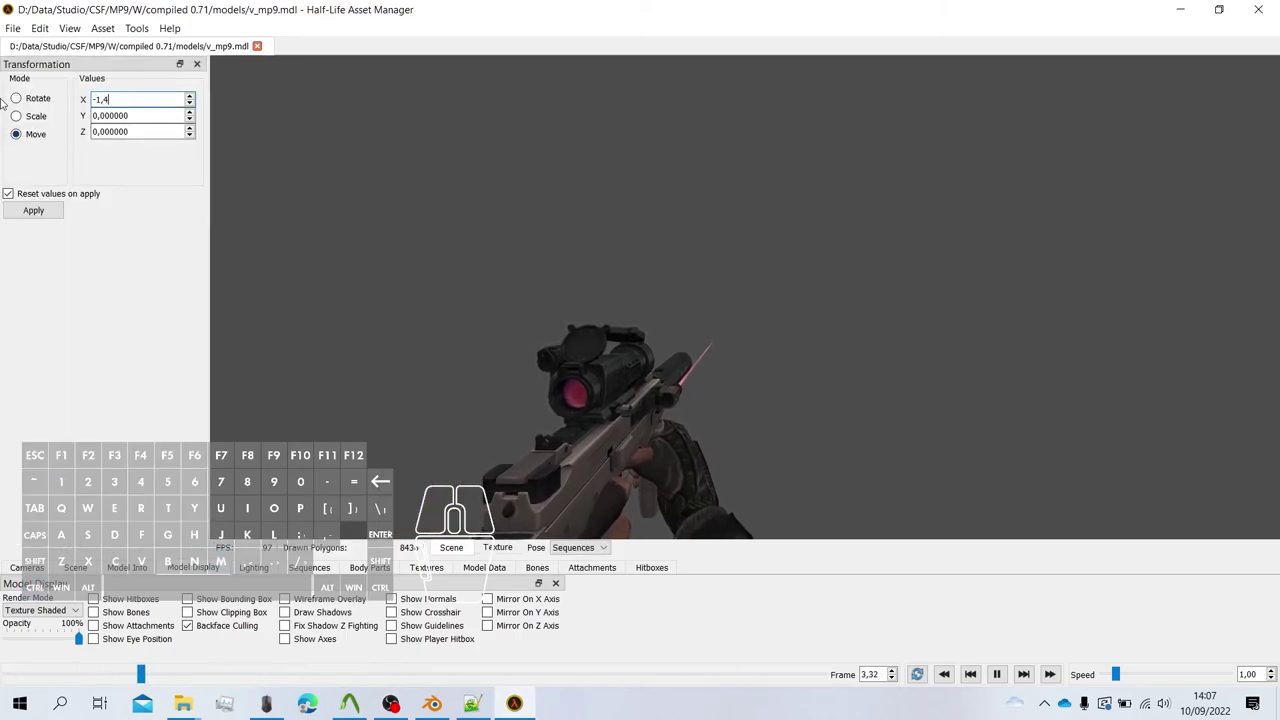
{"action": "left_click", "coordinate": [33, 212]}
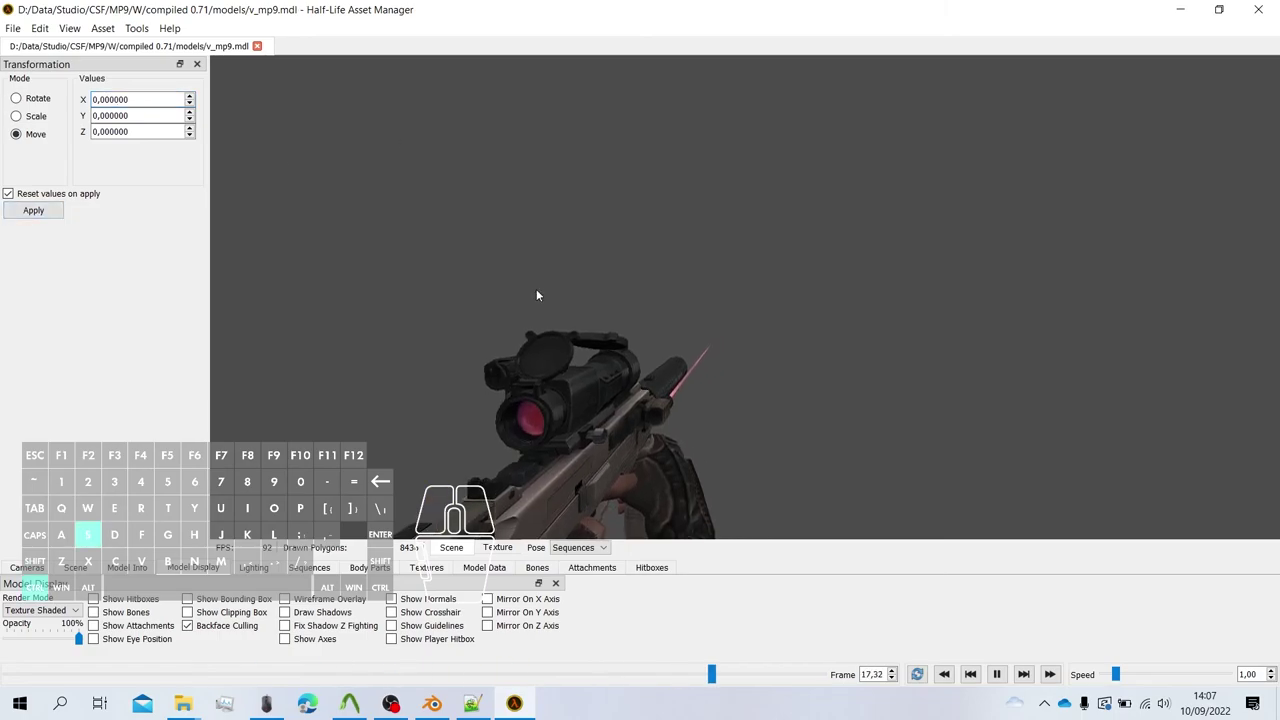
Preview the playback of the shoot2, shoot1, draw and reload sequences on the compiled model.
{"action": "left_click", "coordinate": [309, 567]}
{"action": "left_click", "coordinate": [78, 610]}
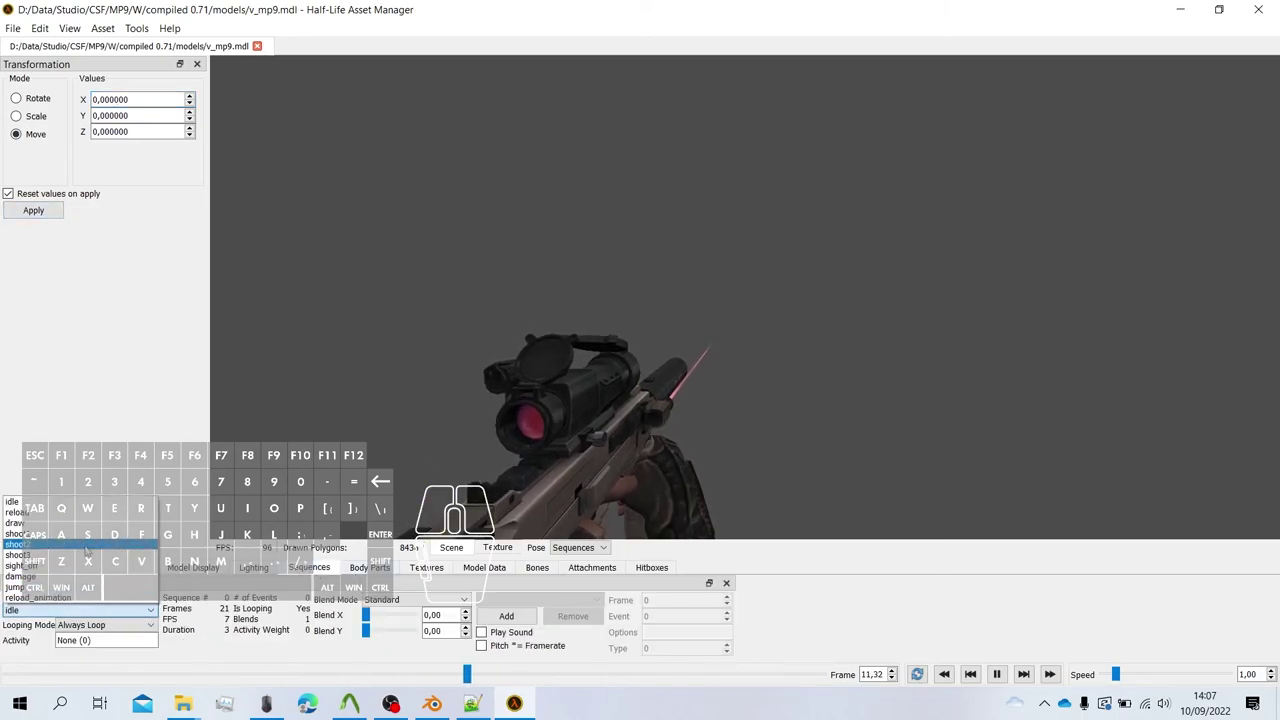
{"action": "left_click", "coordinate": [84, 545]}
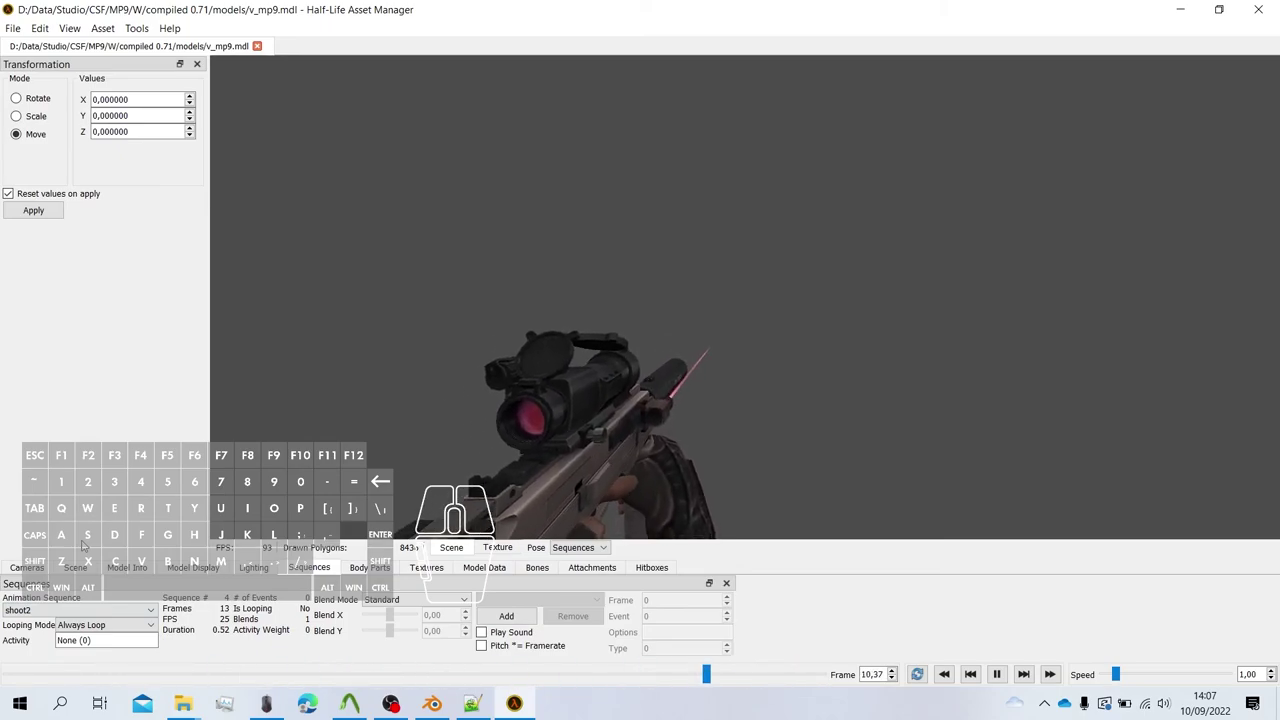
{"action": "key", "text": "Up"}
{"action": "key", "text": "Up"}
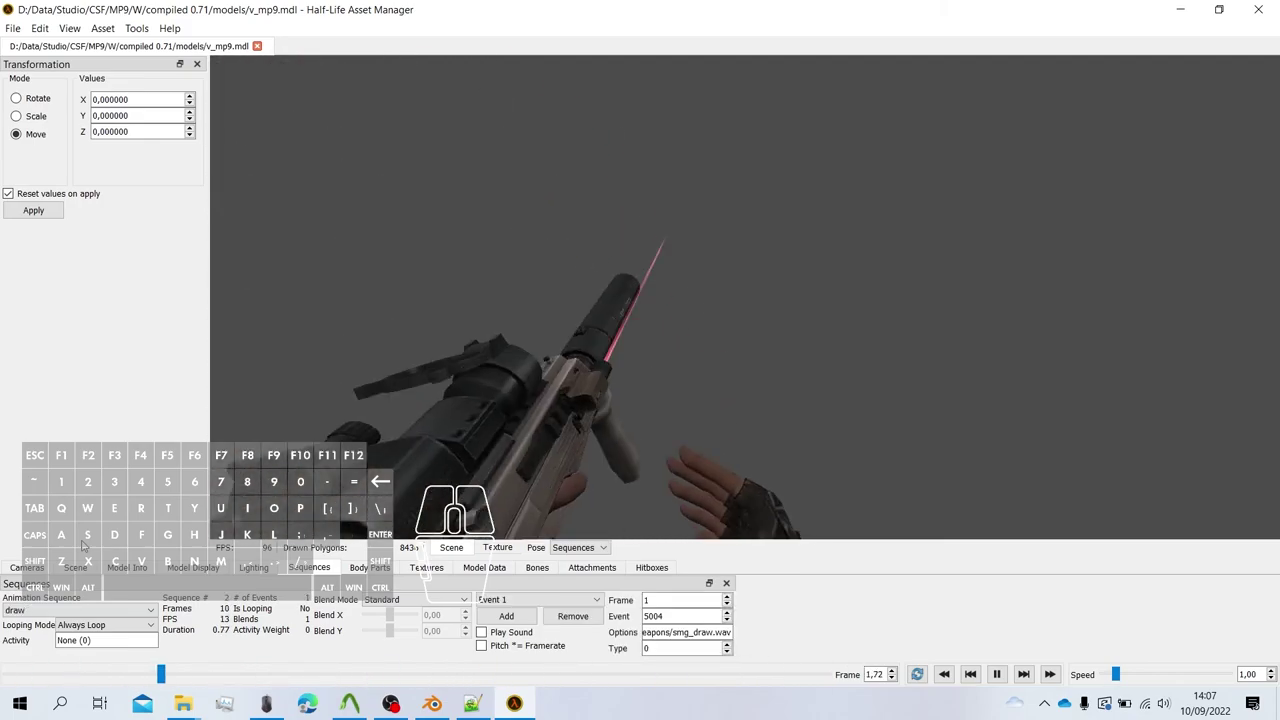
{"action": "key", "text": "Up"}
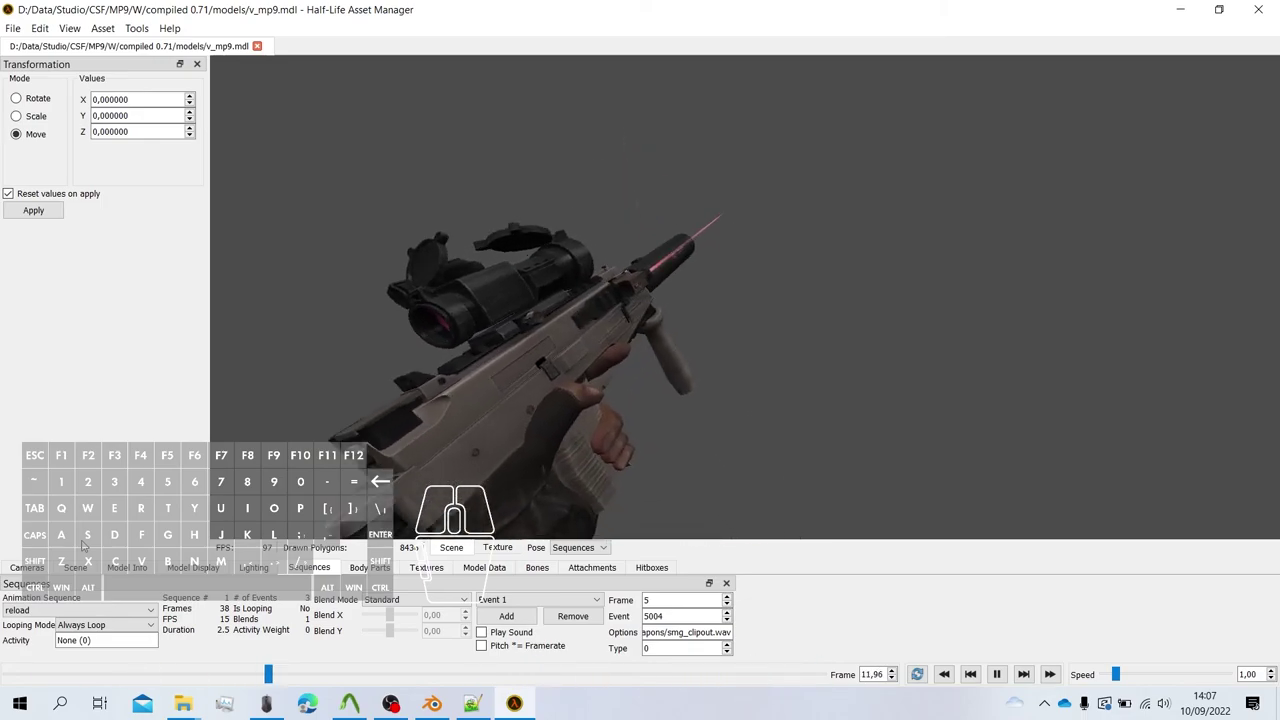
{"action": "key", "text": "Down"}
{"action": "key", "text": "Down"}
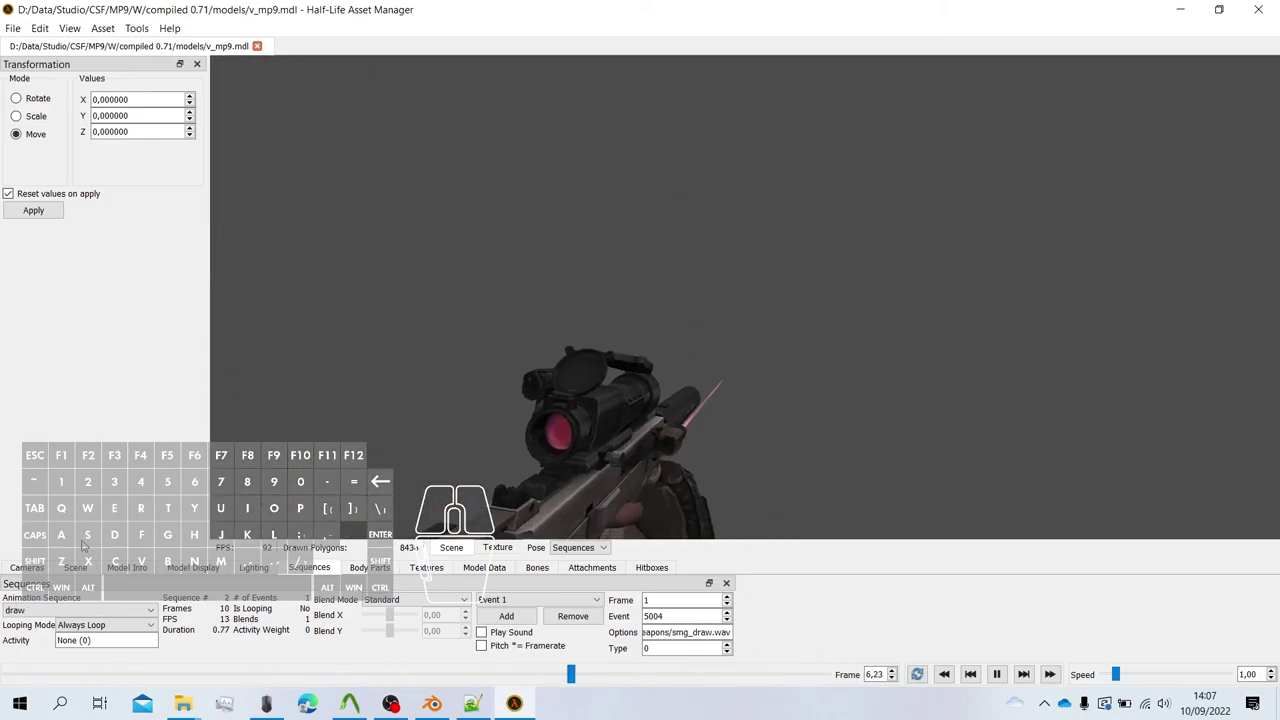